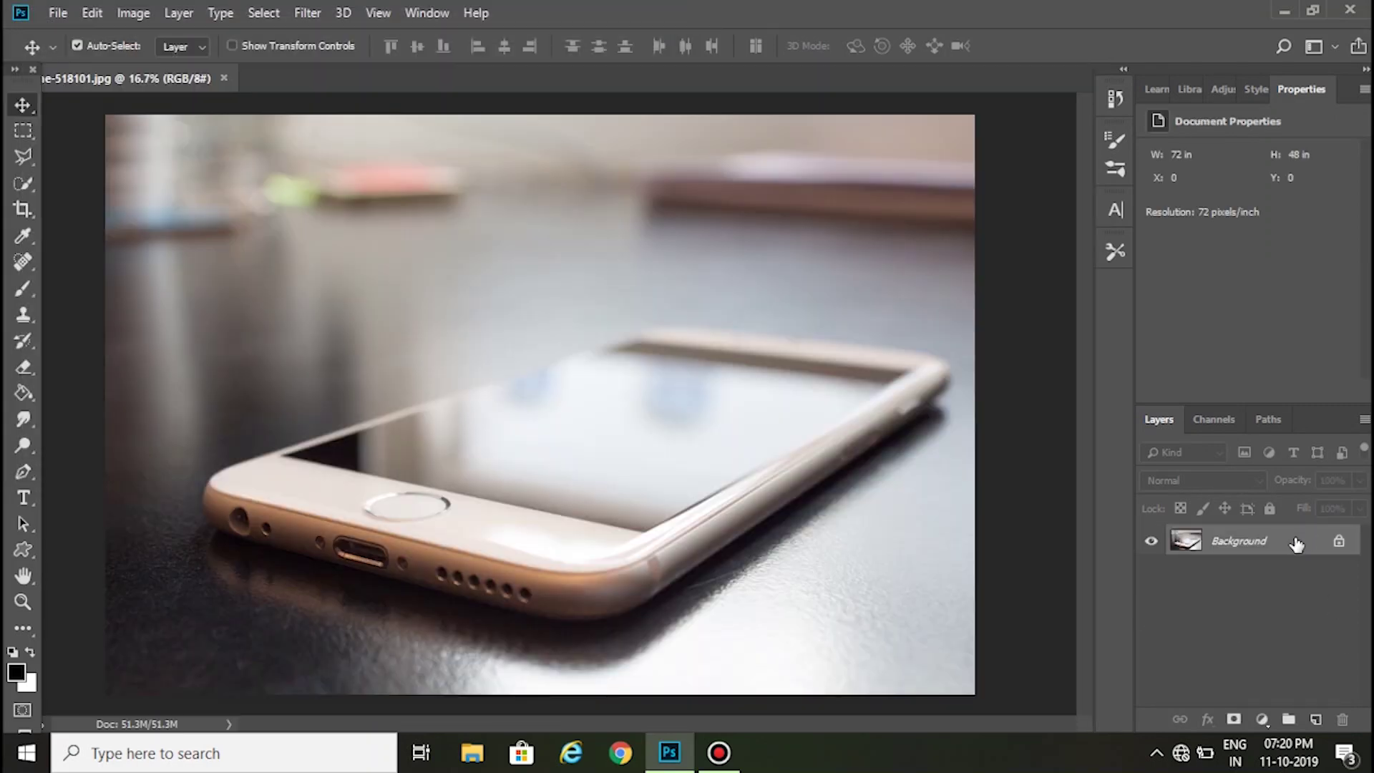
Duplicate the Background layer and add an empty Layer 1 above it.
drag(1297, 544, 1317, 719)
click(1317, 719)
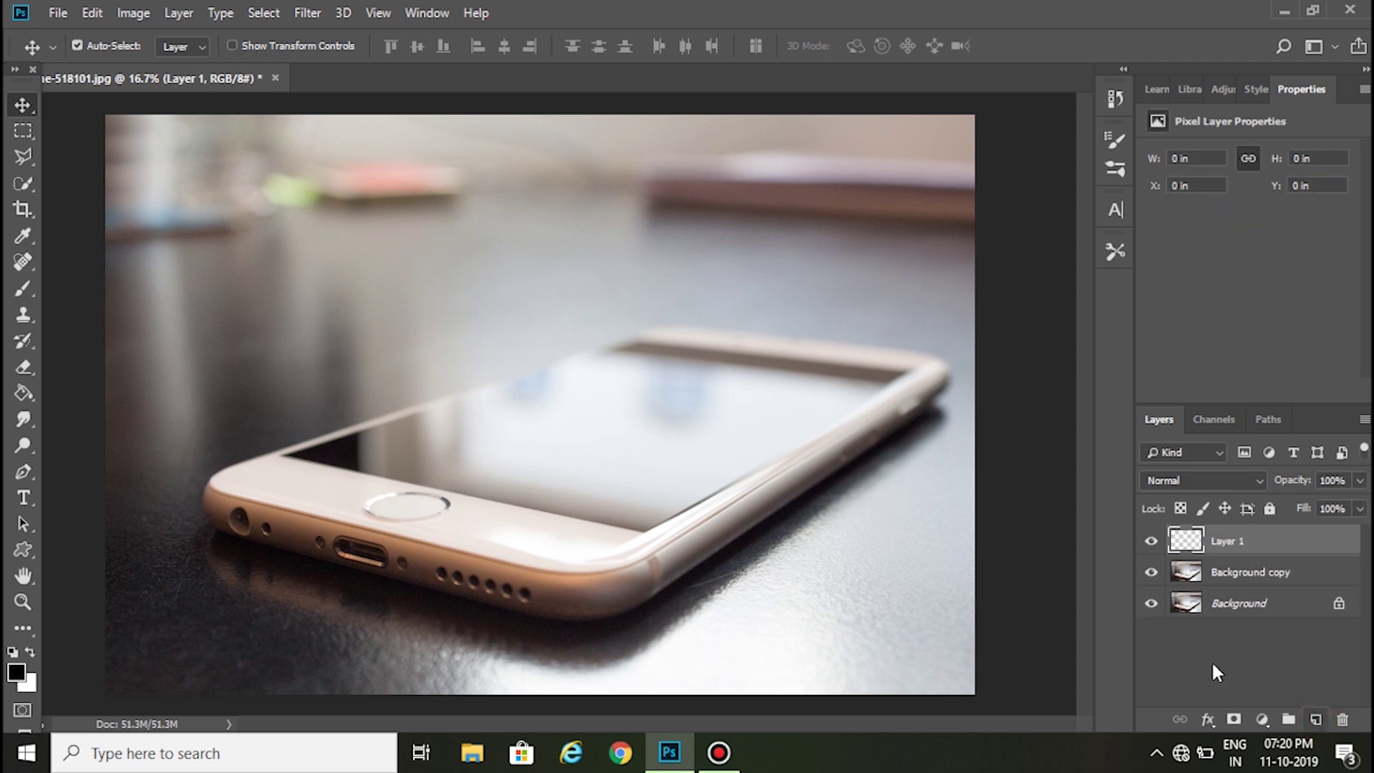
click(23, 602)
Zoom in and, with the Pen tool in Path mode, anchor the screen's left and top corners.
drag(271, 483, 307, 450)
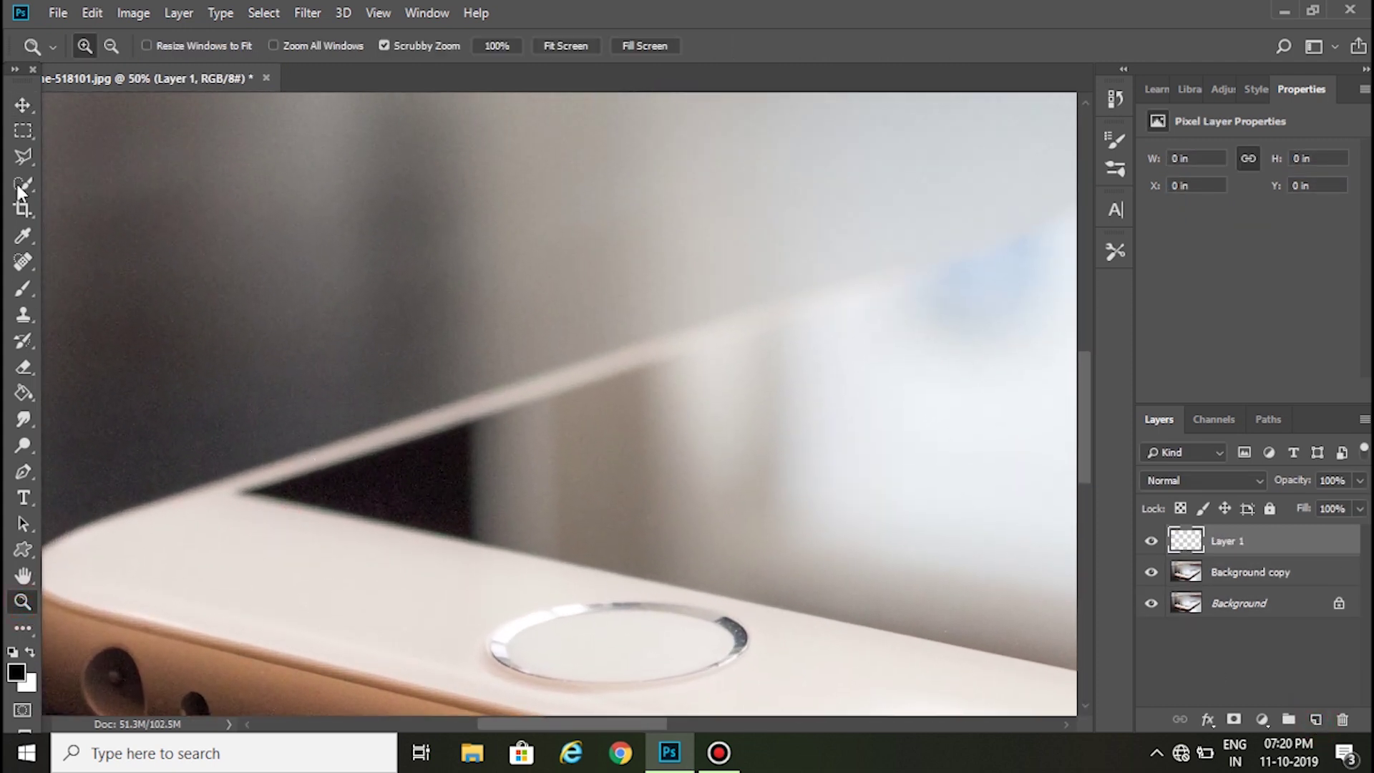
click(23, 472)
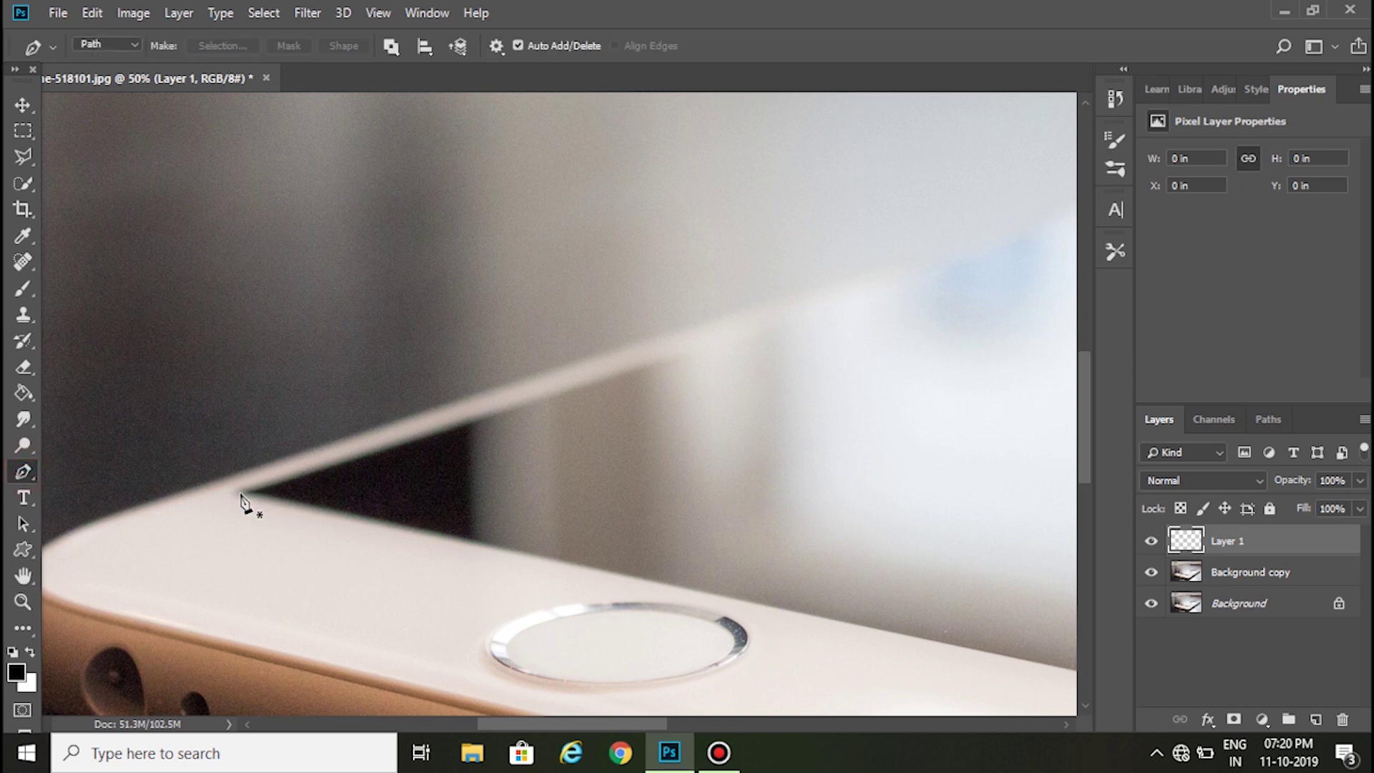
click(239, 493)
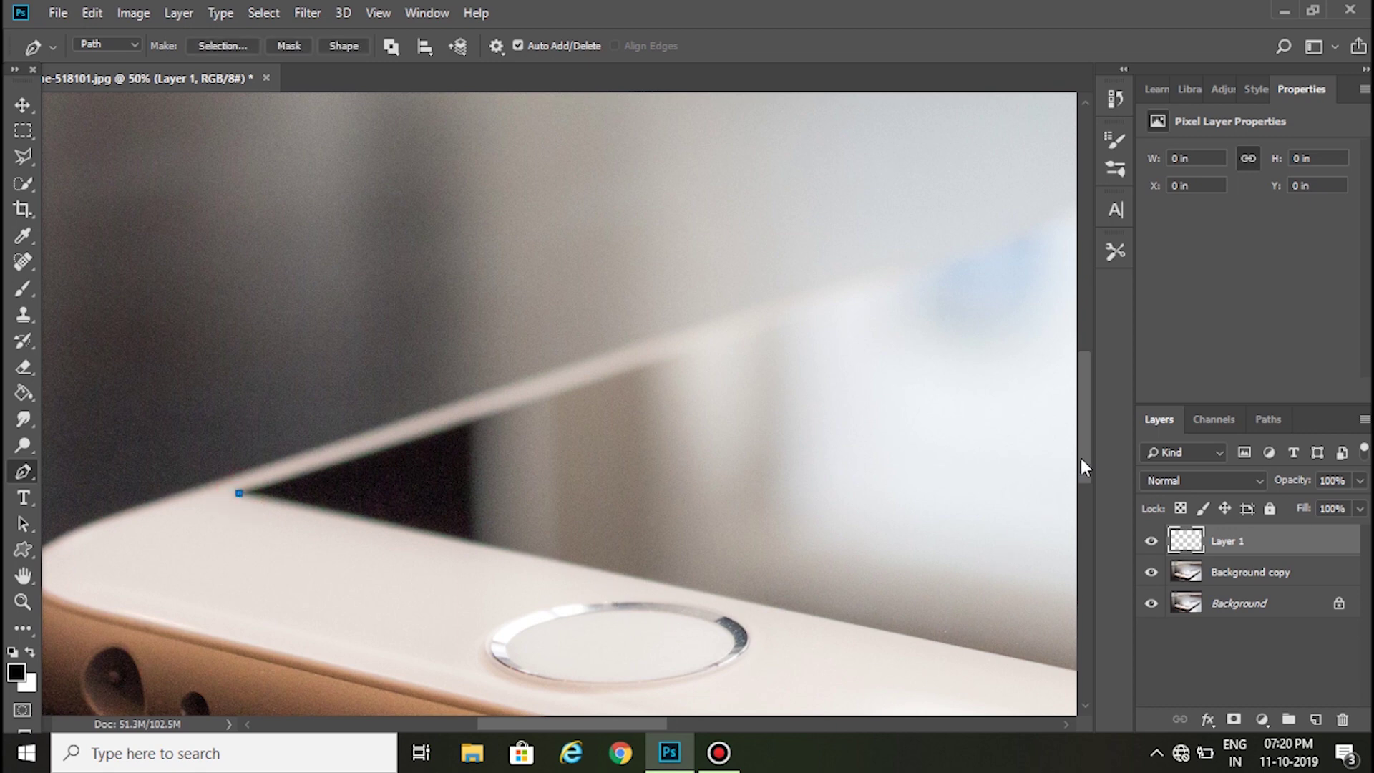
drag(1082, 467, 1080, 422)
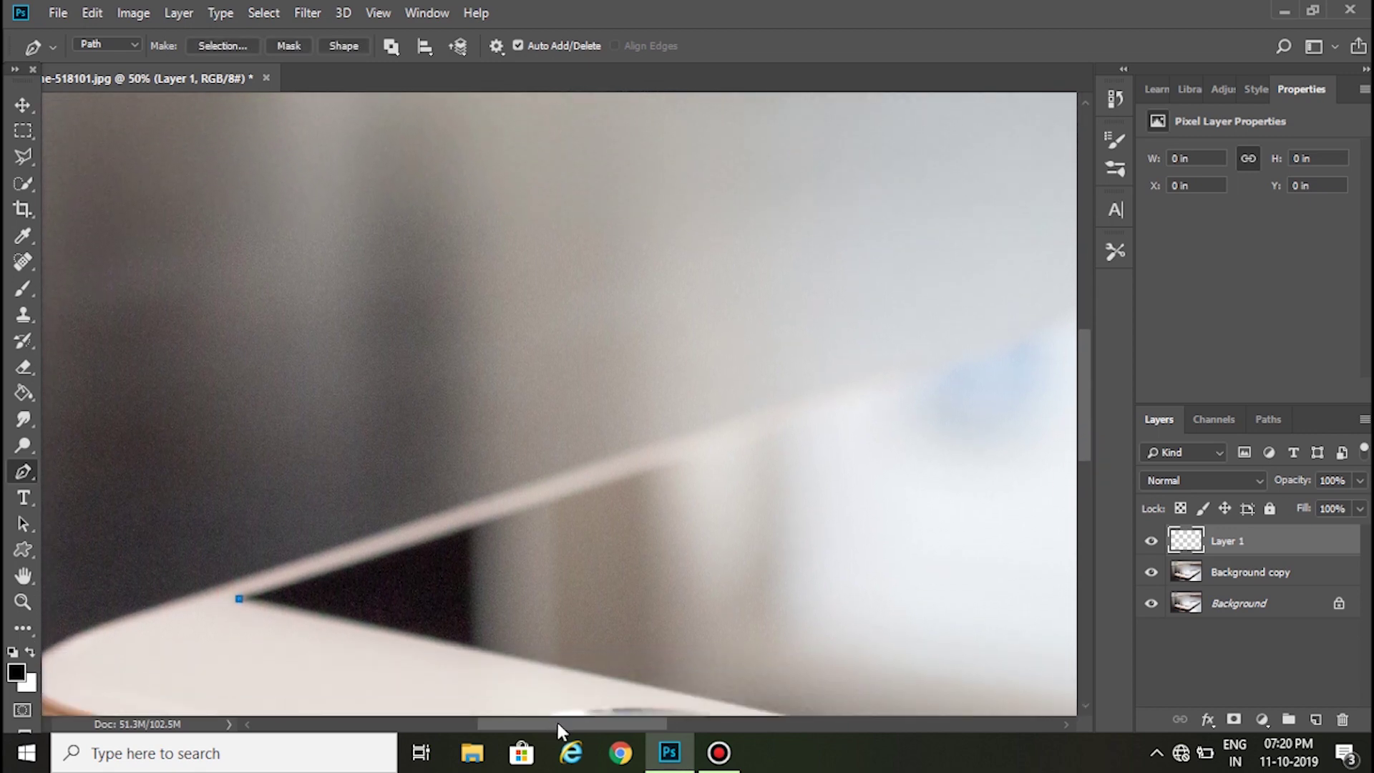
drag(556, 722, 621, 724)
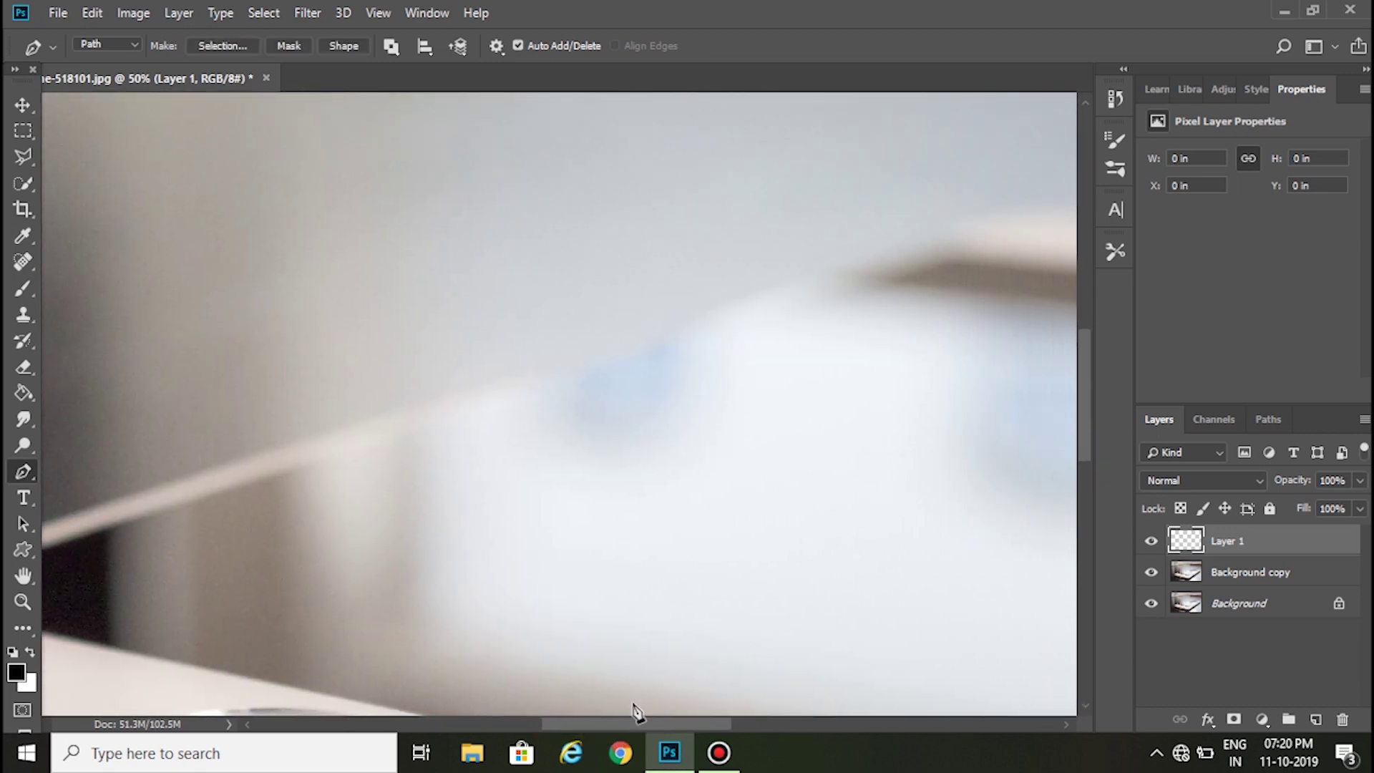
click(953, 253)
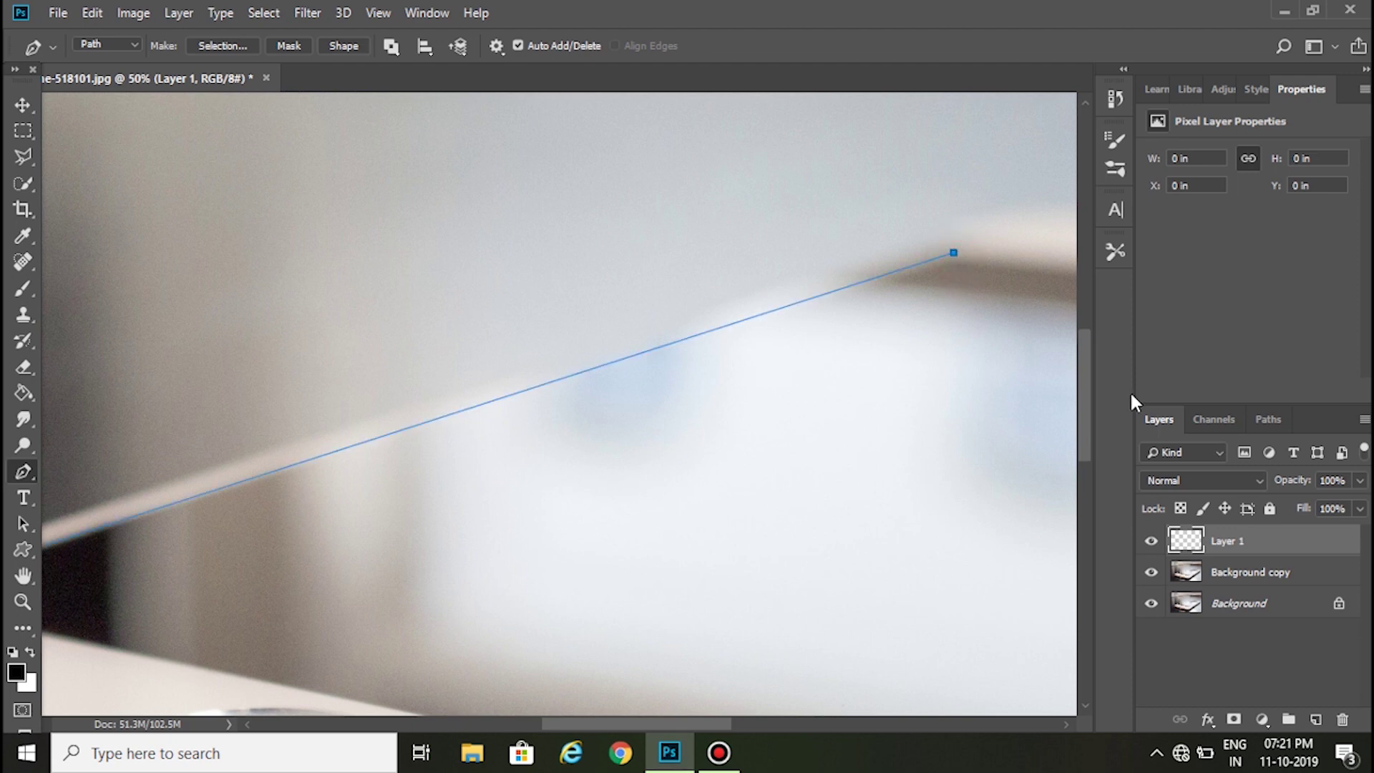
Anchor the screen's right and bottom corners and close the path at the starting corner.
drag(651, 724, 818, 723)
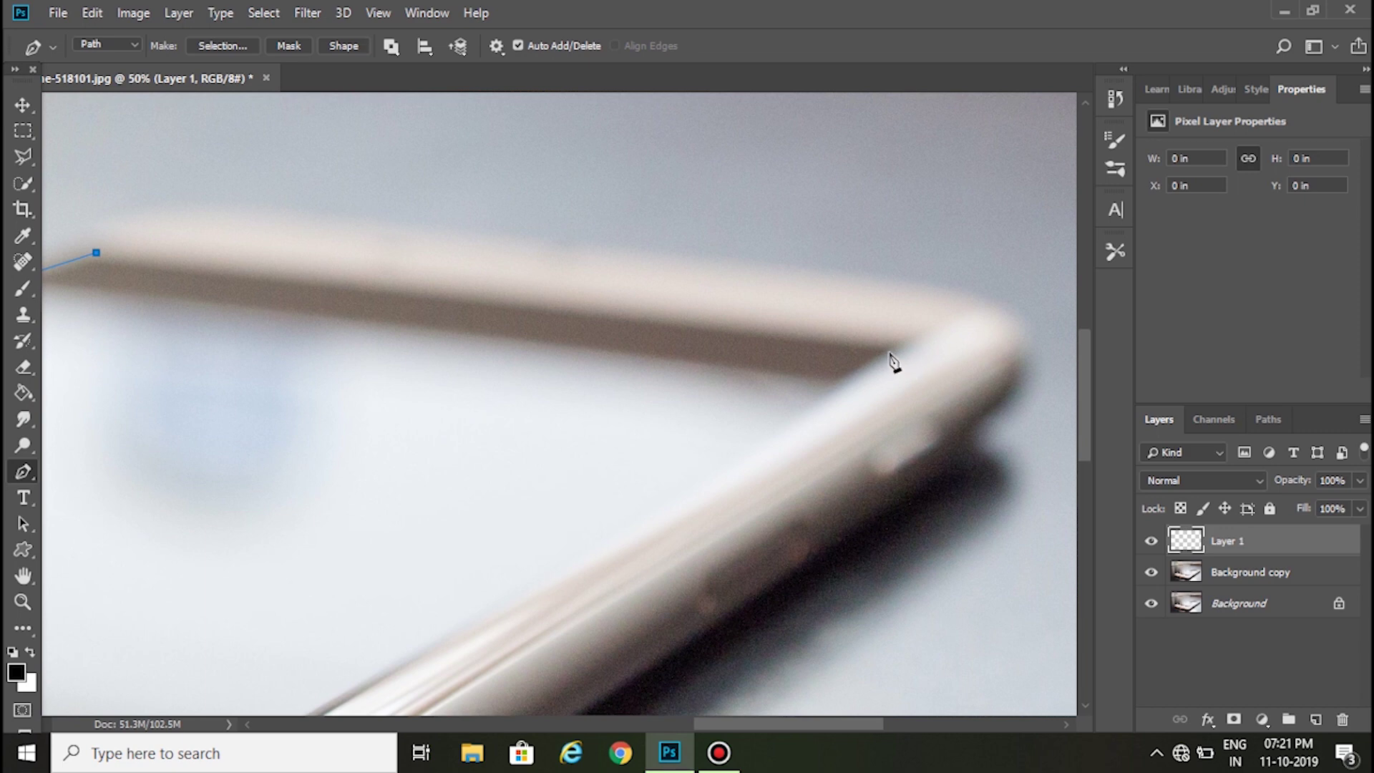
click(889, 349)
key(ctrl+minus)
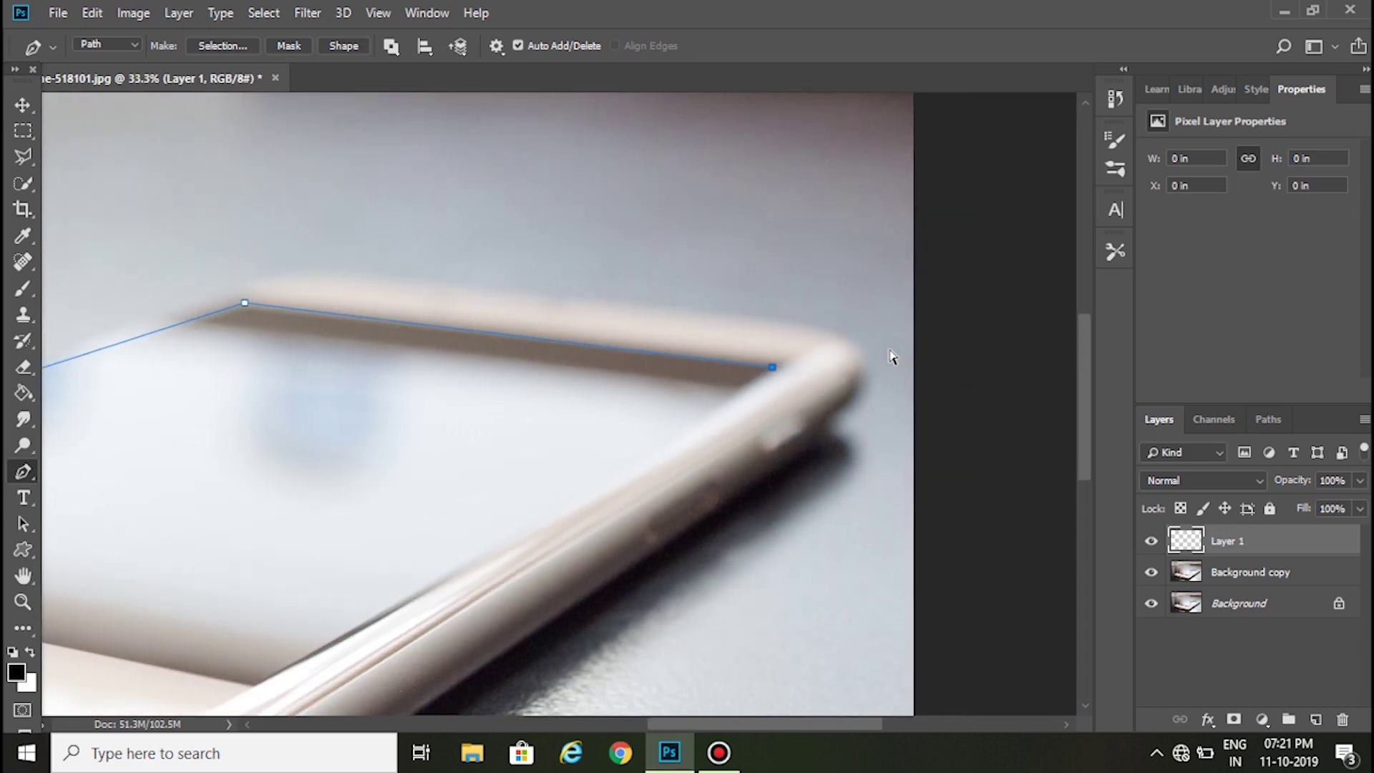
key(ctrl+minus)
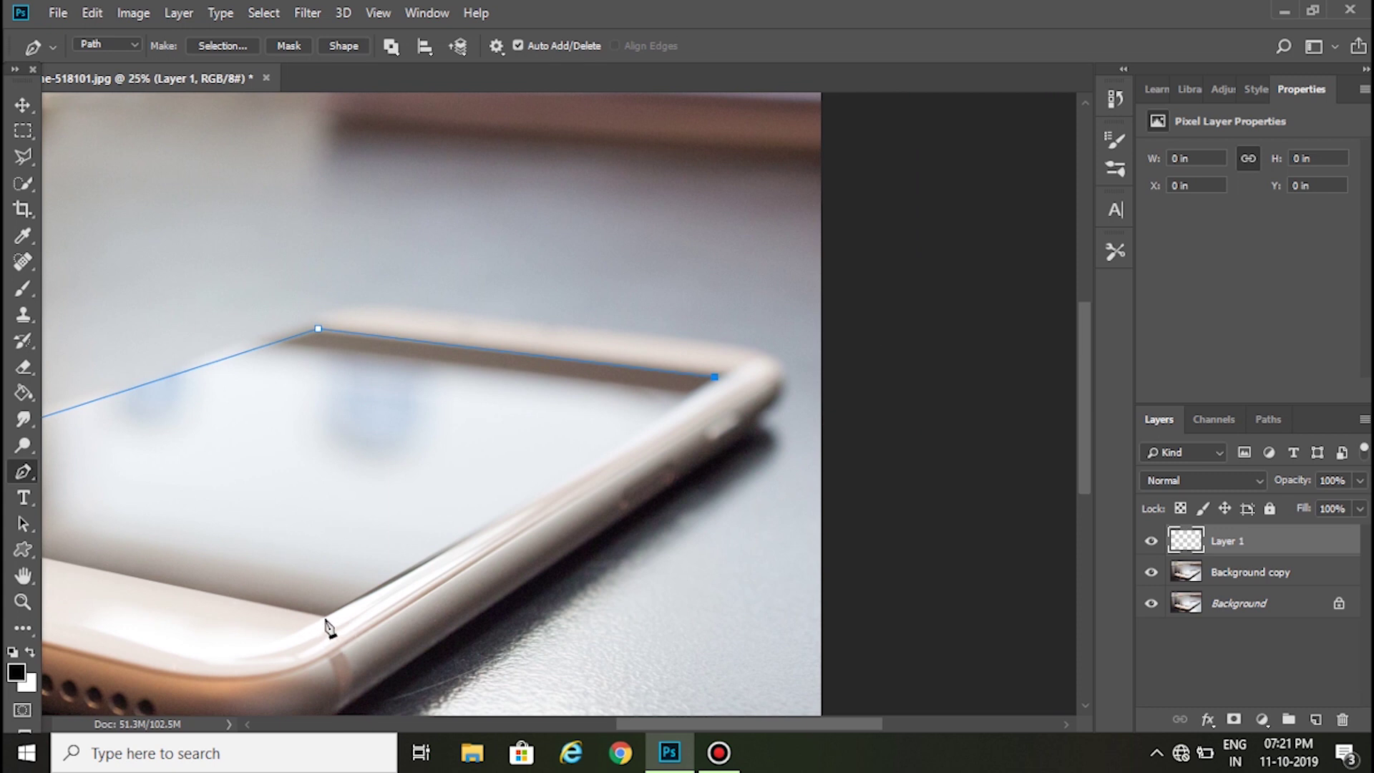
mouse_move(316, 612)
mouse_down()
mouse_move(331, 622)
mouse_move(310, 609)
mouse_up()
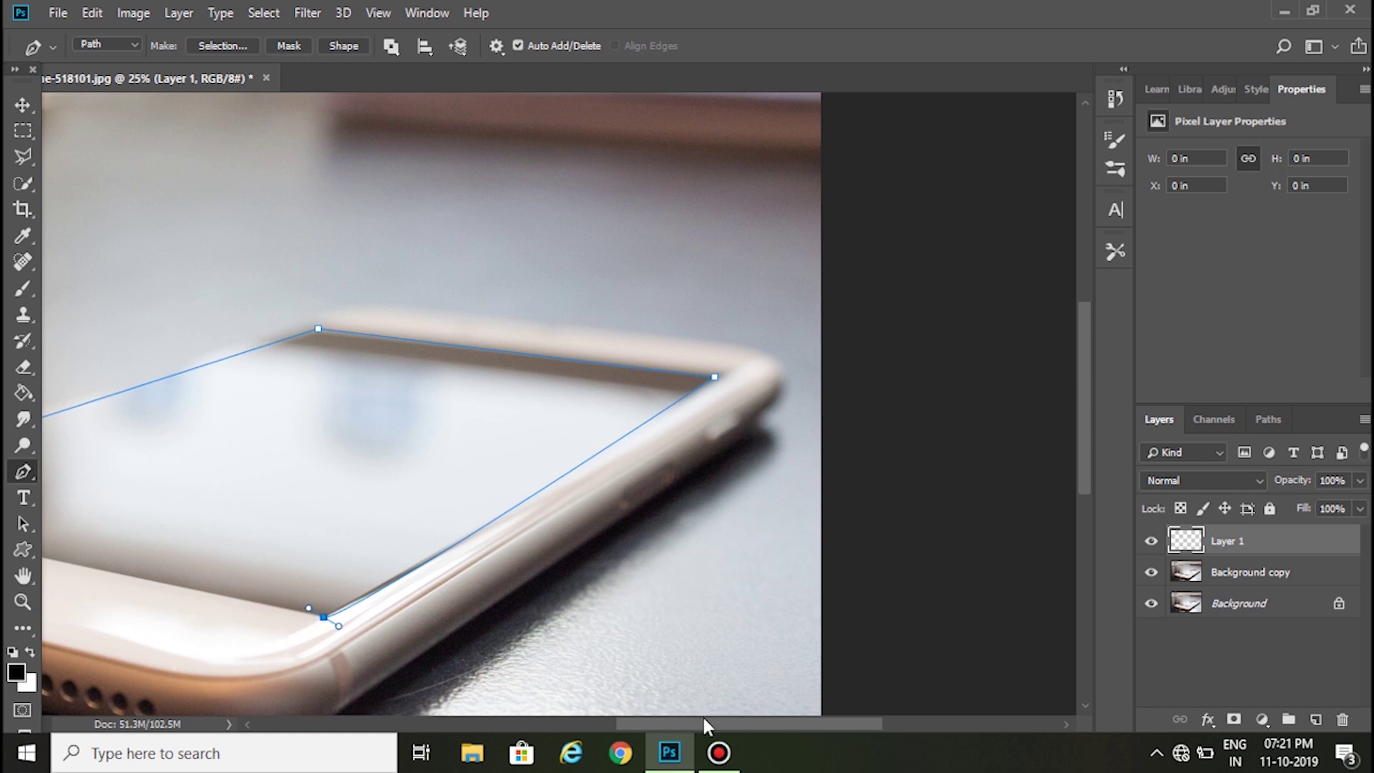
drag(704, 722, 606, 722)
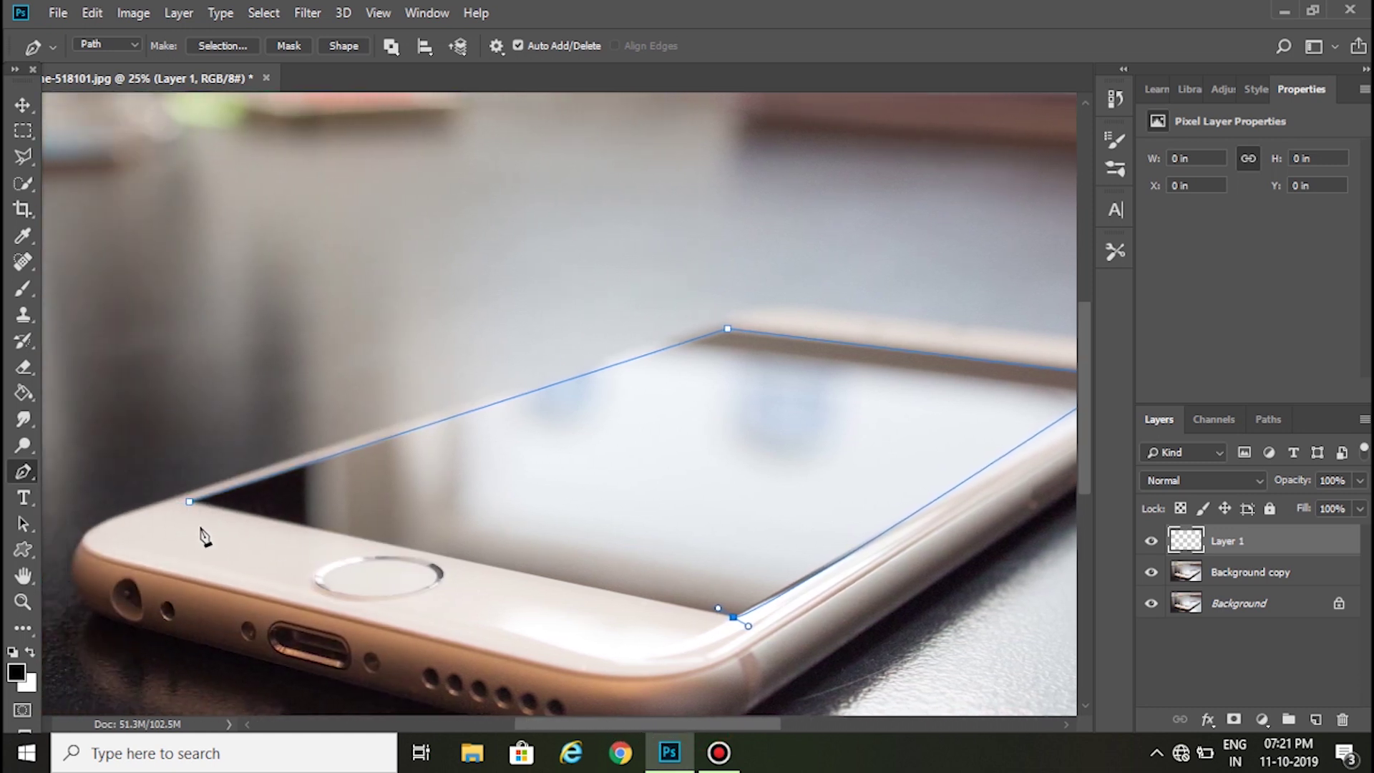
click(188, 503)
Turn the screen path into a 0-feather selection and fill it black on Layer 1.
right_click(778, 473)
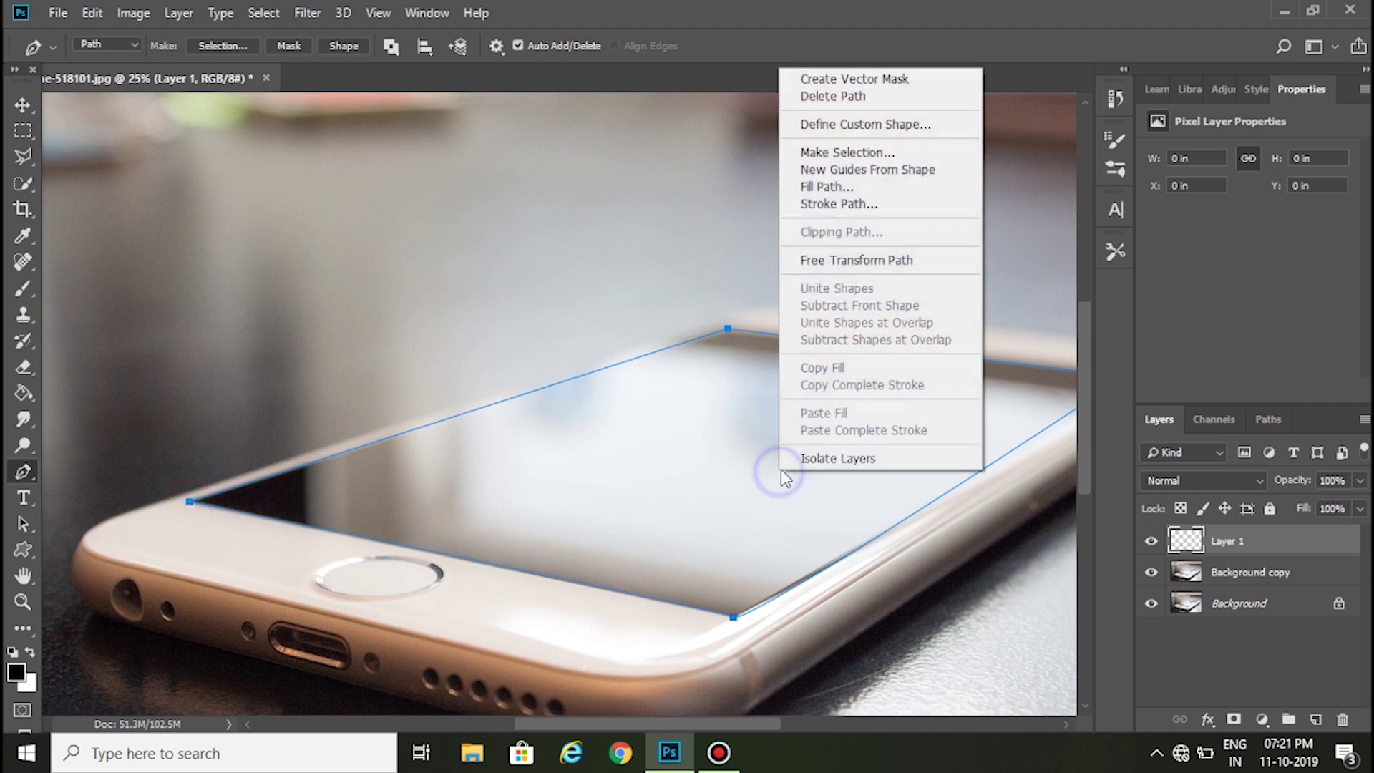
click(869, 156)
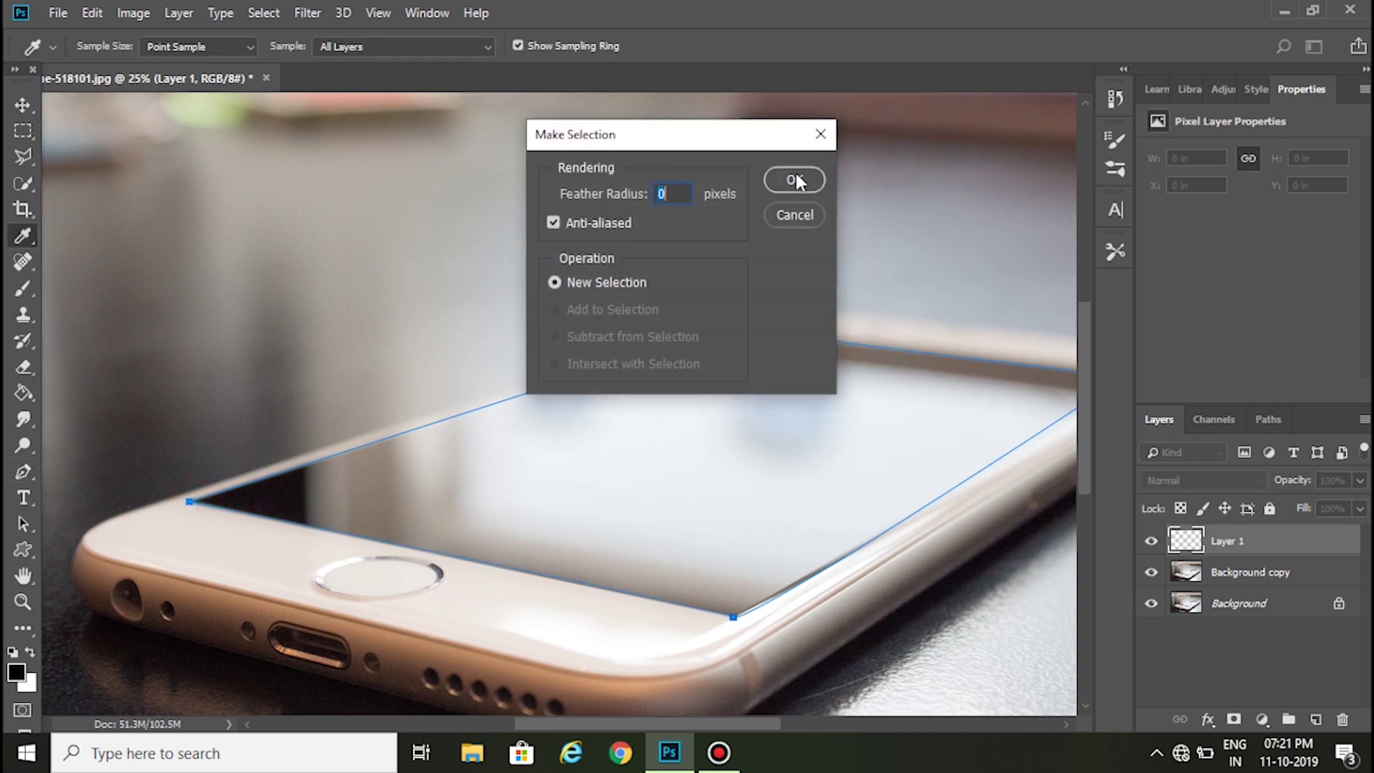
click(789, 183)
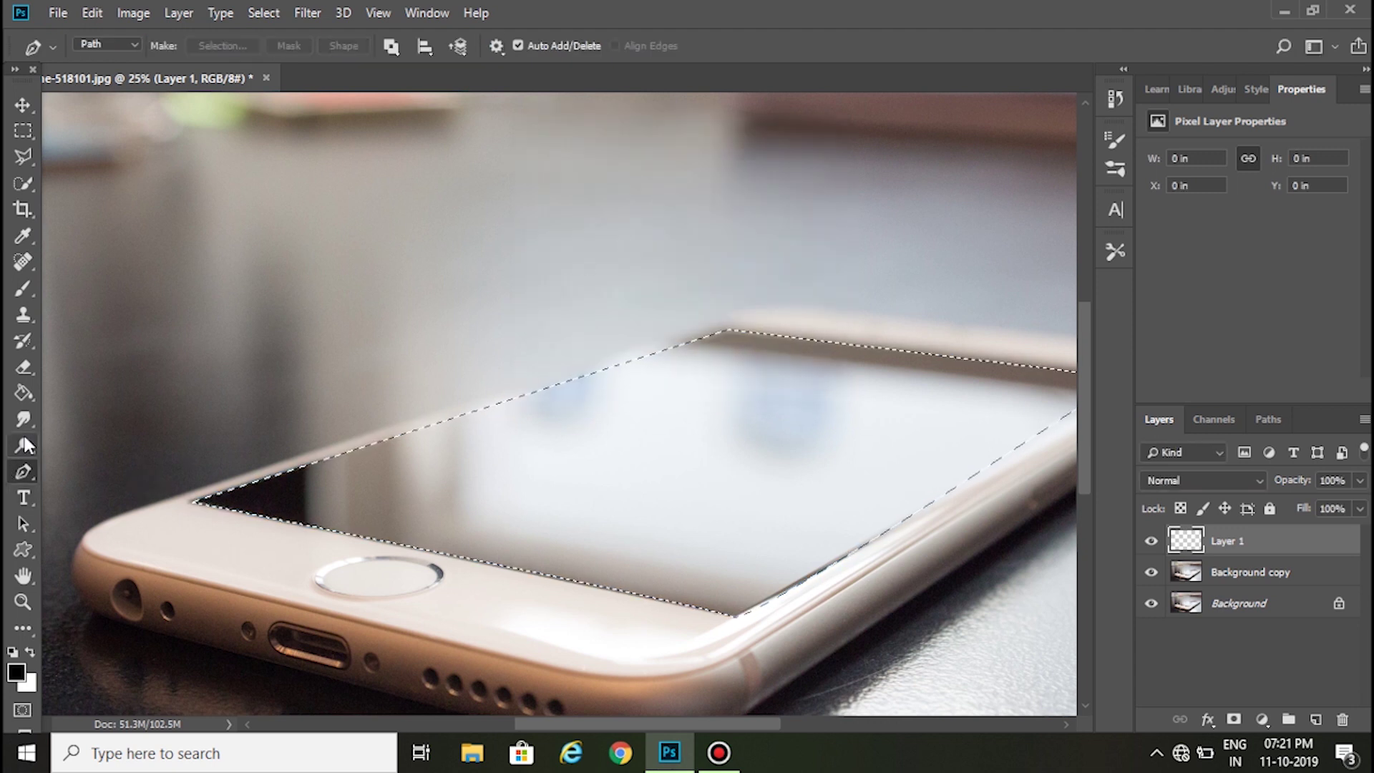
click(24, 393)
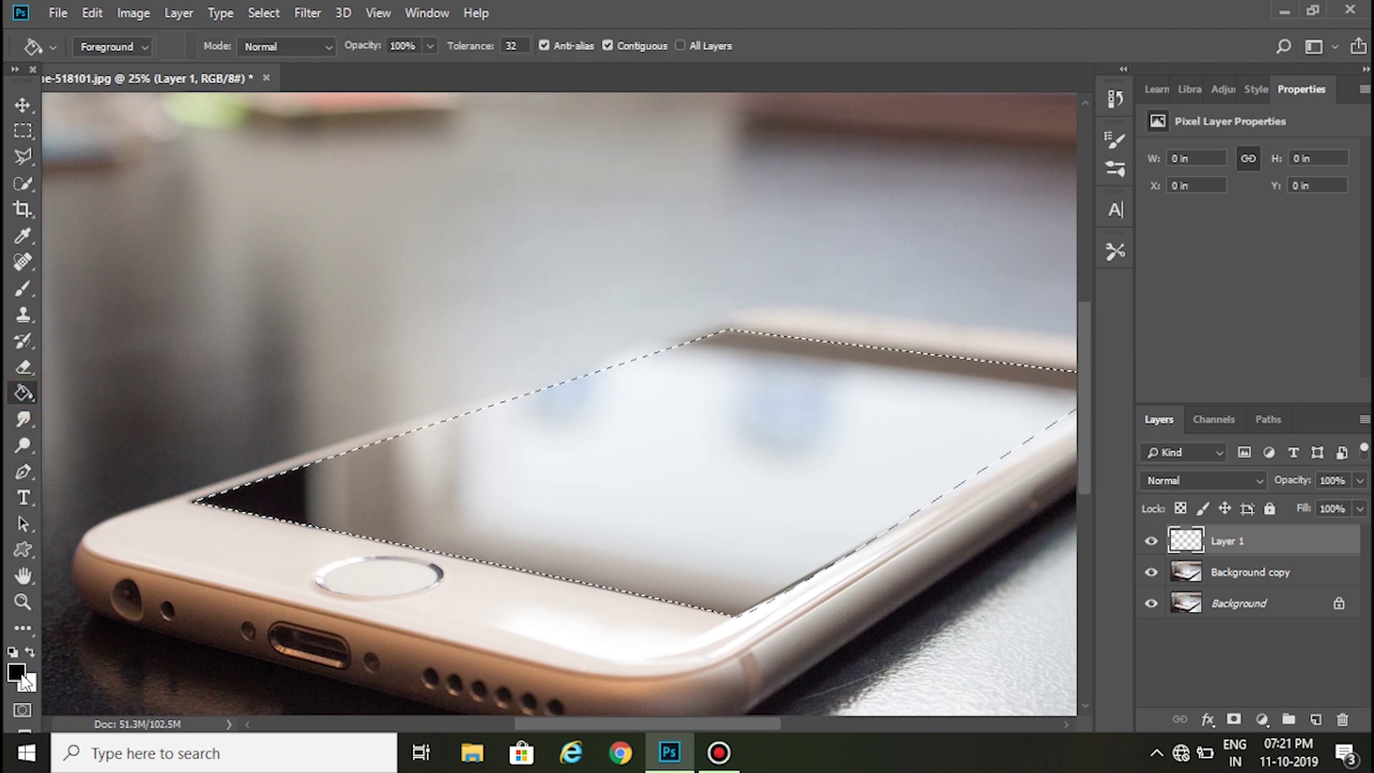
click(665, 455)
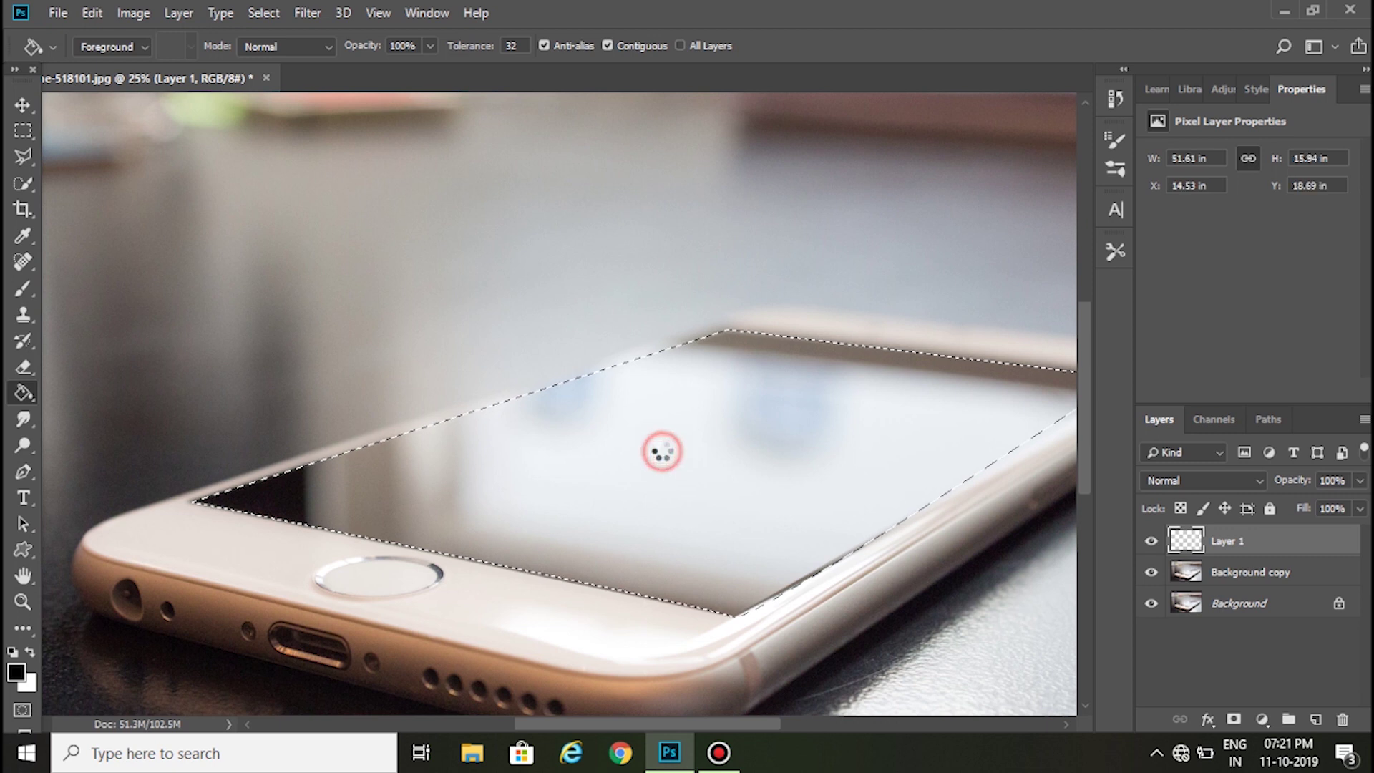
Deselect the black screen and zoom out to show the whole photo.
click(20, 131)
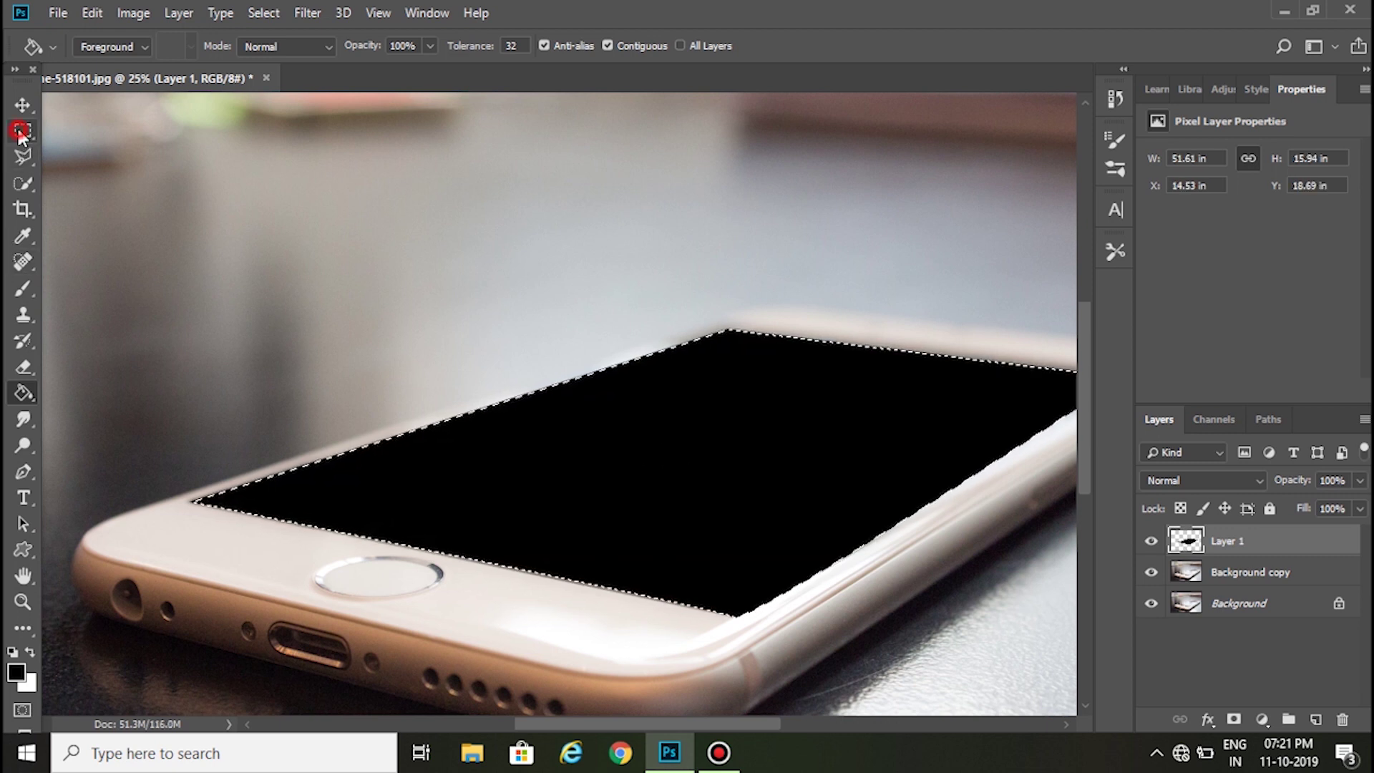
right_click(602, 462)
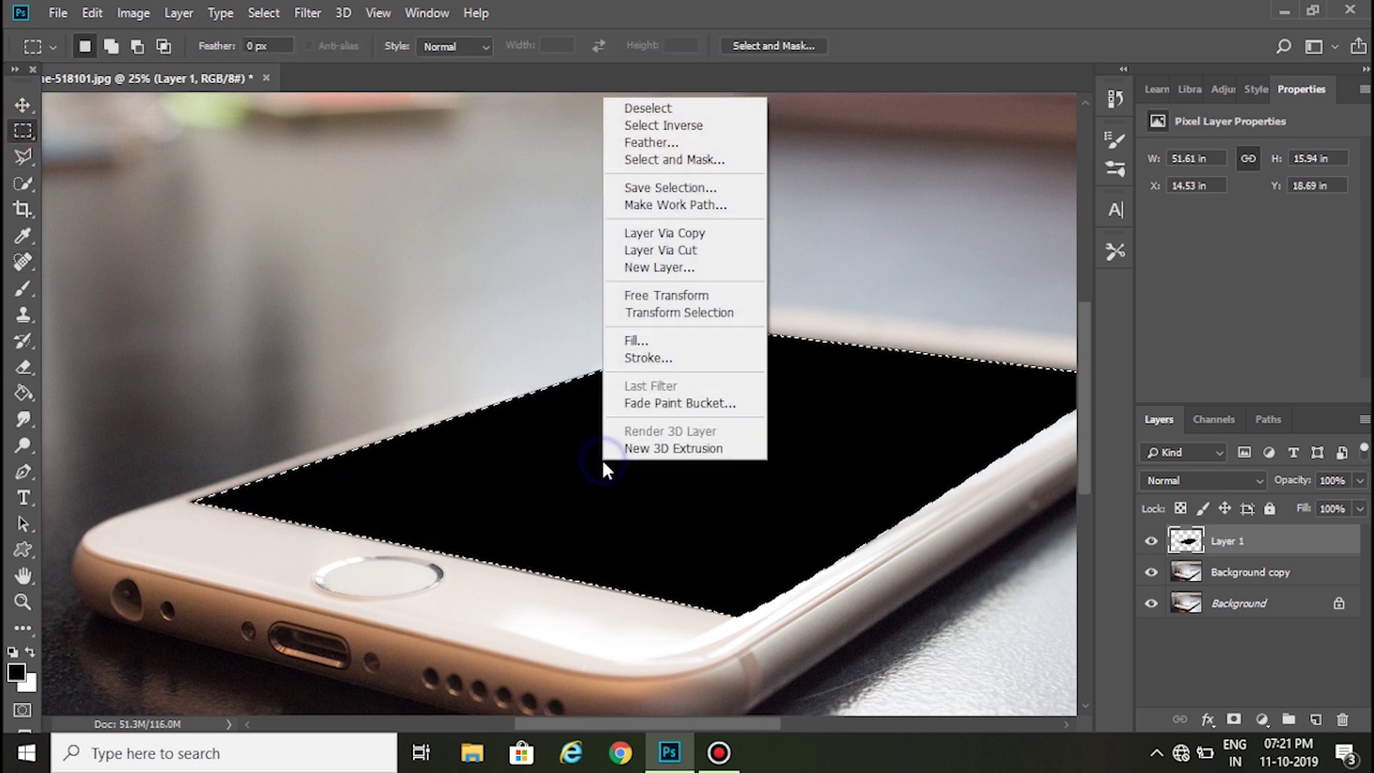
click(679, 113)
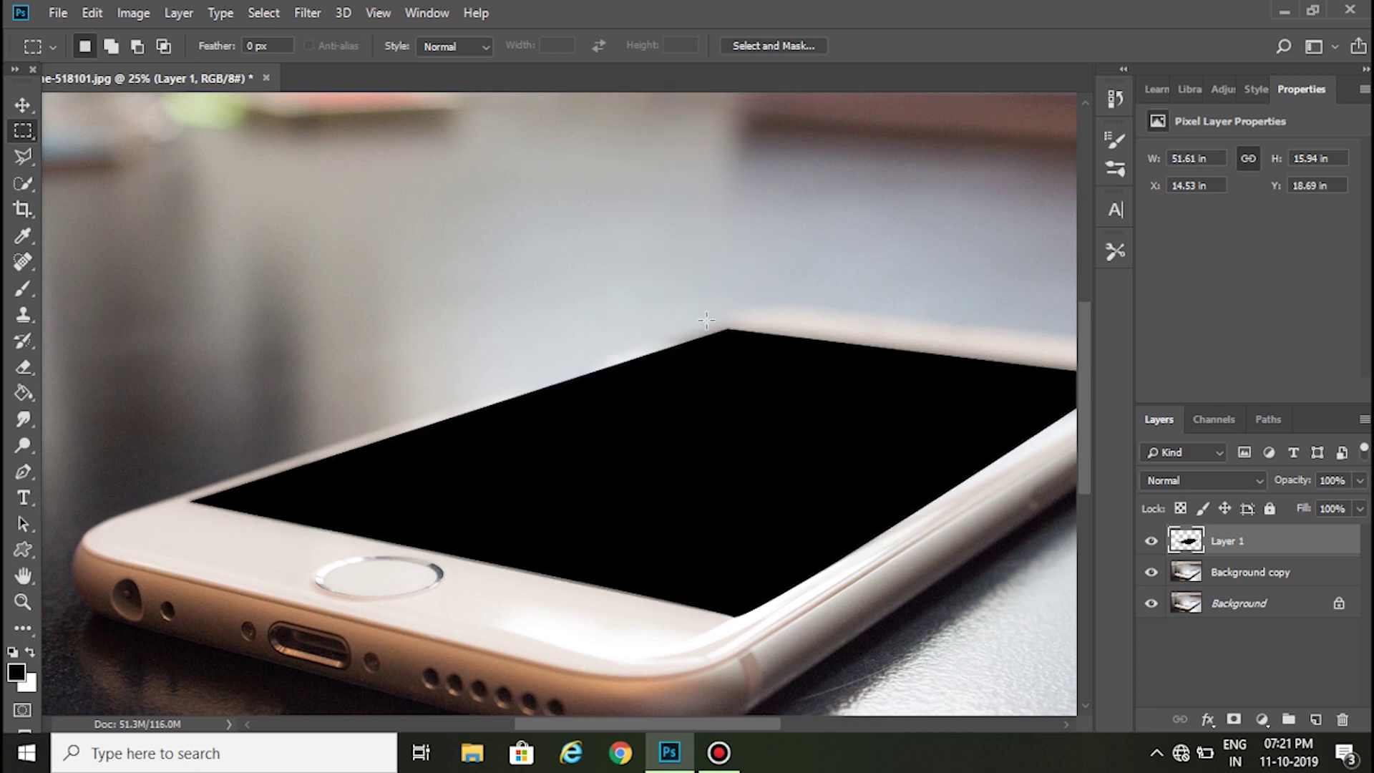
key(ctrl+minus)
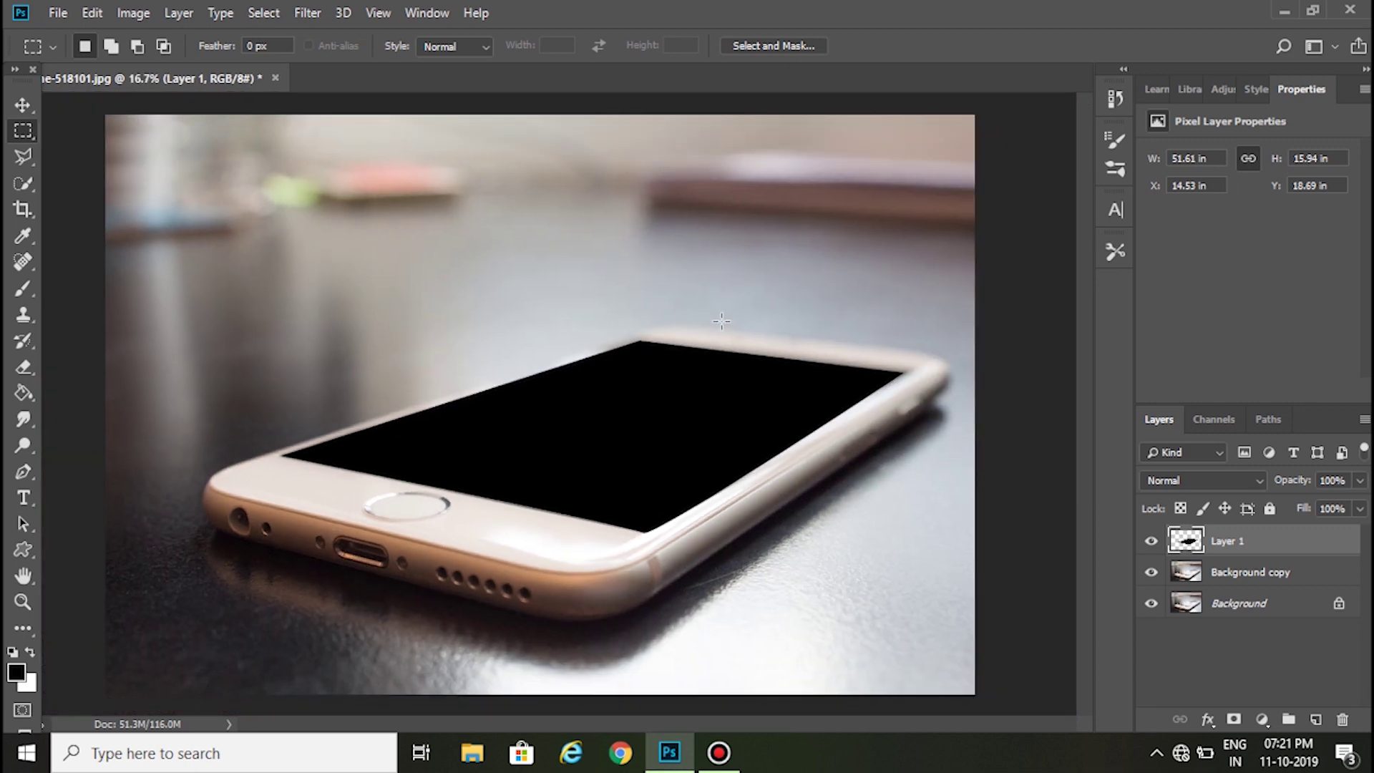
click(21, 107)
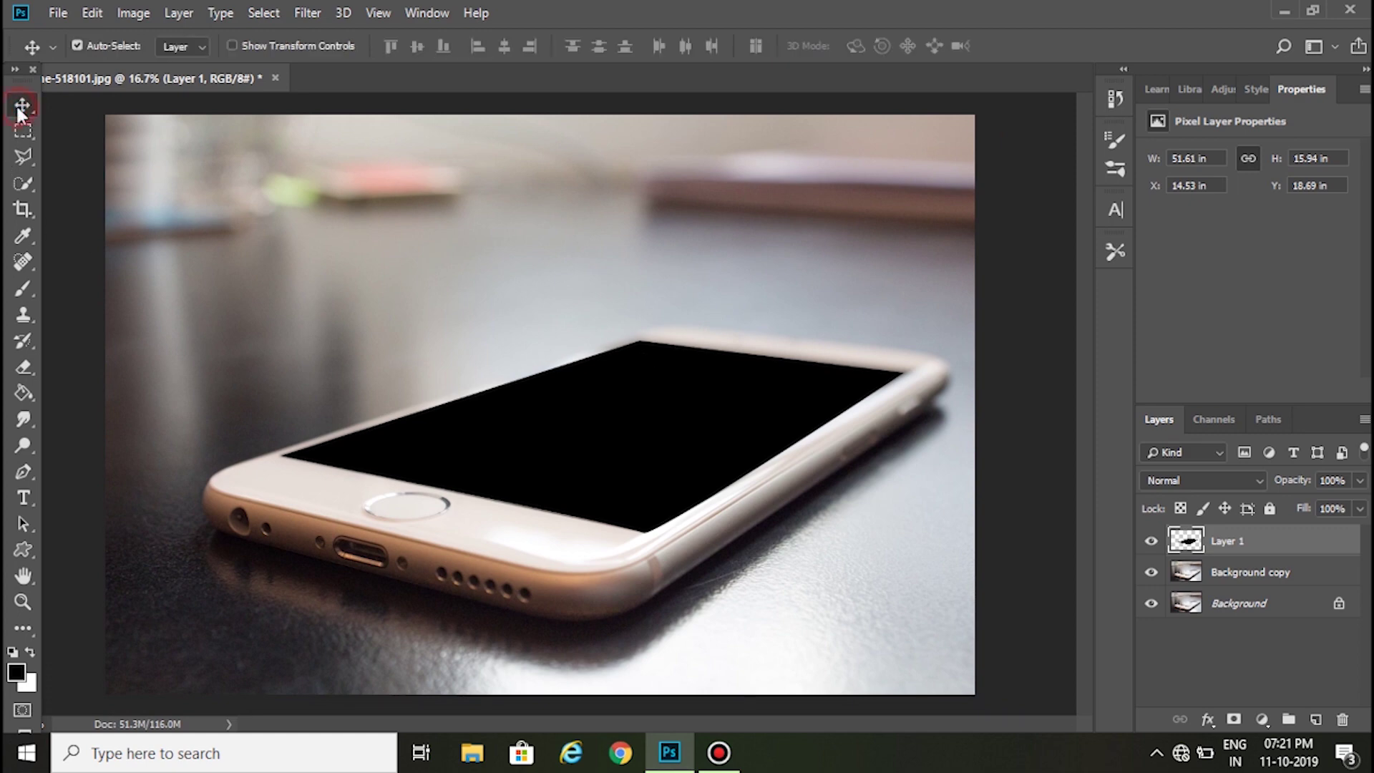
Open the tree, white horse and grass images, then drag the grass into the phone photo.
click(58, 13)
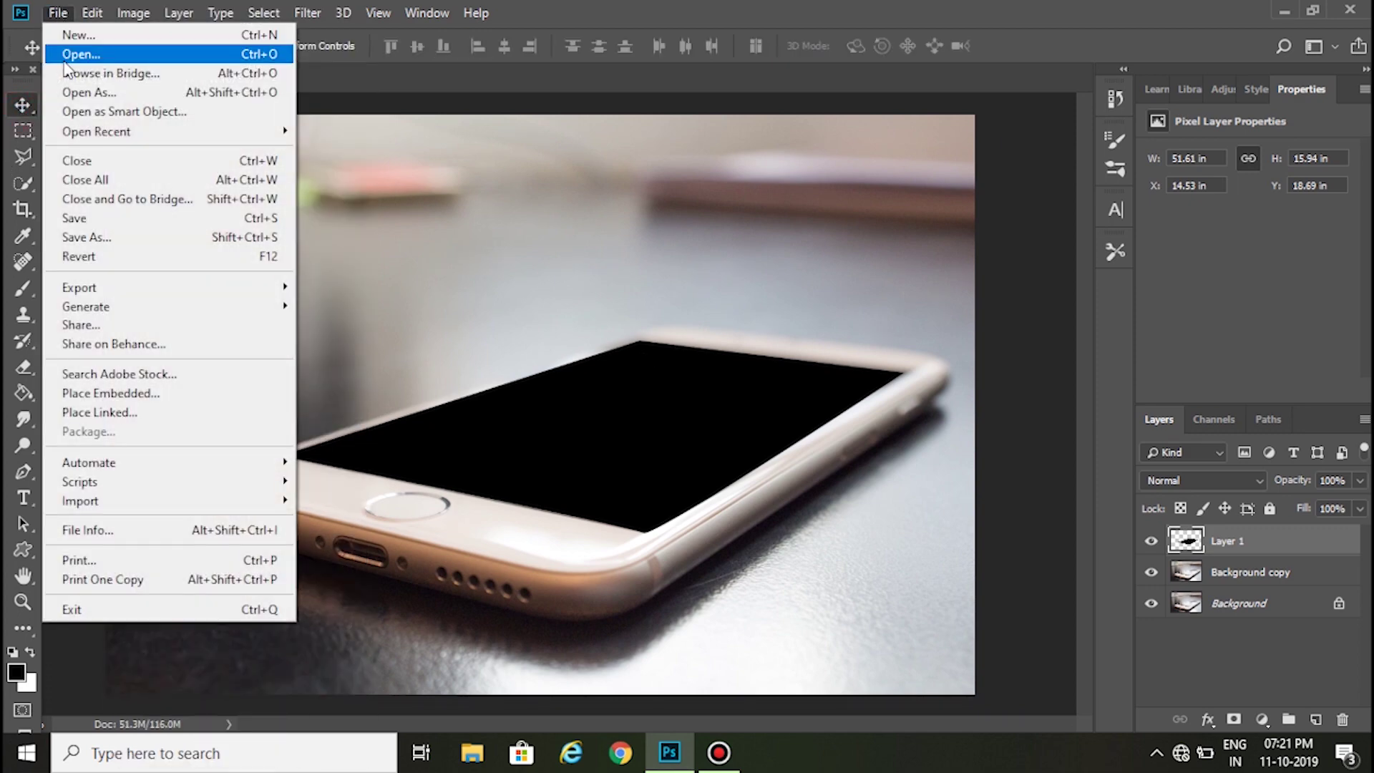
click(68, 61)
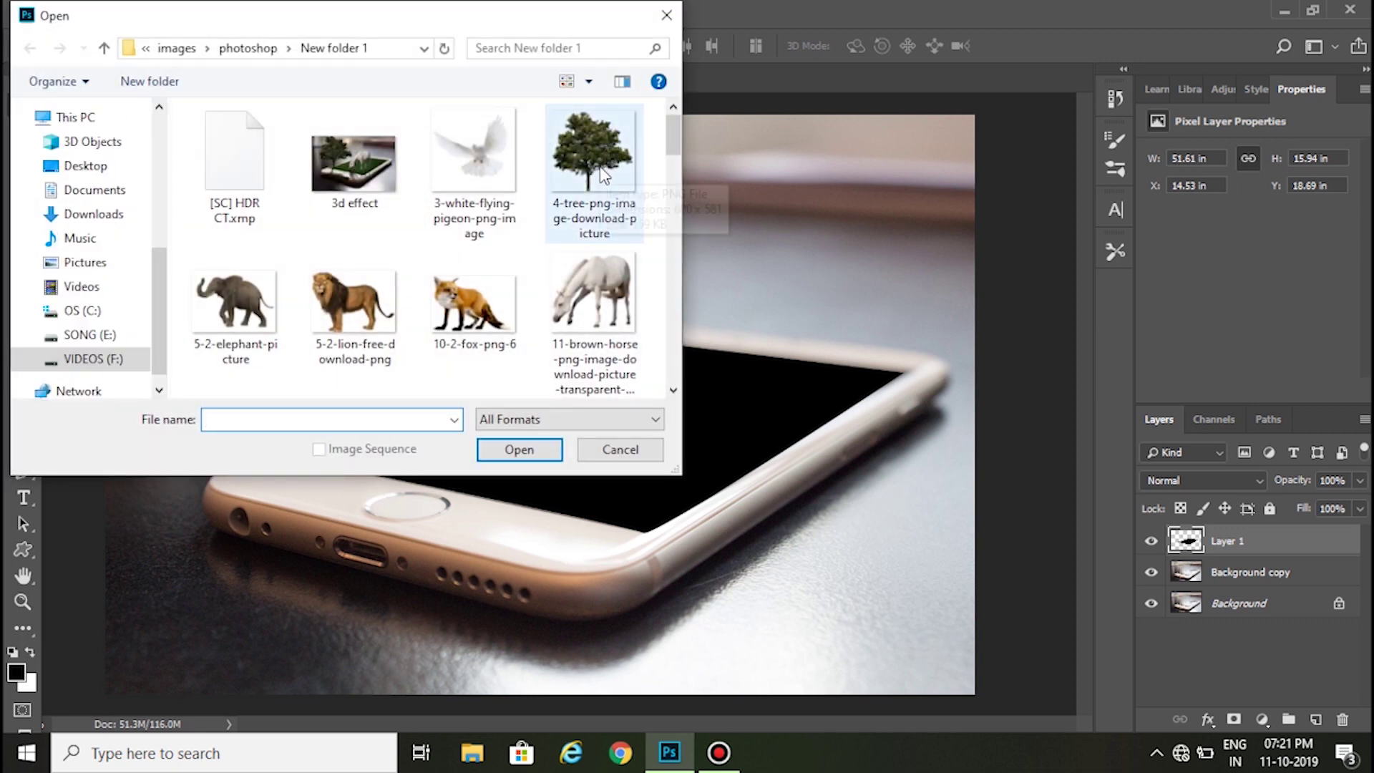
click(603, 176)
ctrl+click(604, 311)
scroll(605, 311, down, 2)
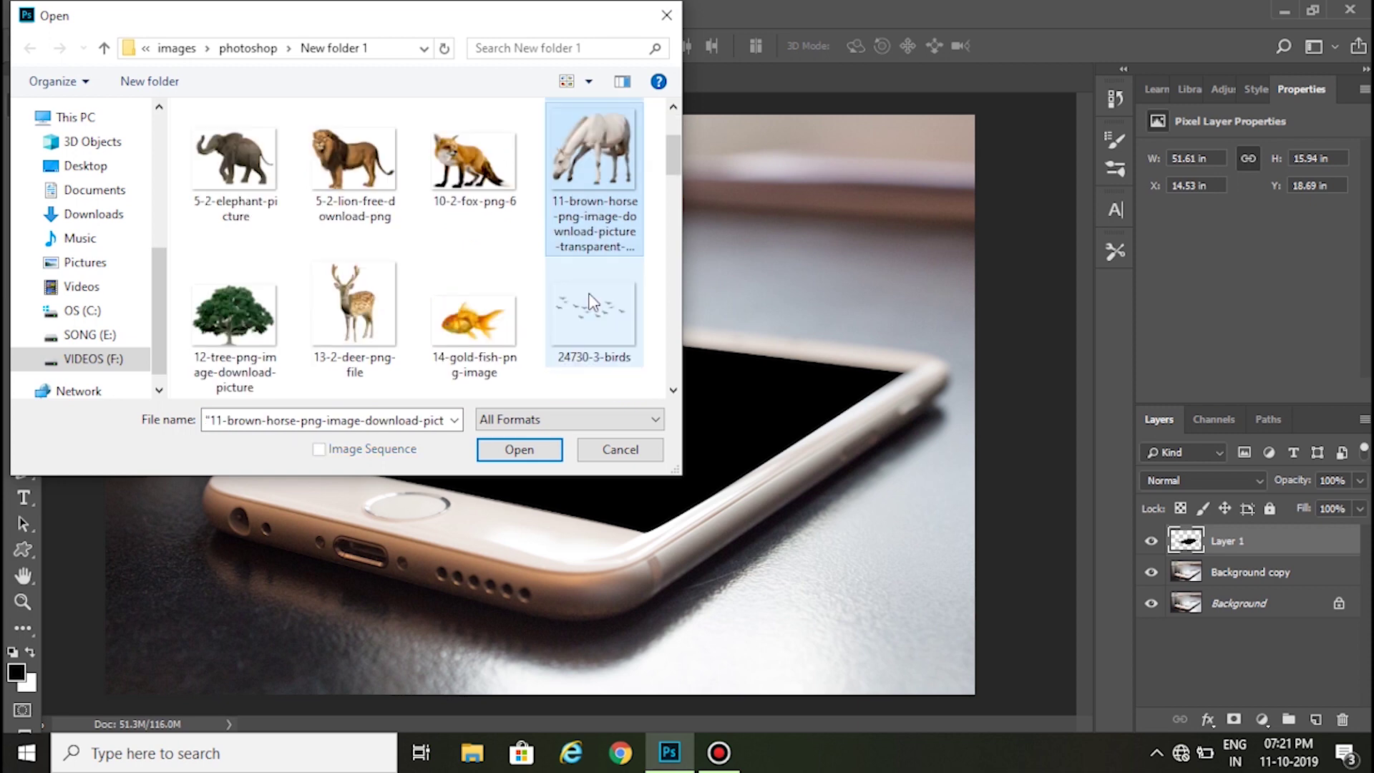
scroll(601, 307, down, 2)
scroll(594, 300, down, 2)
scroll(588, 299, down, 2)
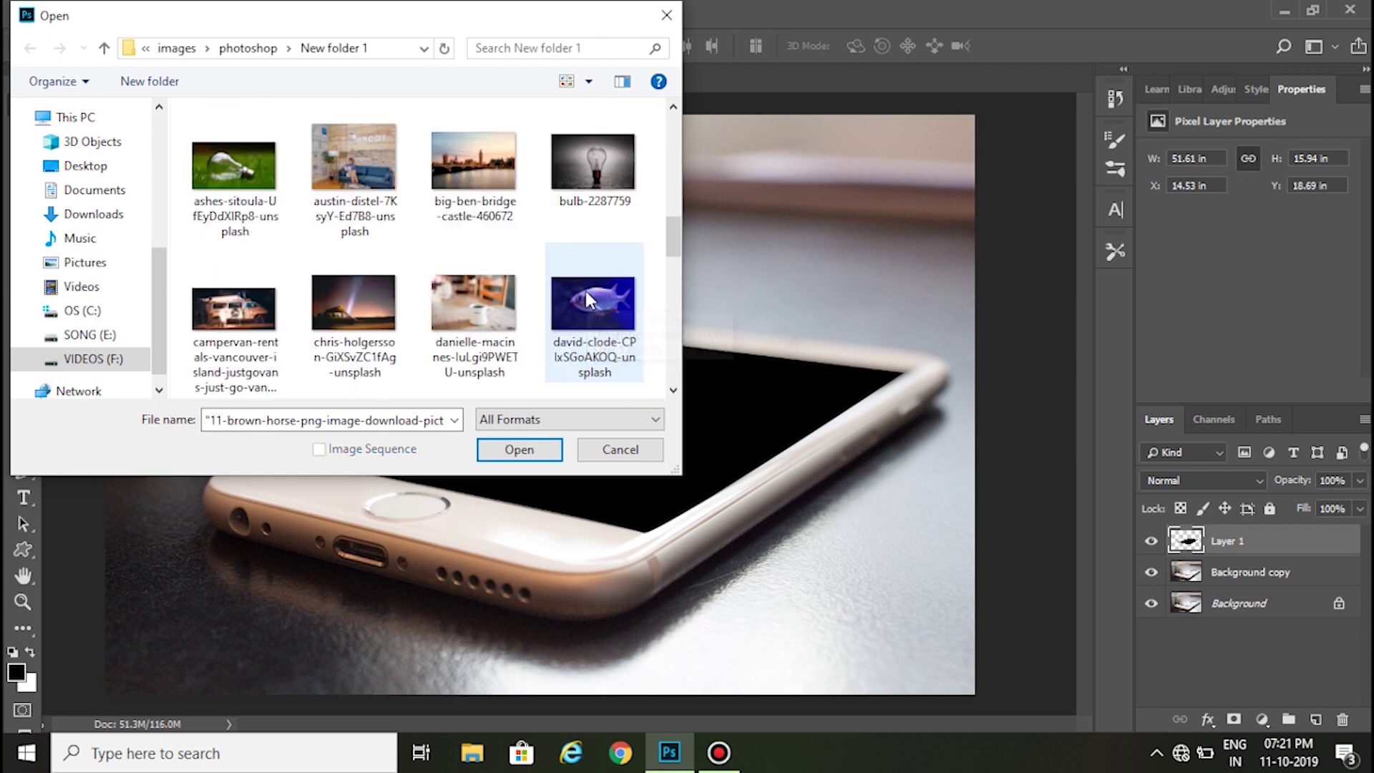
scroll(587, 293, down, 2)
ctrl+click(585, 290)
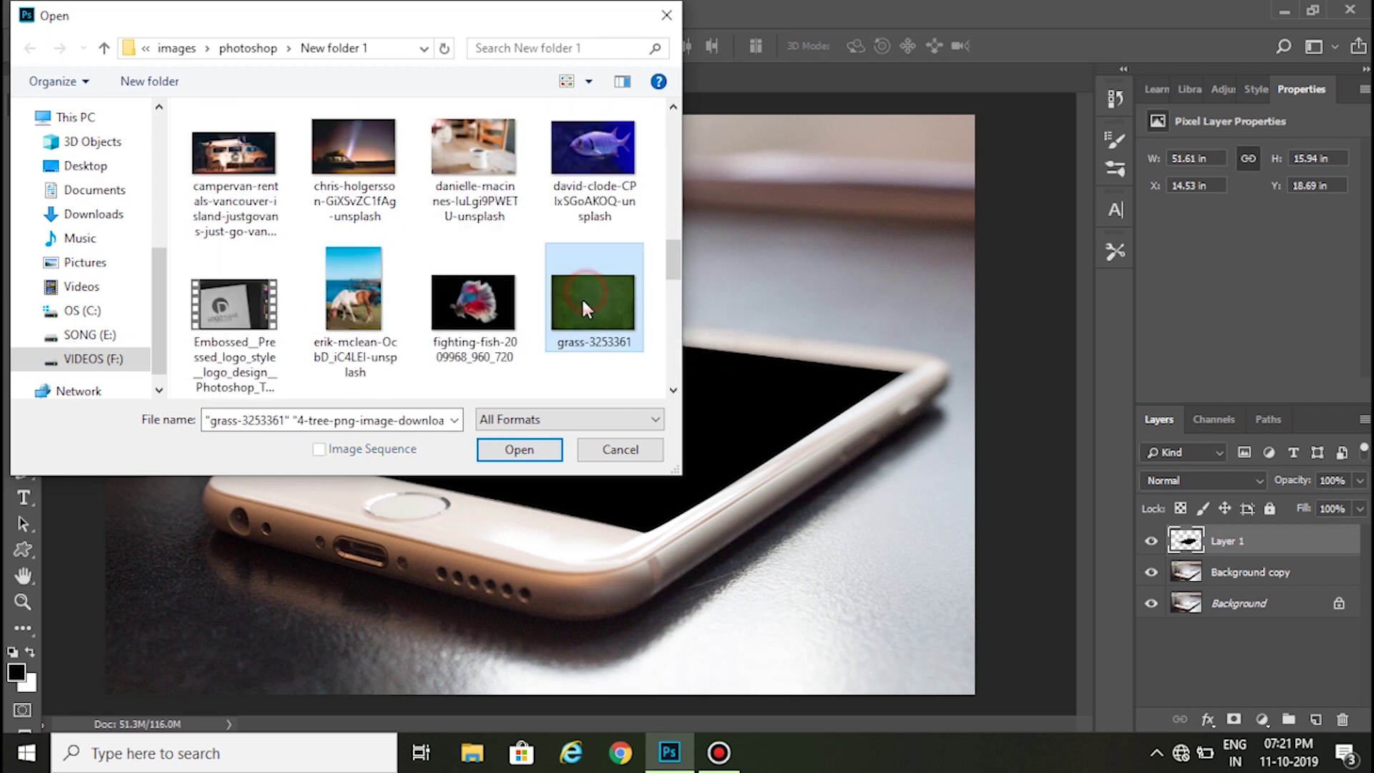
click(521, 449)
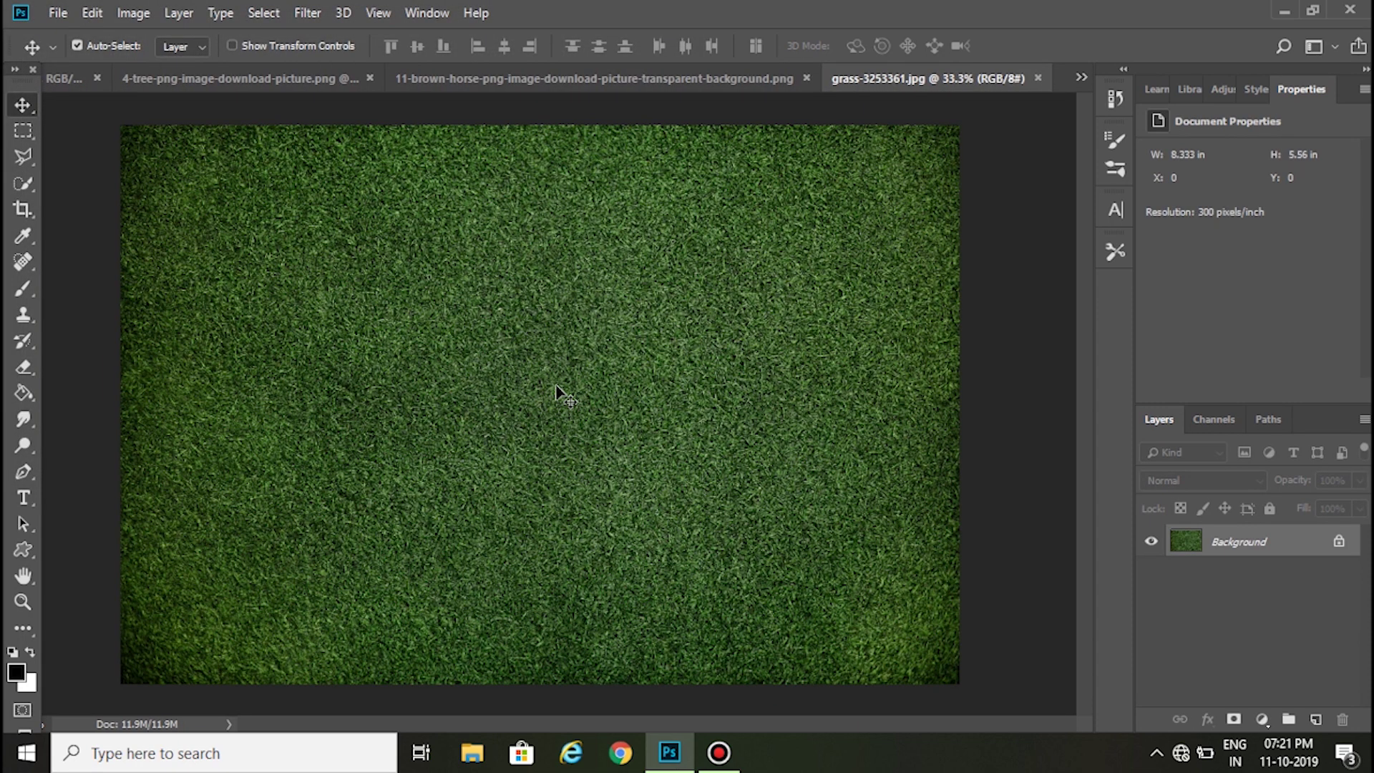
mouse_move(557, 389)
mouse_down()
mouse_move(467, 343)
mouse_move(131, 86)
mouse_move(558, 458)
mouse_up()
Unlock the grass layer, rotate it about -30° and stretch it wider and taller over the phone.
click(637, 335)
key(ctrl)
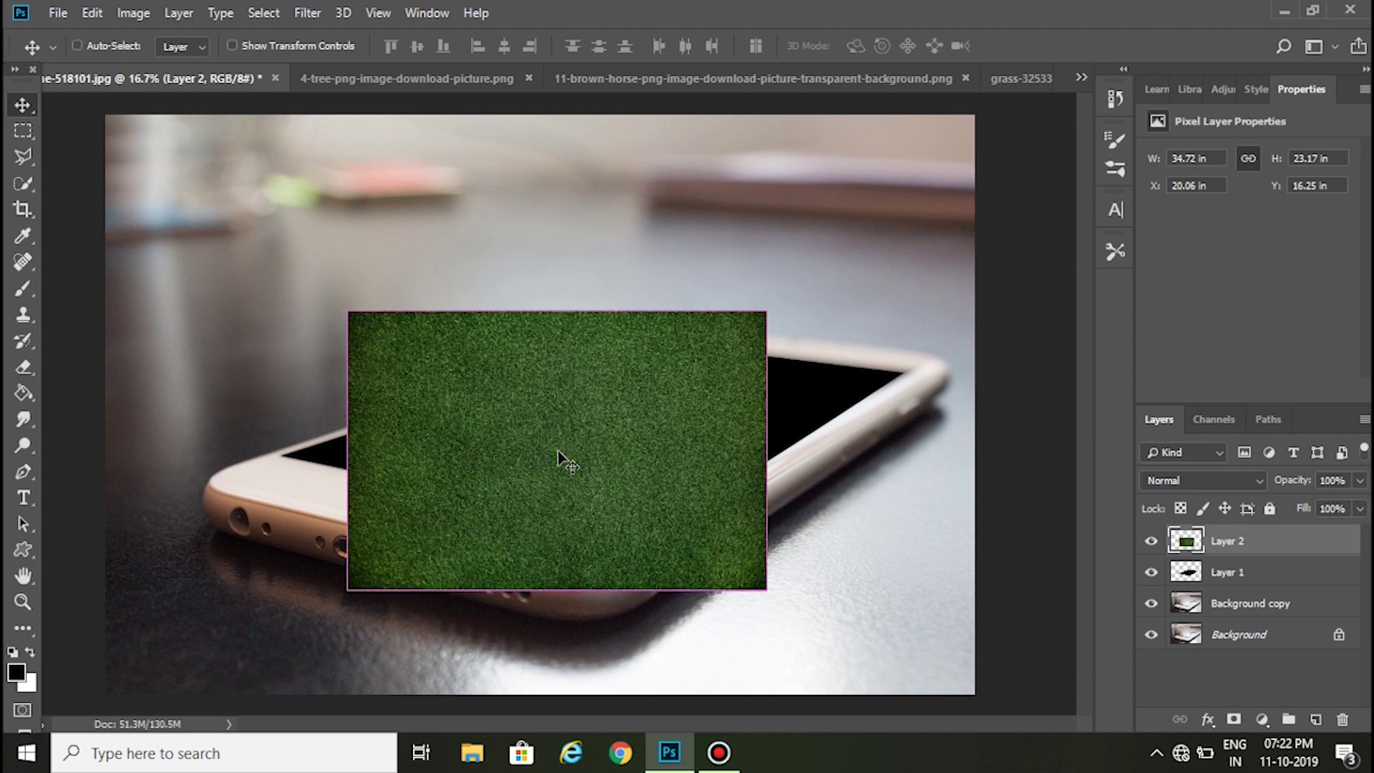
key(ctrl+t)
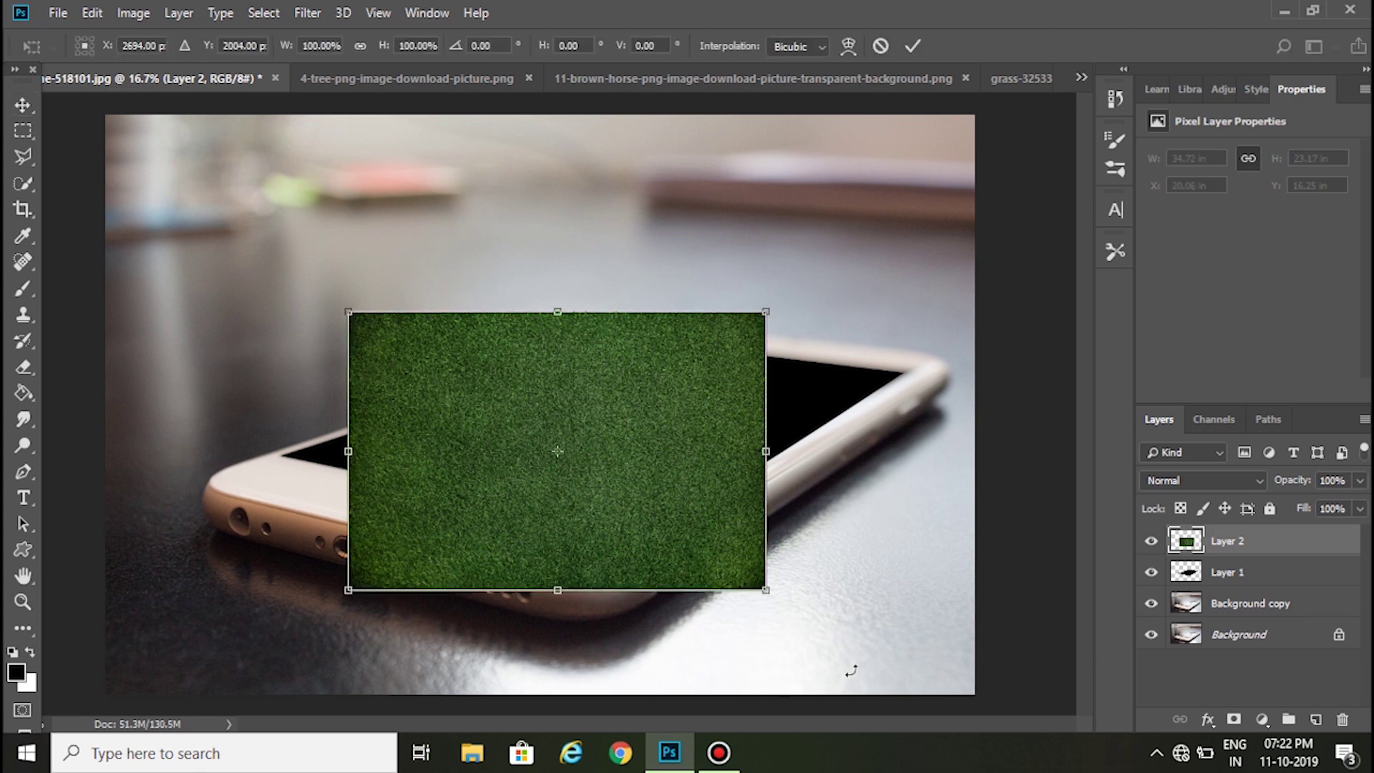
drag(764, 639, 810, 487)
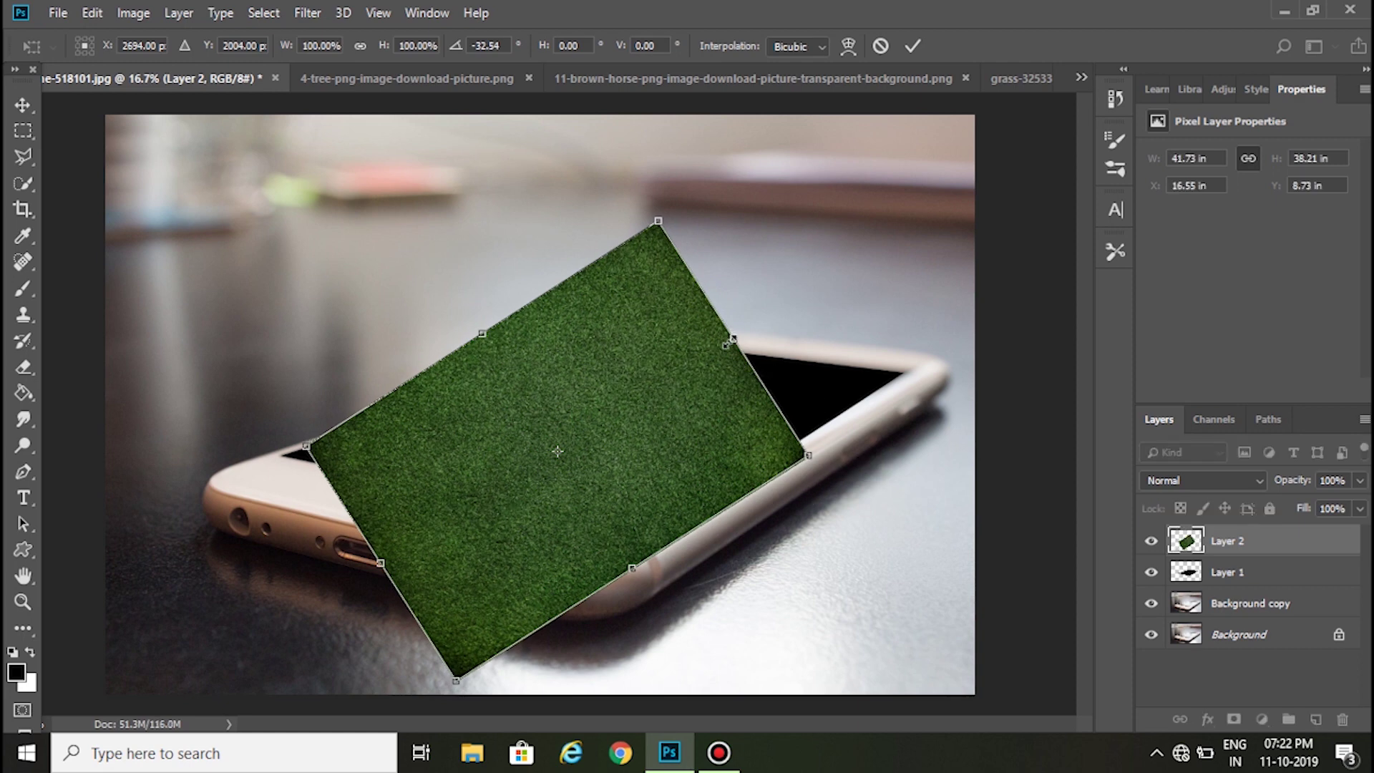
drag(728, 342, 892, 236)
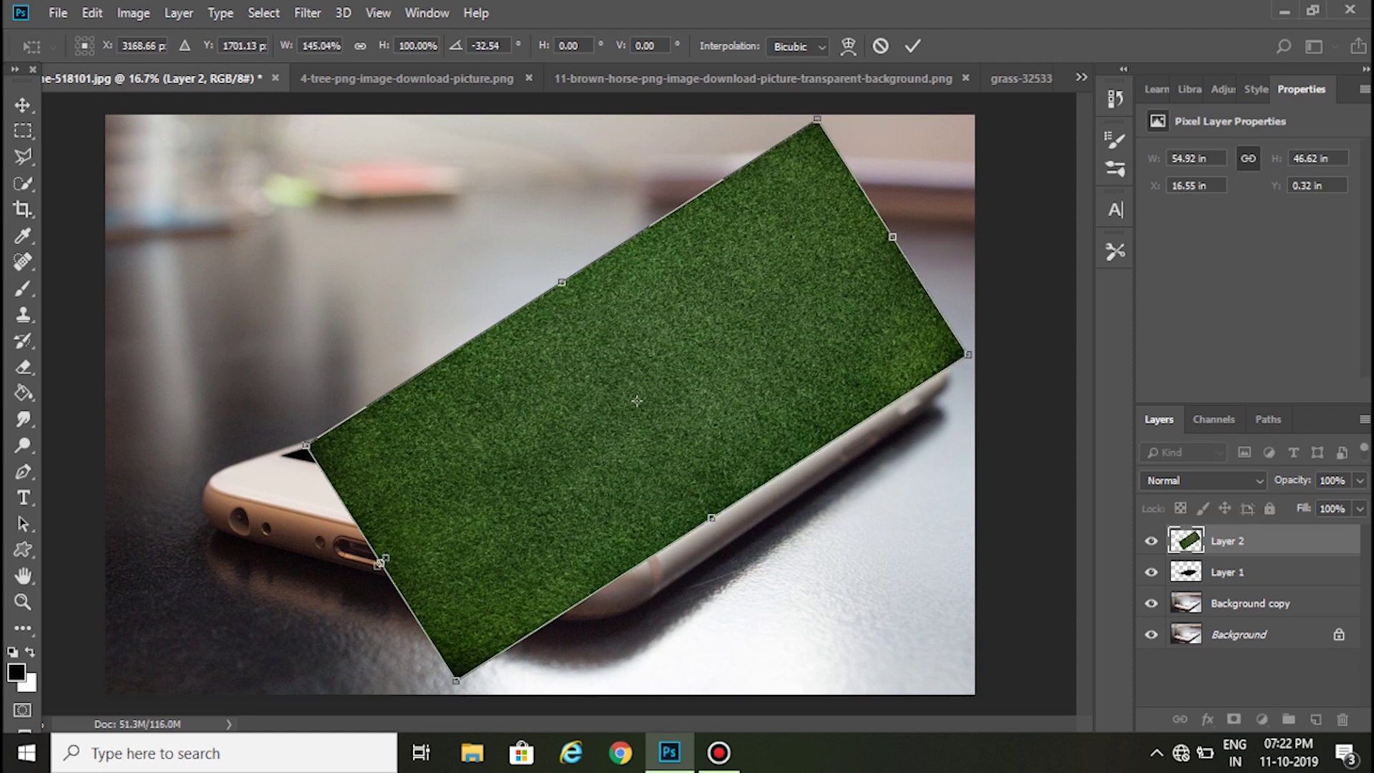
drag(381, 562, 340, 588)
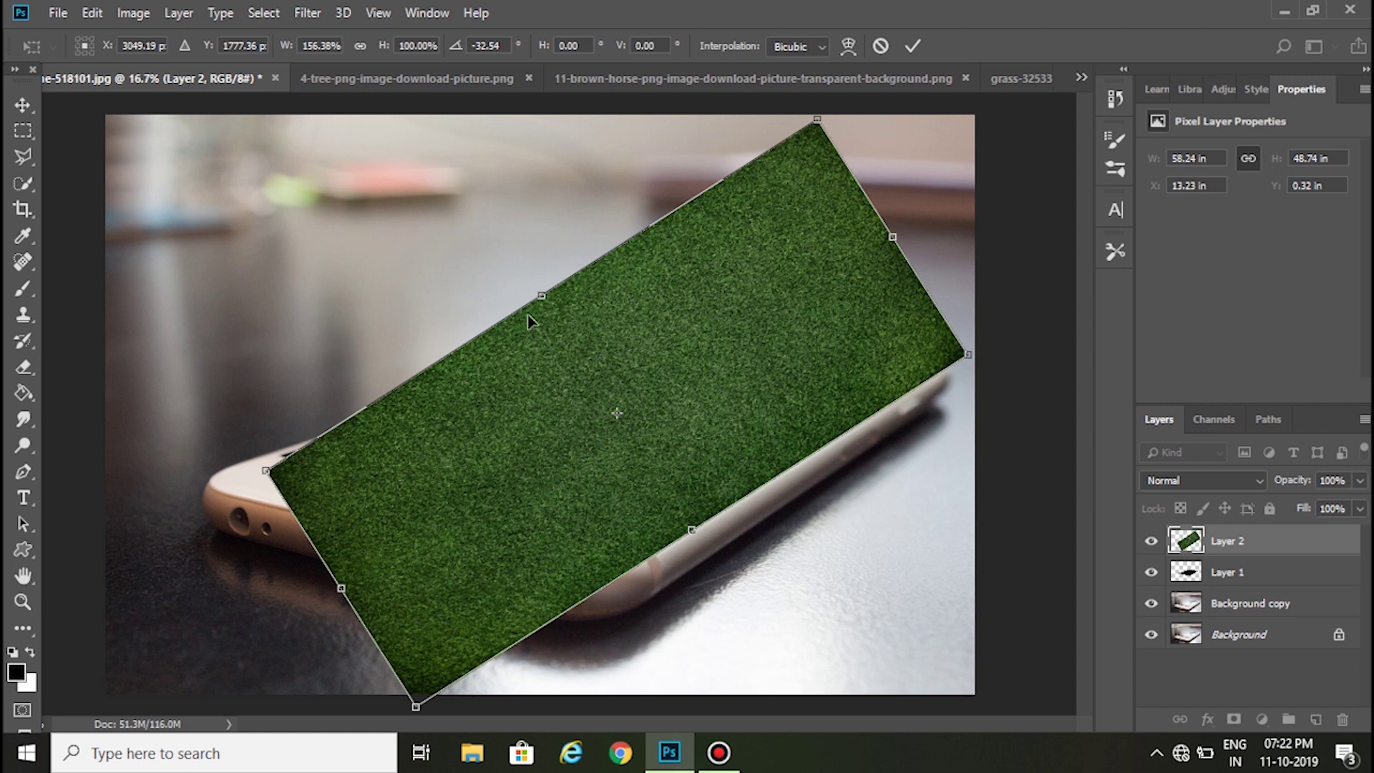
drag(536, 296, 521, 259)
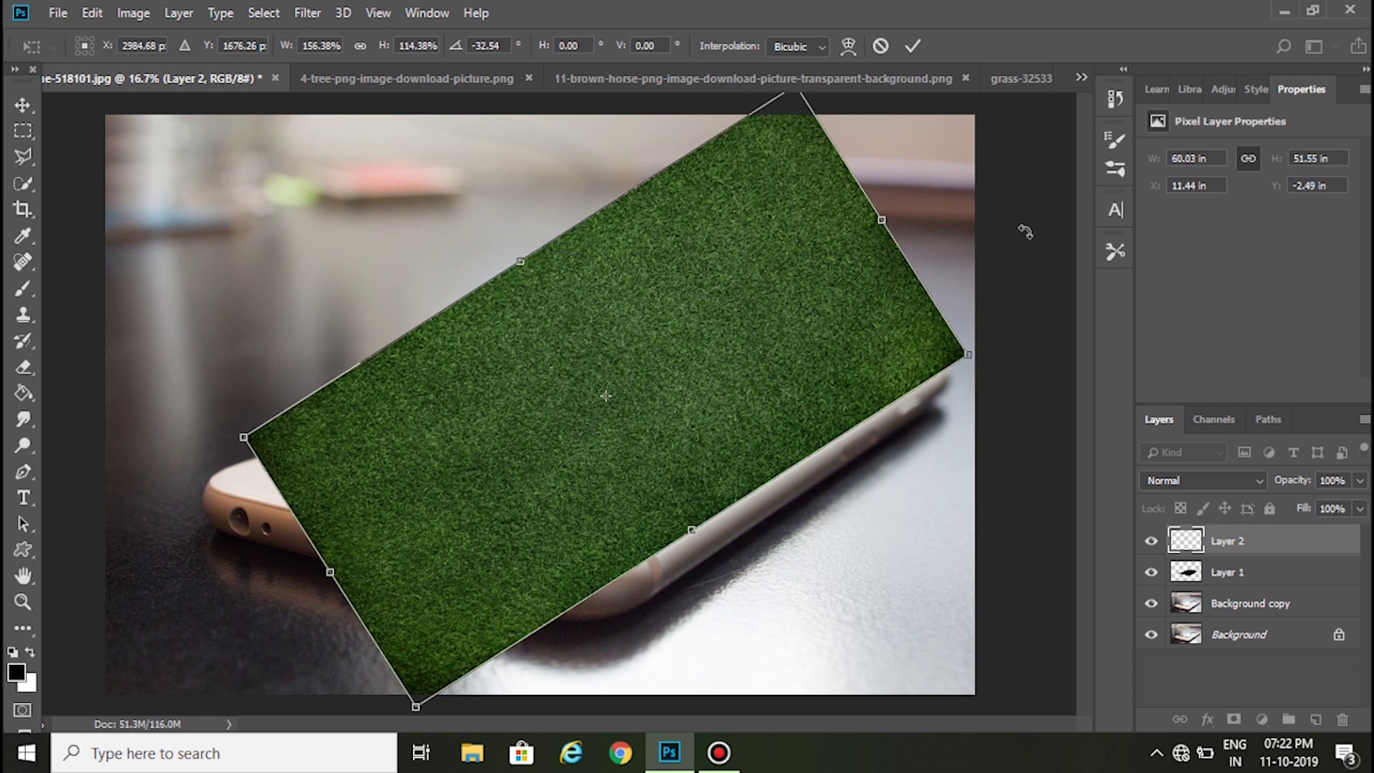
Commit the grass transform and clip Layer 2 to the black screen shape.
click(912, 47)
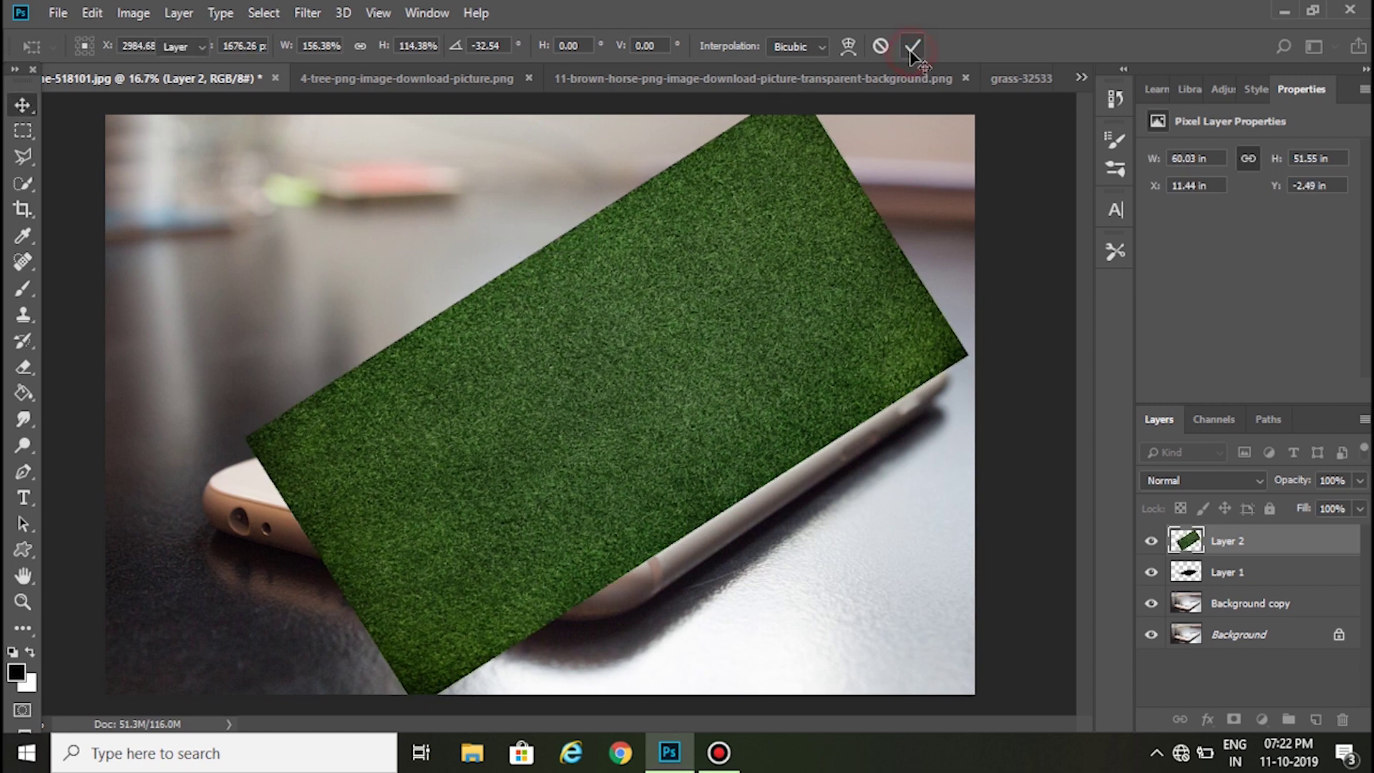
right_click(1227, 543)
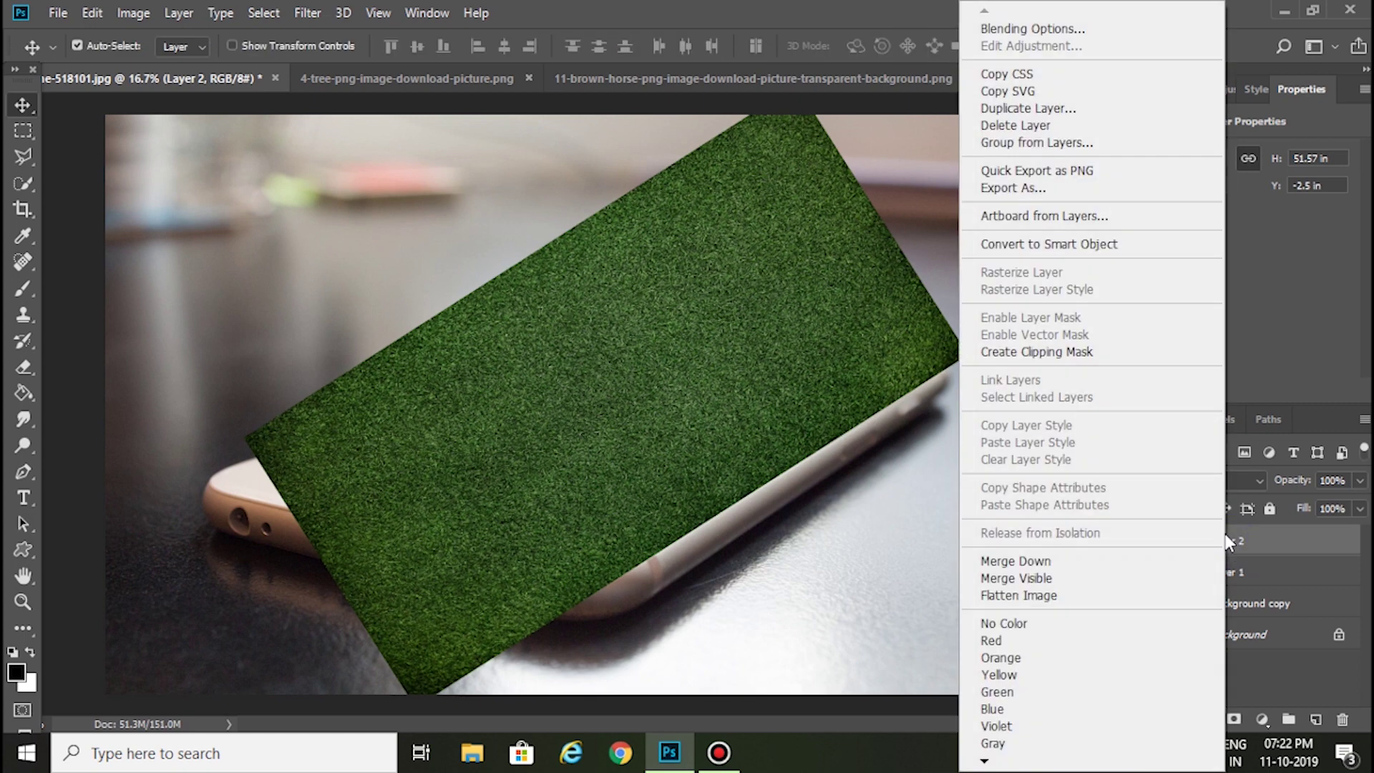
click(1056, 354)
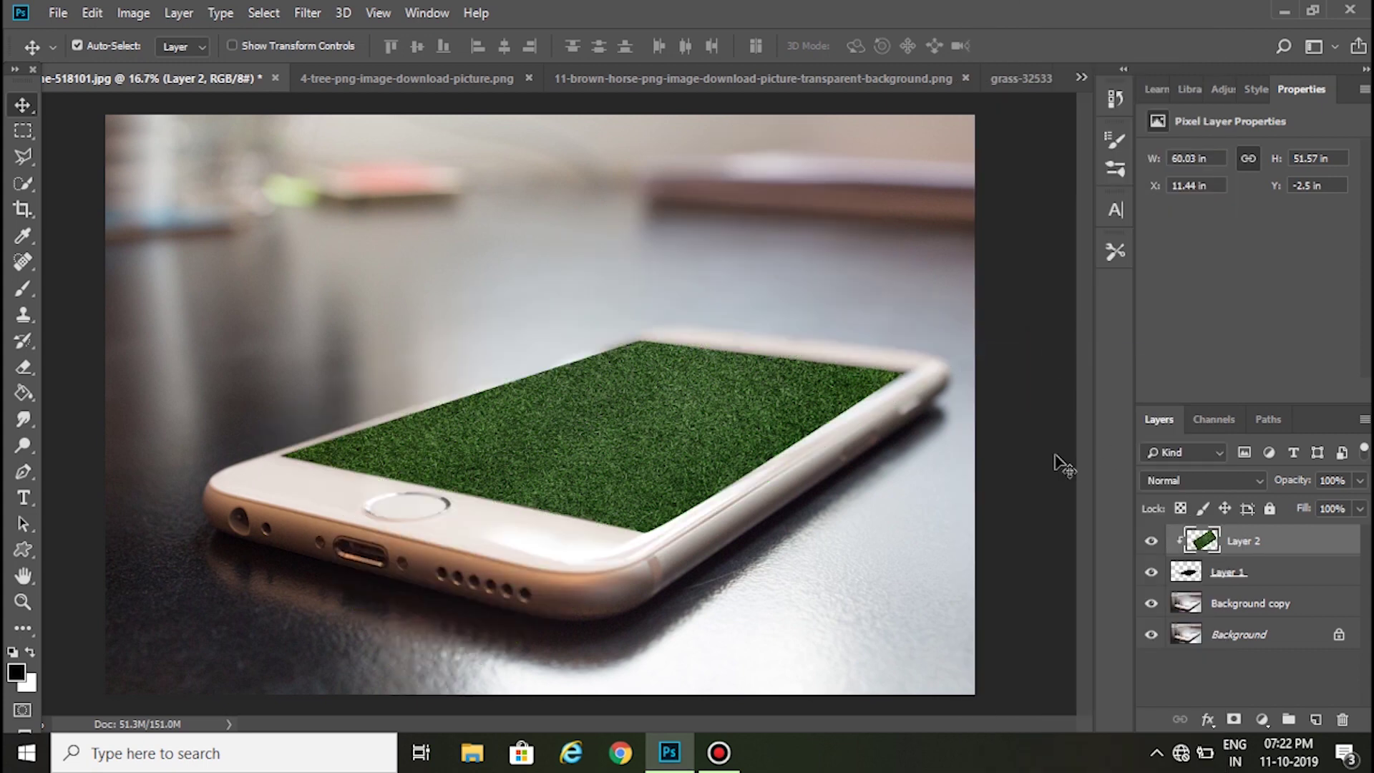
Drag the tree image into the phone photo as Layer 3.
click(649, 87)
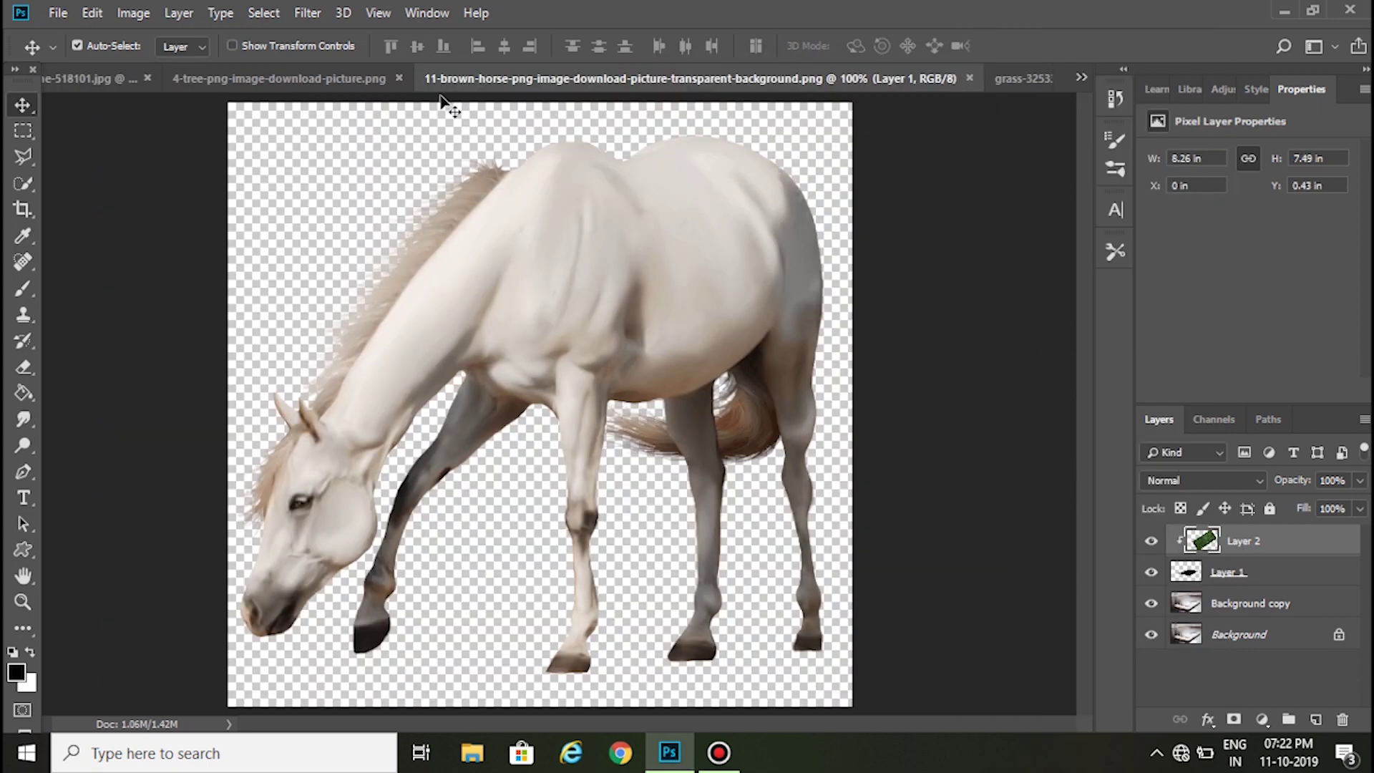
click(348, 84)
mouse_move(508, 387)
mouse_down()
mouse_move(139, 118)
mouse_move(354, 423)
mouse_up()
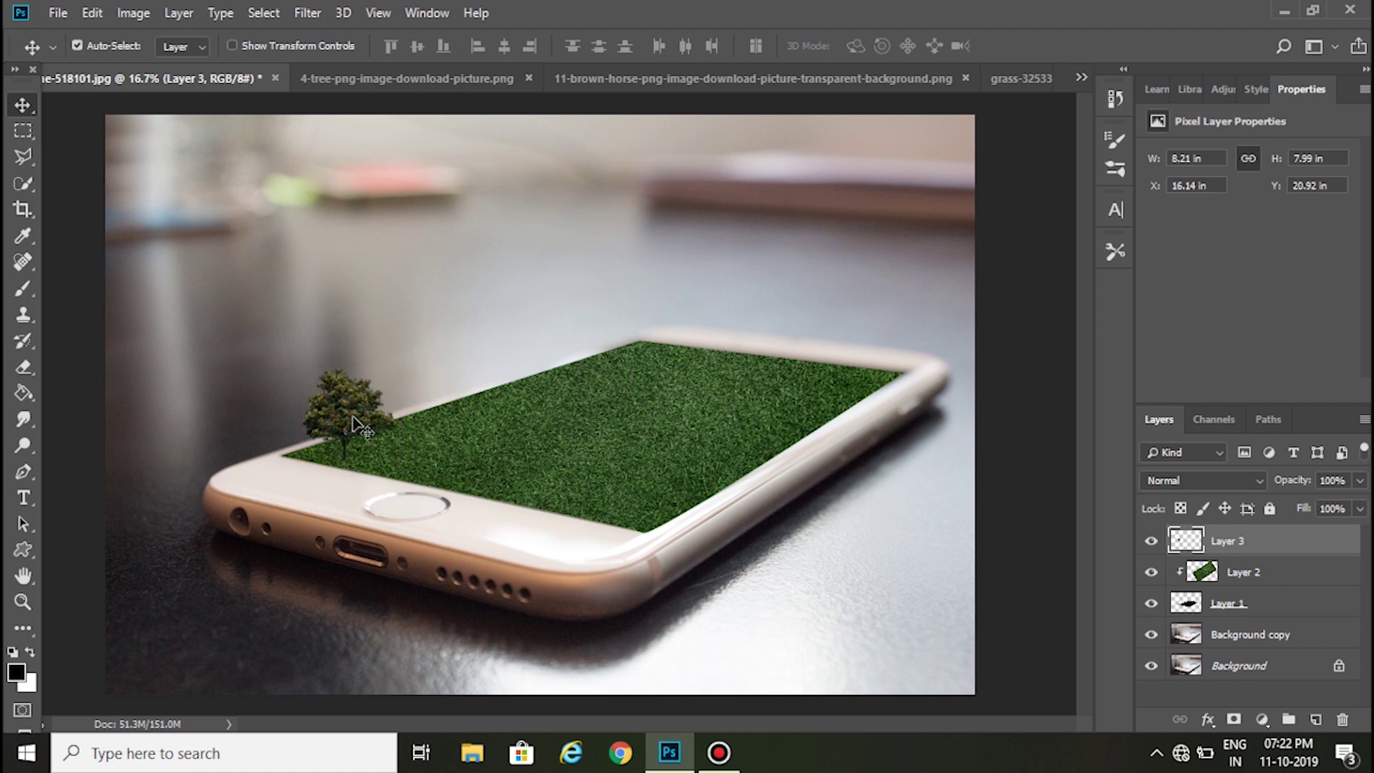
Scale the tree up nearly fourfold and plant its trunk at the grass's left end.
key(ctrl)
key(ctrl+t)
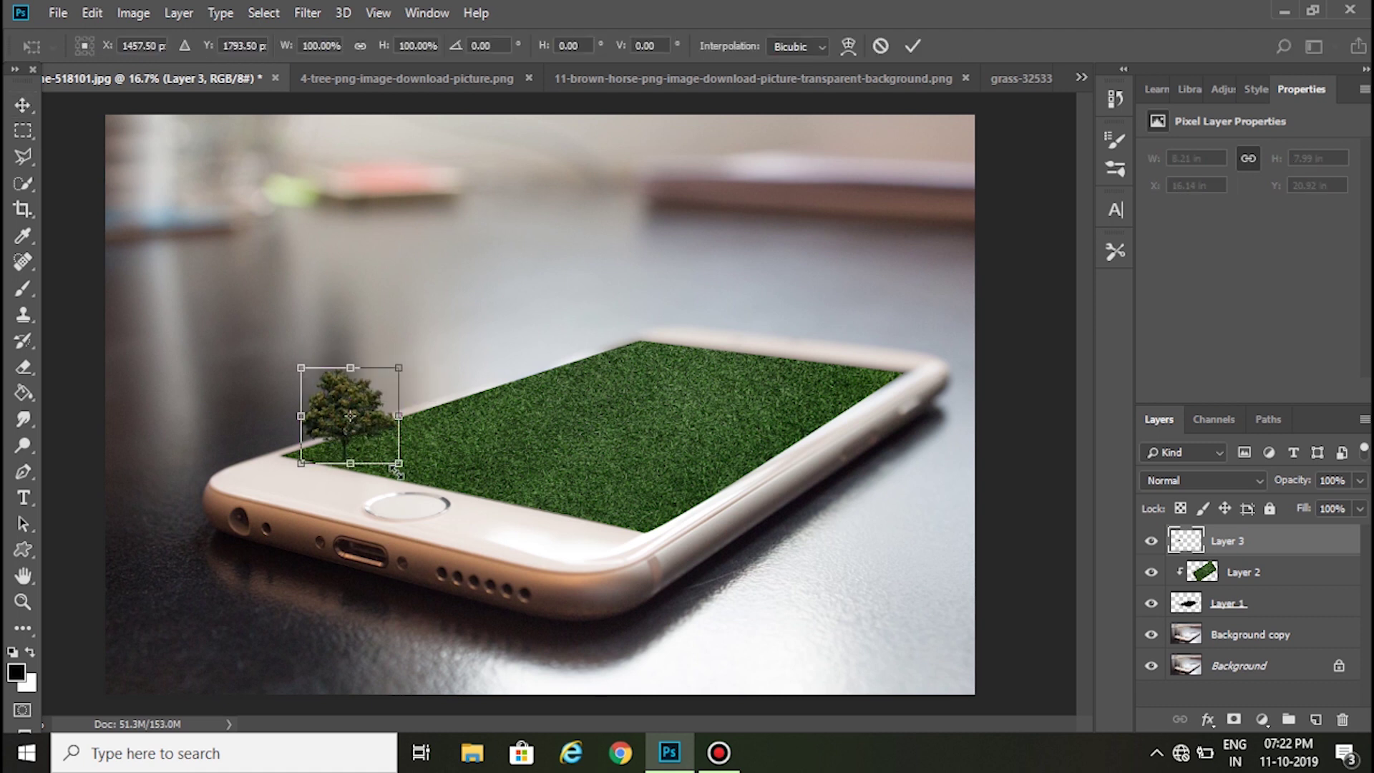
drag(399, 463, 551, 604)
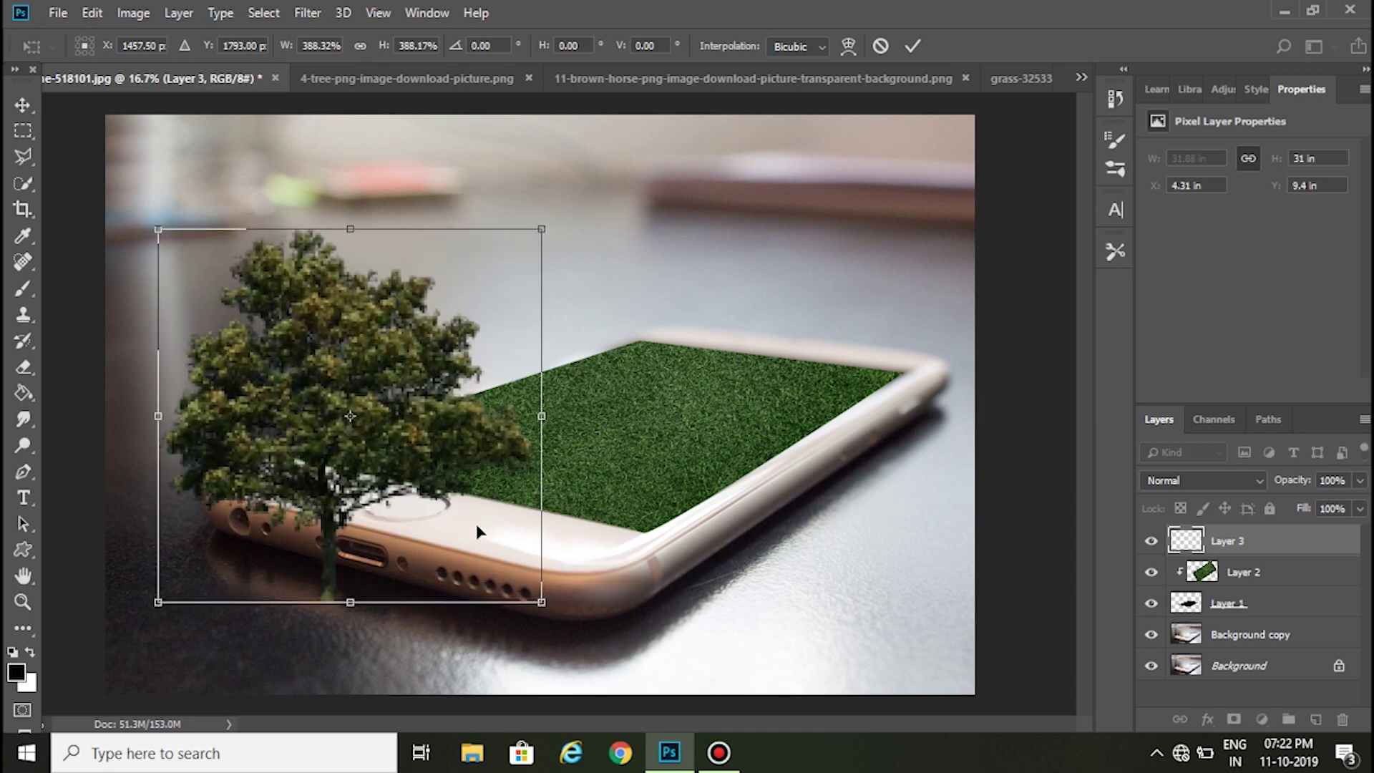
drag(481, 527, 459, 364)
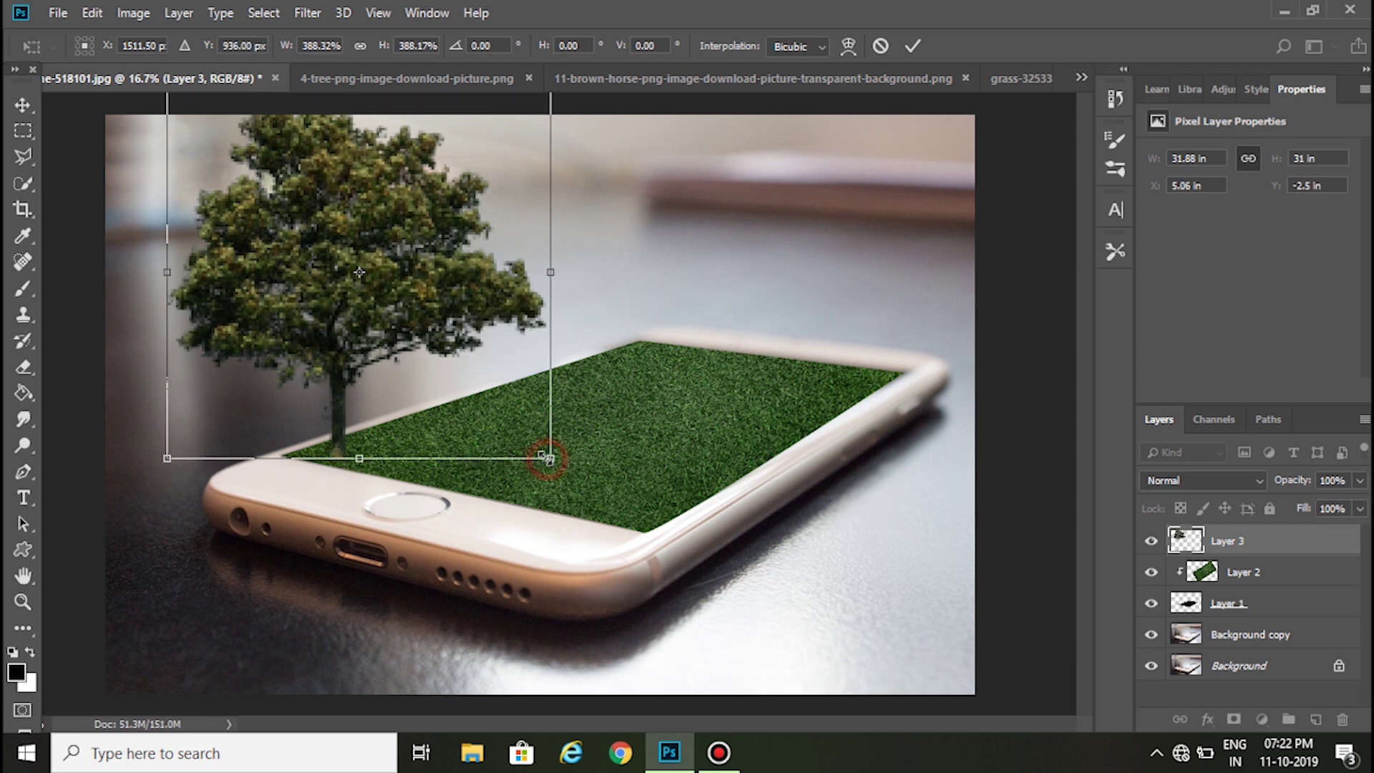
drag(547, 458, 527, 448)
drag(448, 322, 442, 352)
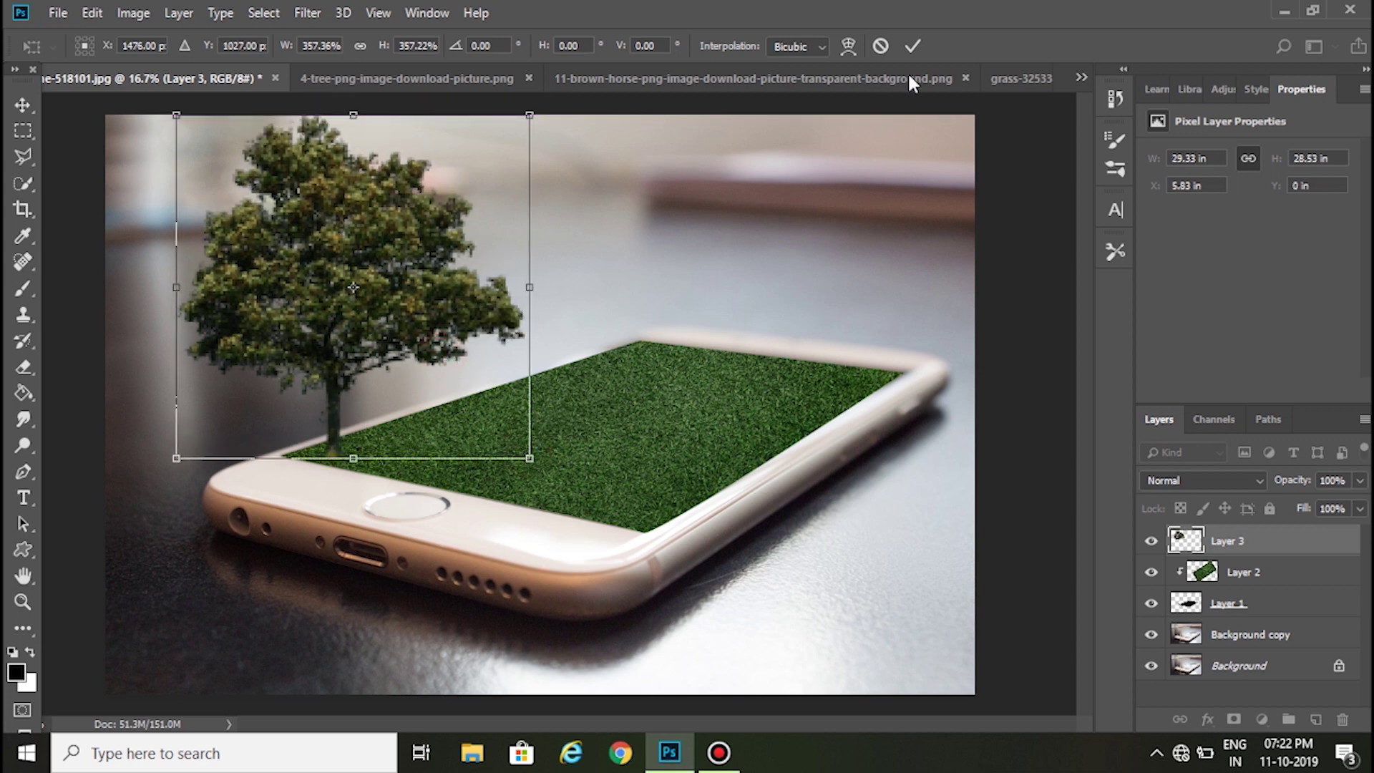
click(912, 46)
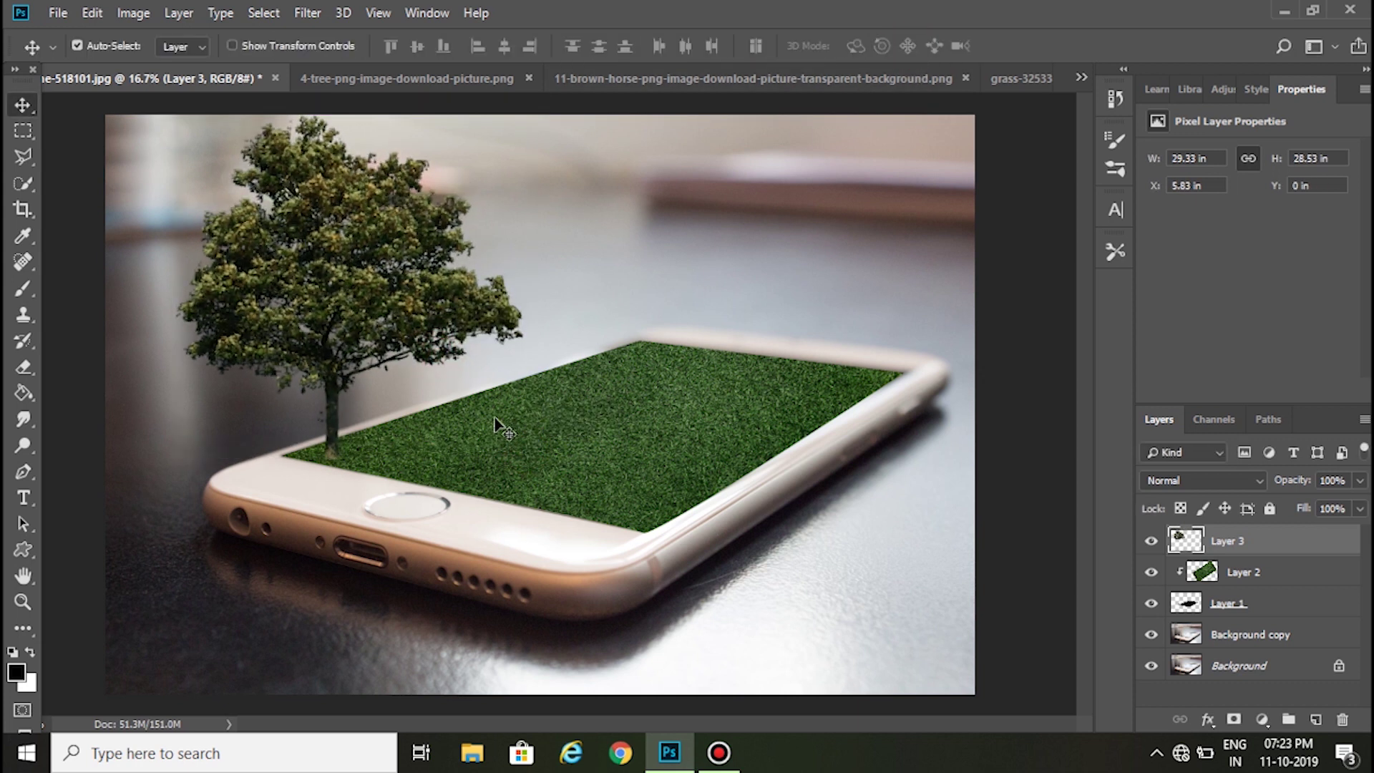
Nudge the tree left and down, and rename Layer 1 to 'shape'.
key(Left)
key(Left)
key(Left)
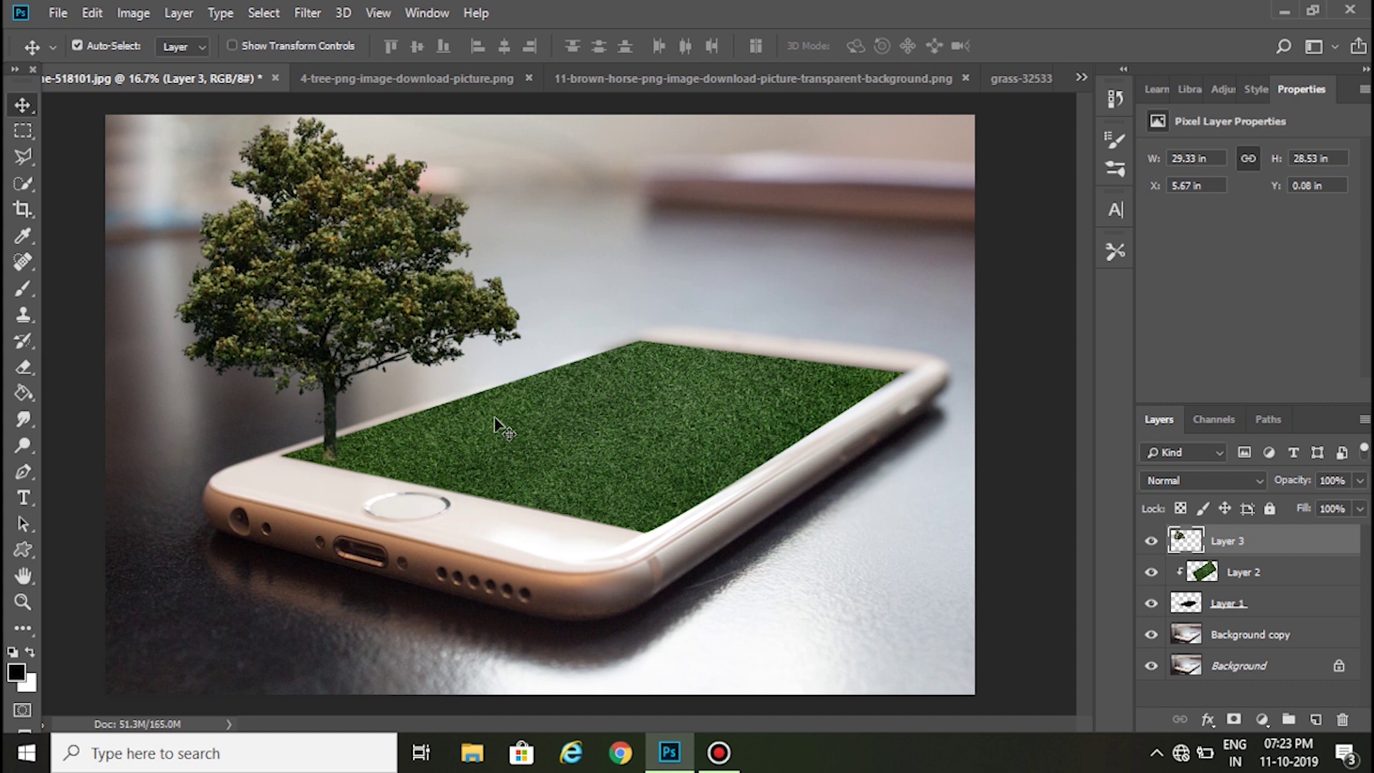
key(Left)
key(Down)
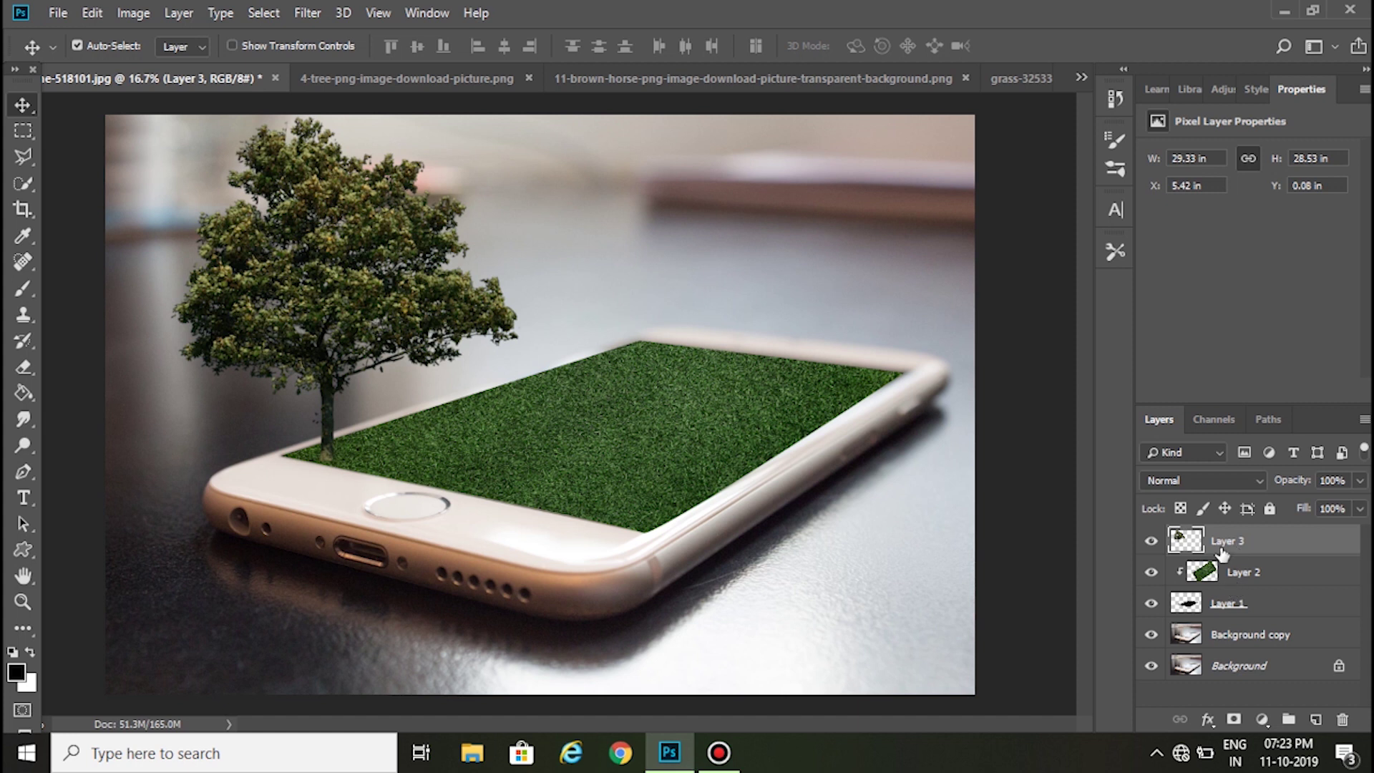
double_click(1228, 604)
text(shape)
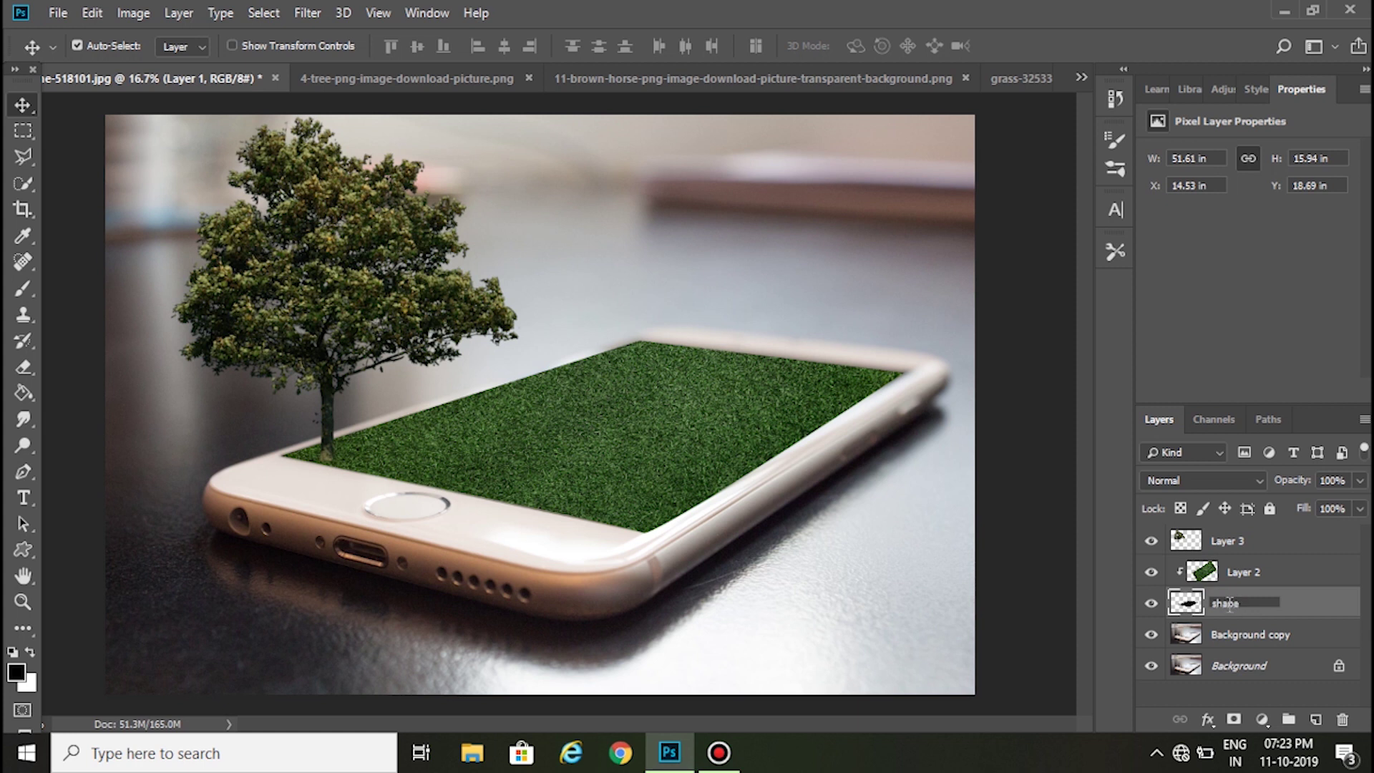
key(Return)
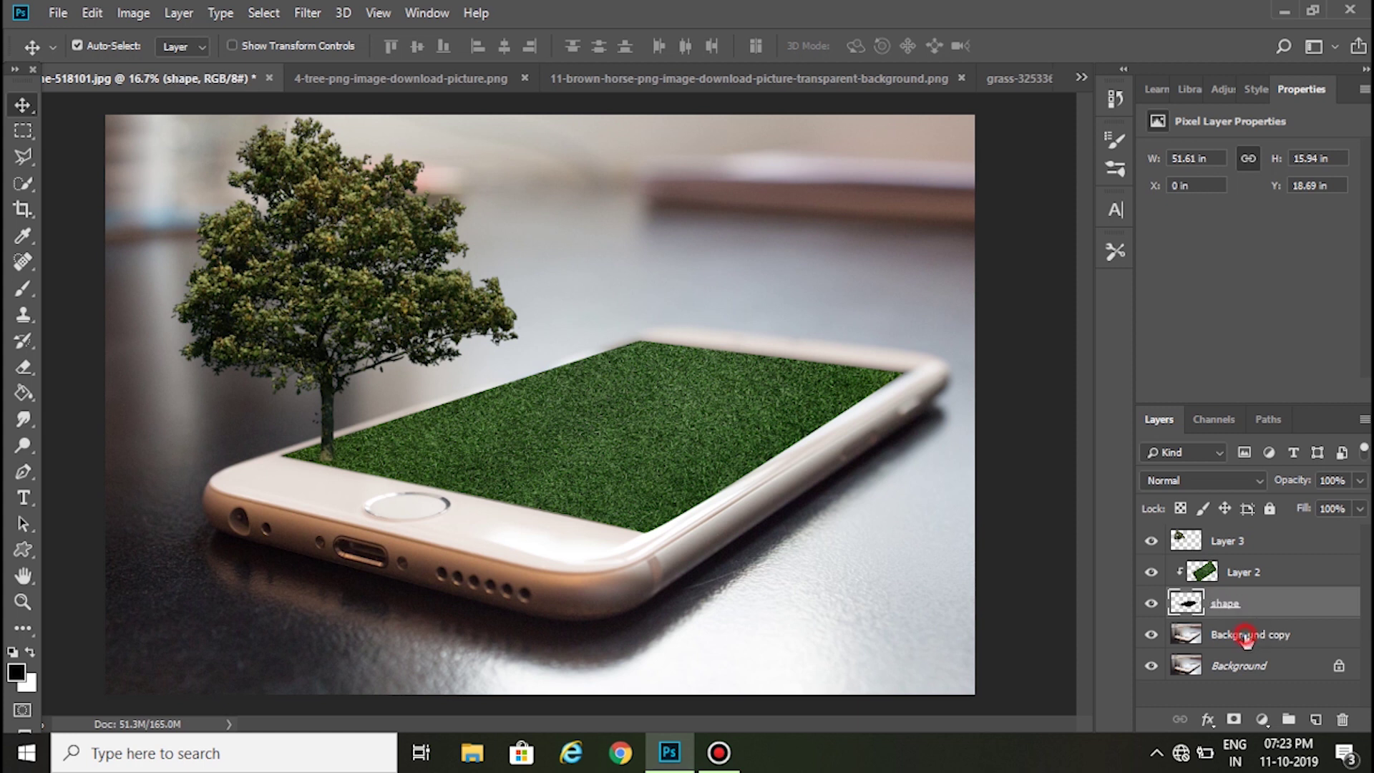
Rename Background copy to 'iphone', Layer 2 to 'grass' and Layer 3 to 'tree'.
double_click(1244, 634)
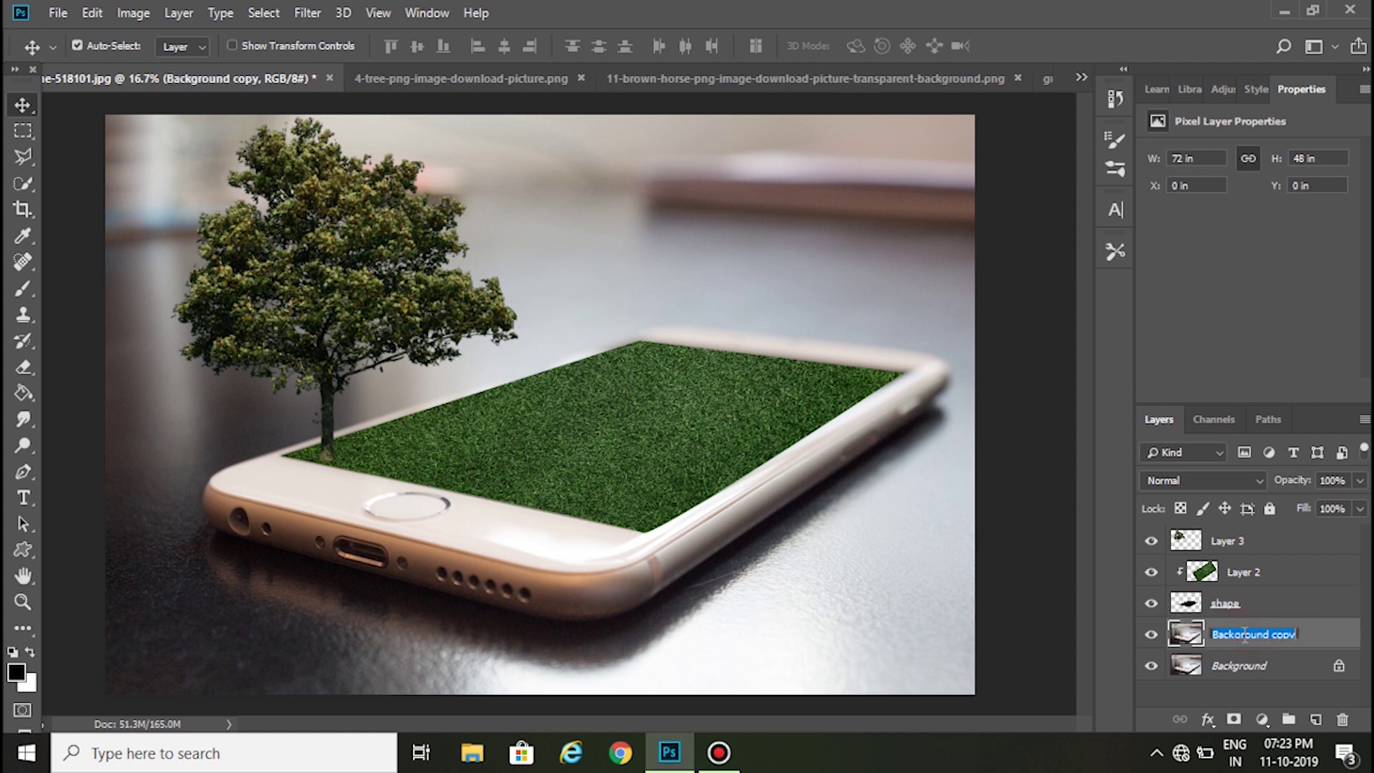
key(BackSpace)
text(iphone)
key(Return)
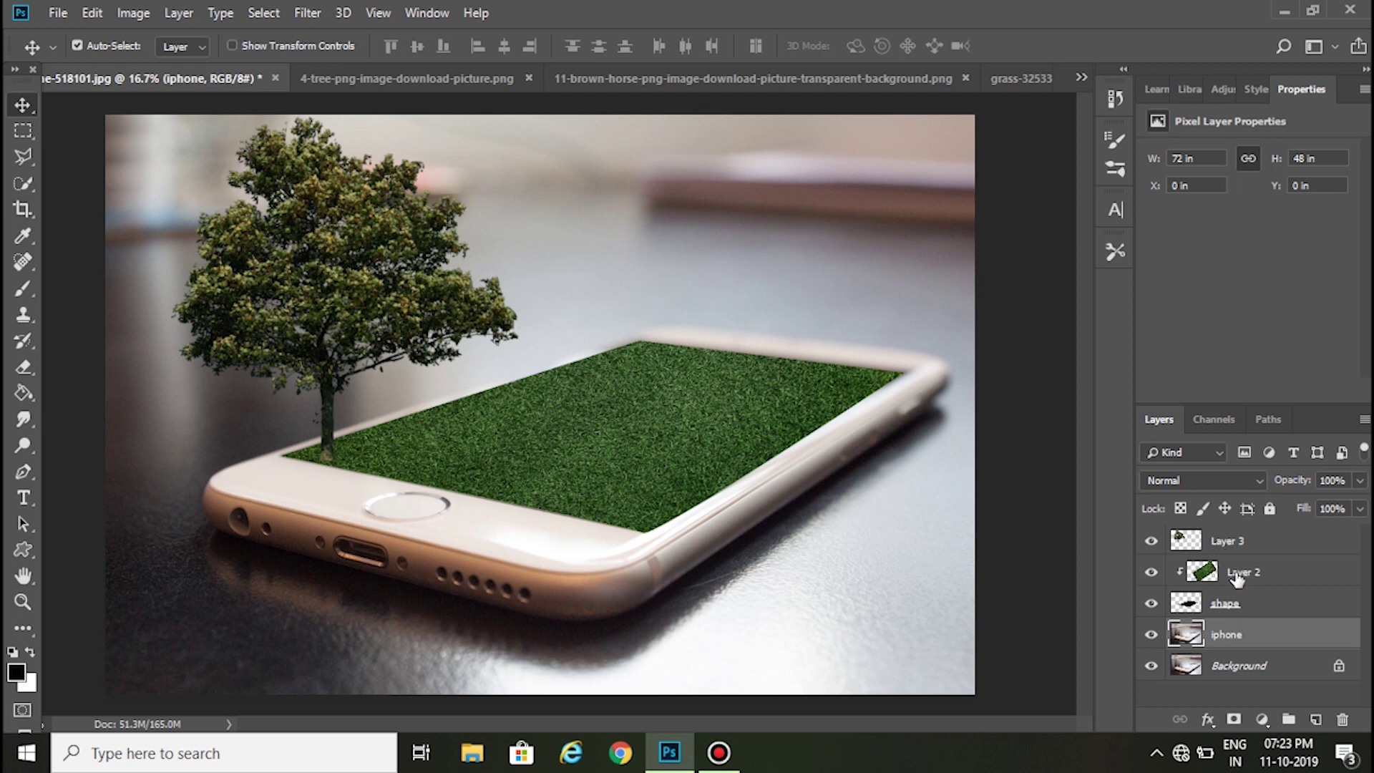
double_click(1235, 573)
text(grass)
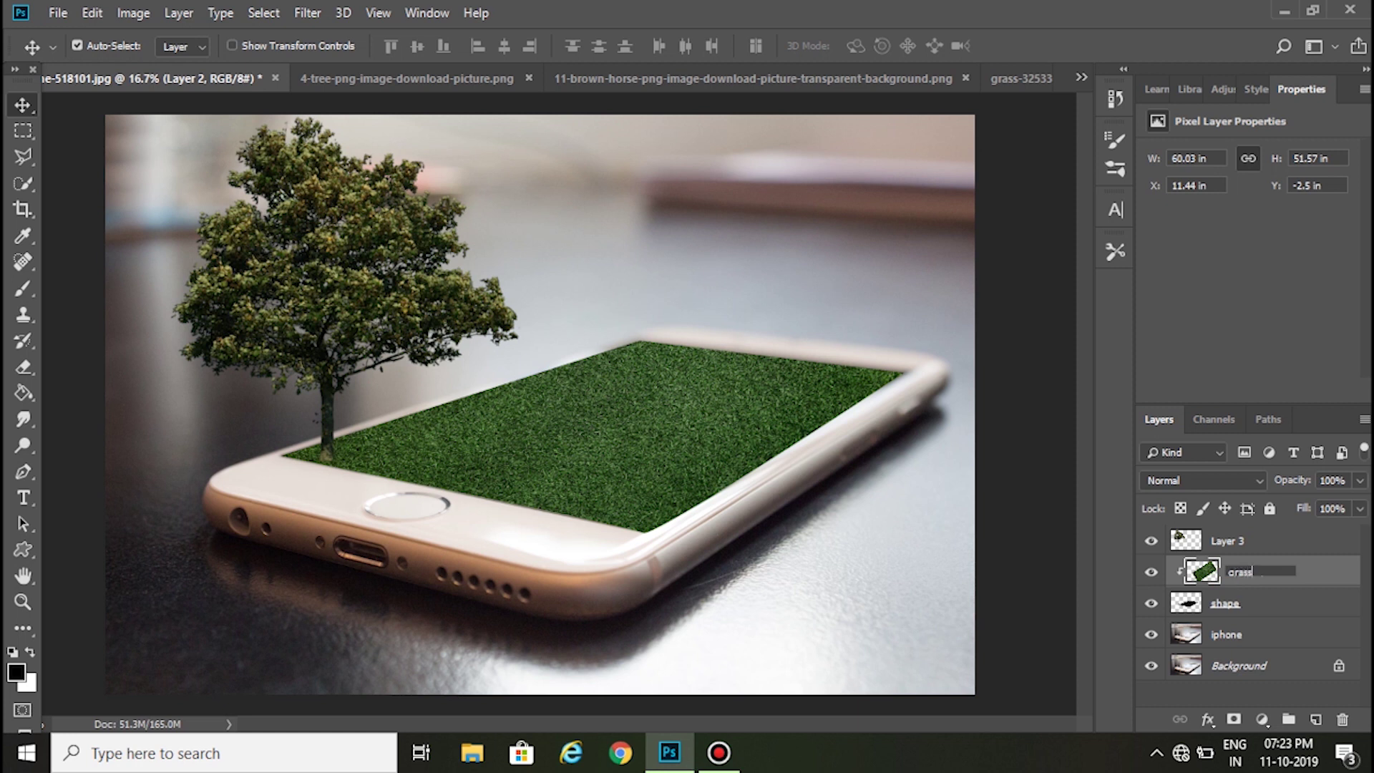
key(Return)
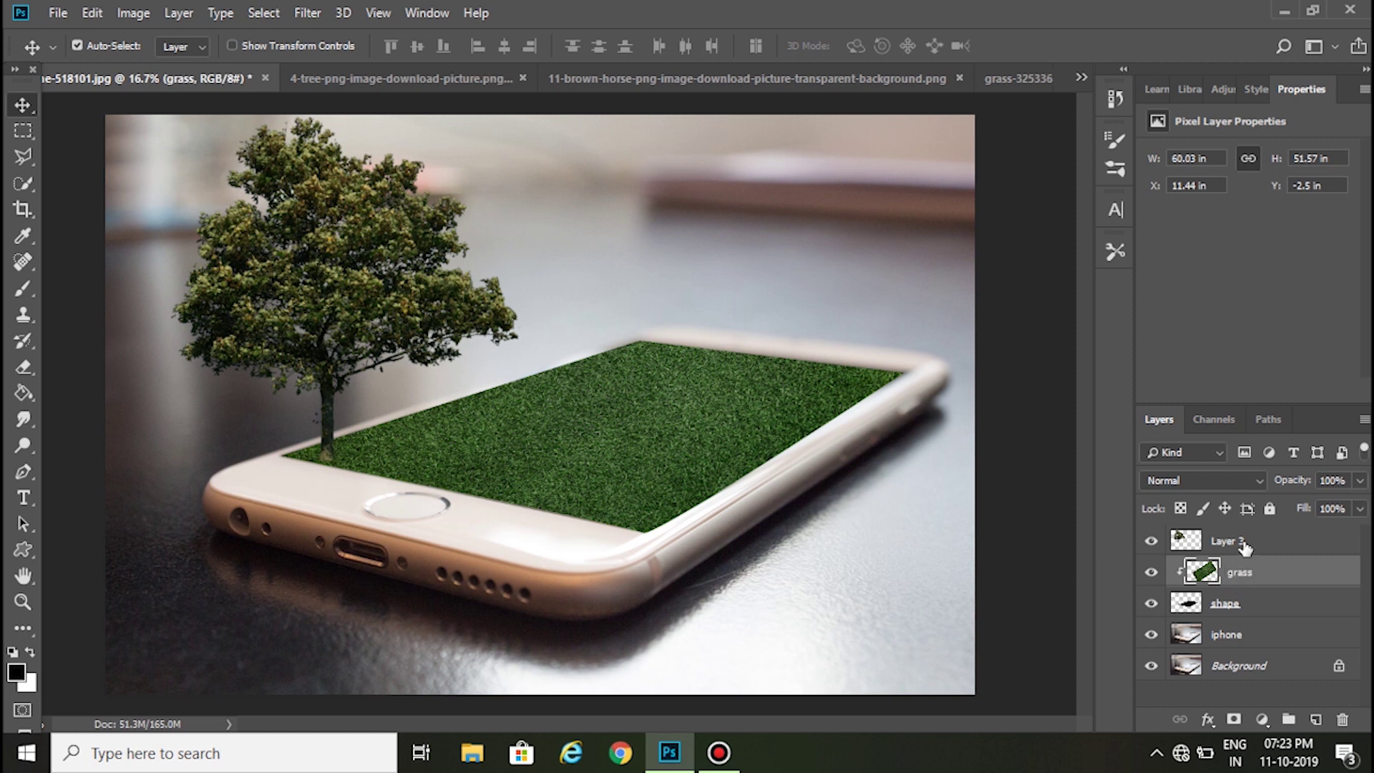
double_click(1227, 541)
text(tree)
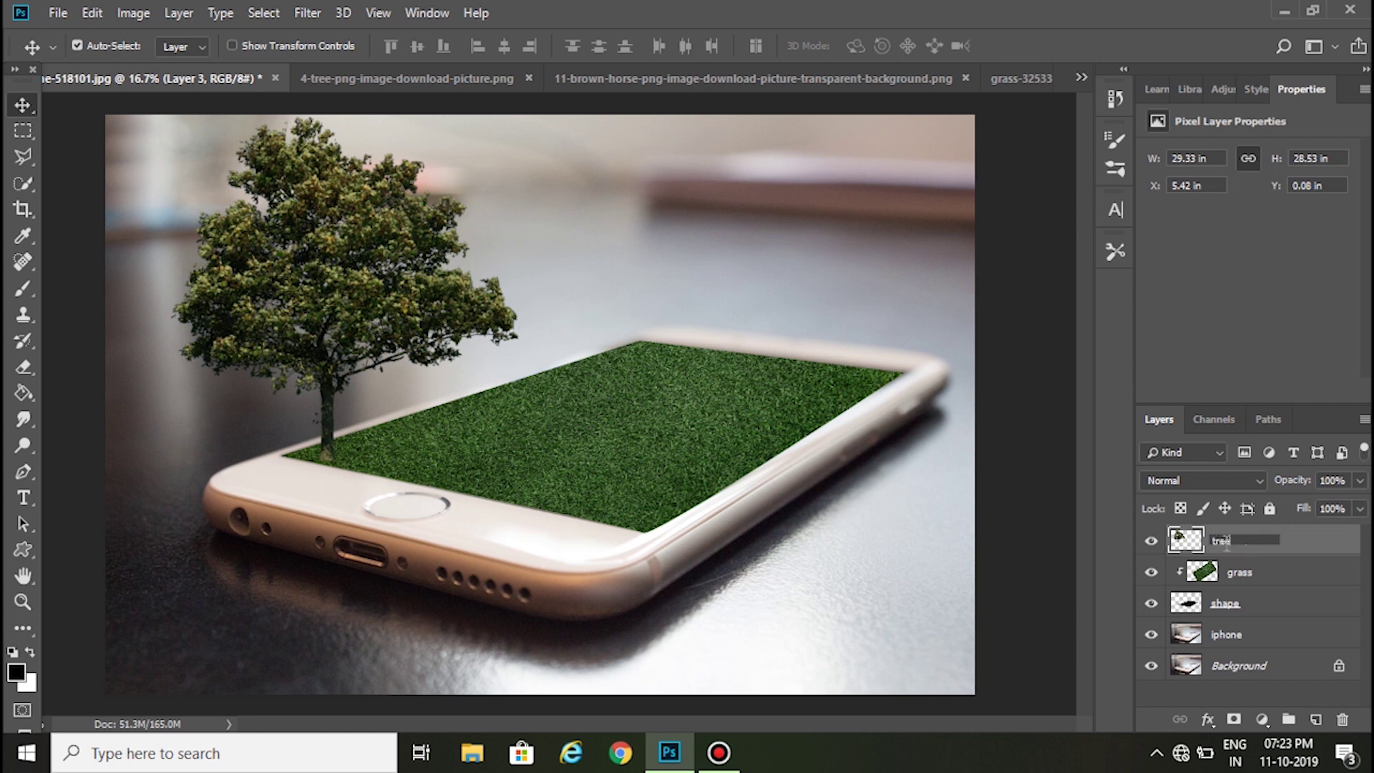
key(Return)
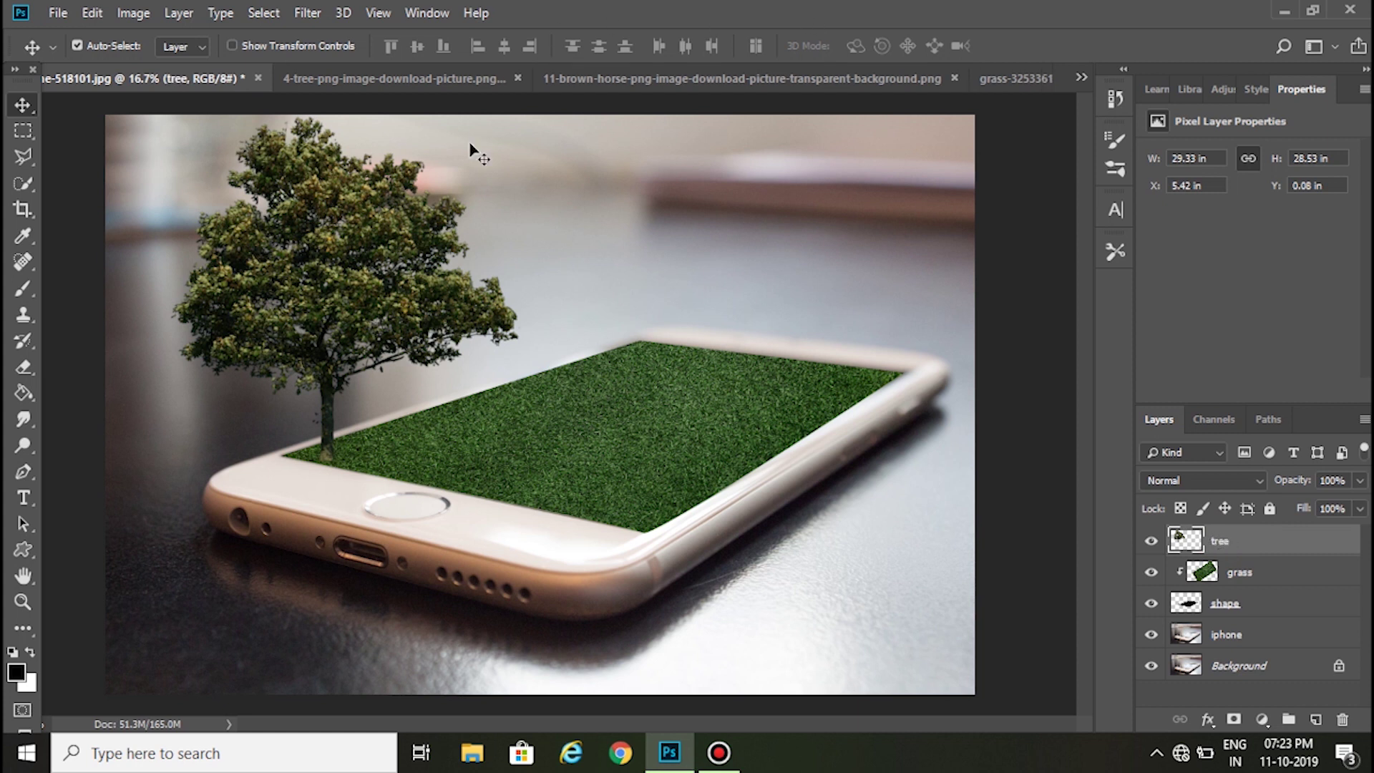
Drag the white horse into the phone photo and name its layer 'H'.
click(632, 86)
mouse_move(583, 300)
mouse_down()
mouse_move(112, 82)
mouse_move(612, 404)
mouse_up()
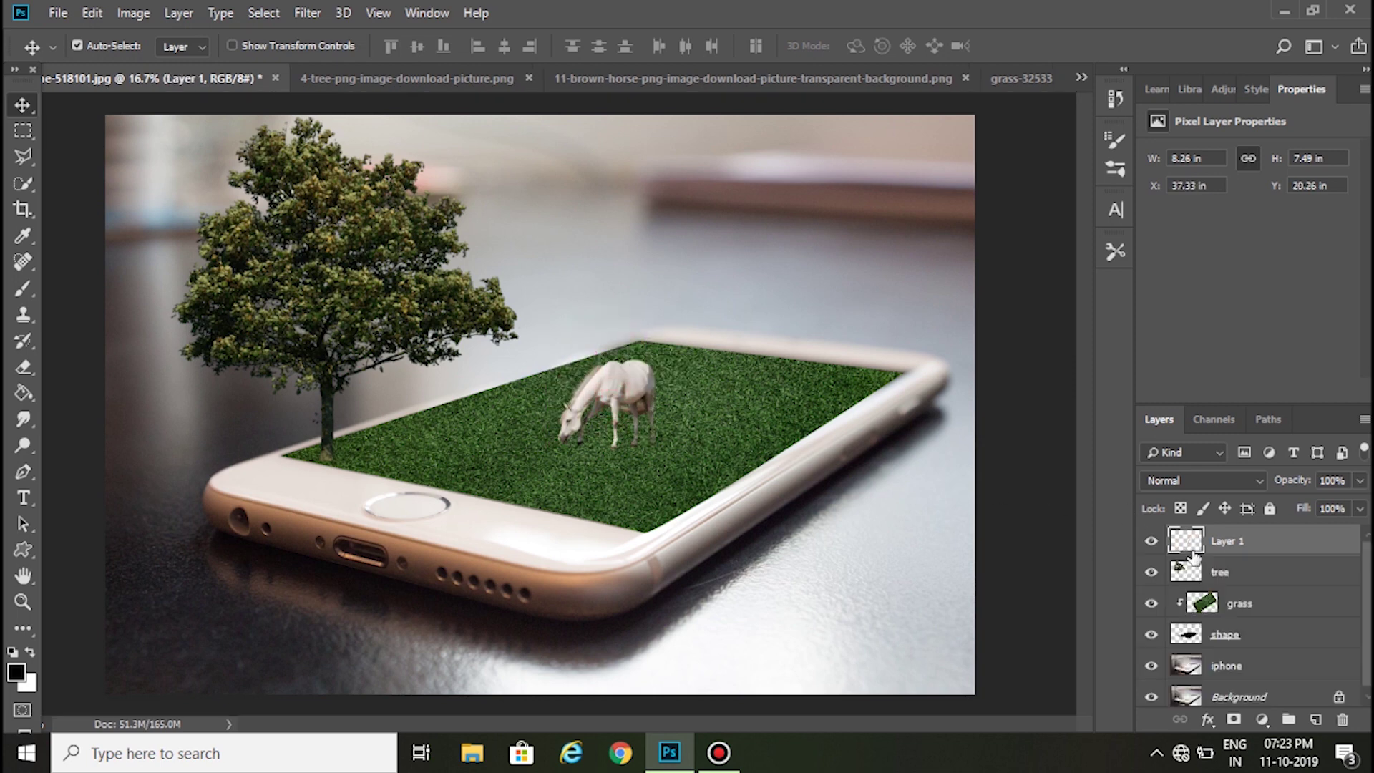
double_click(1227, 544)
text(hores)
key(Return)
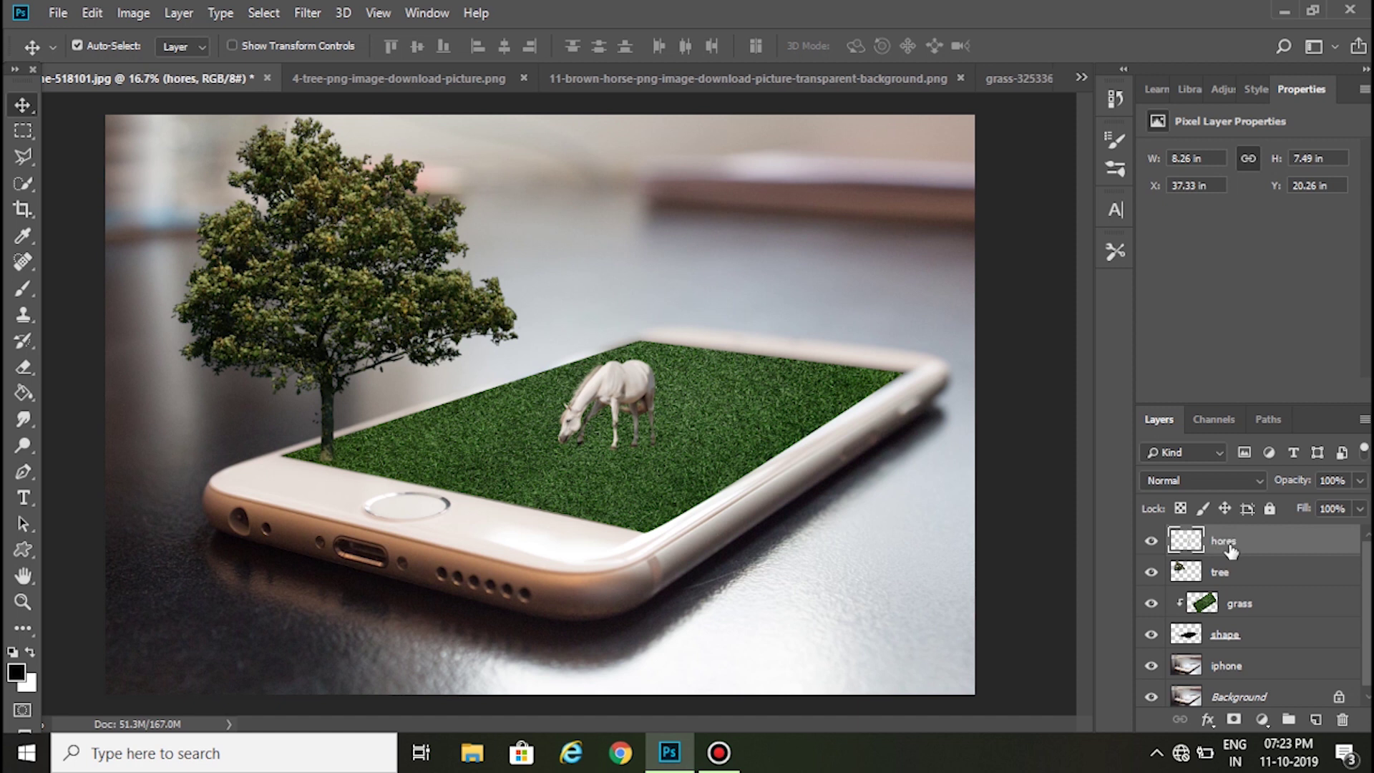
double_click(1232, 544)
text(H)
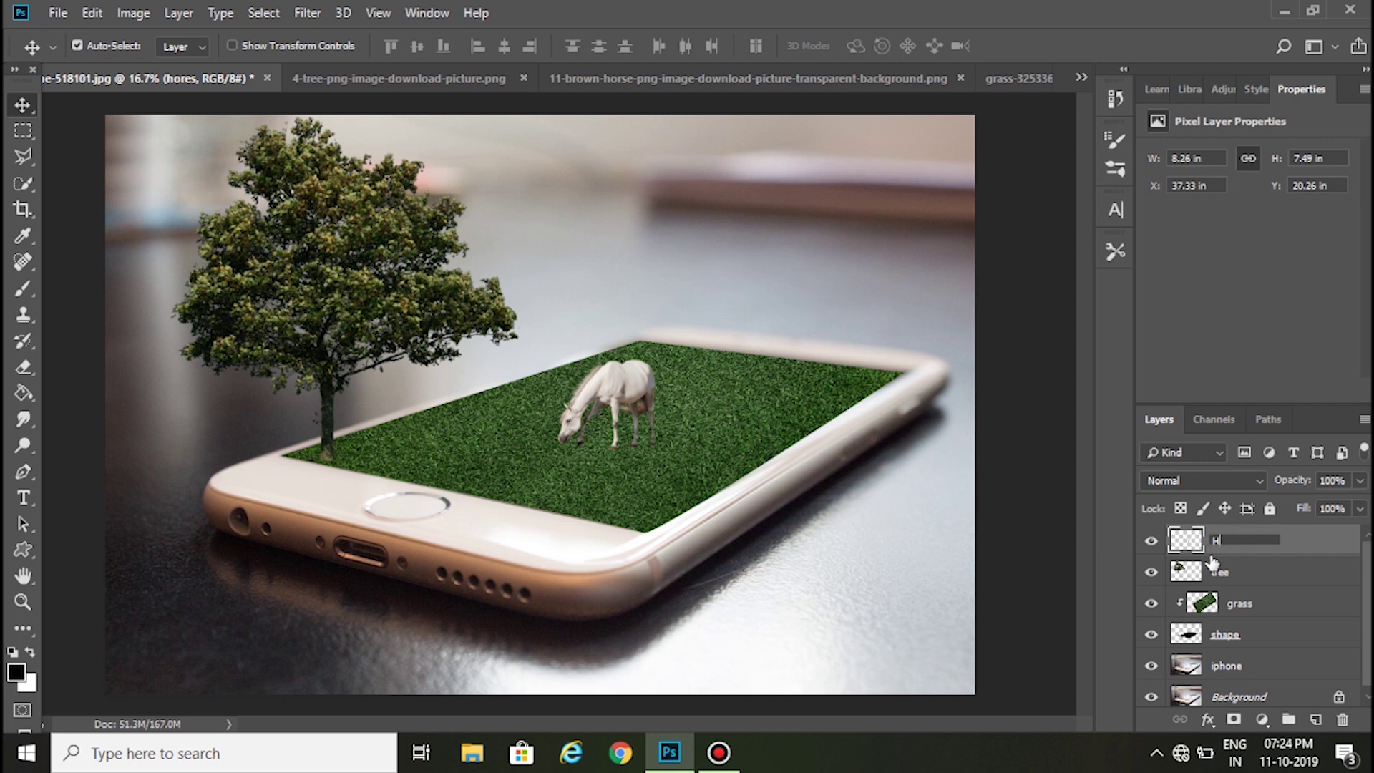
key(Return)
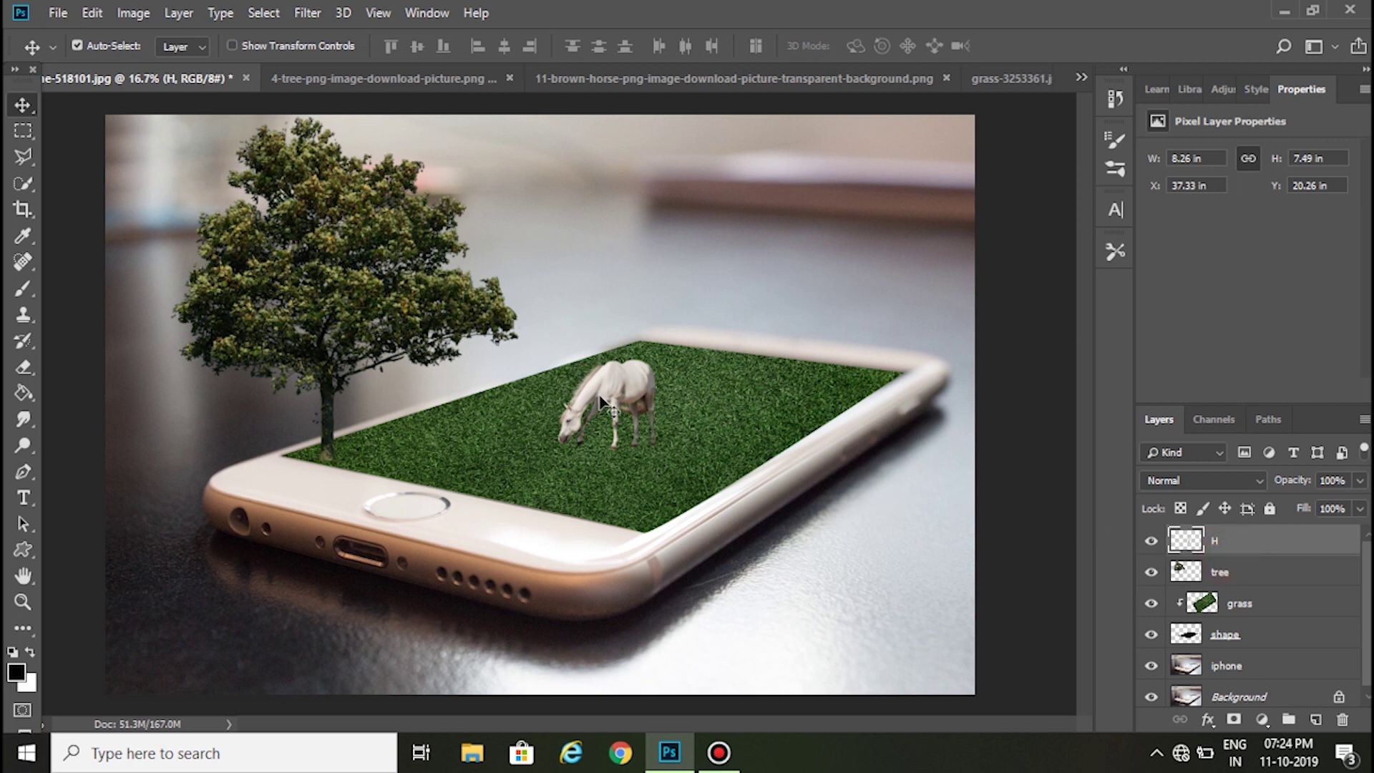
Scale the horse up about 269% and set it on the grass beside the tree.
key(ctrl)
key(ctrl+t)
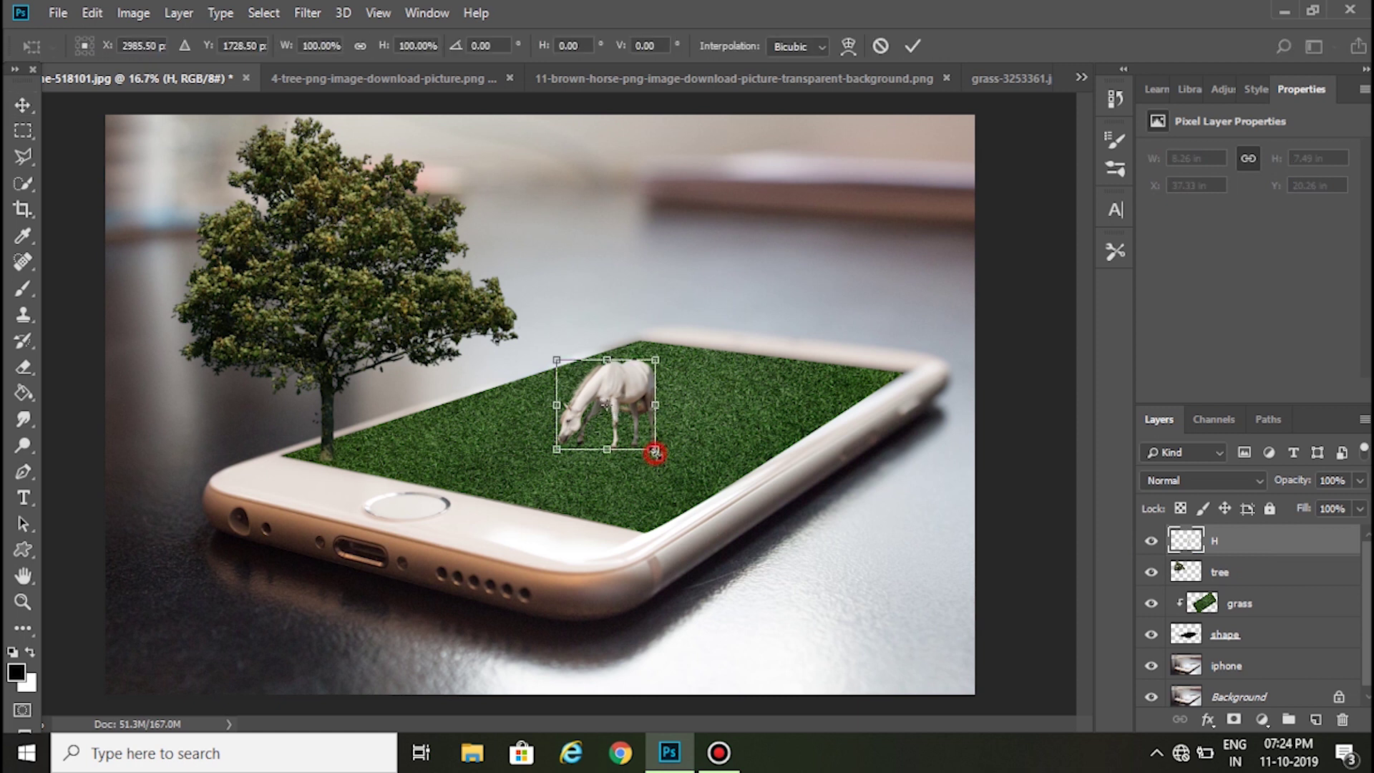
drag(656, 451, 744, 530)
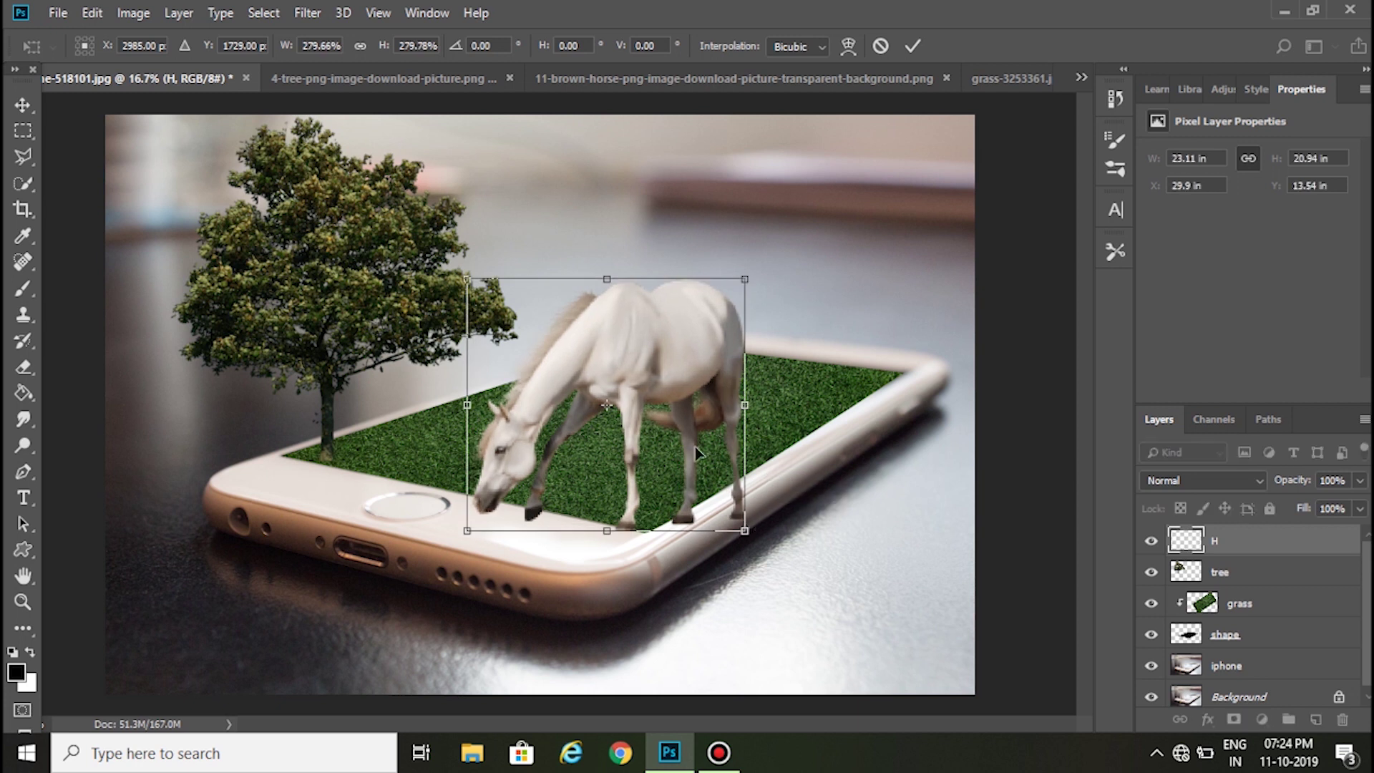
drag(696, 452, 696, 398)
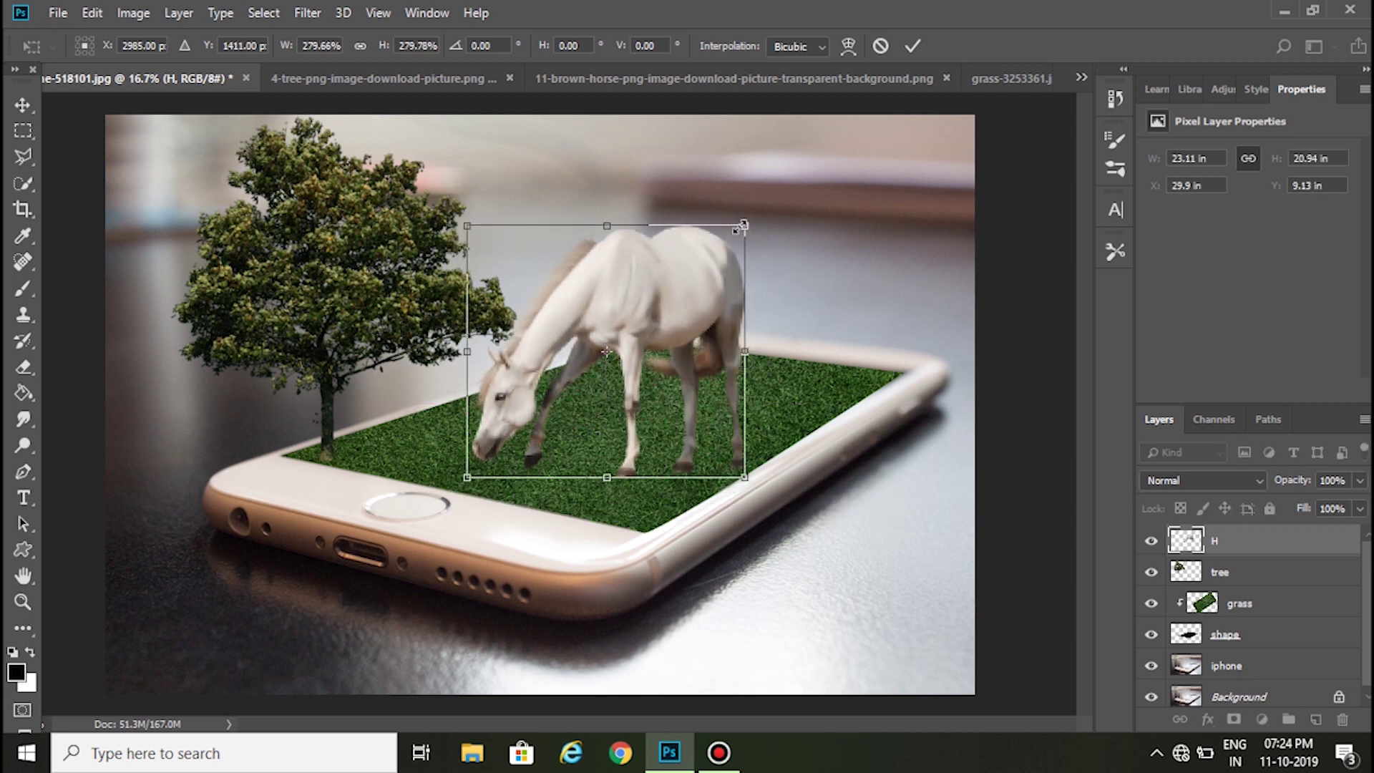
drag(744, 226, 739, 232)
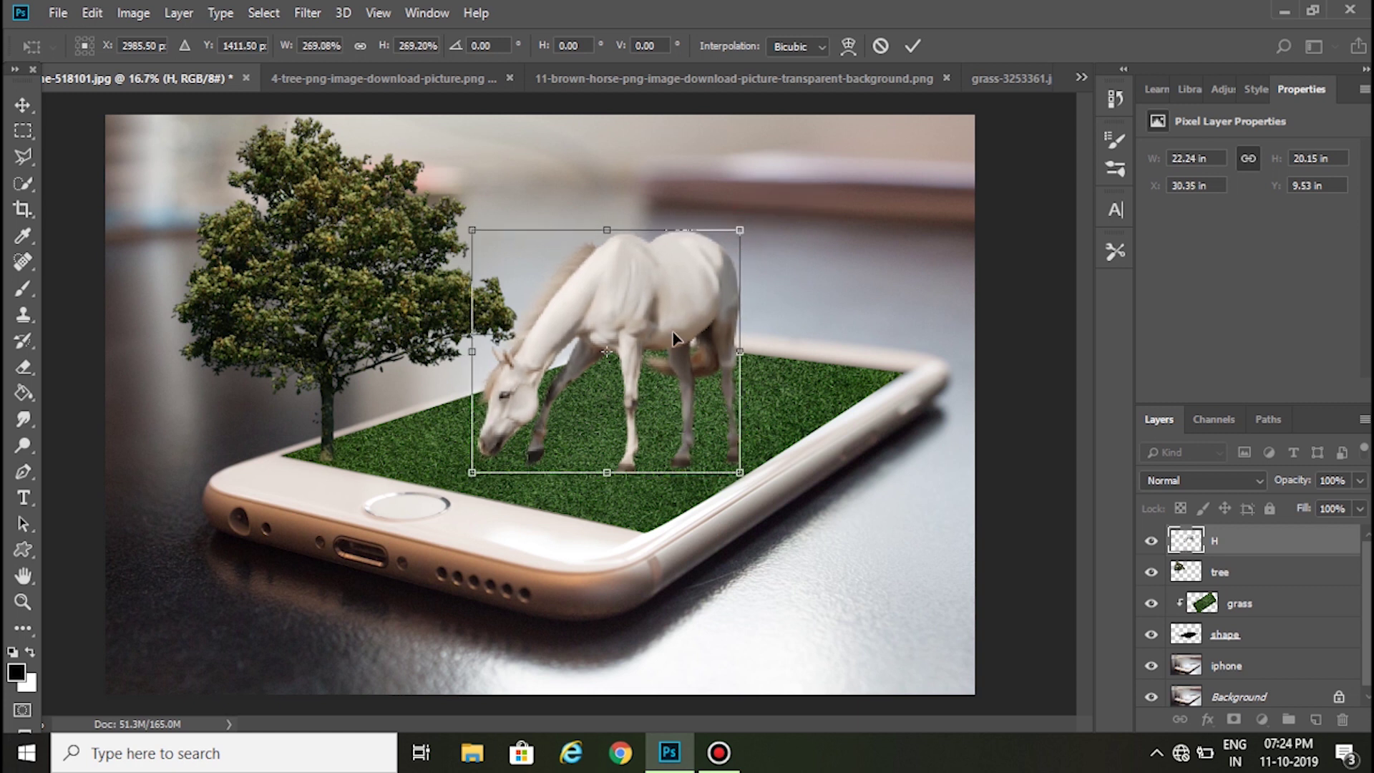
drag(676, 339, 676, 337)
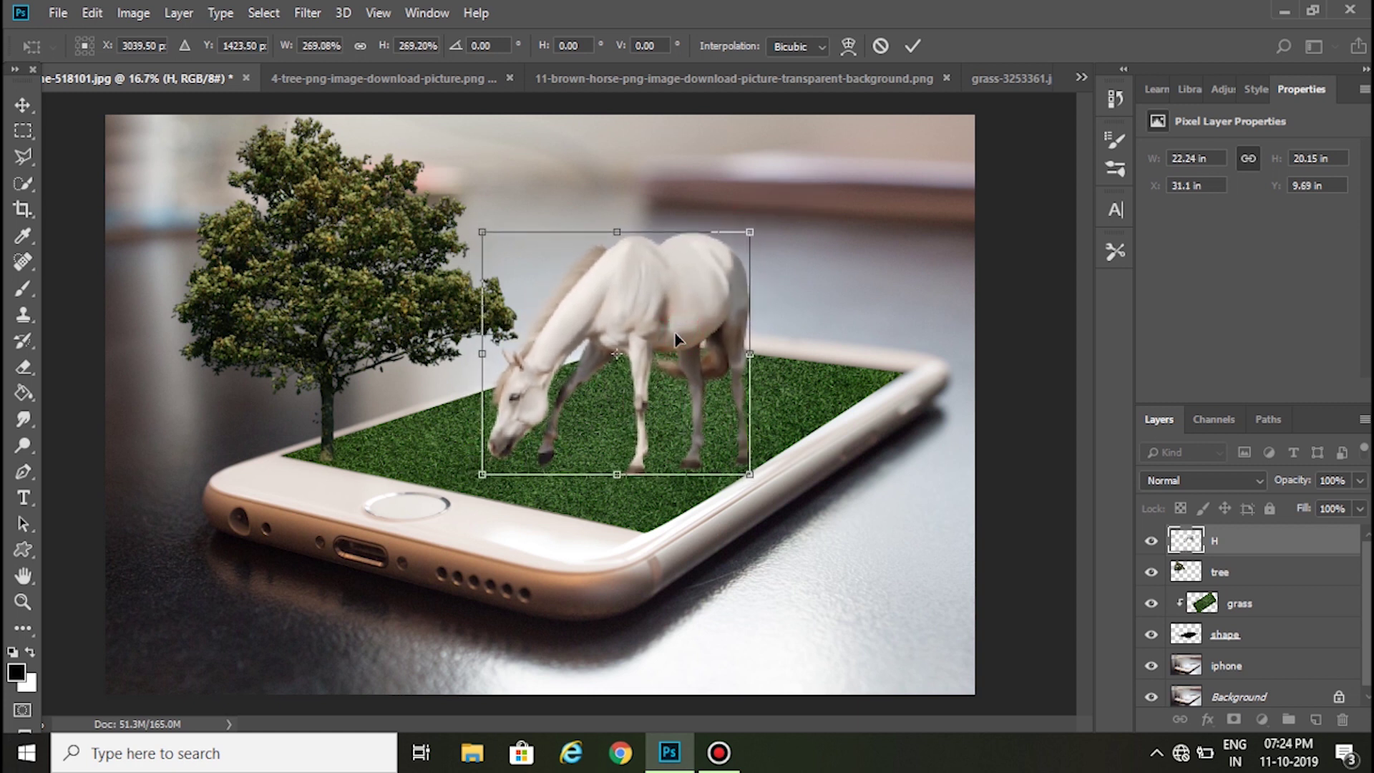
click(912, 45)
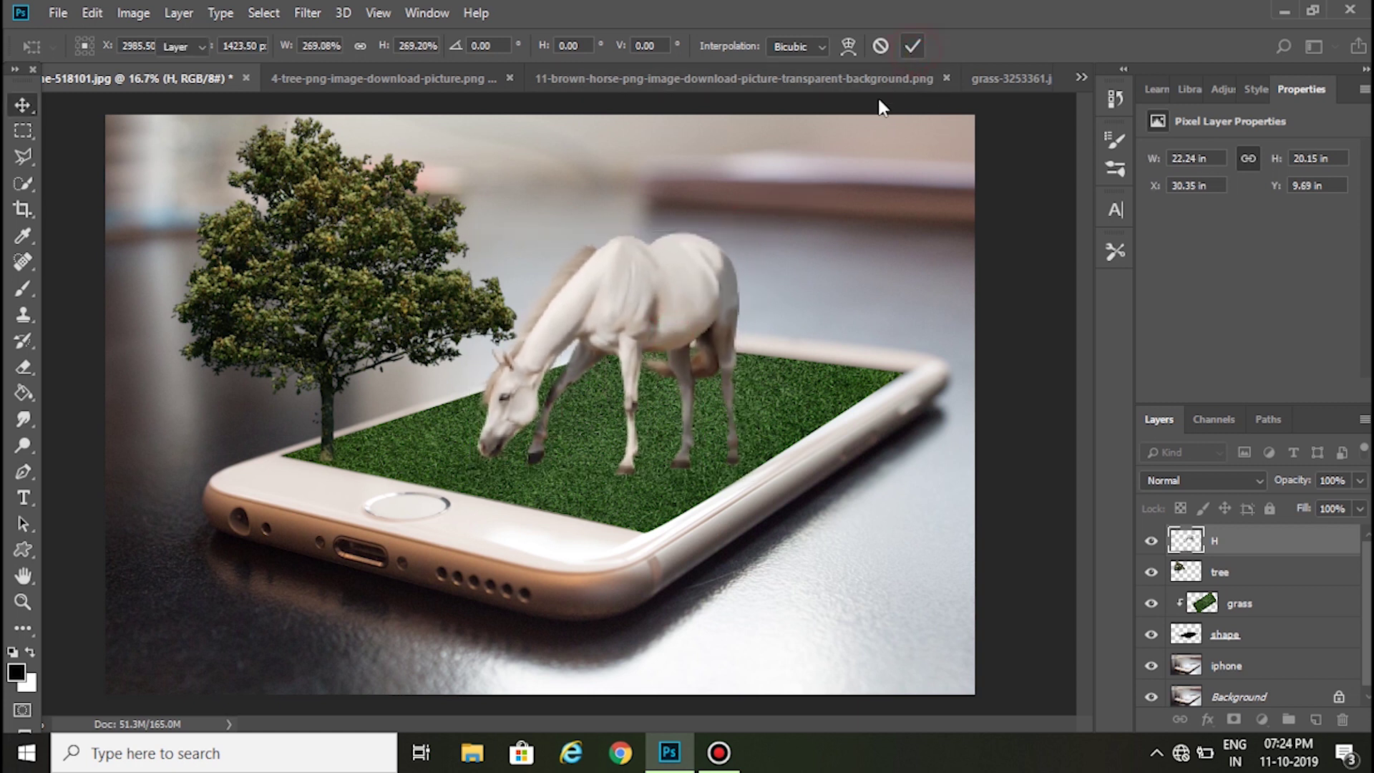
Fine-tune the horse's position with left, down and right arrow nudges.
key(shift+Left)
key(shift+Left)
key(shift+Left)
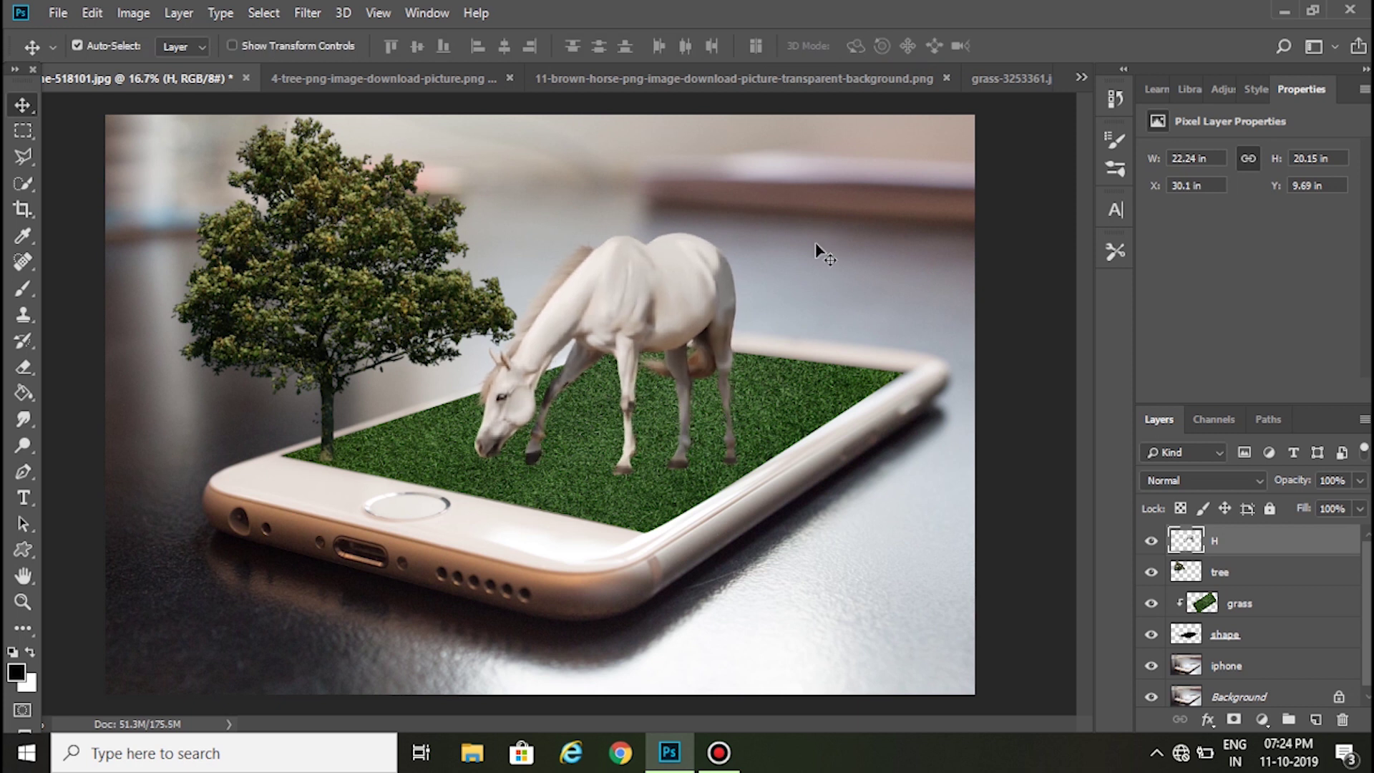
key(shift+Left)
key(Down)
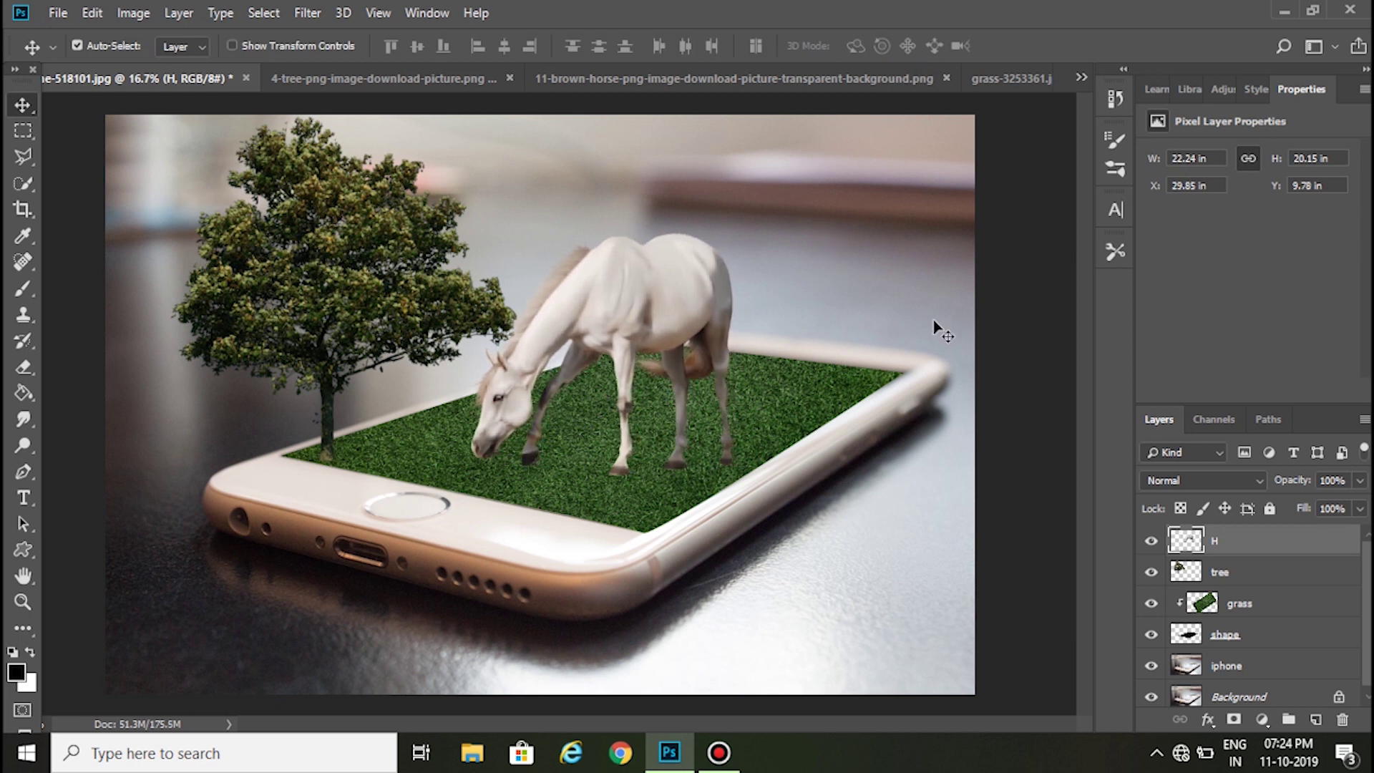
key(Right)
key(Right)
key(Right)
key(Down)
key(Down)
key(Down)
key(Right)
key(Right)
key(Right)
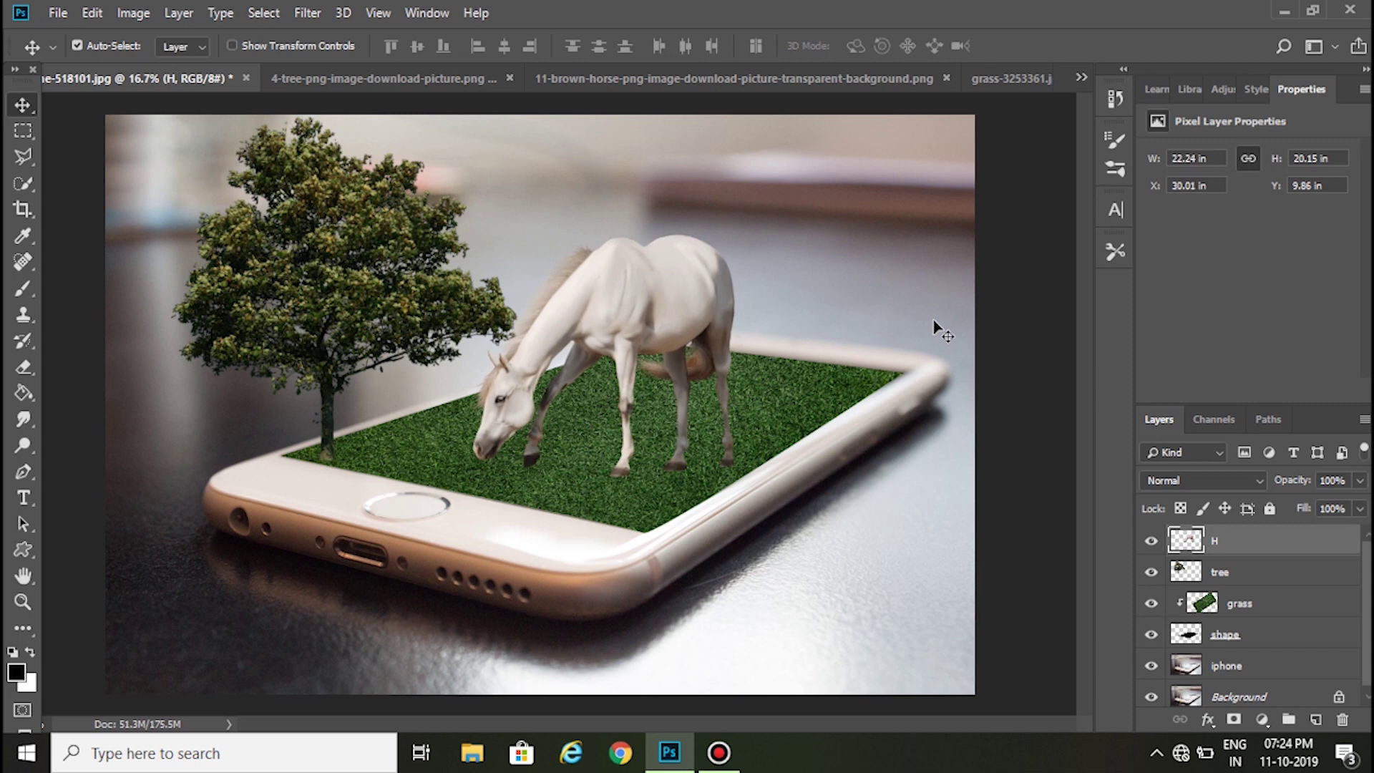
Duplicate layer H to create an 'H copy' layer.
right_click(1231, 542)
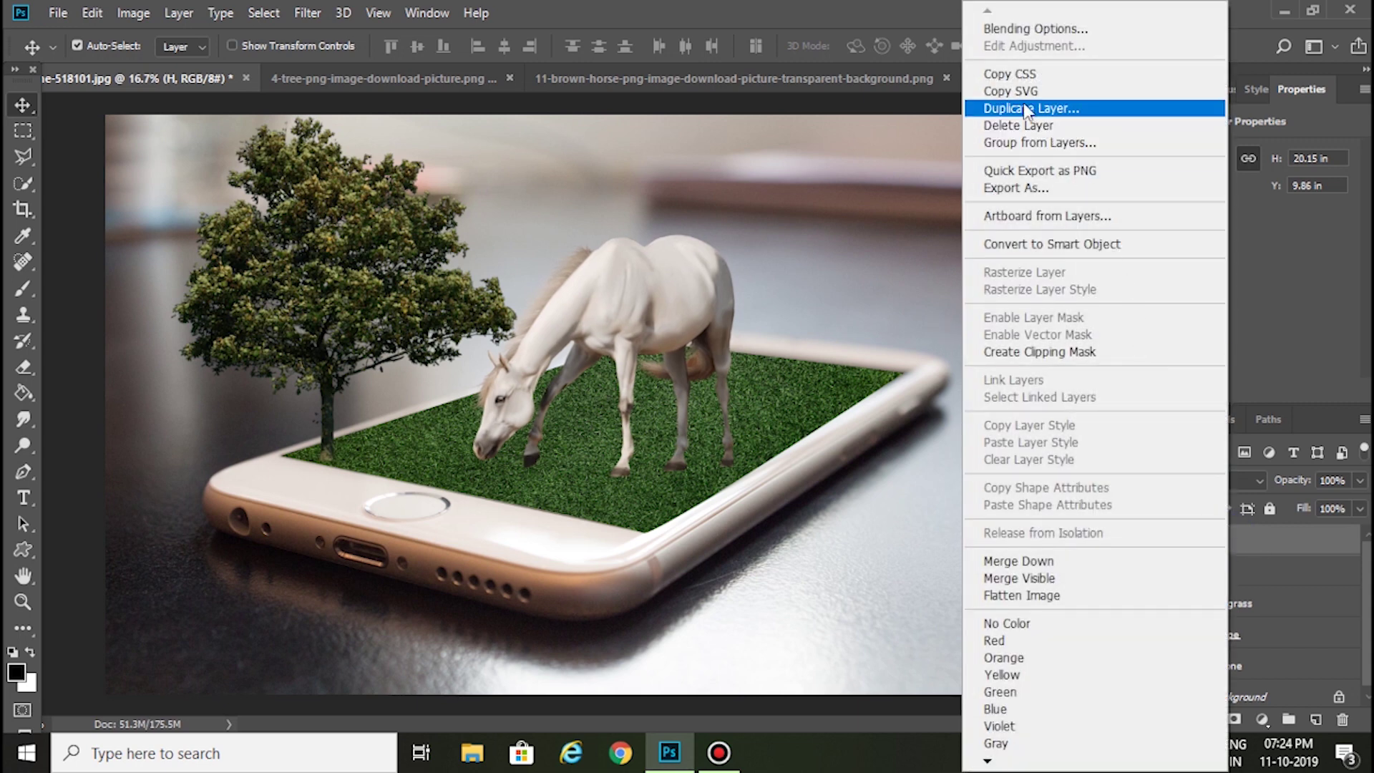
click(1104, 108)
click(857, 192)
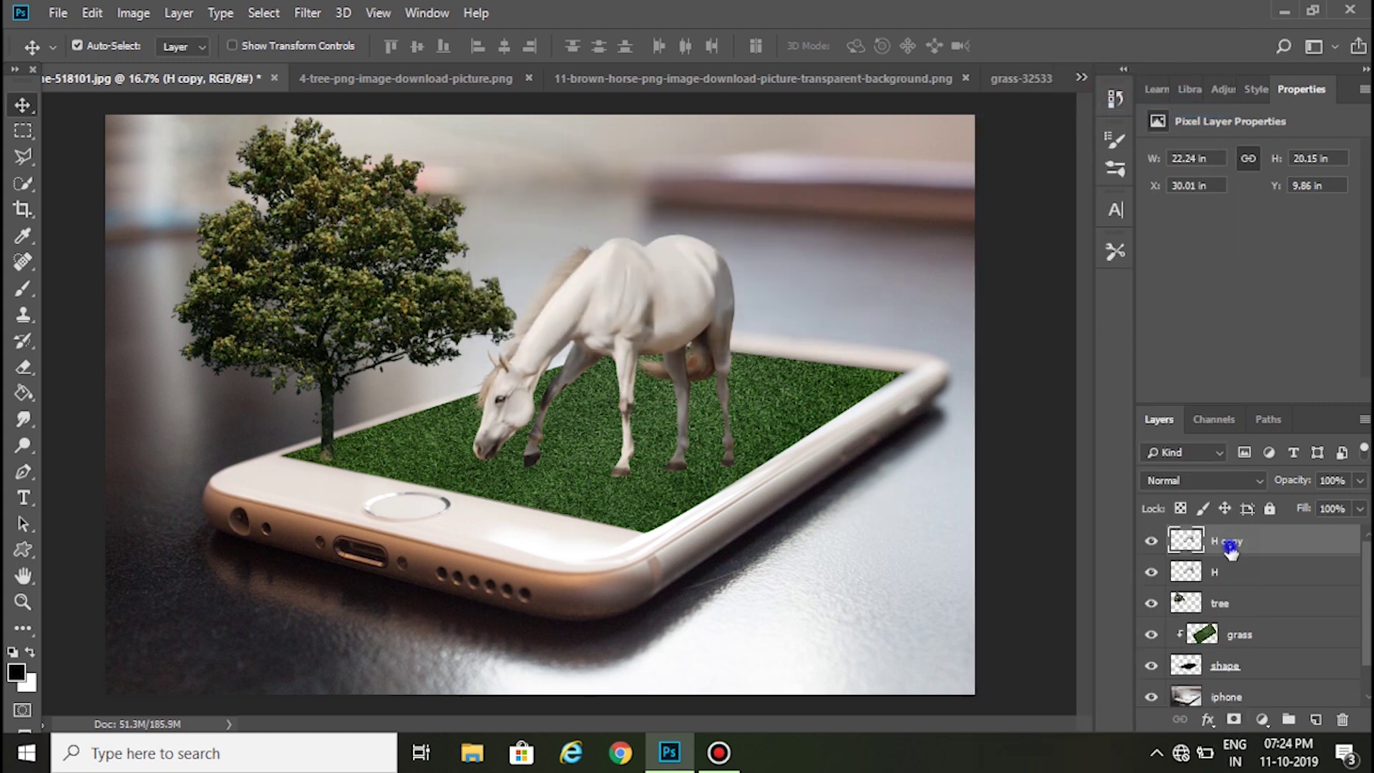
Give H copy a black (000000) Color Overlay so it becomes a silhouette.
right_click(1230, 545)
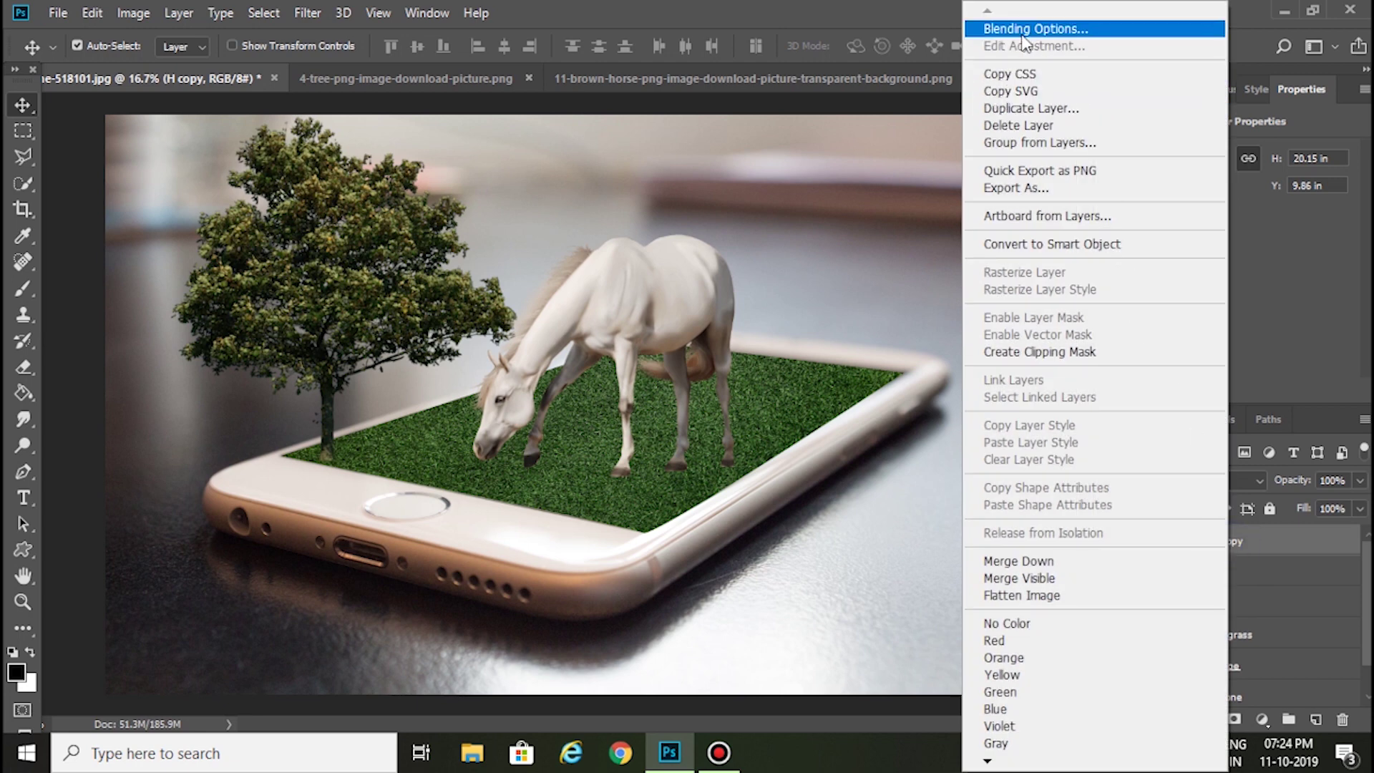
click(1077, 30)
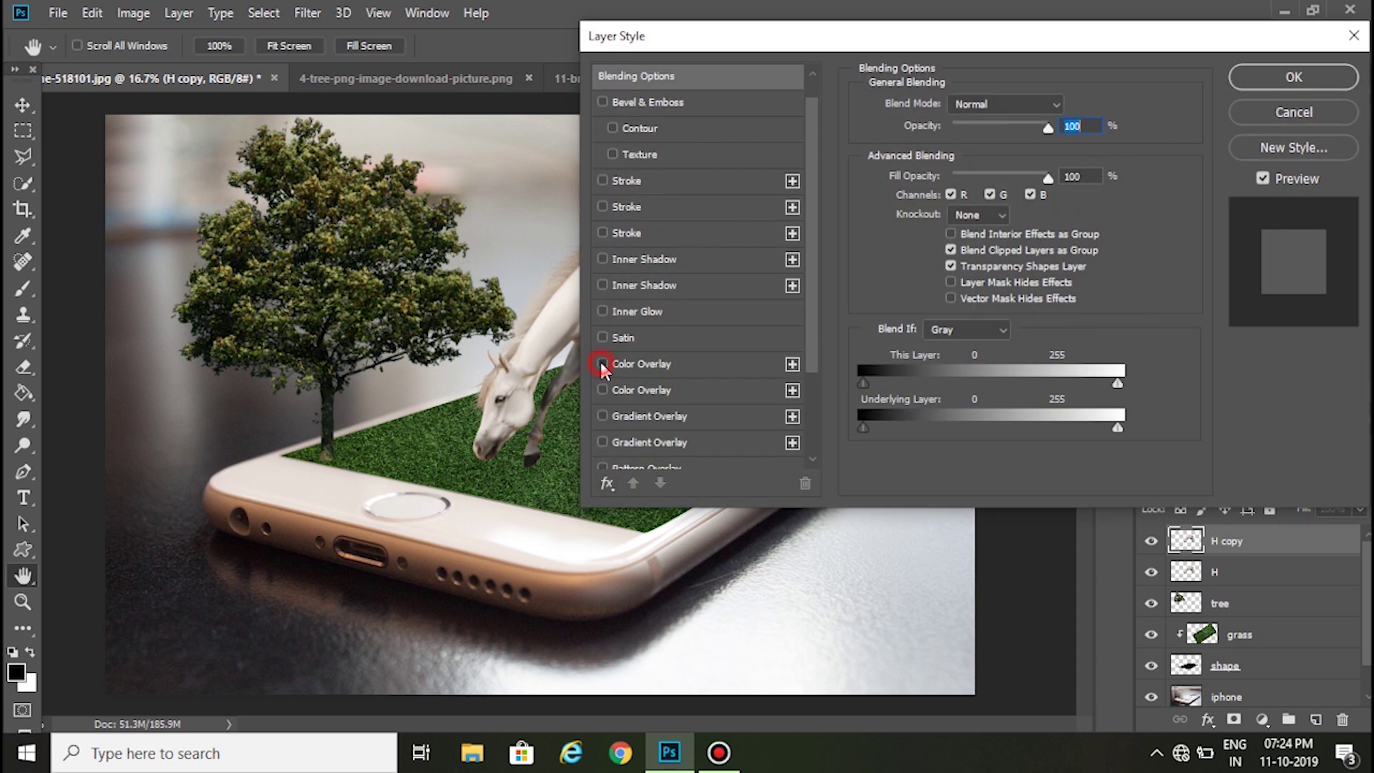
click(602, 363)
click(647, 362)
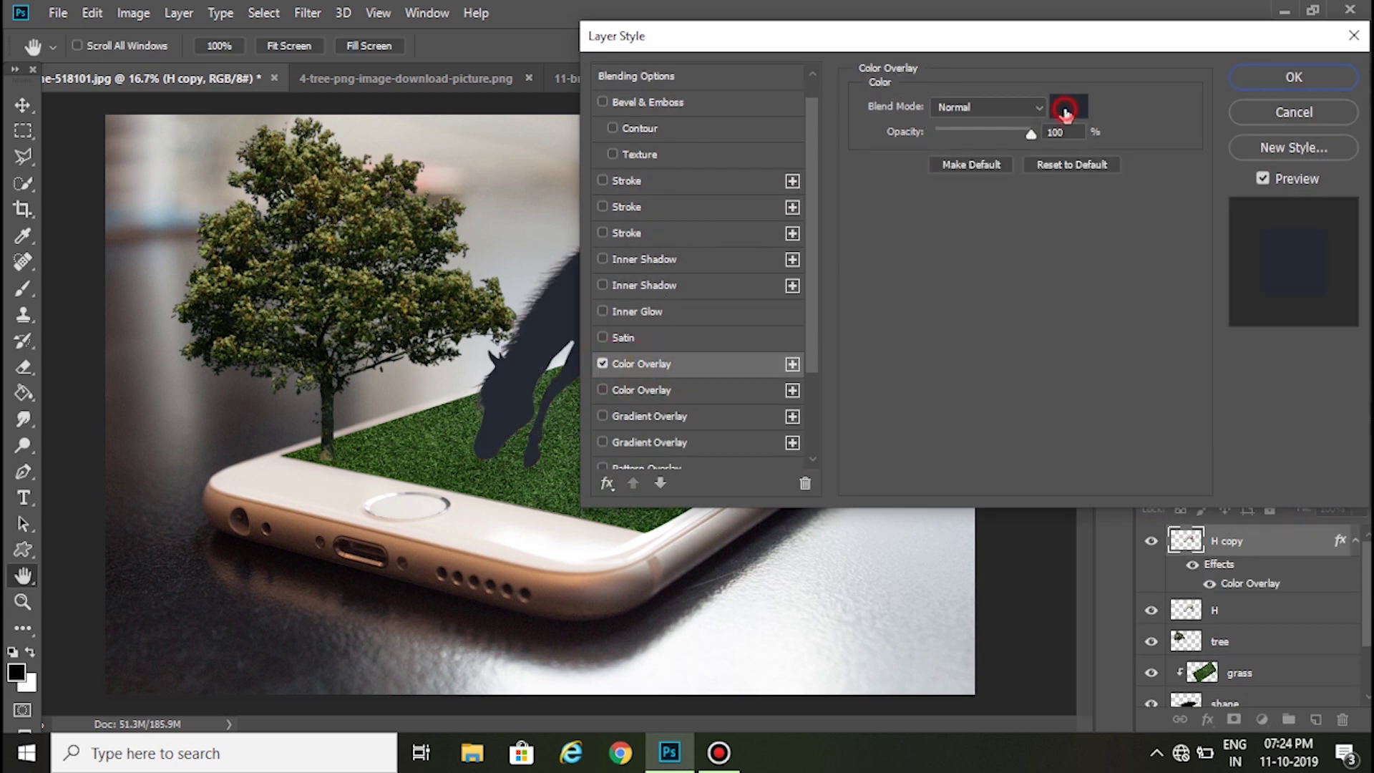
click(1064, 111)
drag(975, 393, 814, 501)
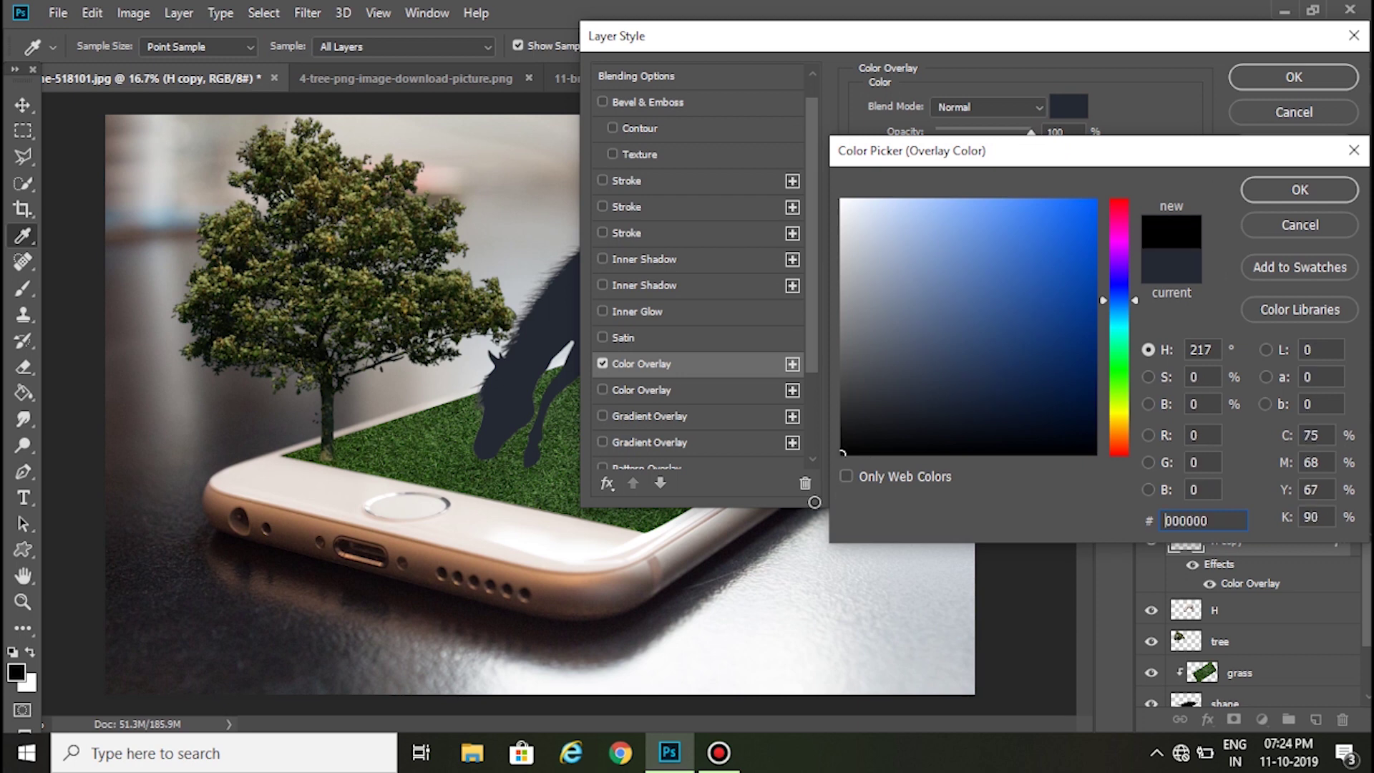
click(1300, 189)
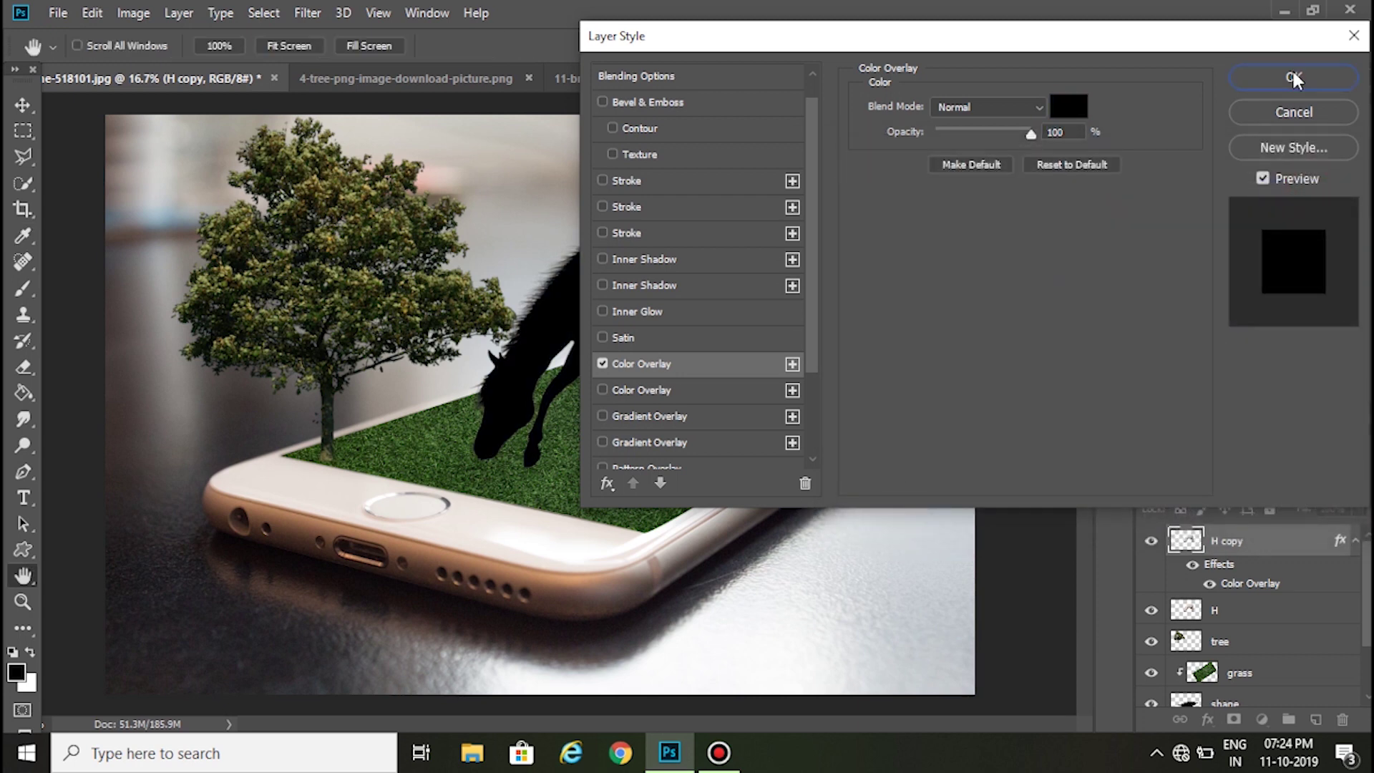
click(1293, 79)
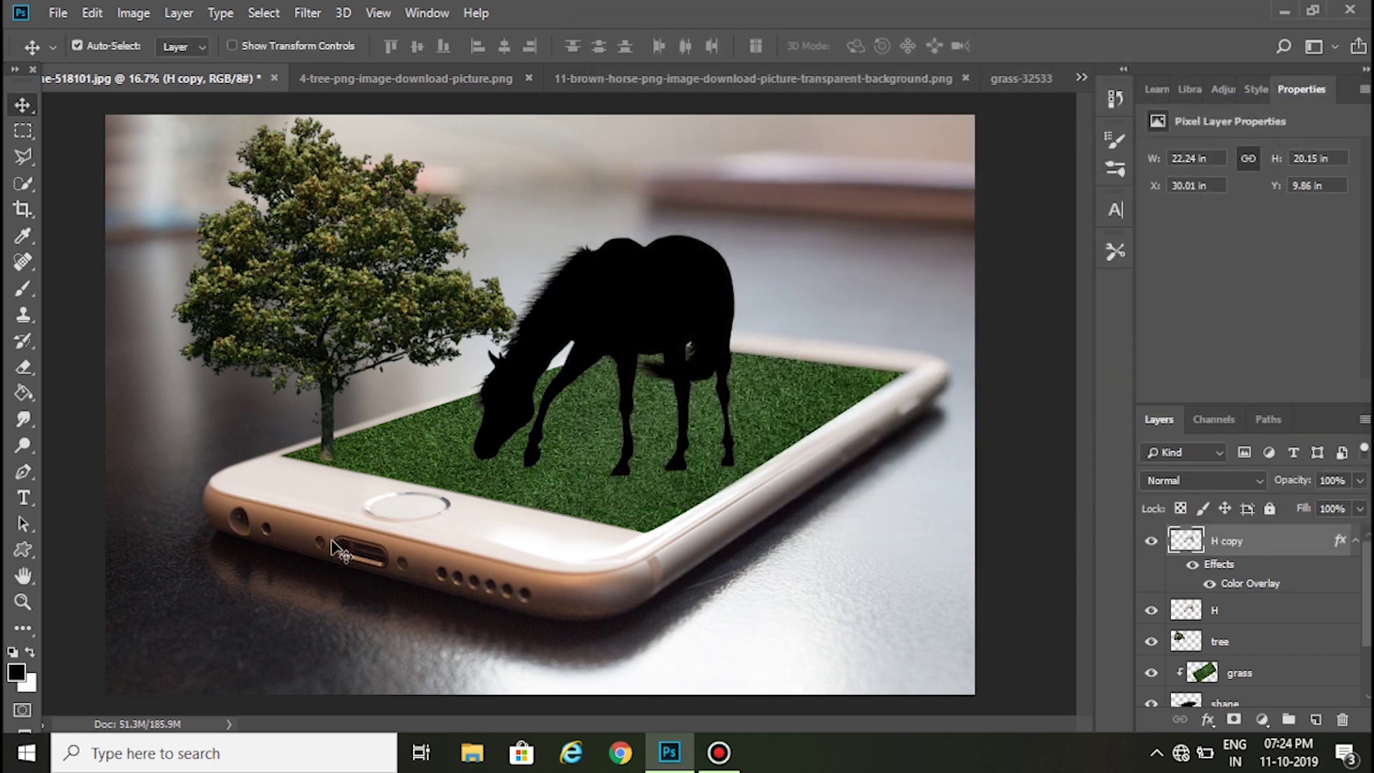
Rotate the black silhouette 180°, flip it horizontally and align it beneath the hooves.
key(ctrl)
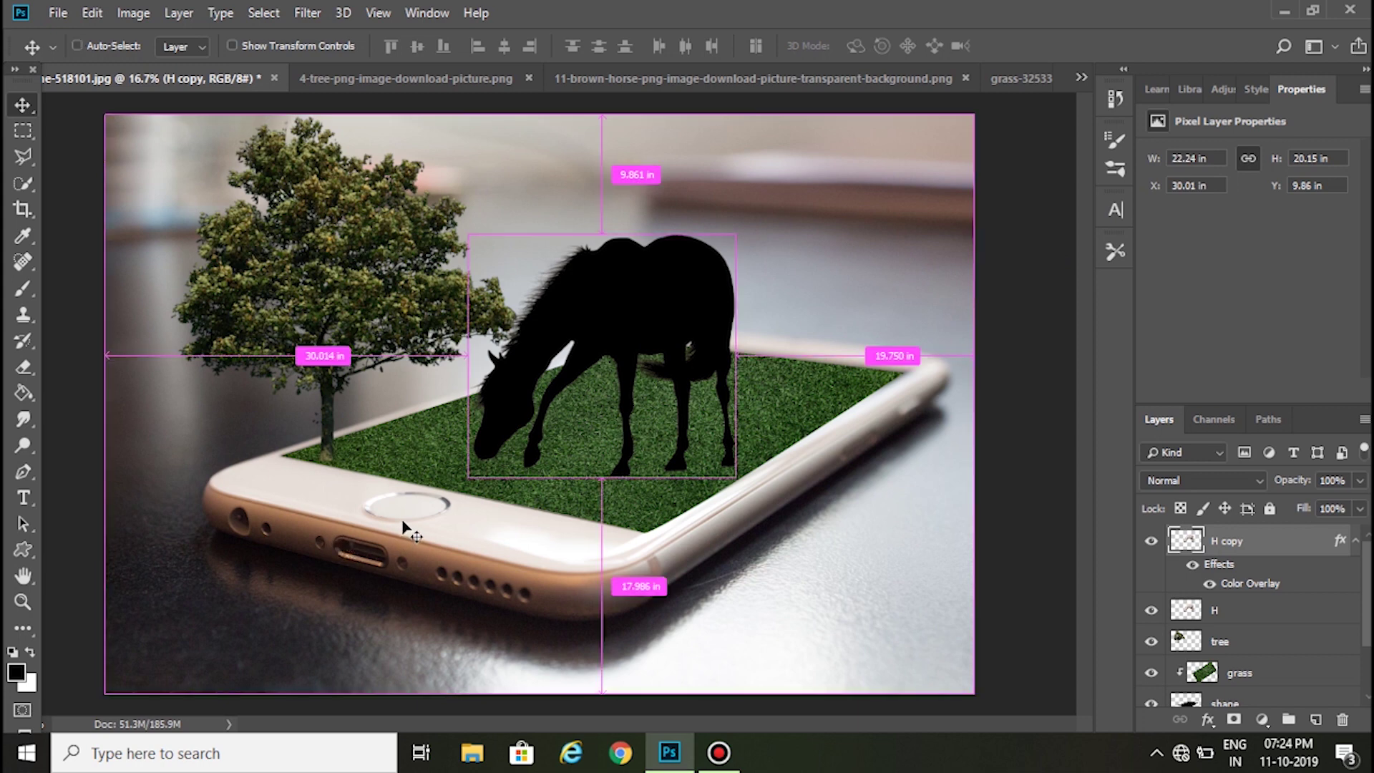
key(ctrl+t)
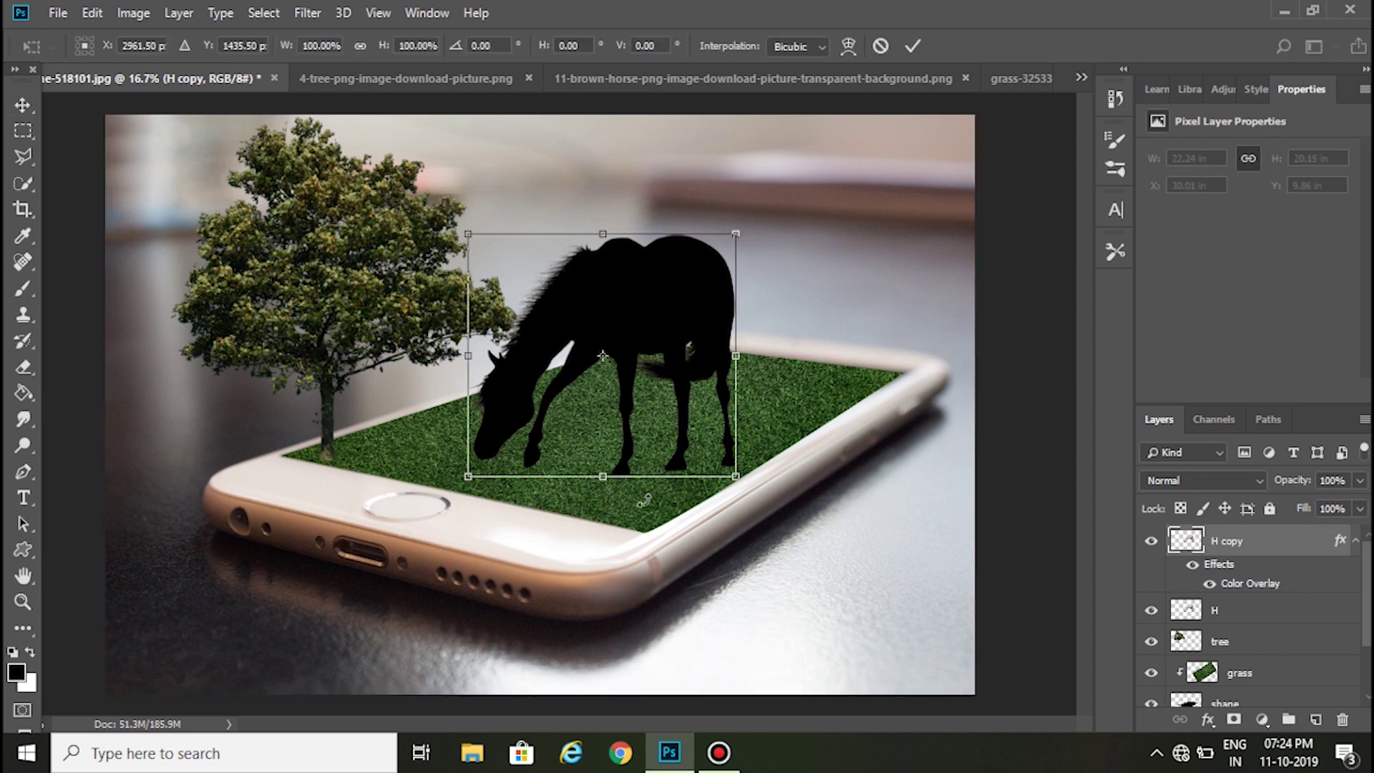
right_click(642, 412)
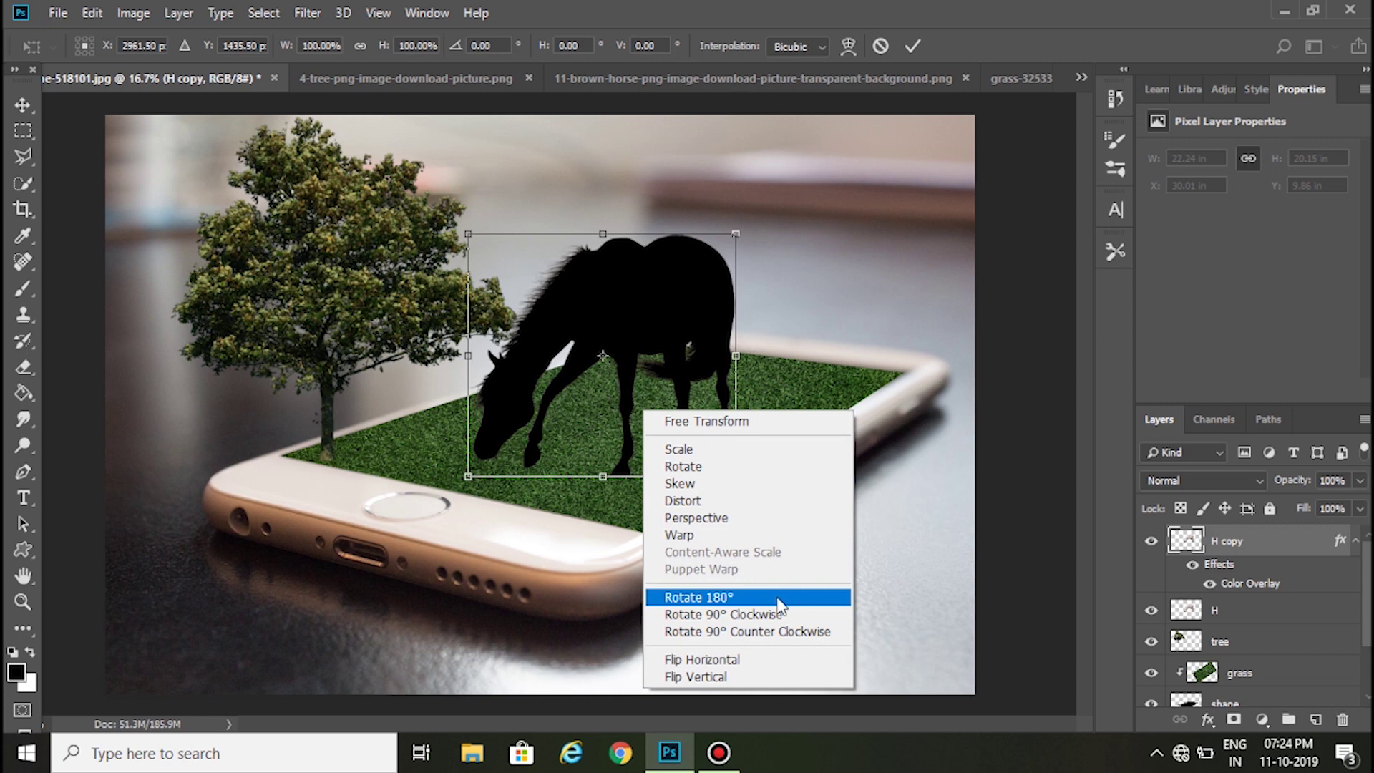
click(777, 599)
drag(676, 405, 739, 621)
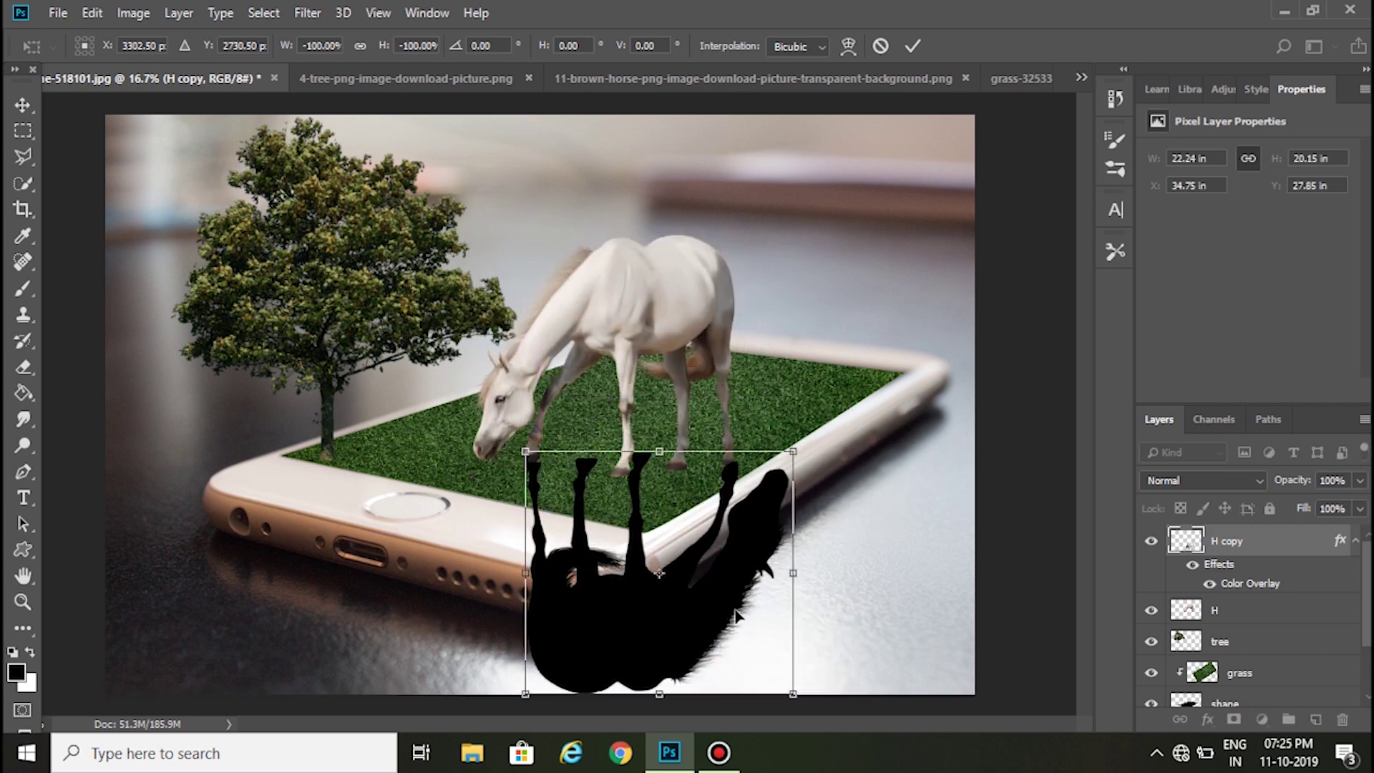
right_click(736, 604)
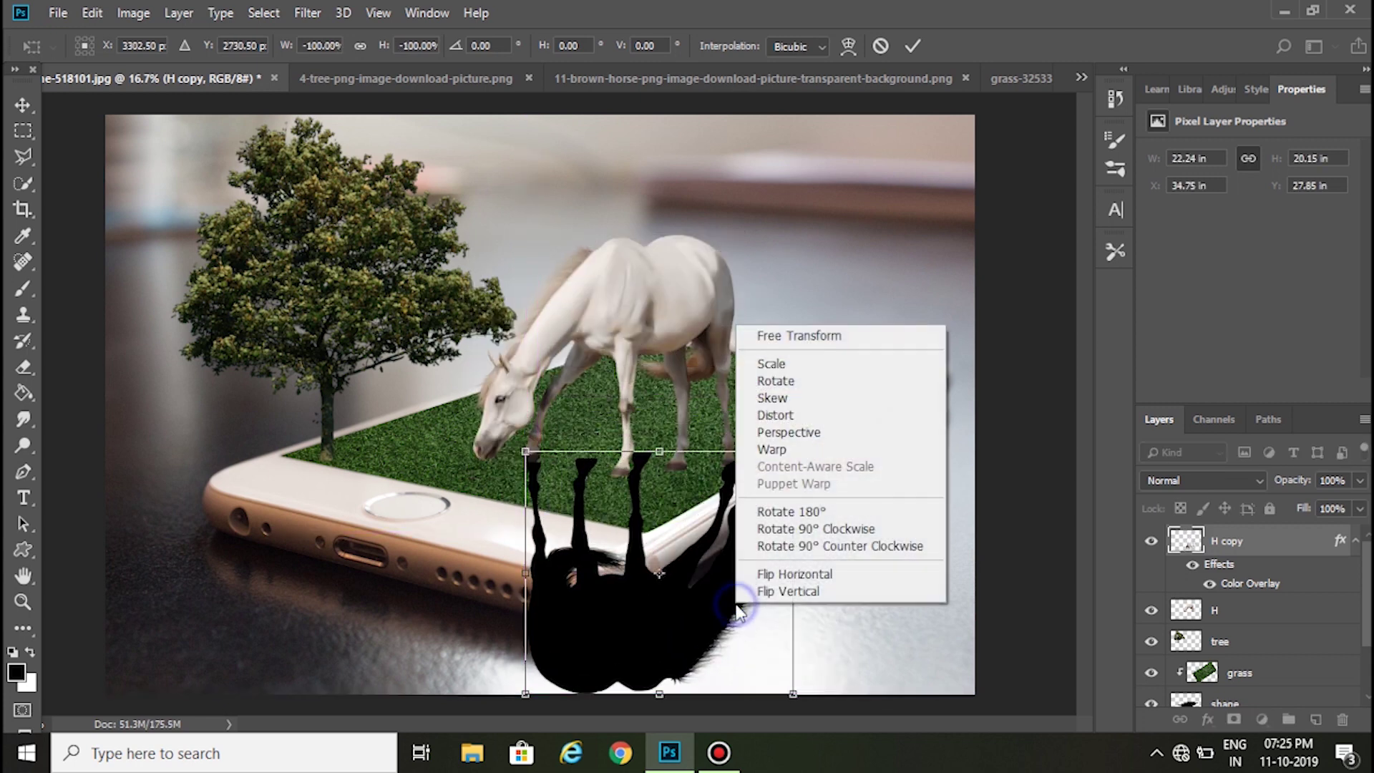
click(800, 576)
drag(769, 577, 712, 587)
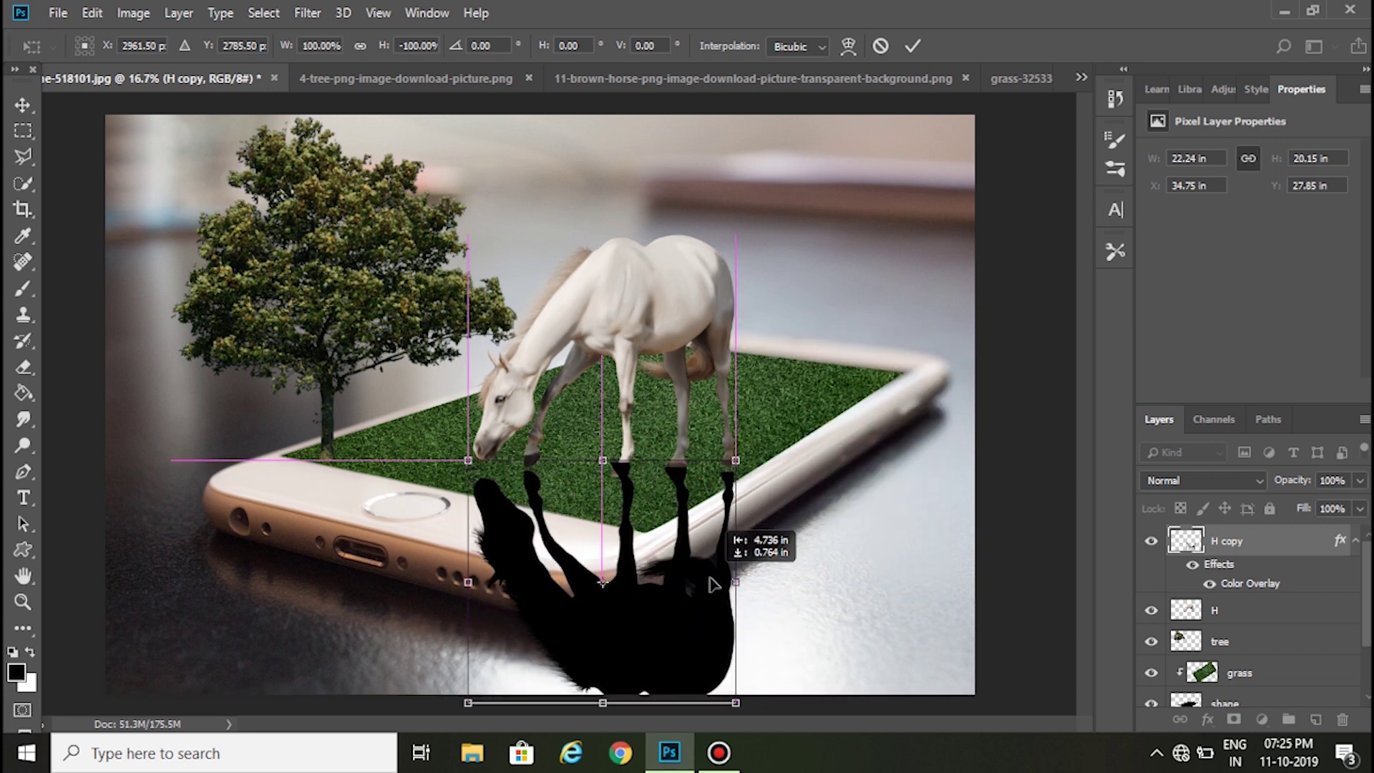
drag(712, 583, 719, 587)
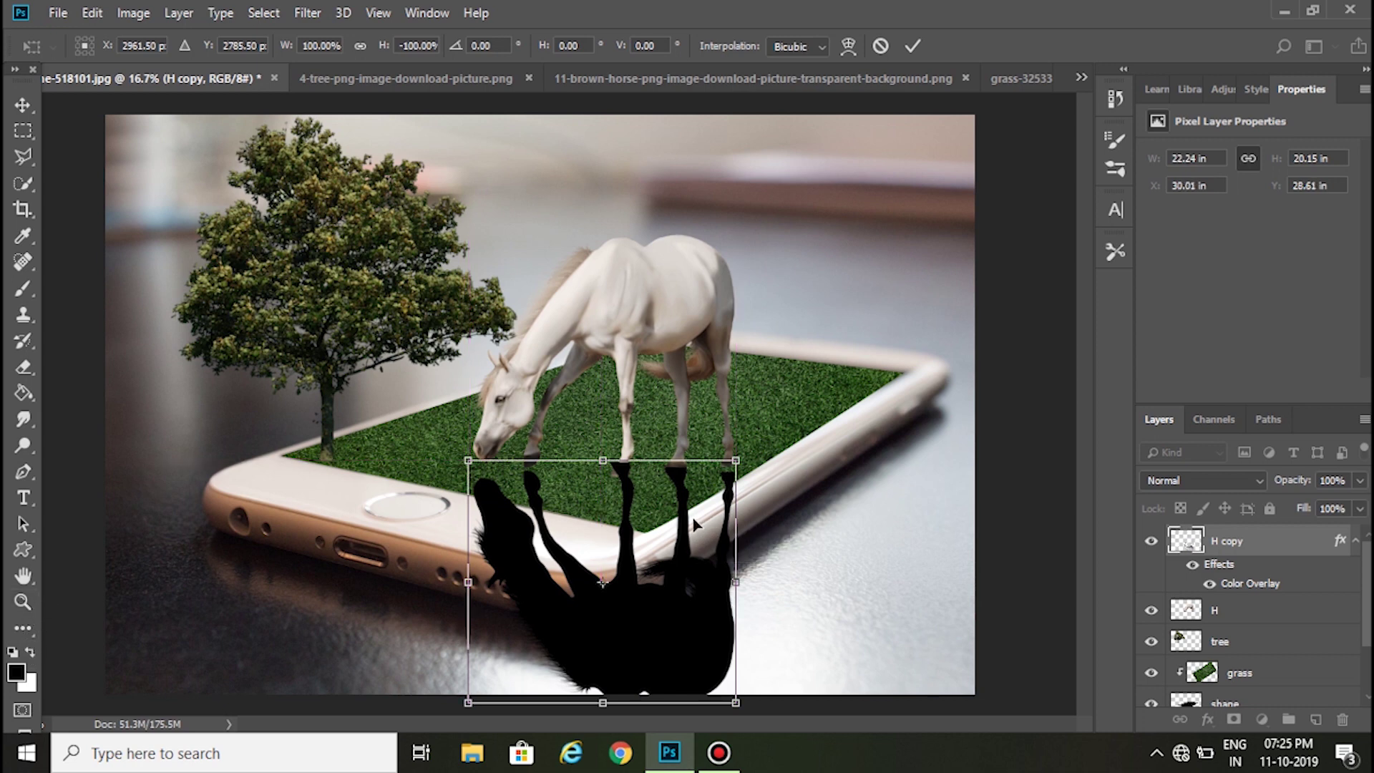
Warp the reflection's top edge, hoof area and right legs.
key(ctrl+plus)
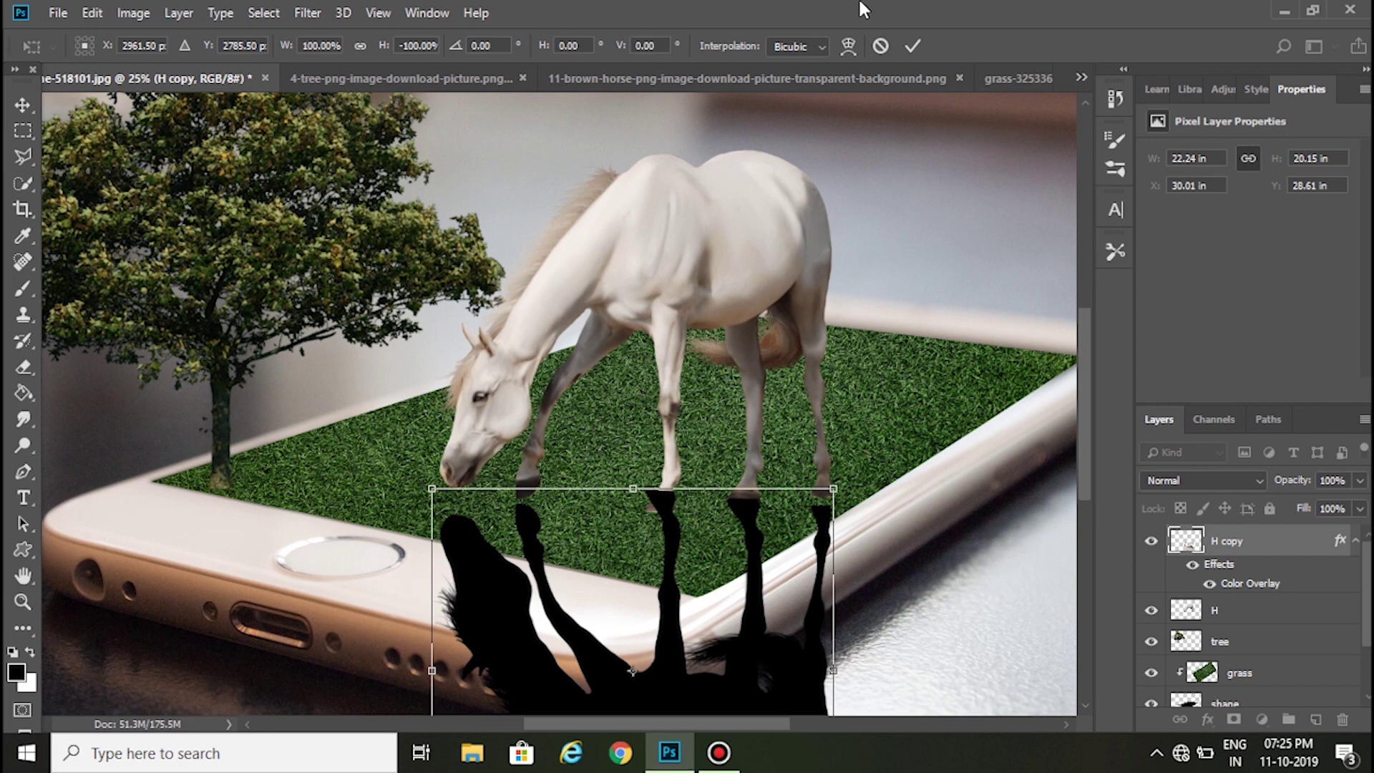
click(848, 47)
scroll(631, 475, down, 1)
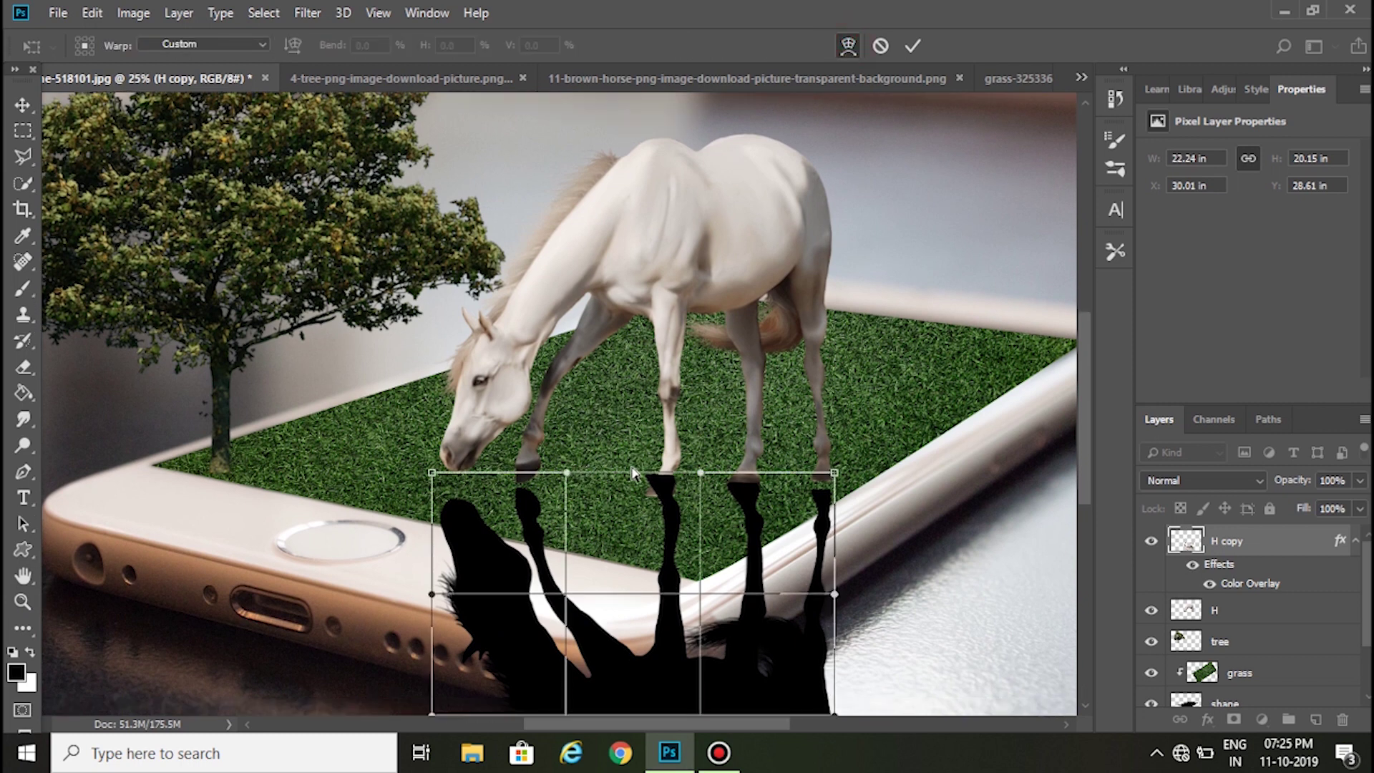
scroll(615, 475, down, 1)
click(530, 462)
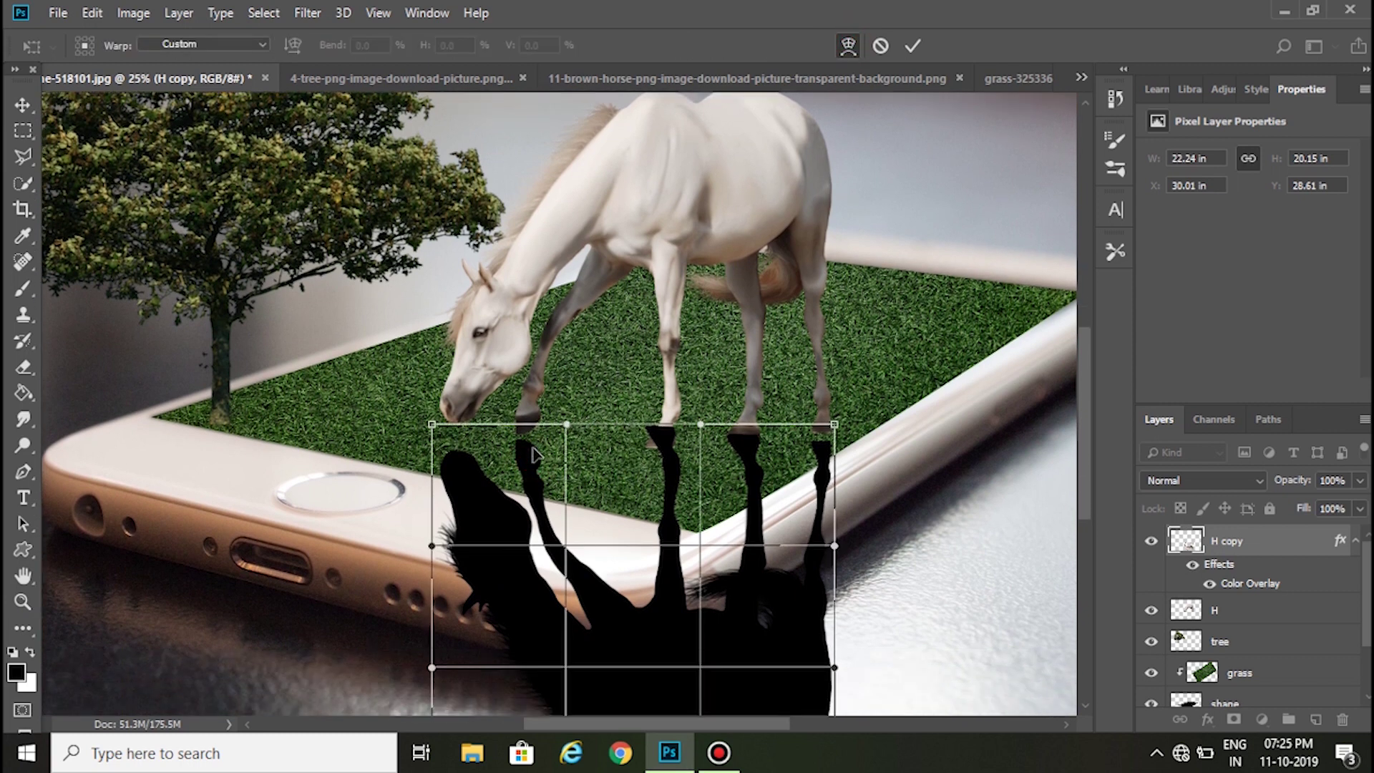
drag(533, 452, 536, 438)
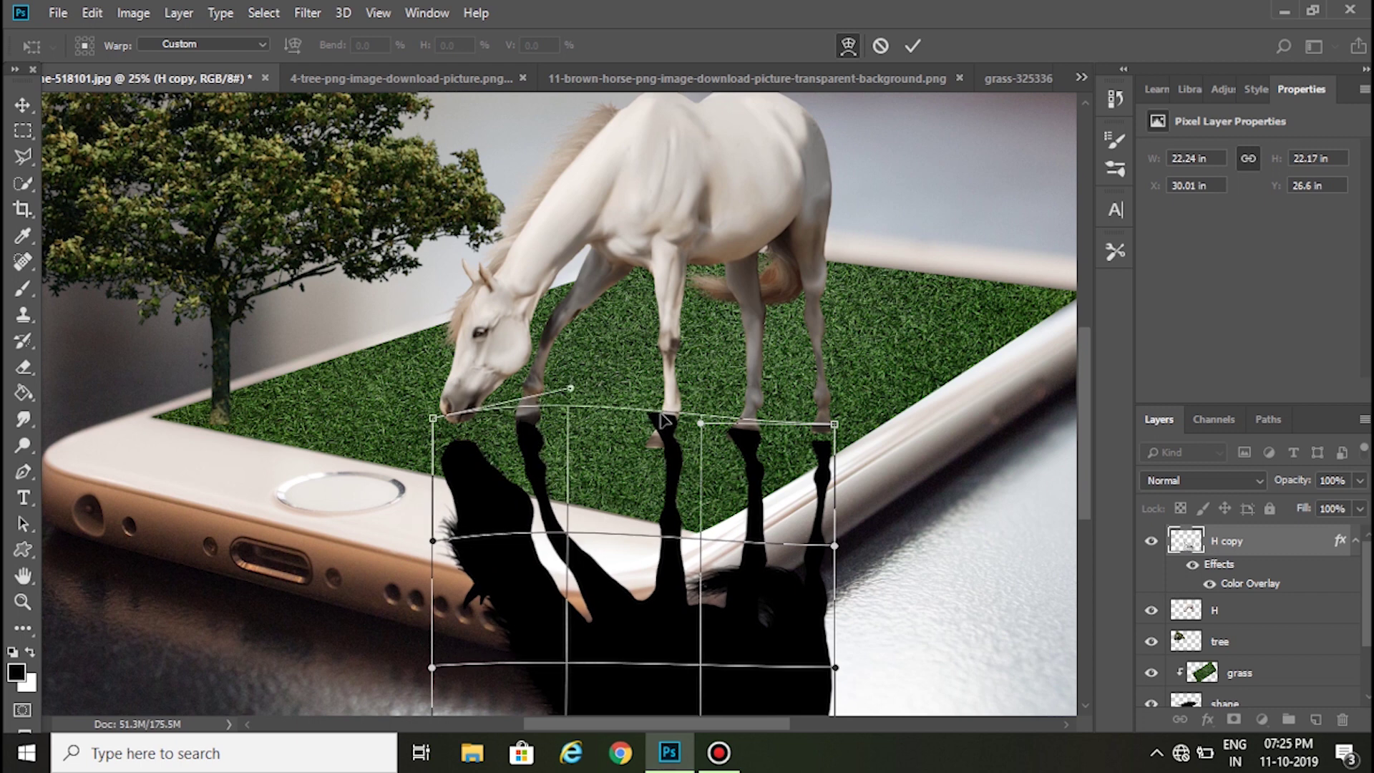
drag(659, 431, 657, 455)
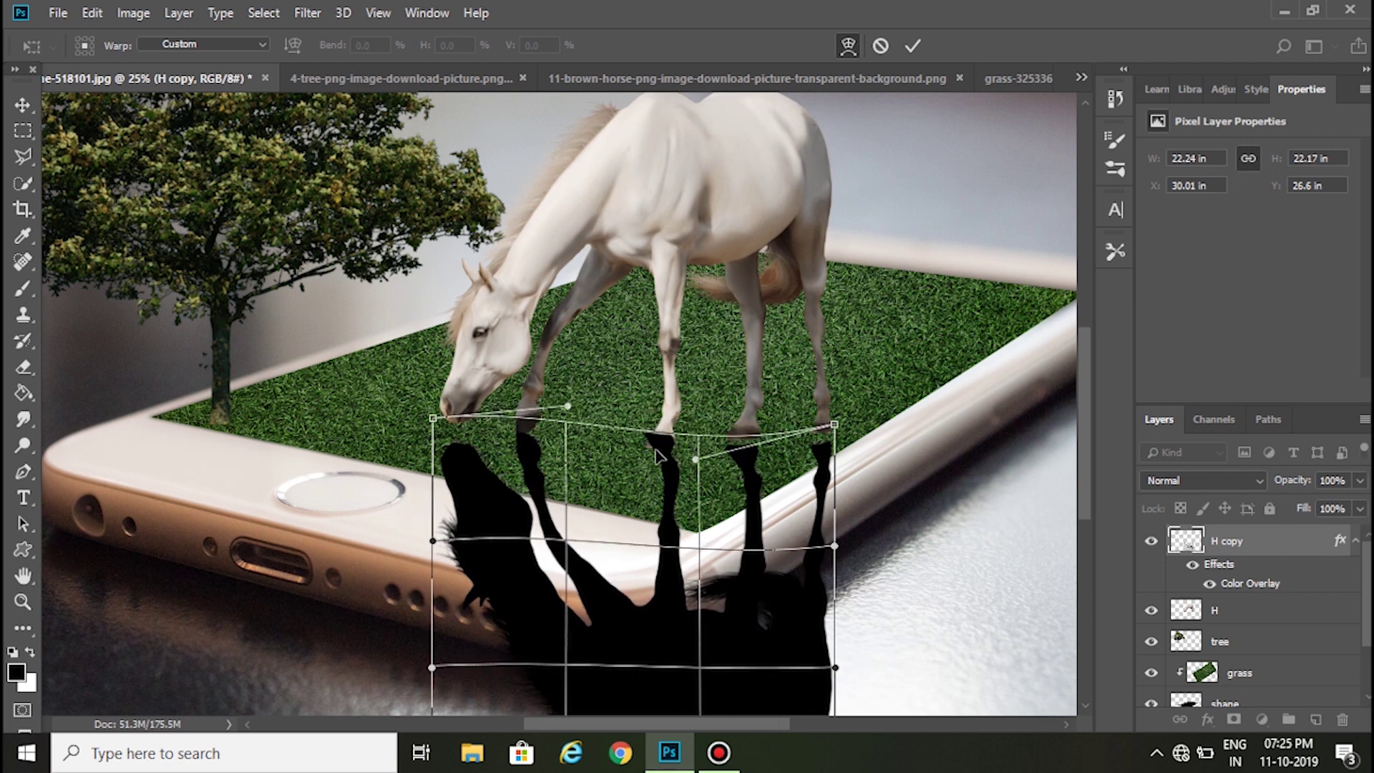
drag(757, 465, 762, 453)
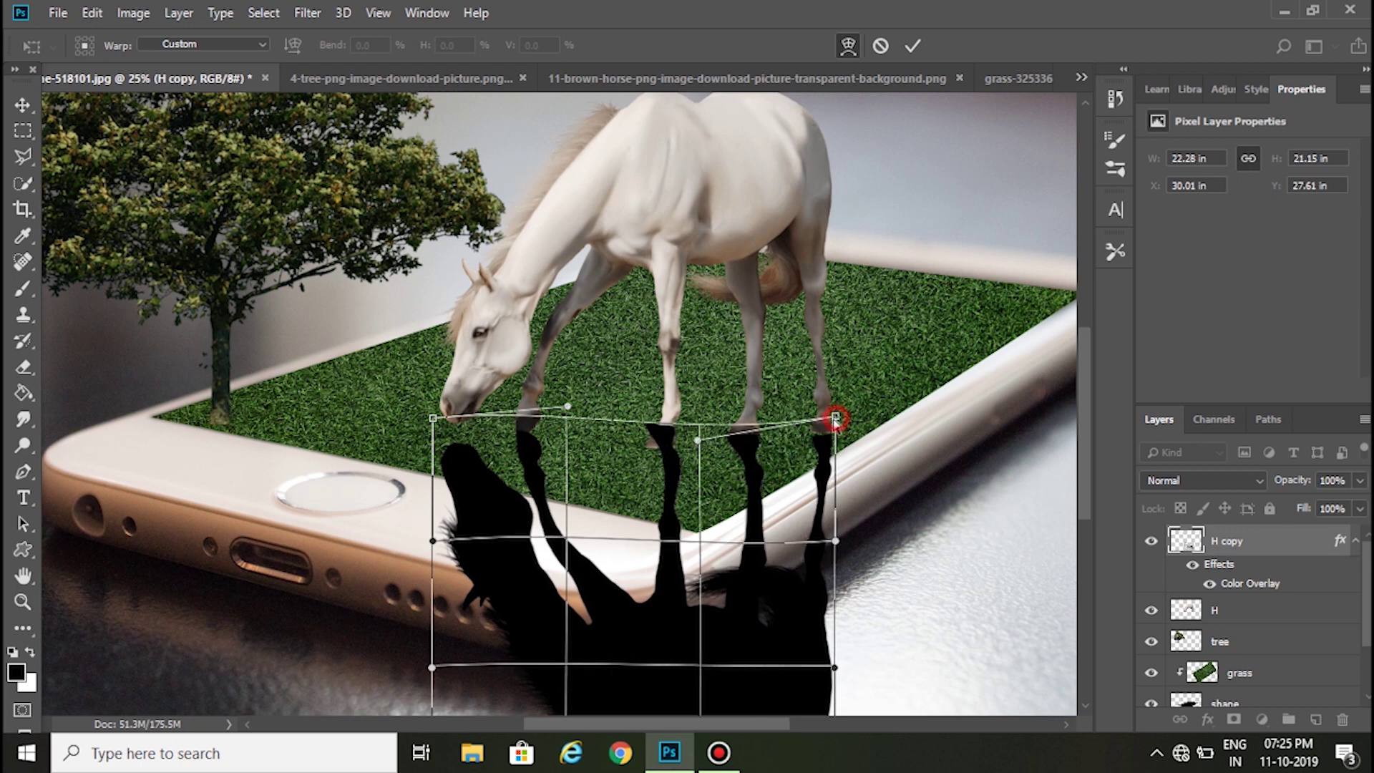
Refine the warp so the reflected legs meet the hooves, then commit it.
drag(835, 417, 834, 413)
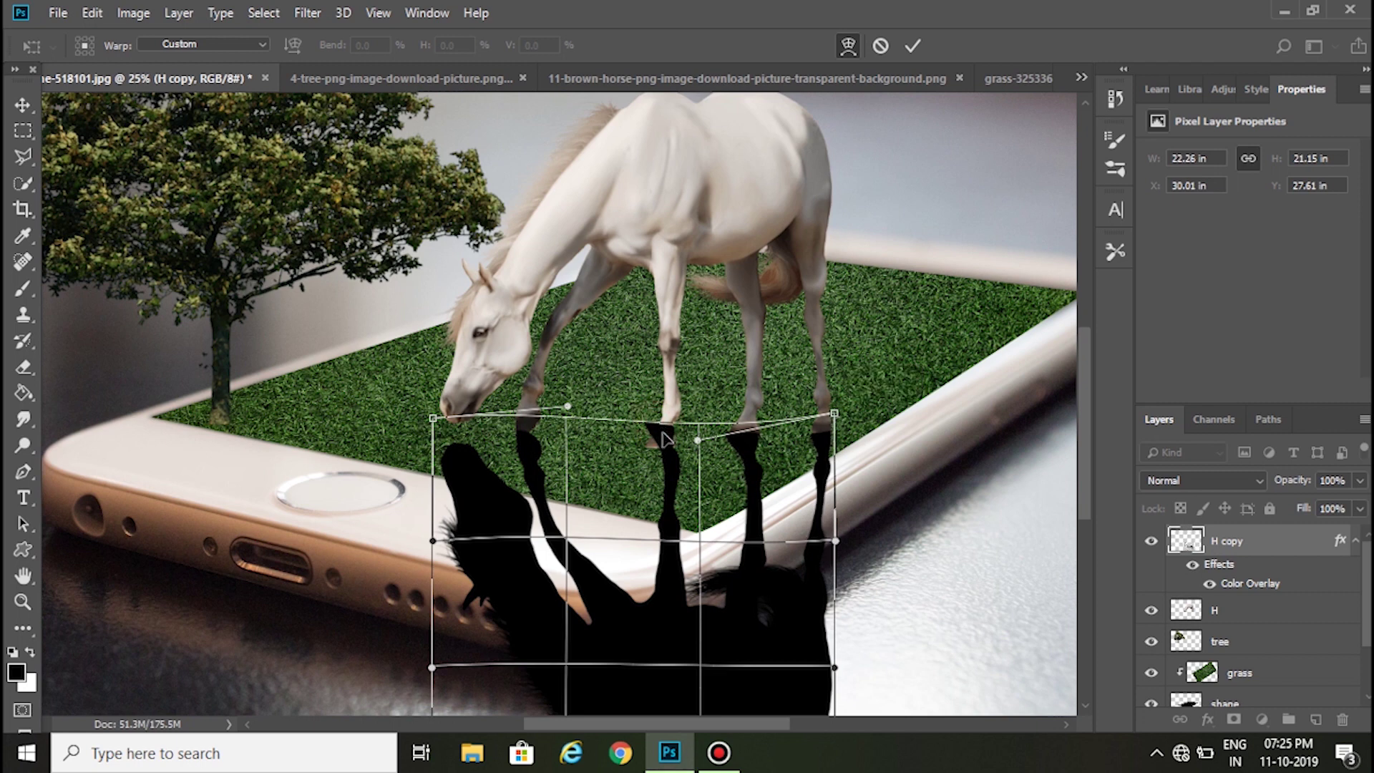
drag(664, 447, 668, 460)
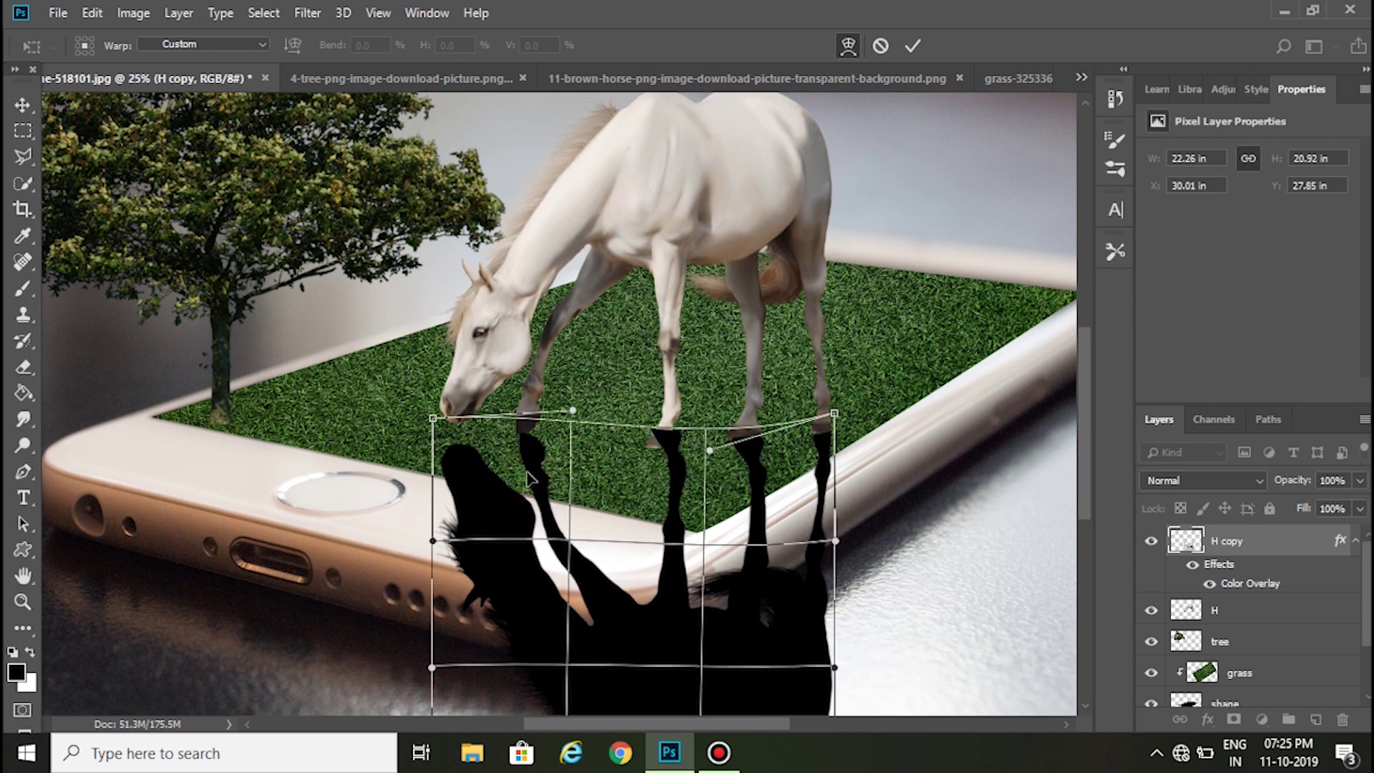
drag(530, 472, 524, 486)
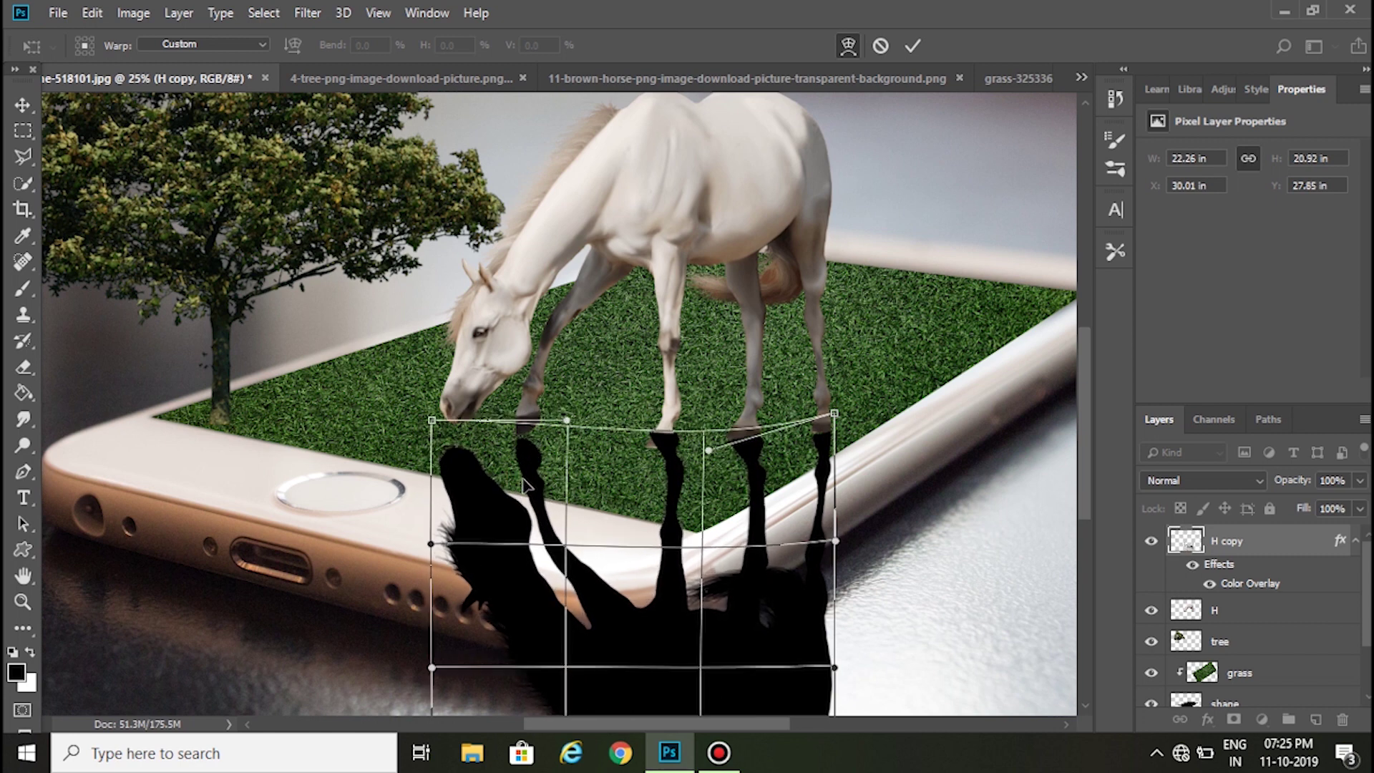
click(912, 46)
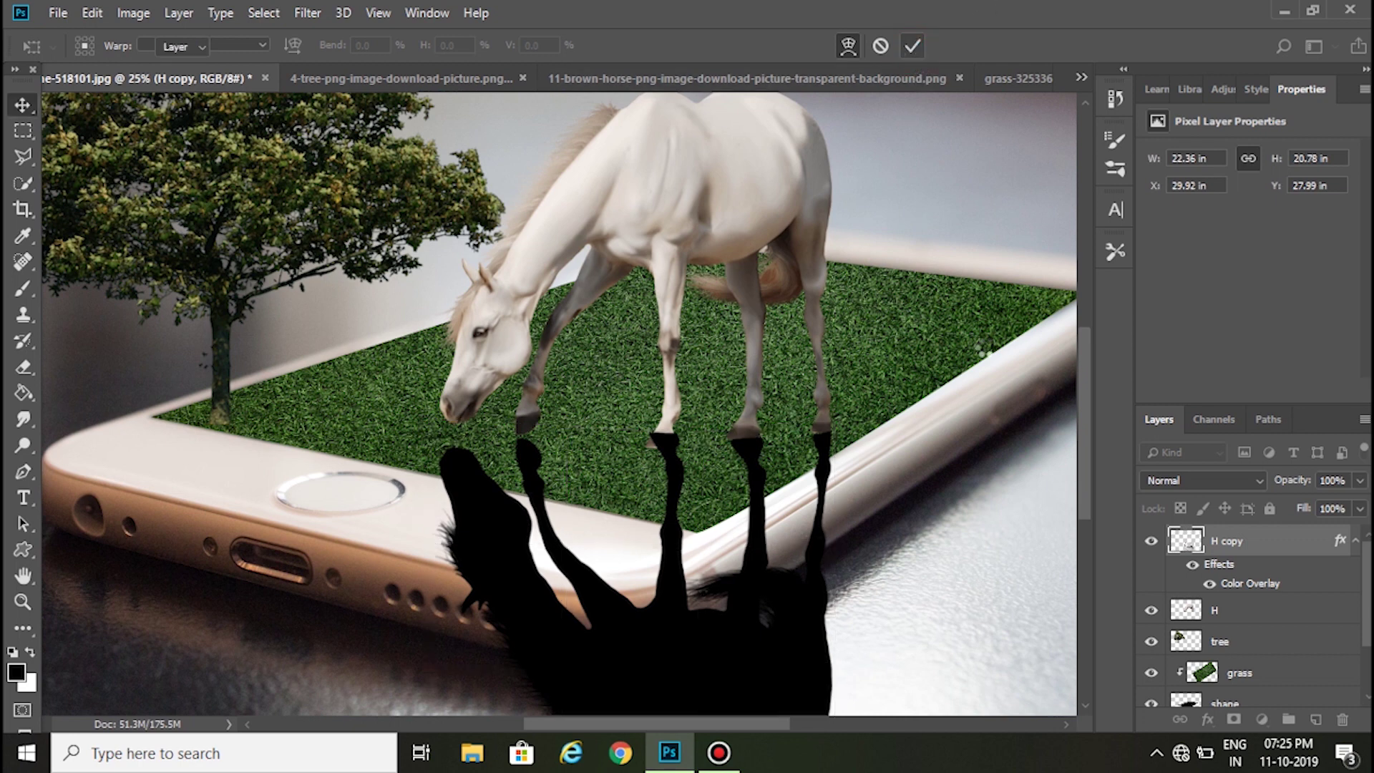
click(1352, 551)
Move the horse reflection layer below the white horse and nudge it slightly left.
drag(1238, 542, 1240, 576)
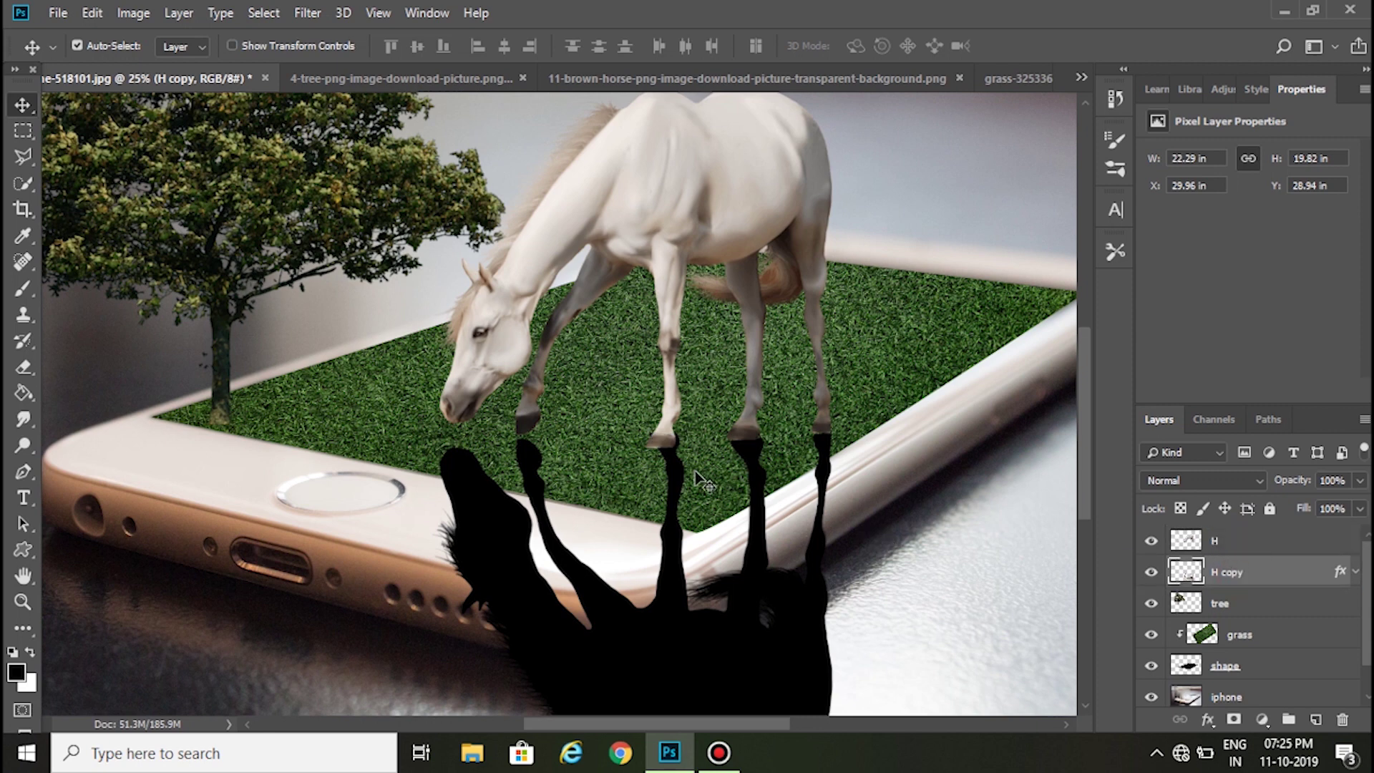
key(shift+Left)
key(shift+Left)
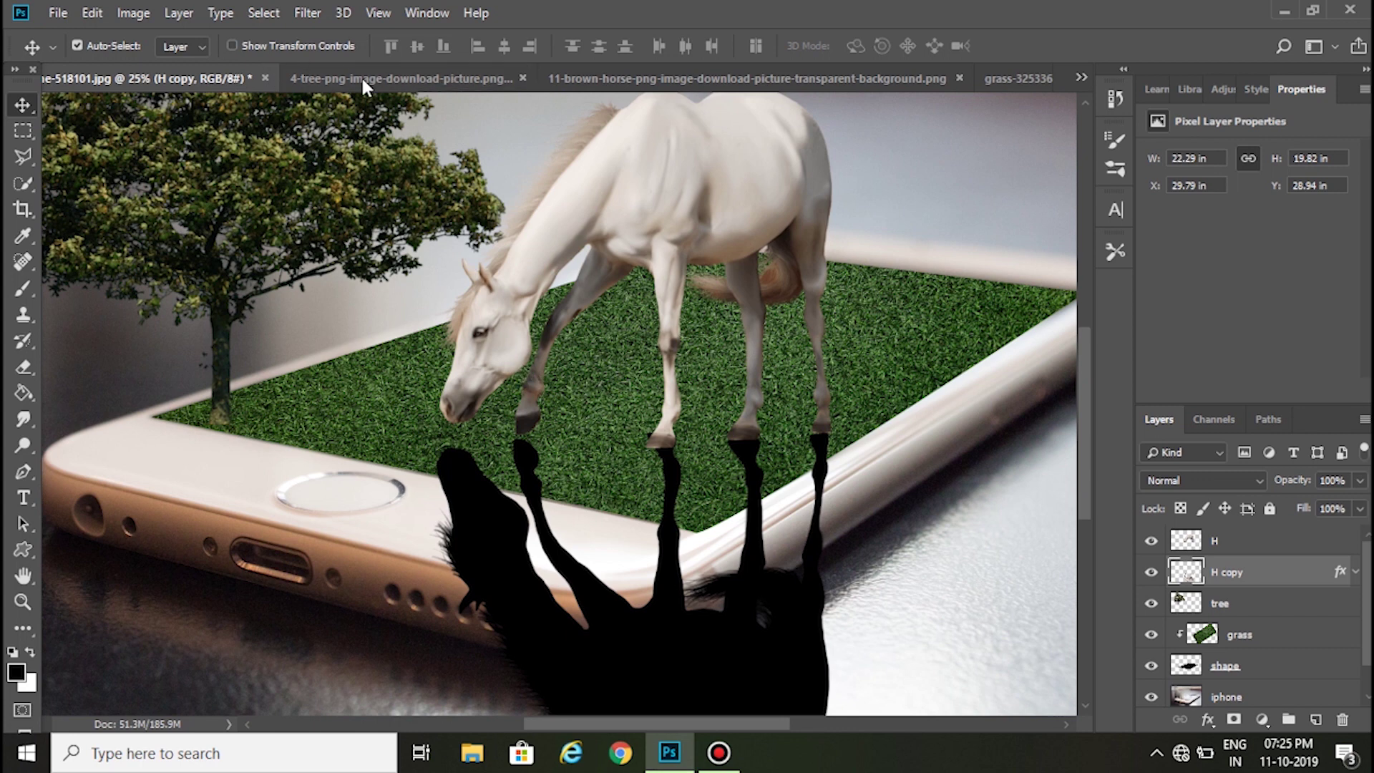
key(ctrl+minus)
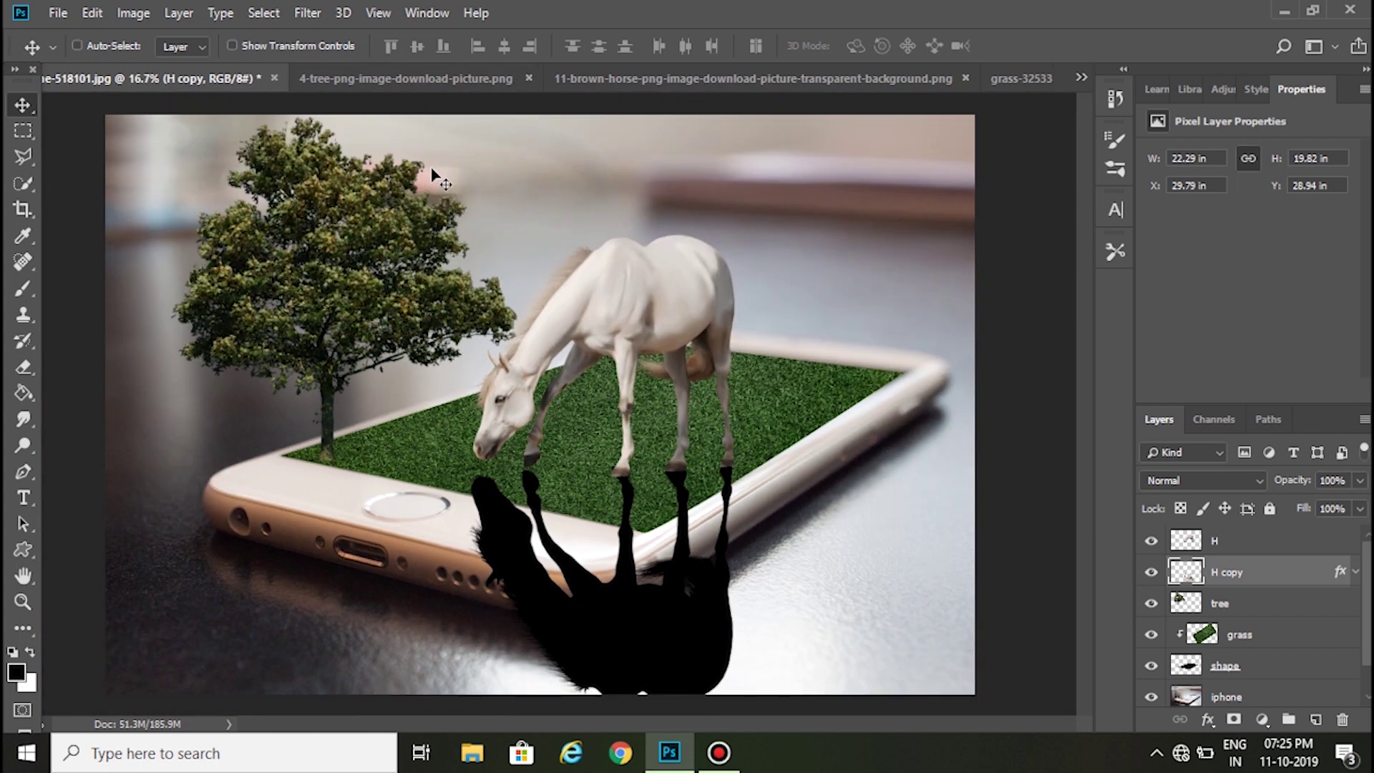
Apply a 22.2-pixel Gaussian Blur to the black horse shadow.
click(309, 18)
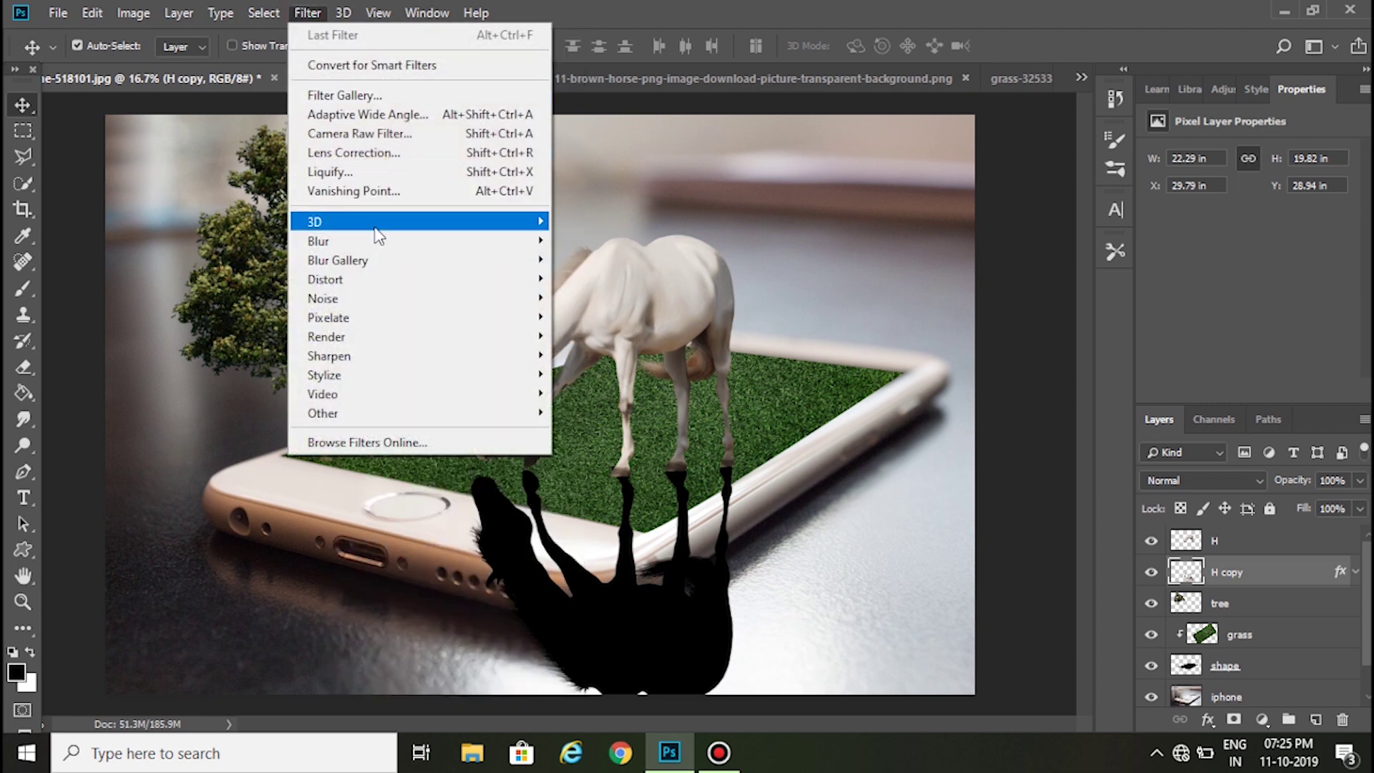
mouse_move(418, 240)
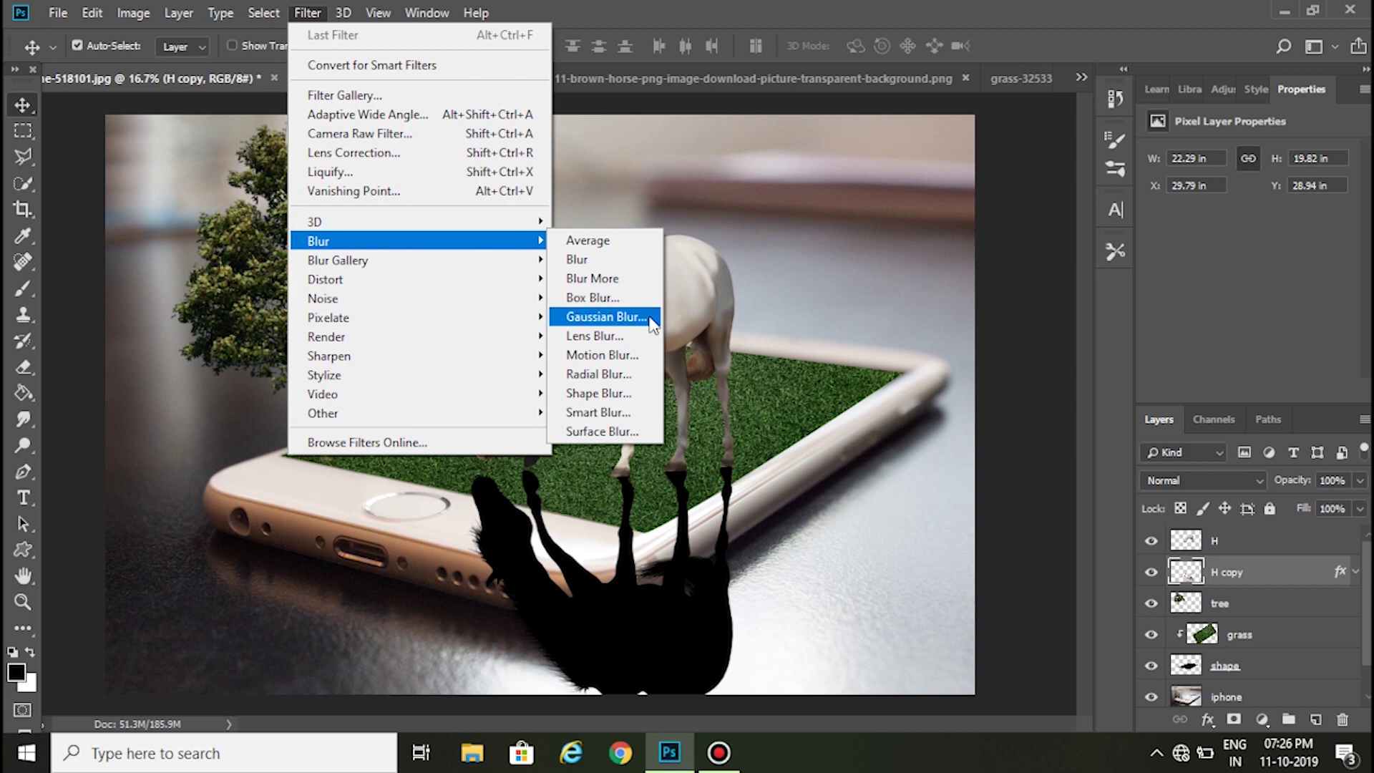
click(653, 320)
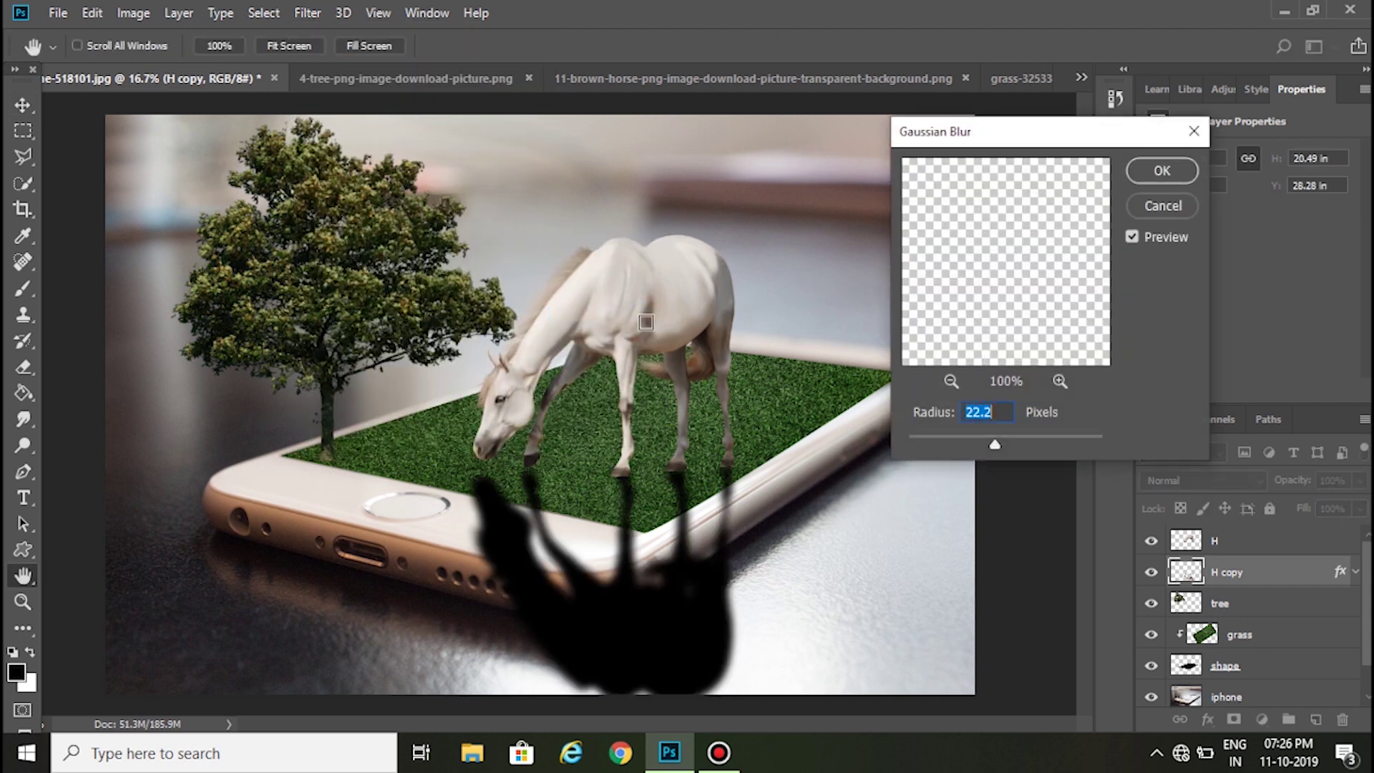
double_click(1006, 413)
click(1171, 172)
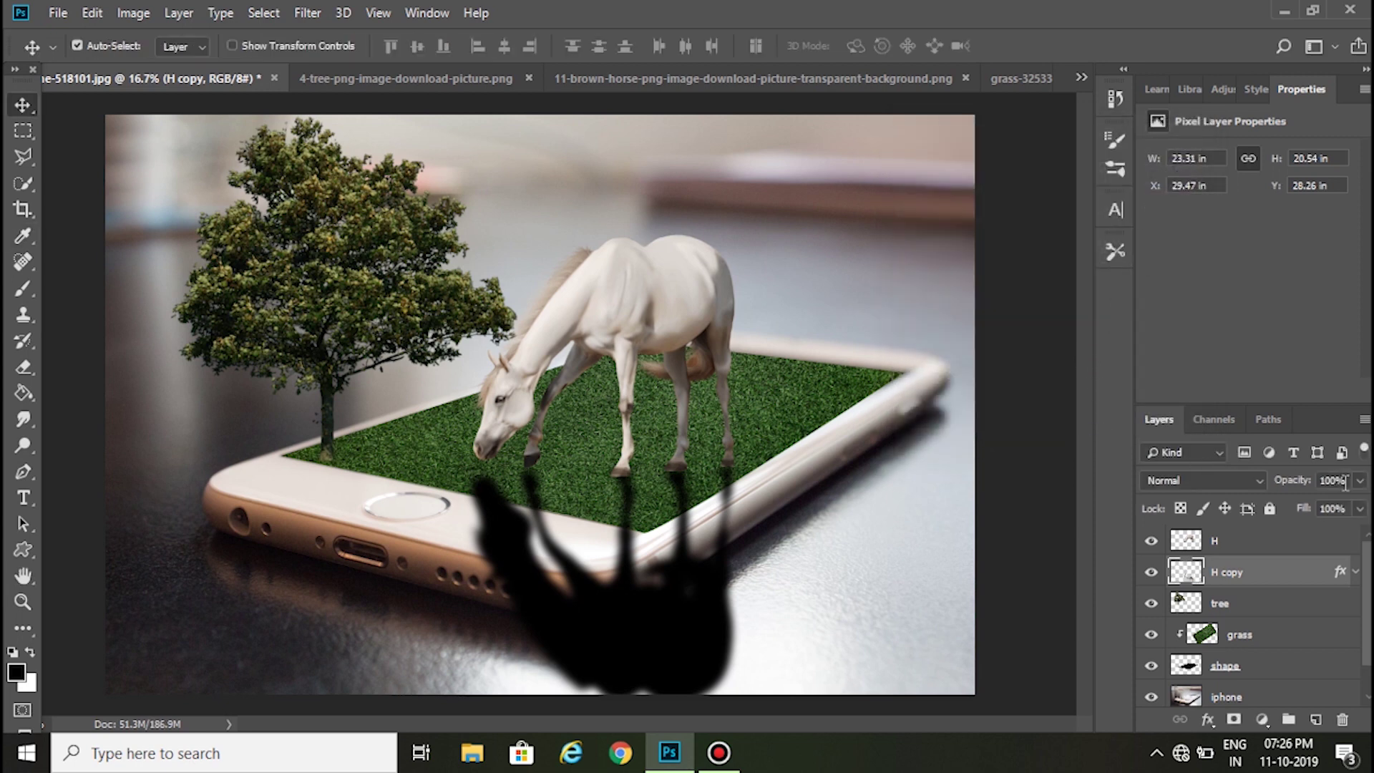
Lower the H copy shadow layer's opacity to 61%.
click(1359, 481)
drag(1357, 509, 1339, 511)
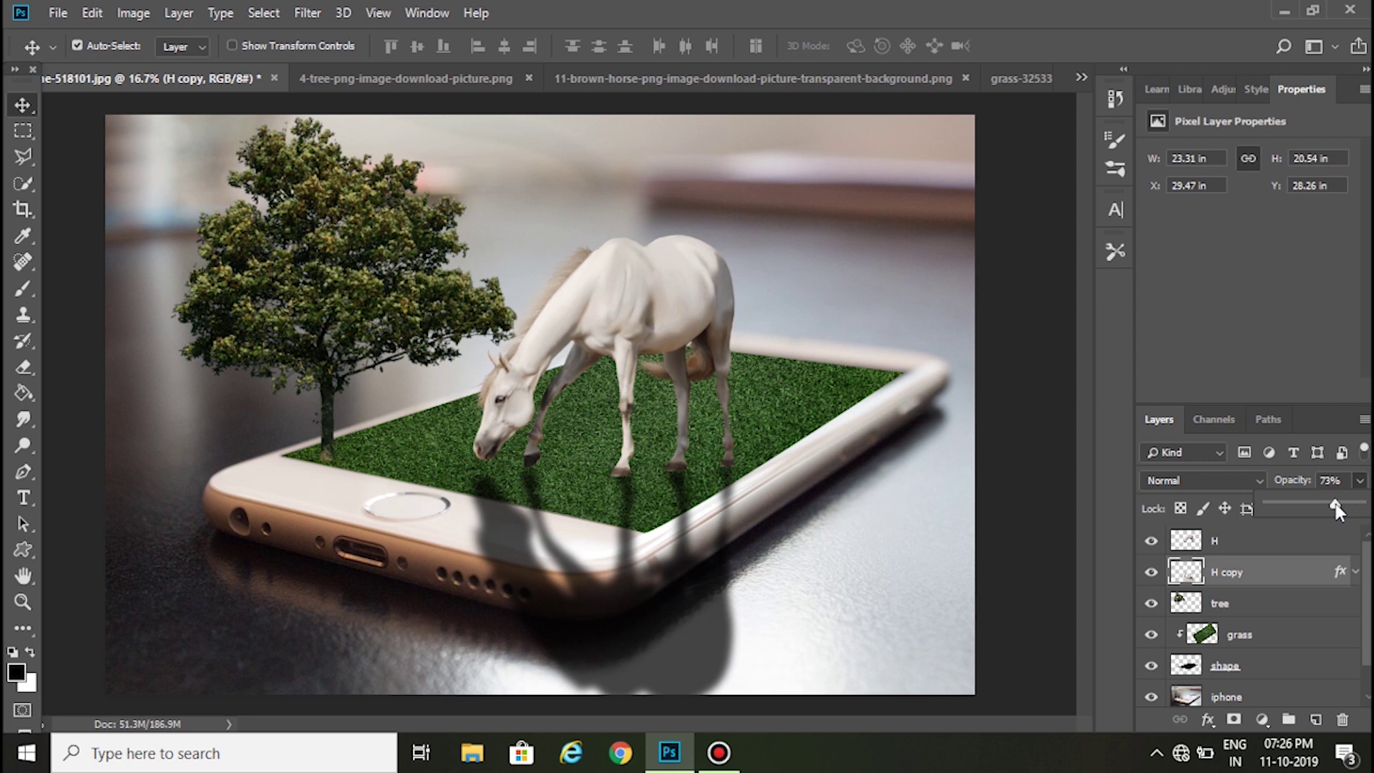
drag(1329, 508, 1324, 509)
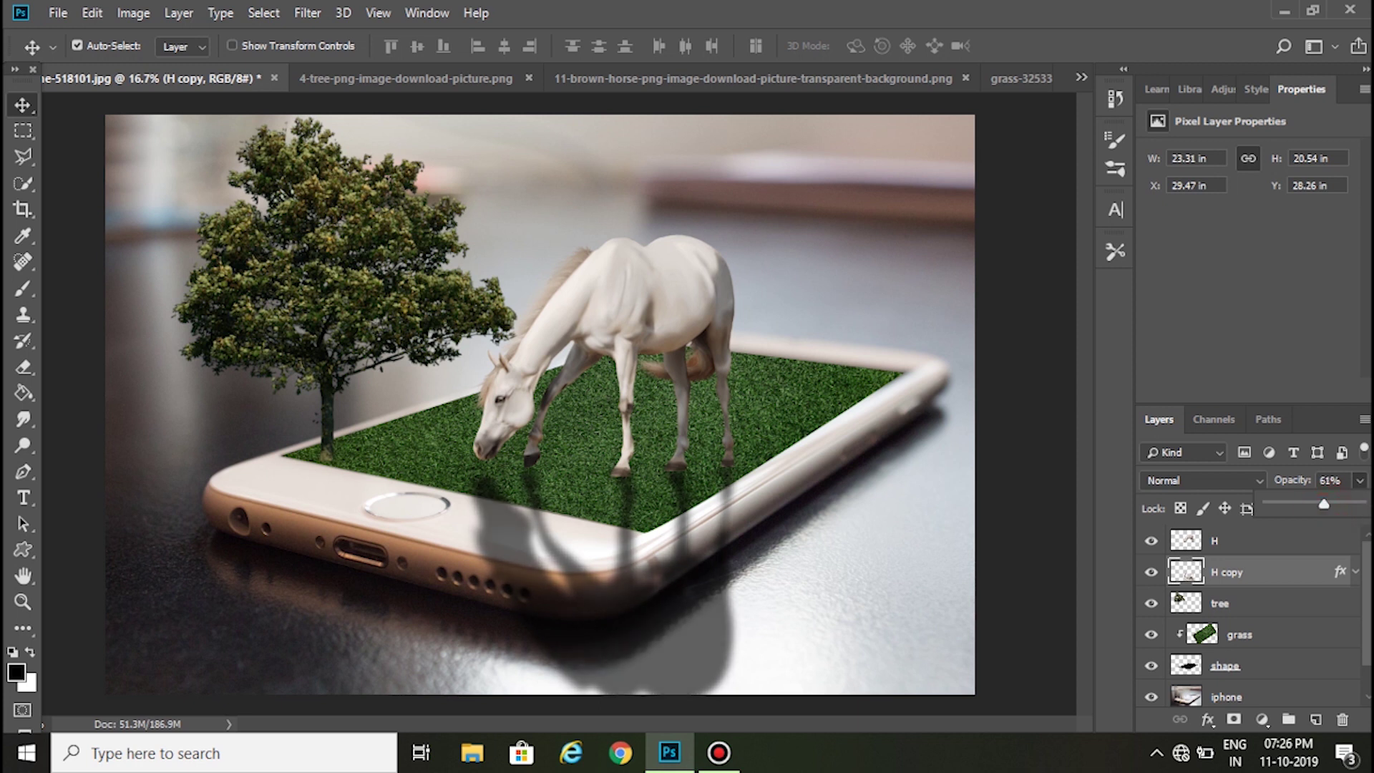
click(1357, 481)
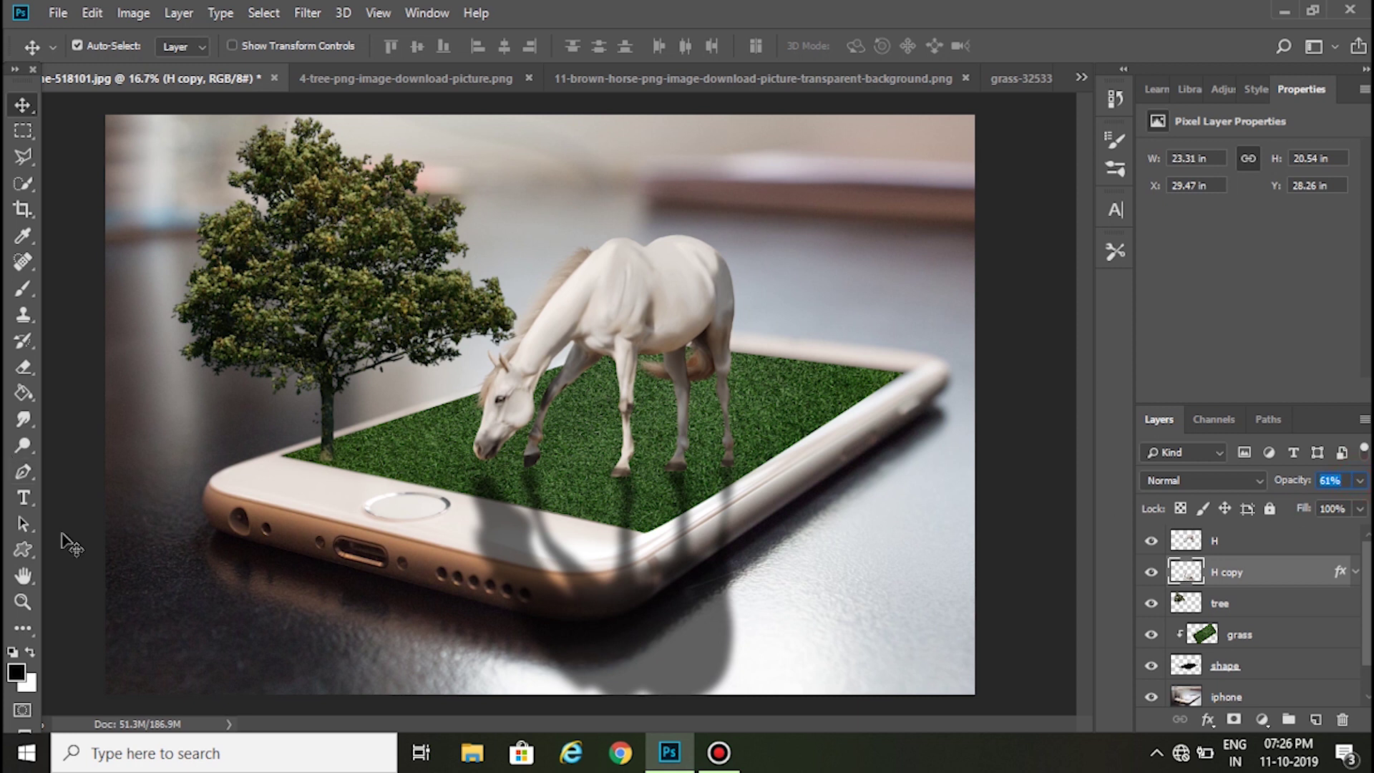
Erase the shadow's lower end near the phone with a soft round 1000 px eraser.
click(30, 371)
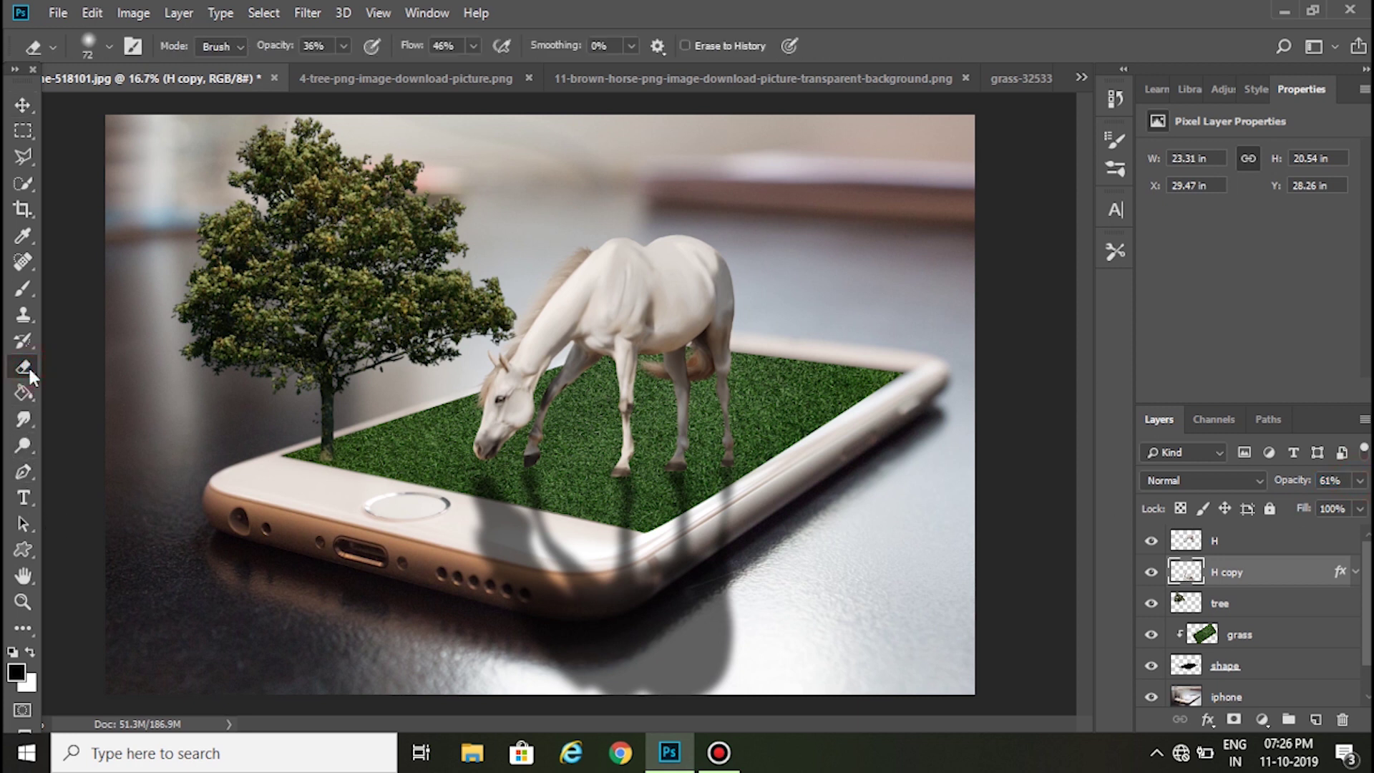
key(bracketright)
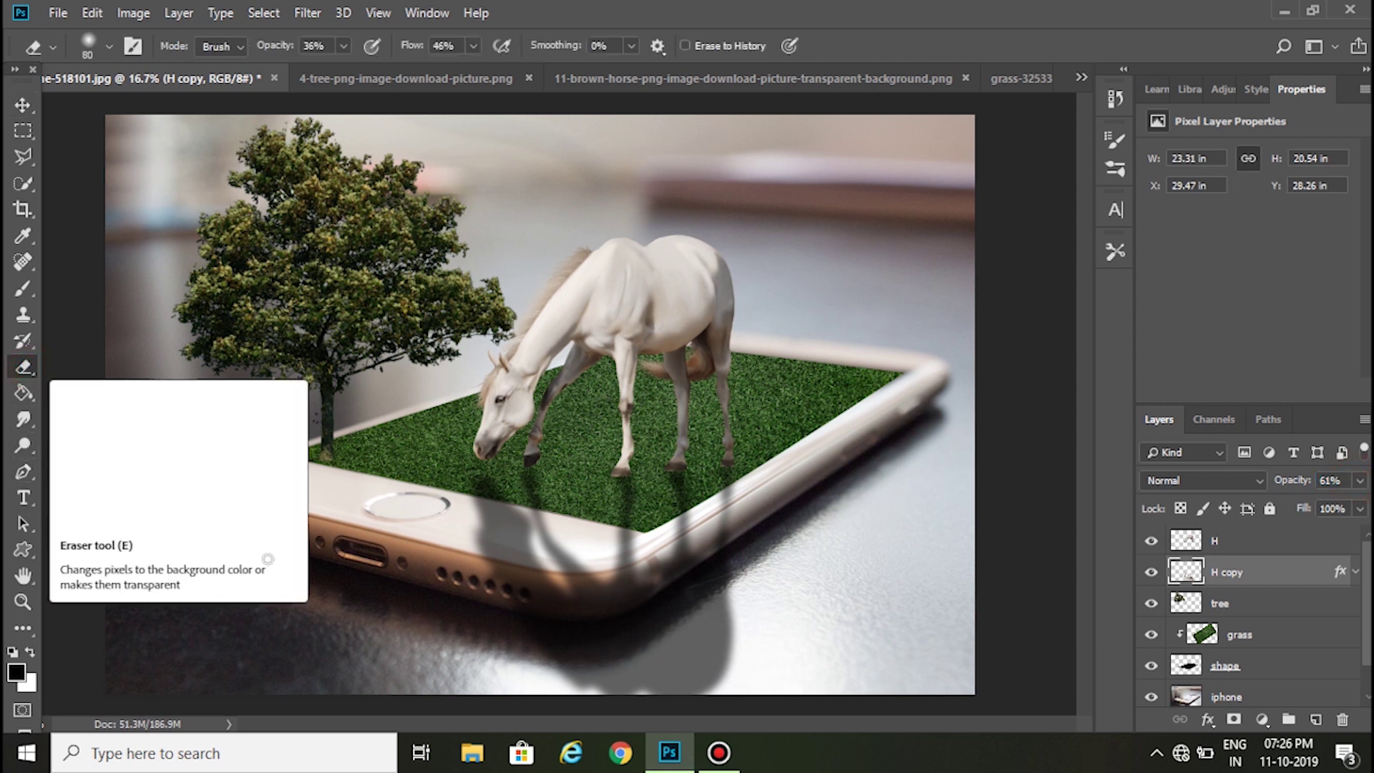
key(bracketright)
key(bracketright)
key(bracketright)
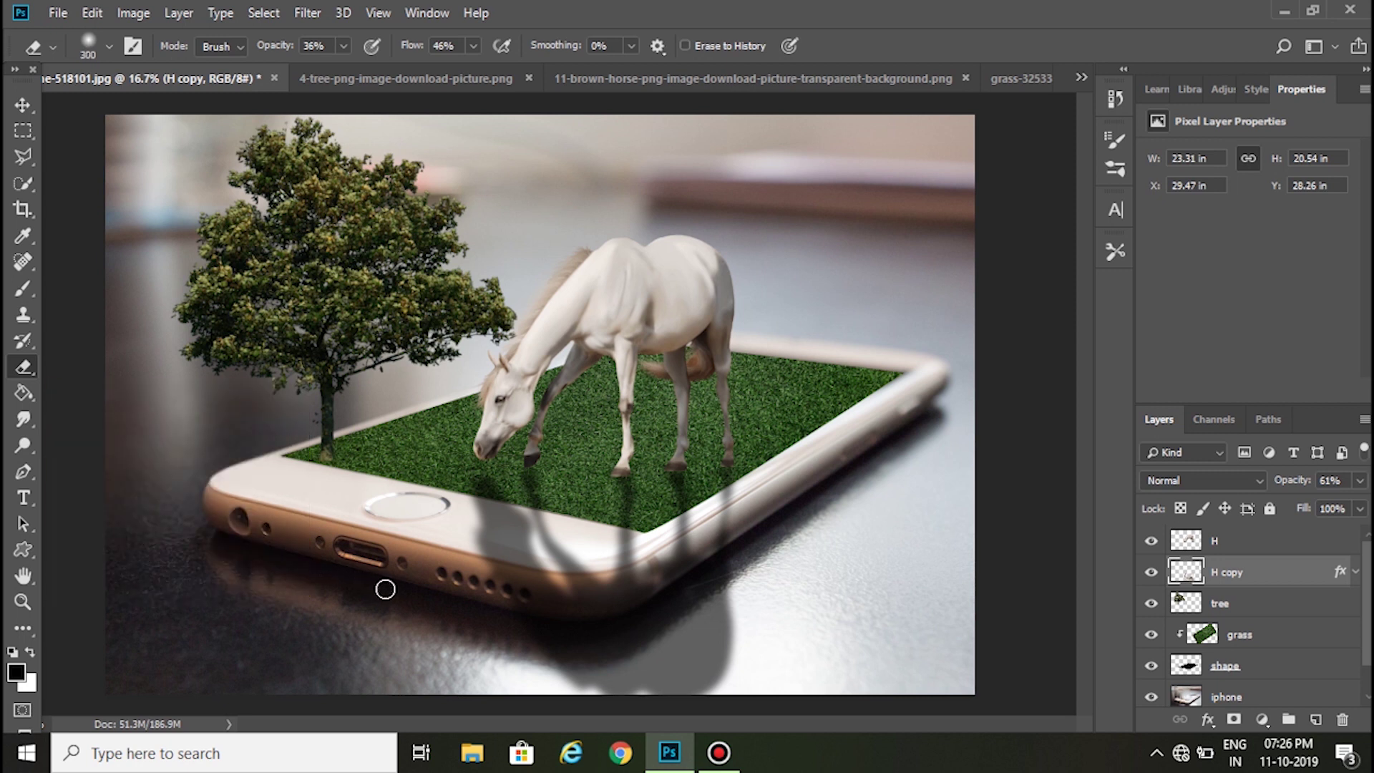
key(bracketright)
key(bracketright)
key(bracketright)
key(bracketright)
click(1114, 149)
click(1115, 142)
click(898, 174)
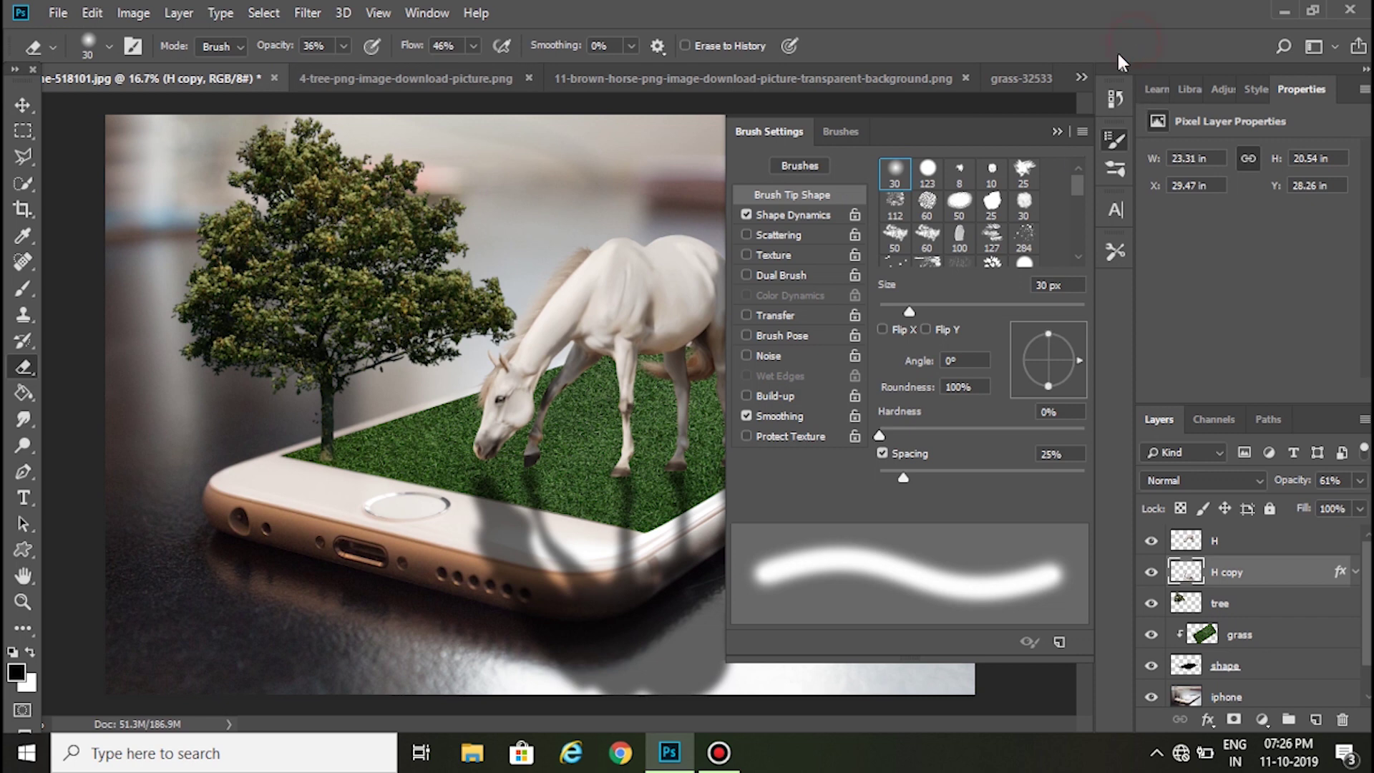
click(1114, 149)
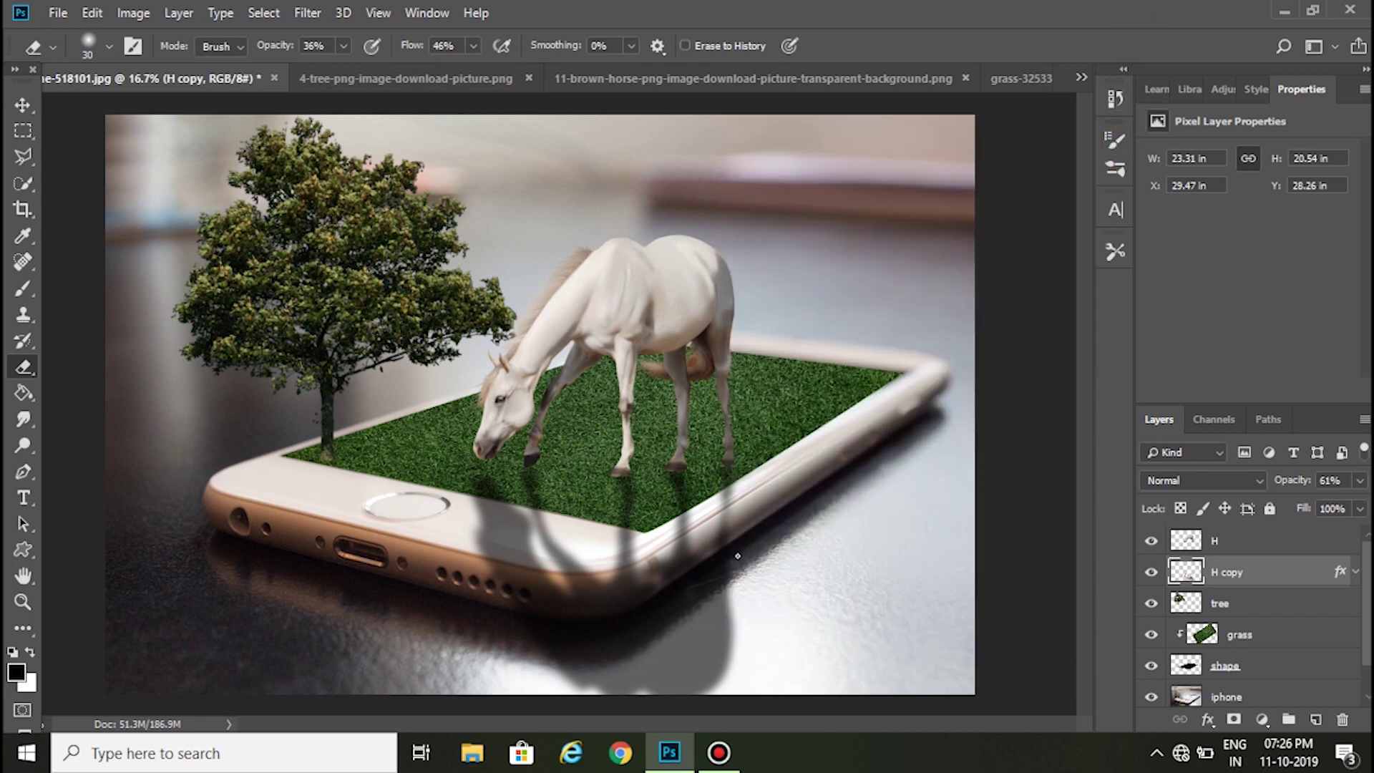
drag(737, 626, 752, 626)
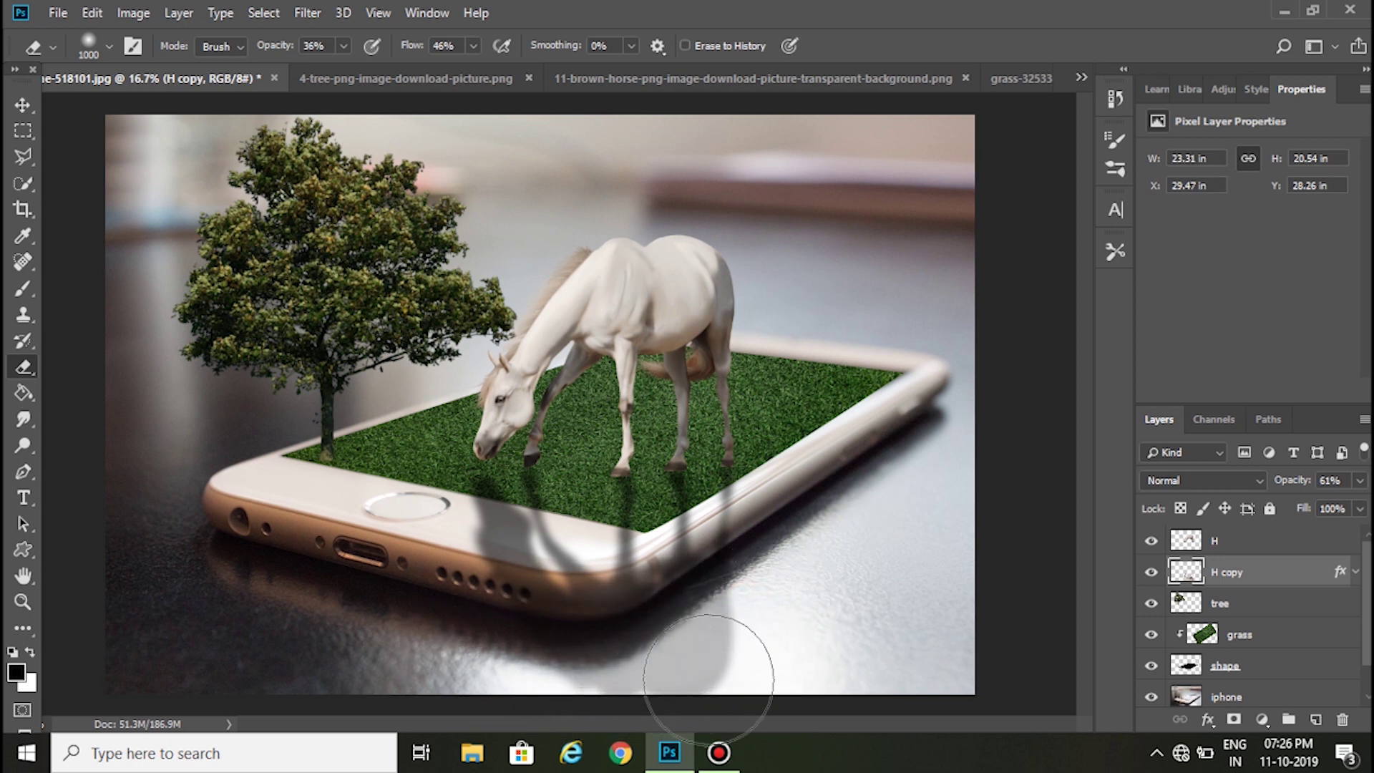
click(752, 613)
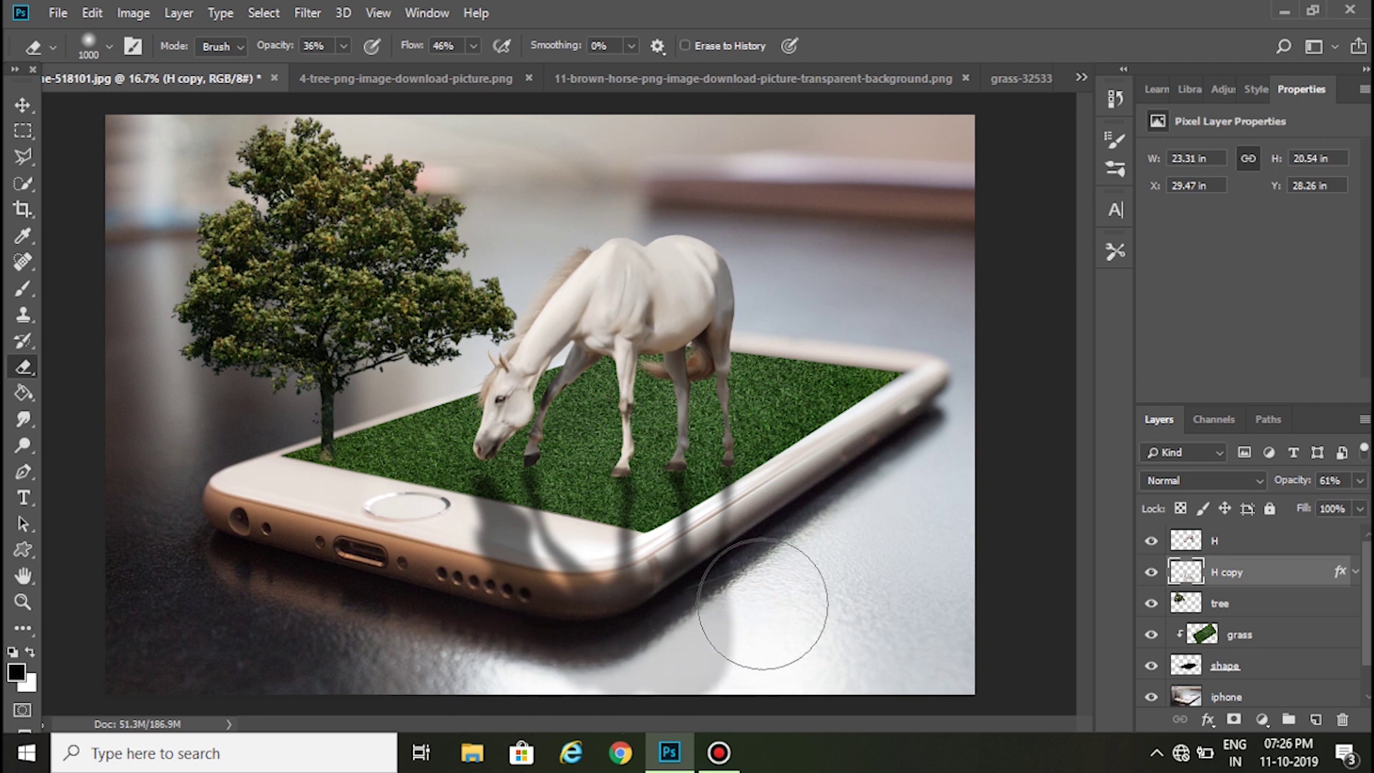
click(779, 591)
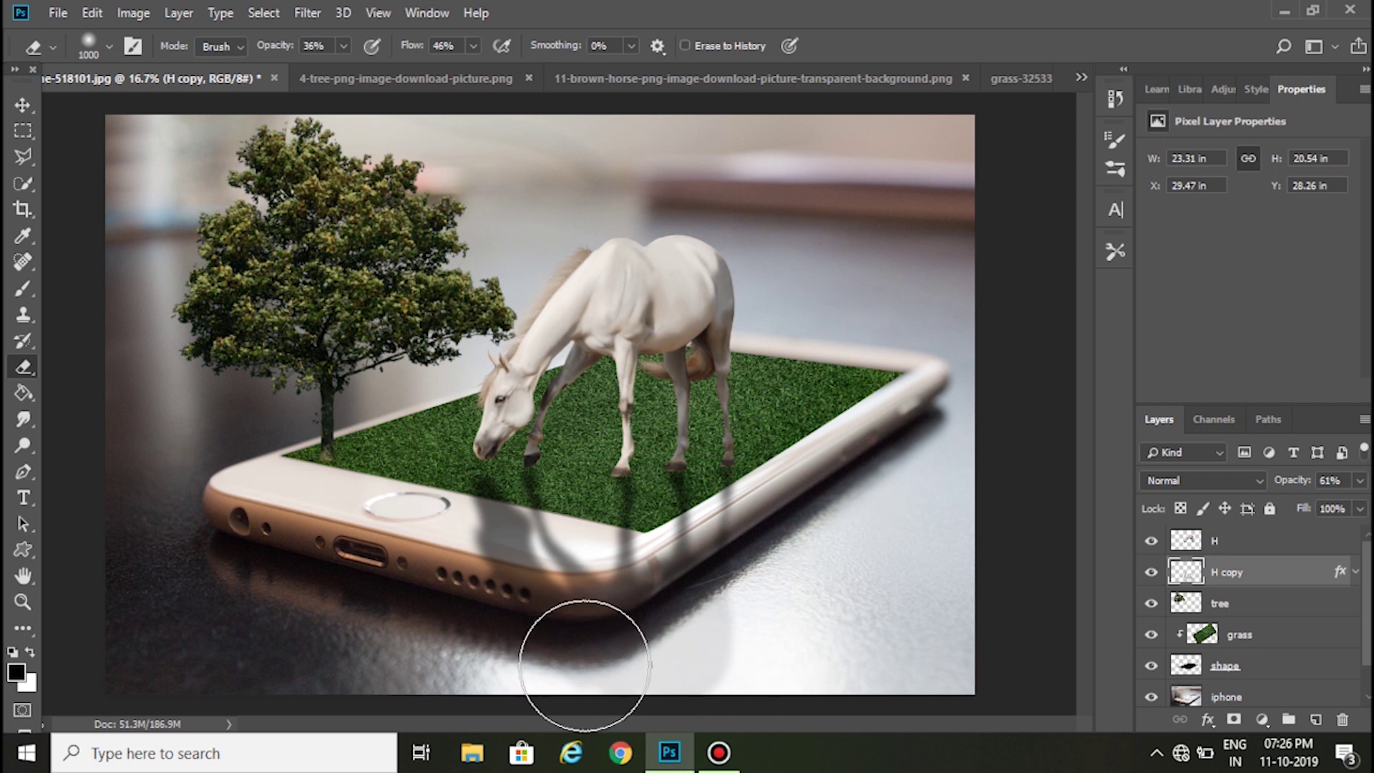
Rename the H copy layer to 'shadow'.
click(22, 104)
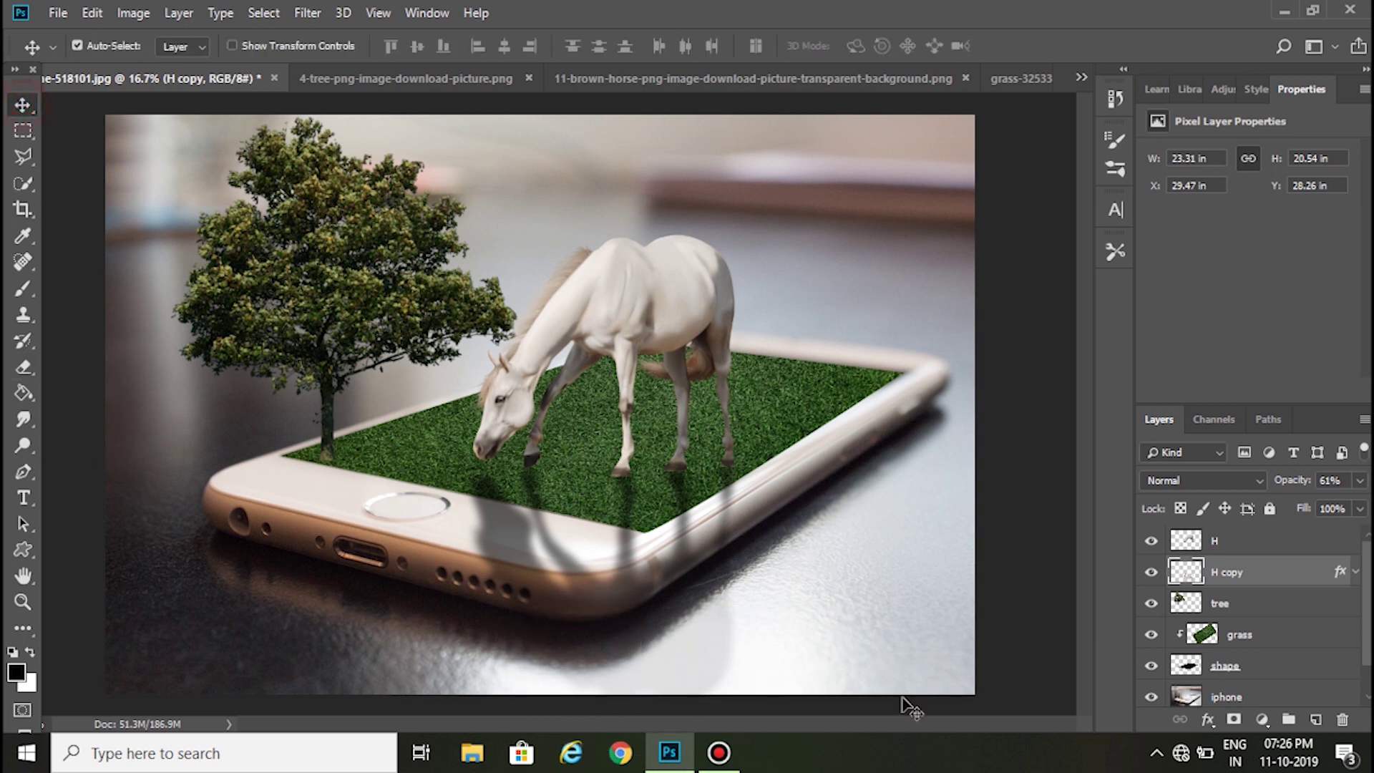
double_click(1229, 573)
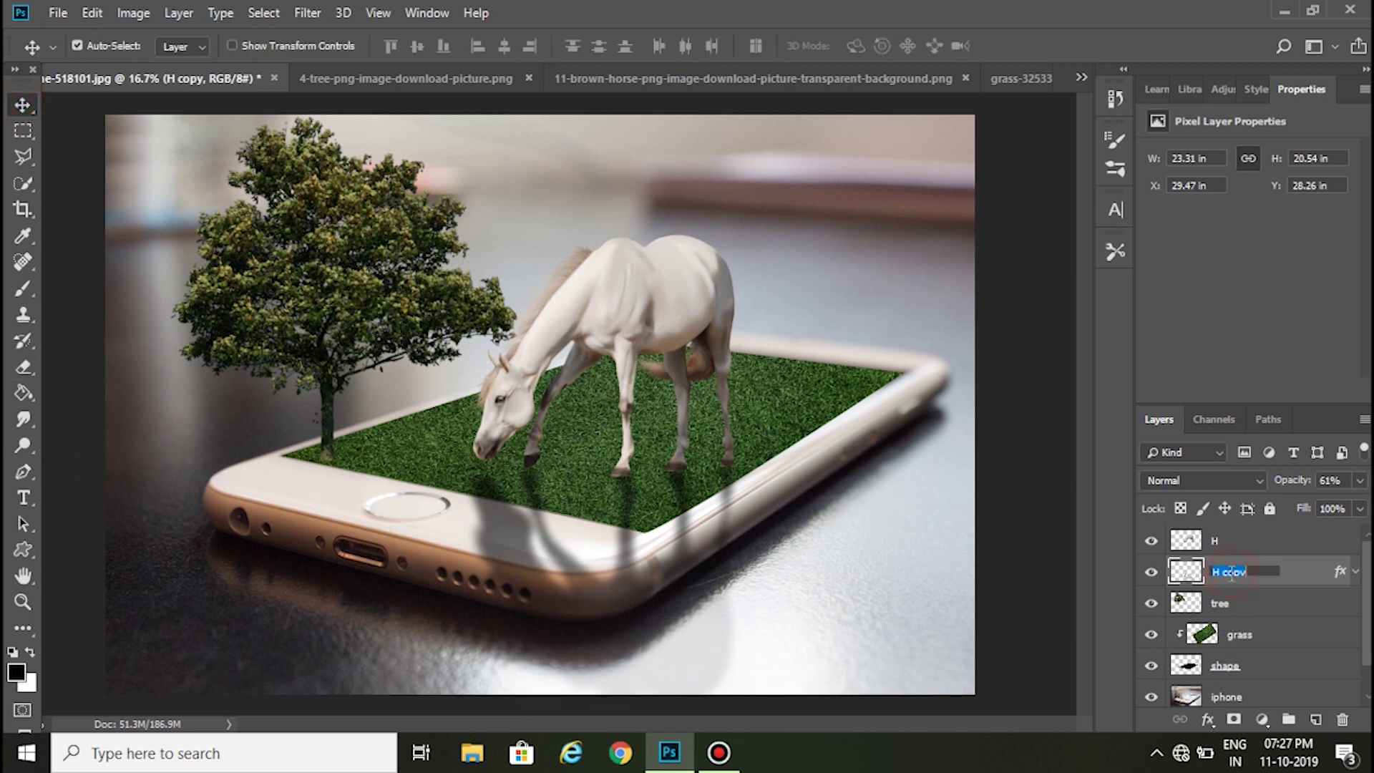
key(BackSpace)
text(shadow)
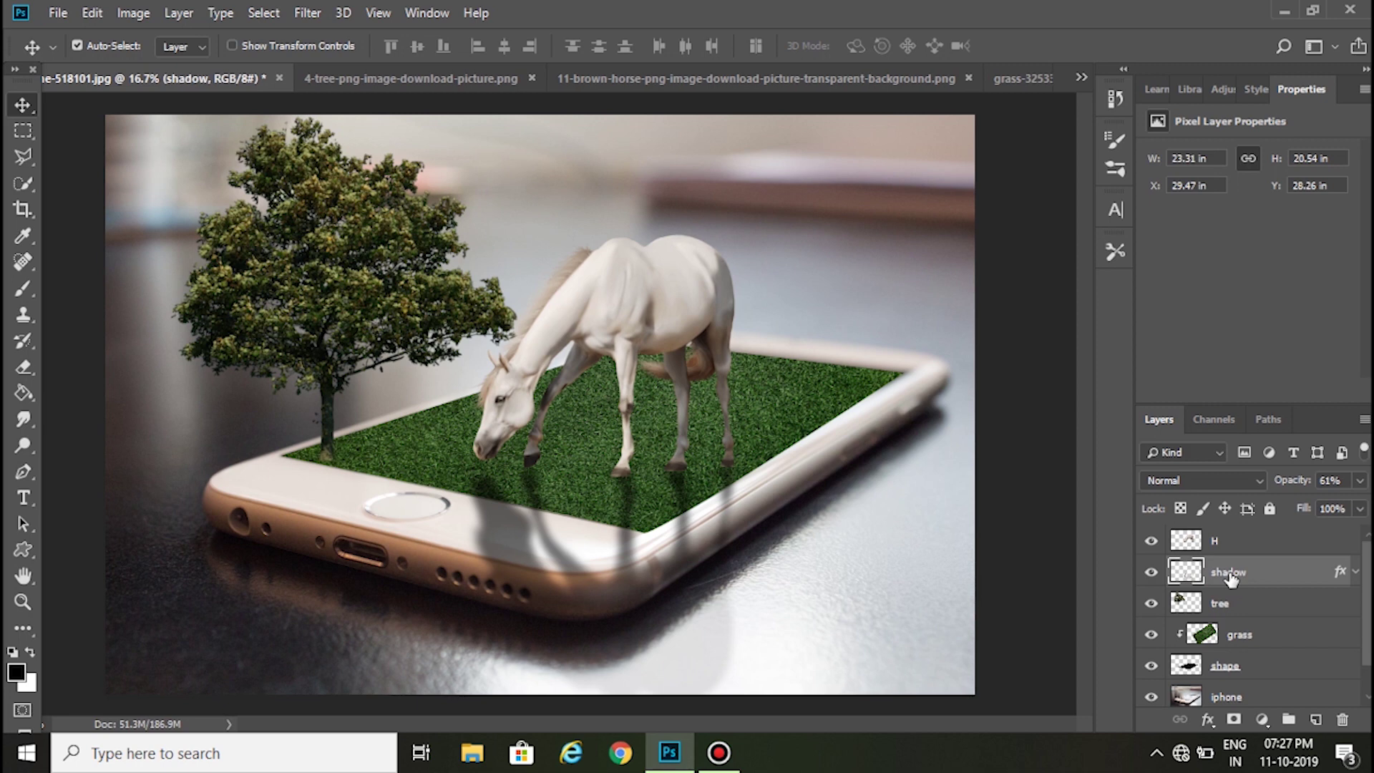
Duplicate the tree layer as tree copy.
scroll(1245, 612, down, 1)
click(1226, 573)
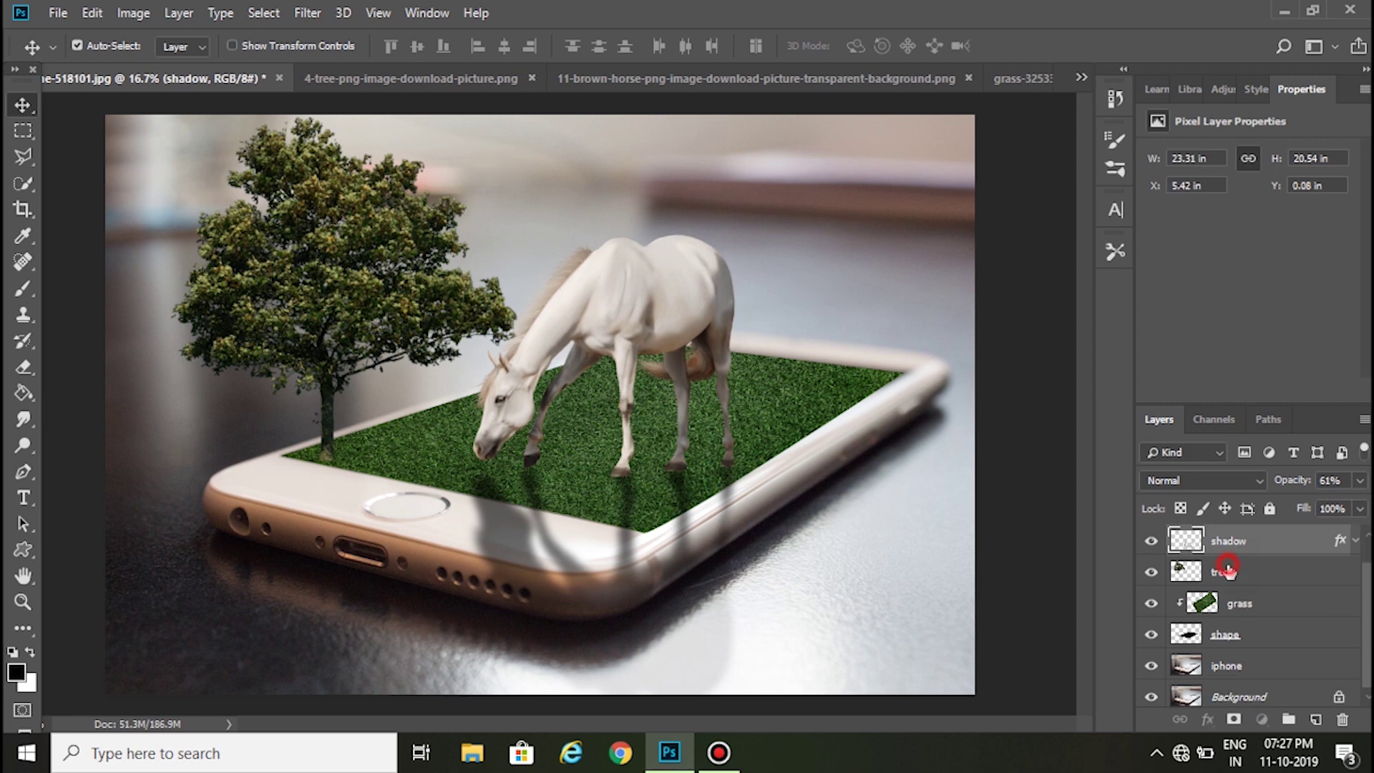
right_click(1227, 575)
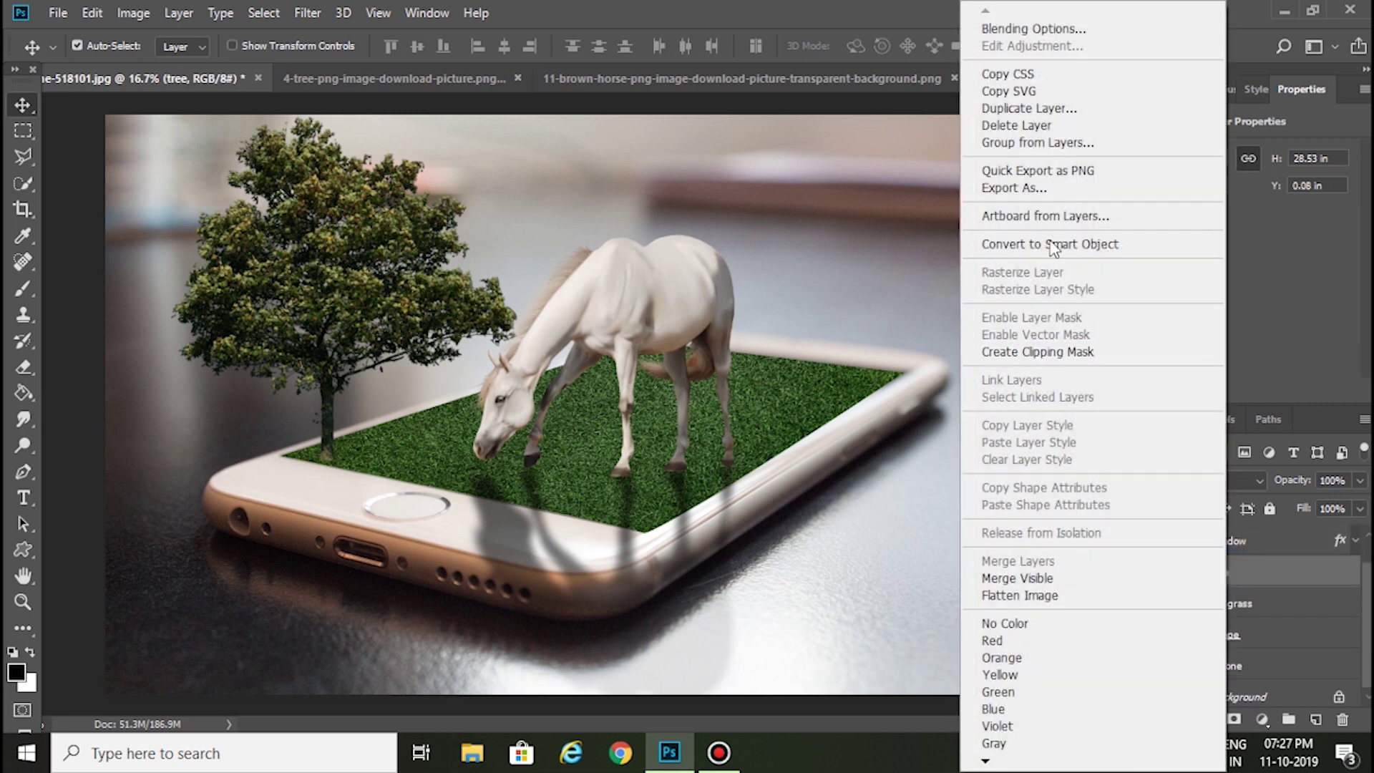
click(1071, 109)
click(859, 189)
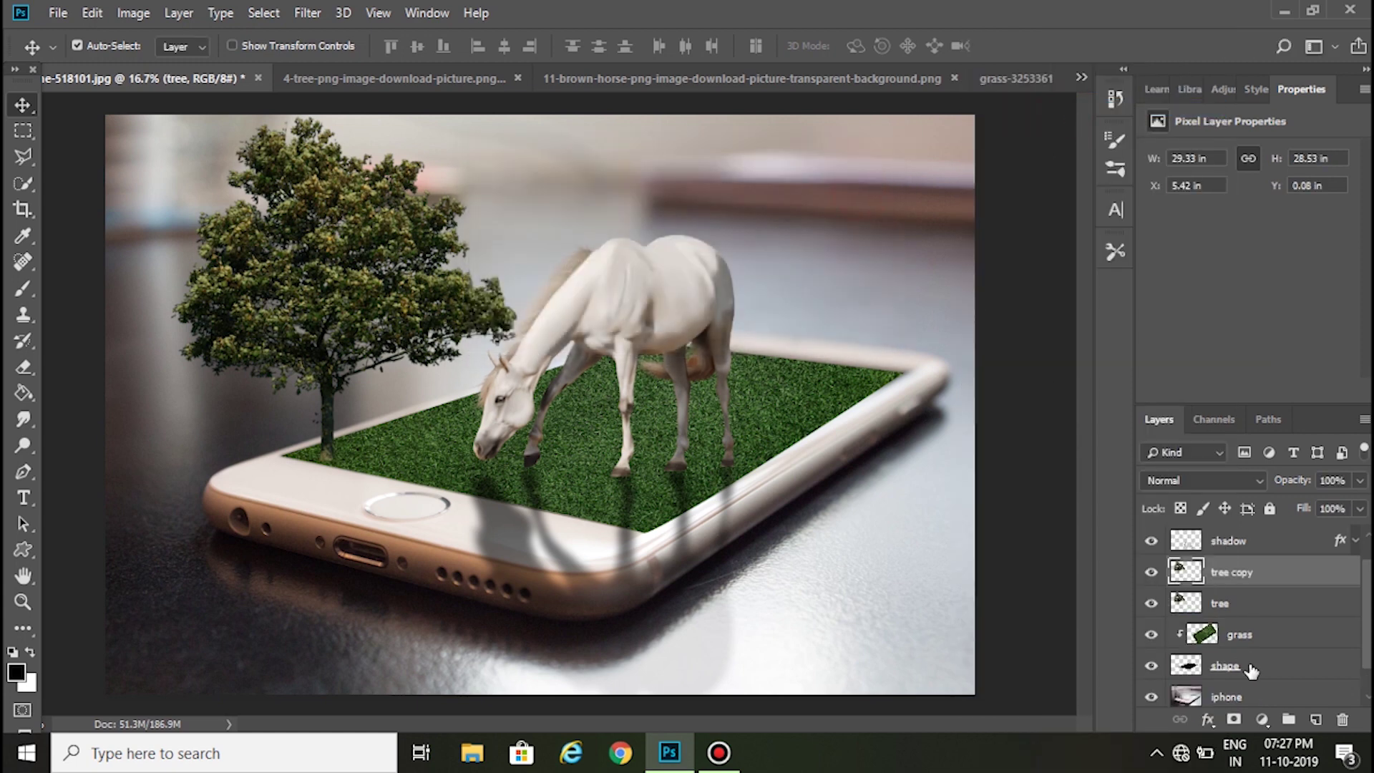
Give tree copy a black Color Overlay layer style.
right_click(1241, 576)
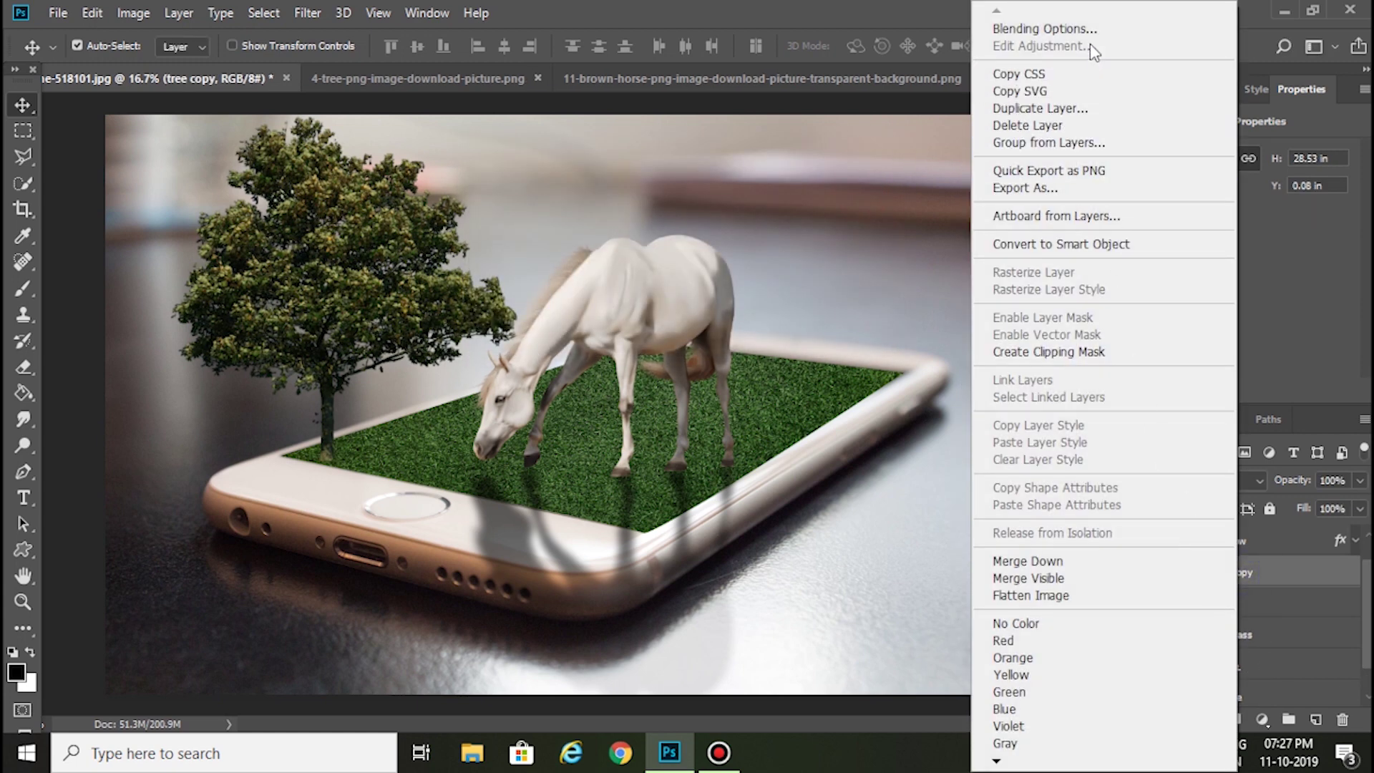
click(1131, 33)
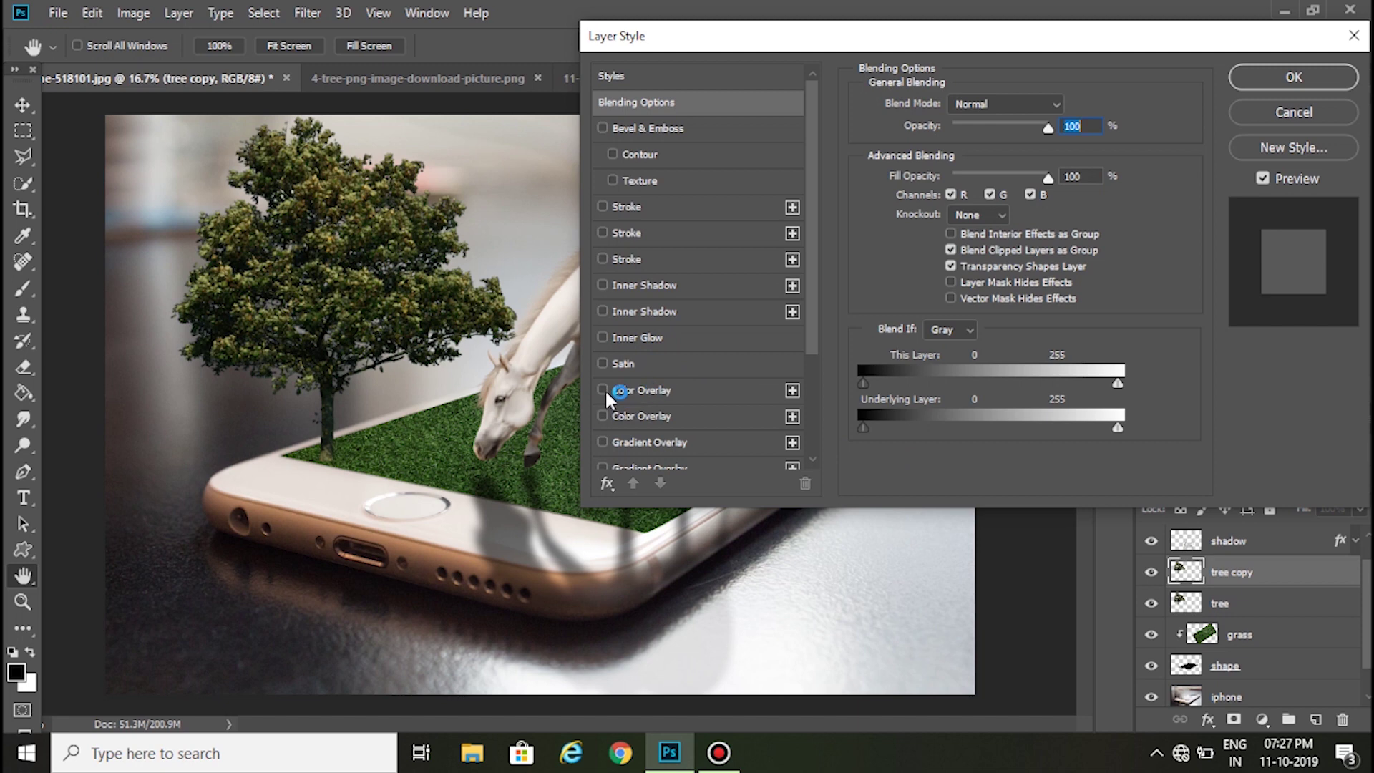
click(603, 389)
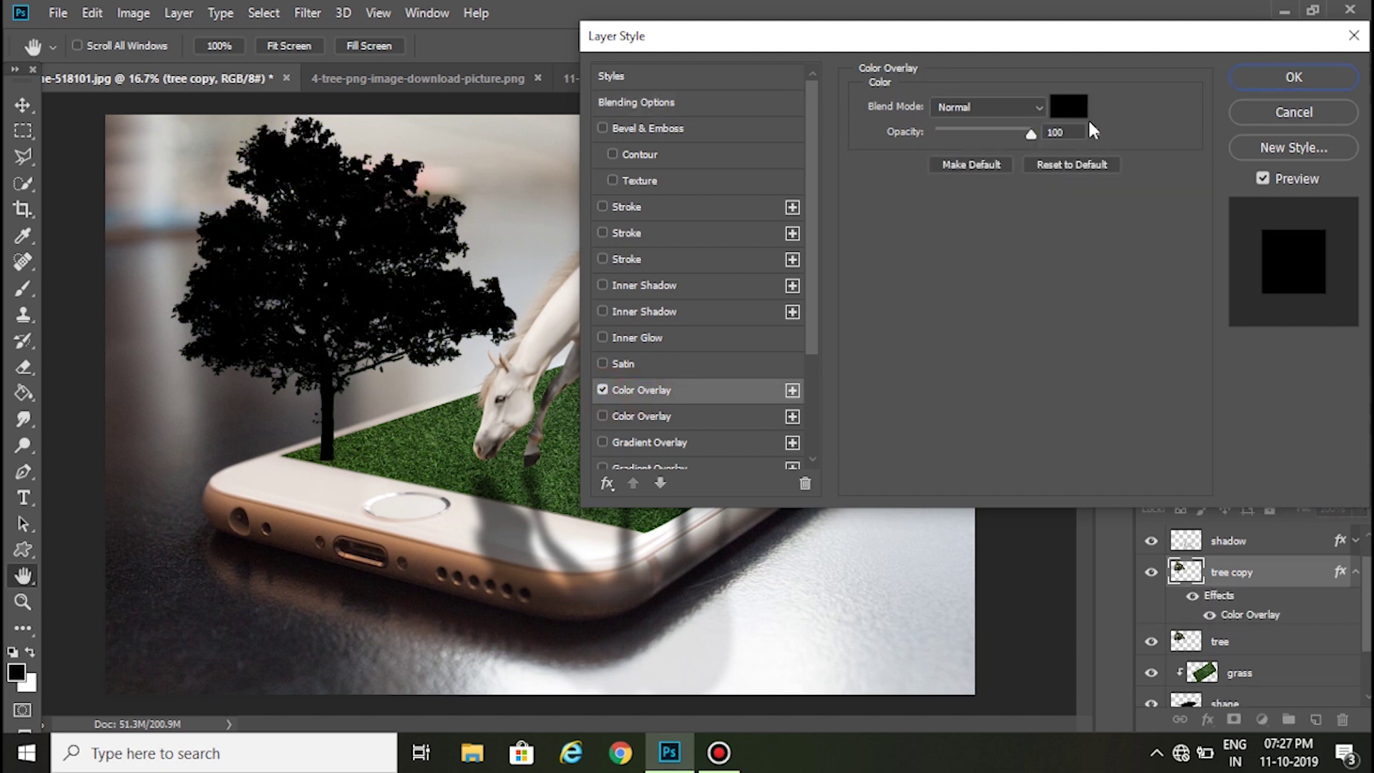
click(1068, 106)
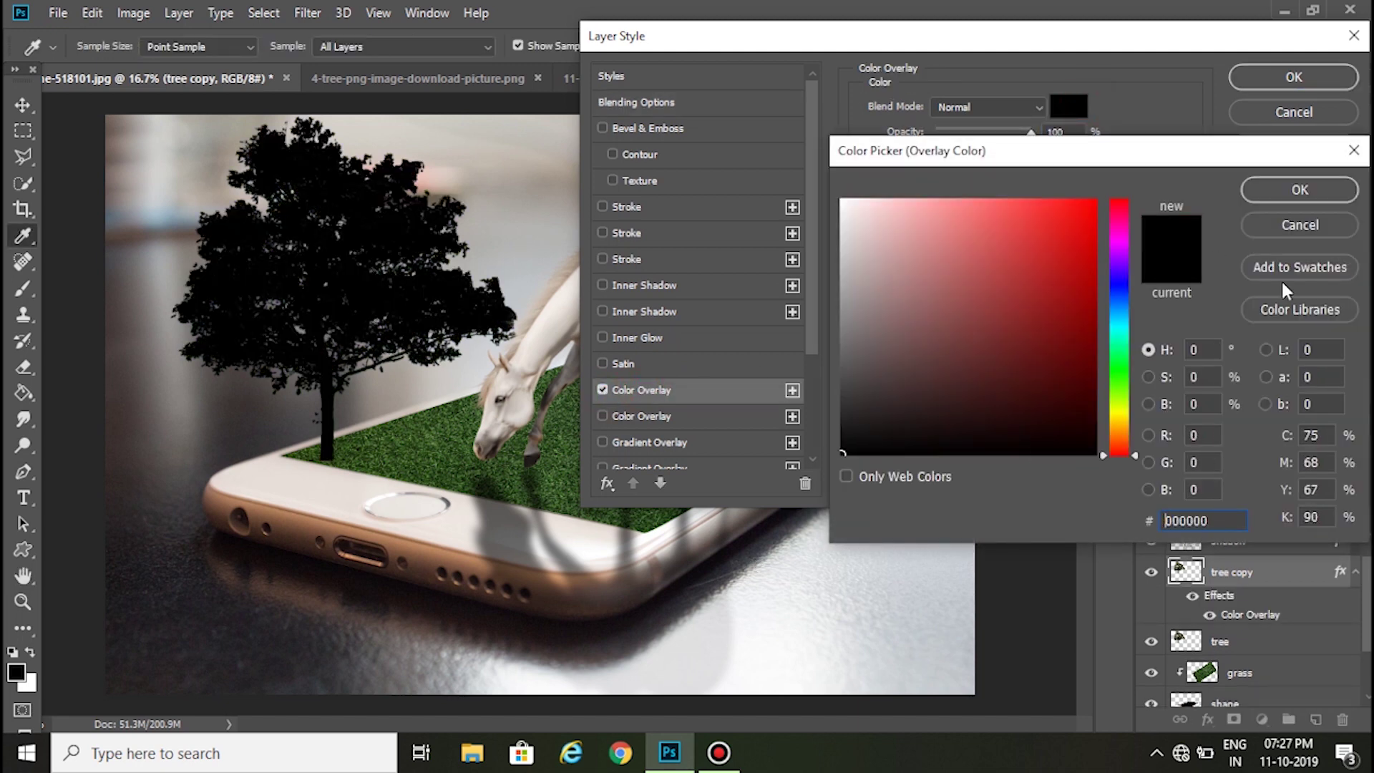
click(1299, 192)
double_click(1066, 133)
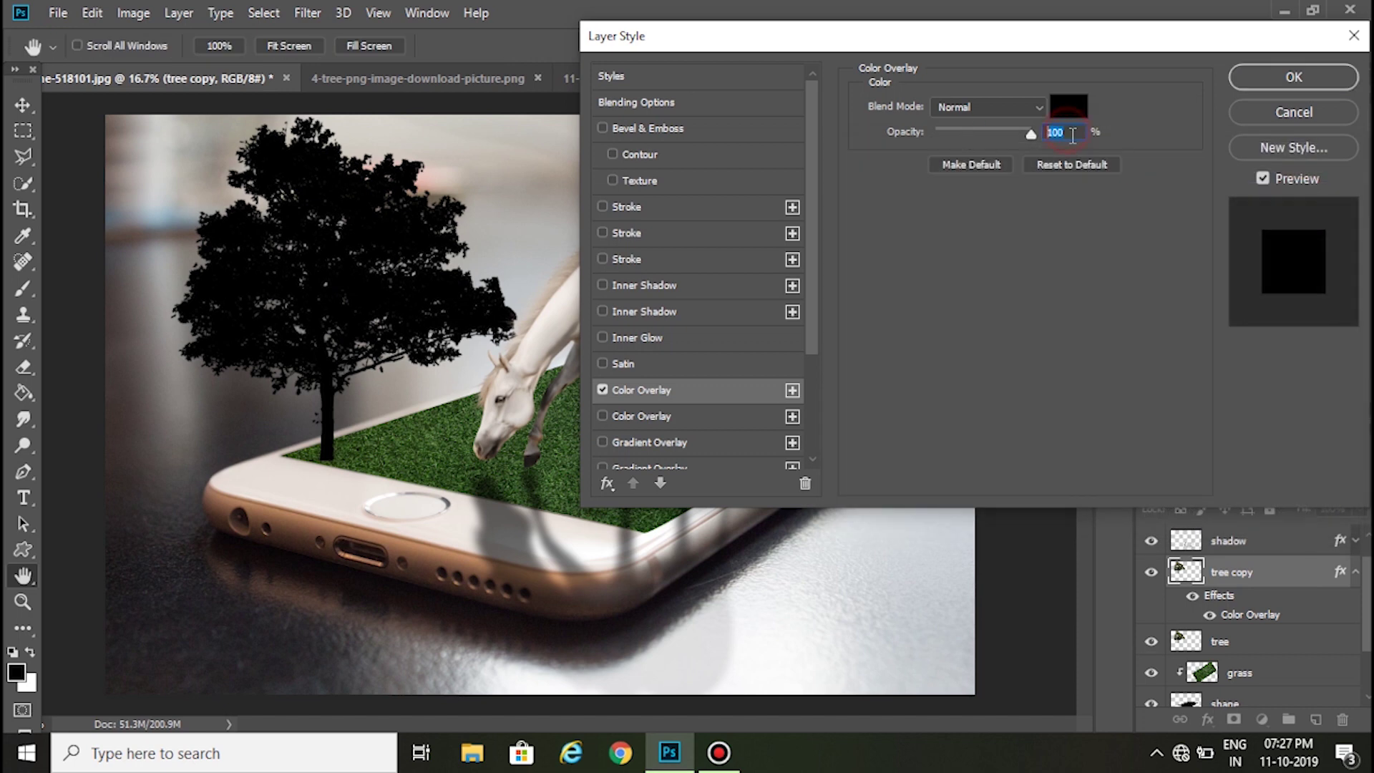
click(1268, 79)
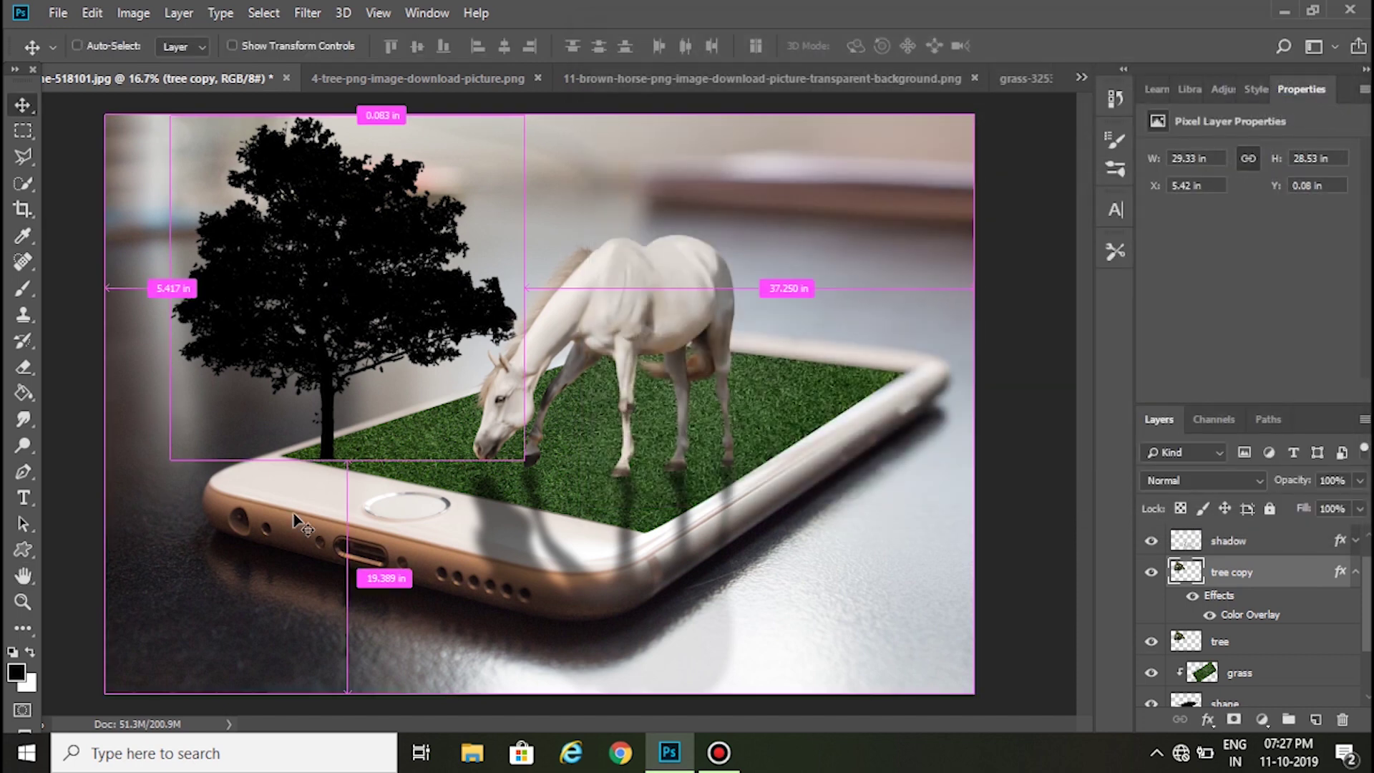
Flip the tree copy upside down and move it below the phone's bottom edge.
key(ctrl+t)
right_click(398, 386)
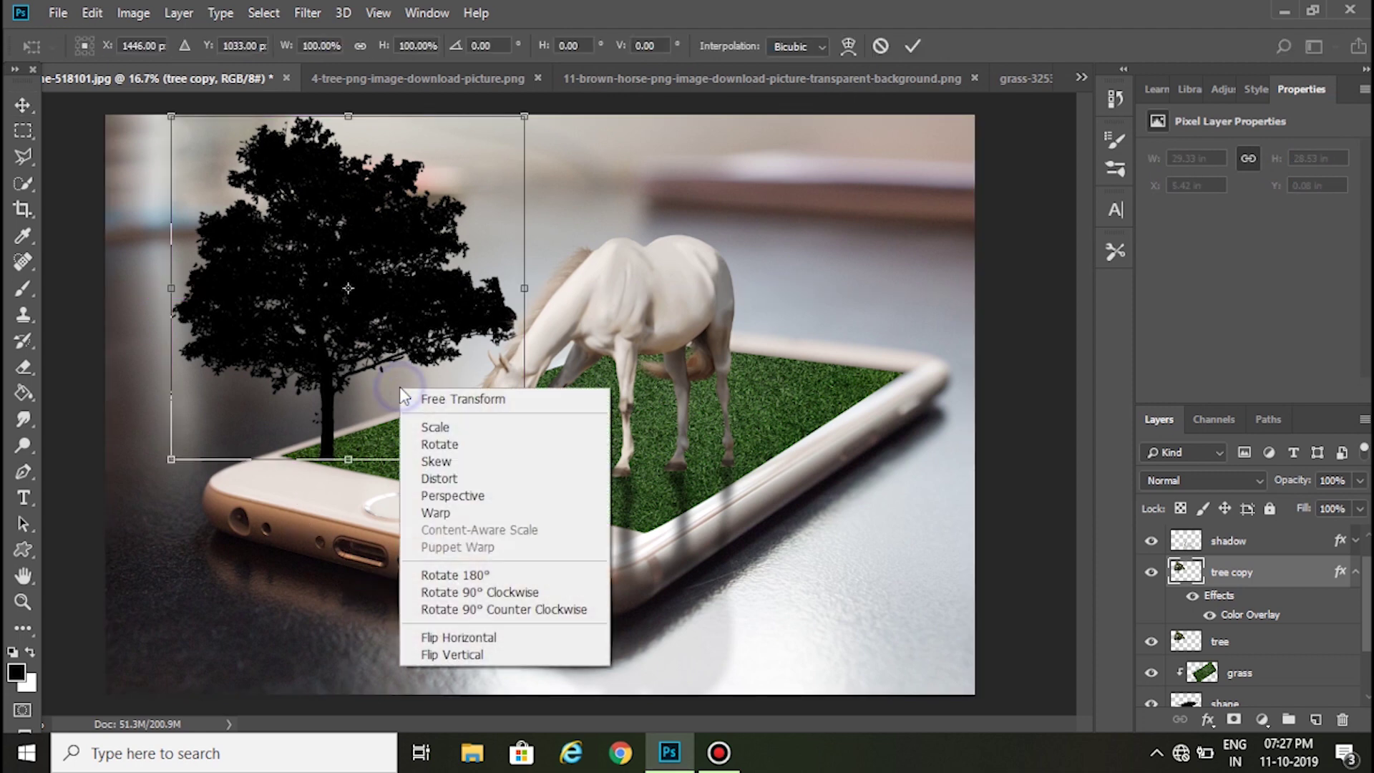
click(526, 580)
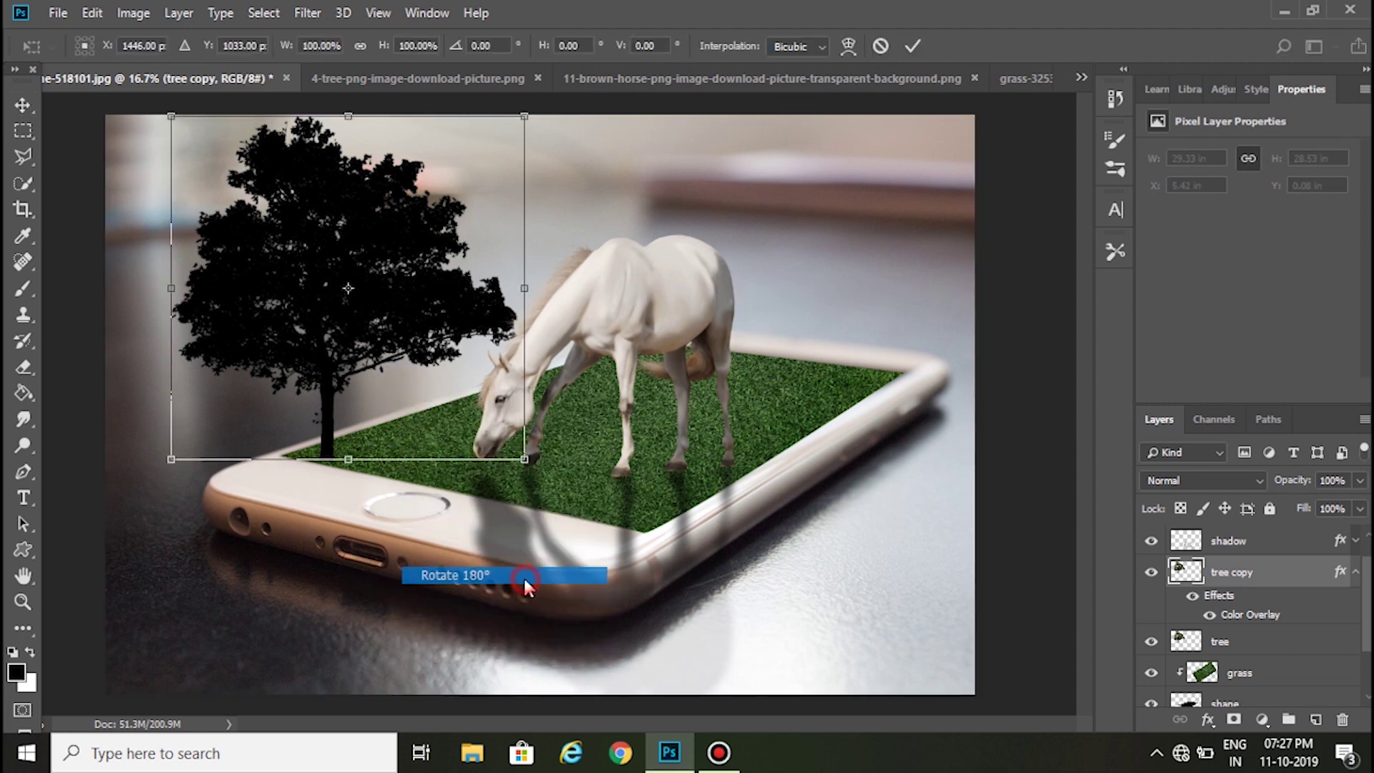
drag(444, 381, 404, 704)
key(Return)
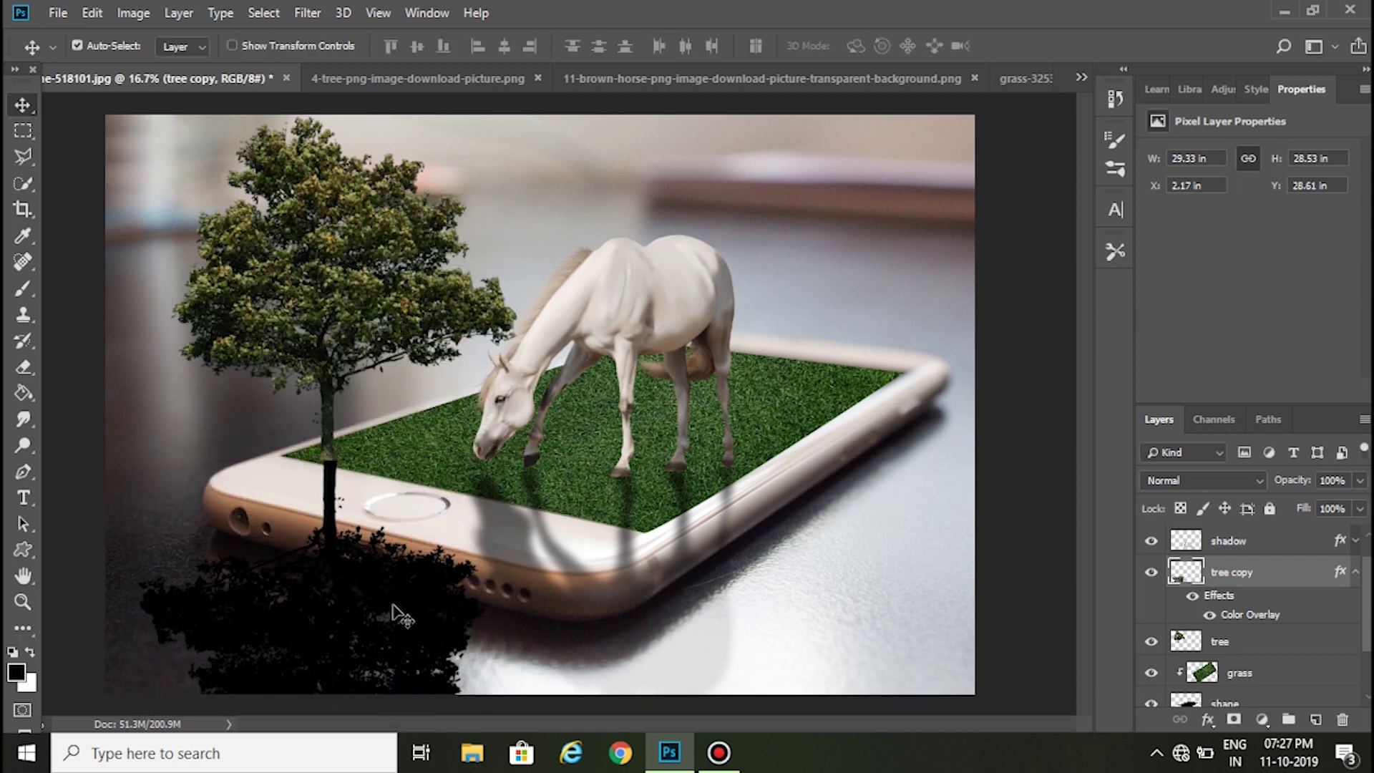
Scale the tree reflection to about 84%, shorten it from the bottom and widen it slightly.
key(ctrl)
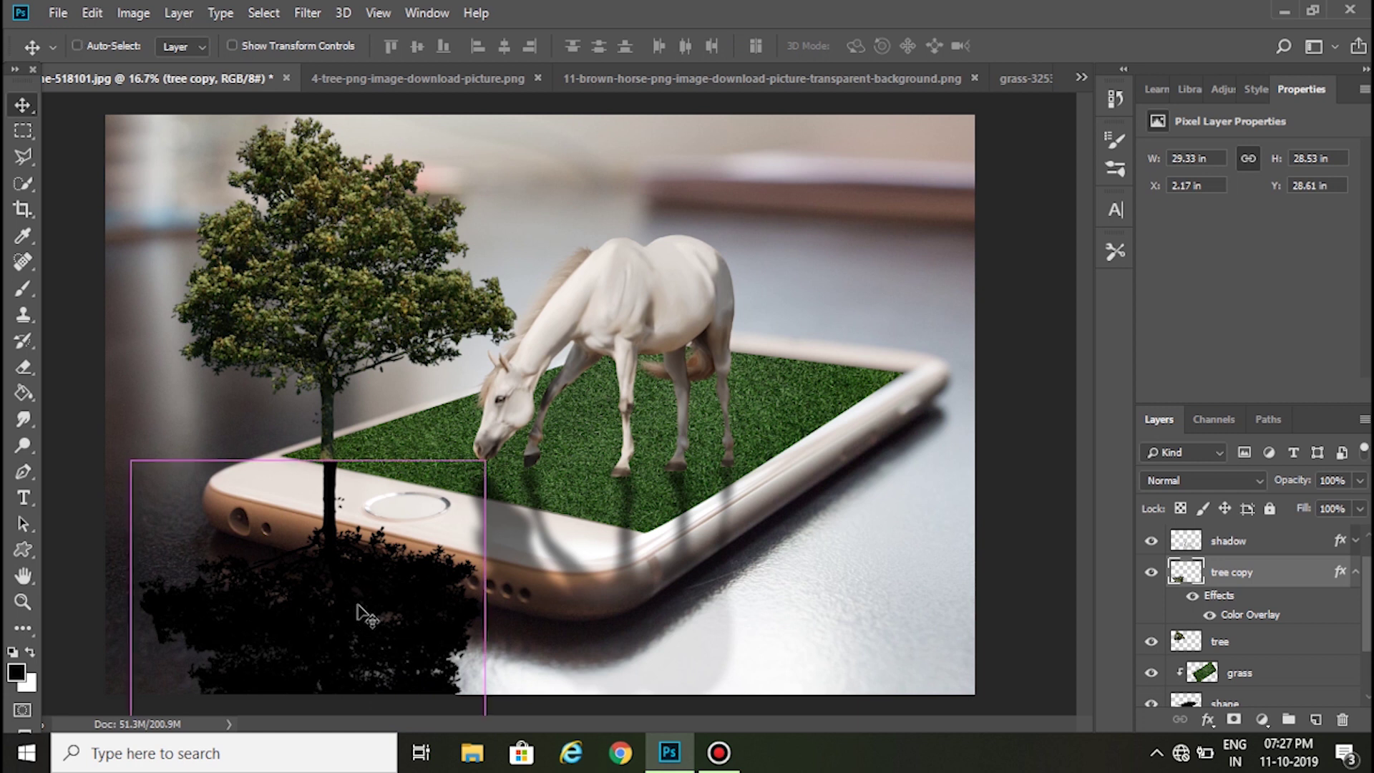
key(ctrl+t)
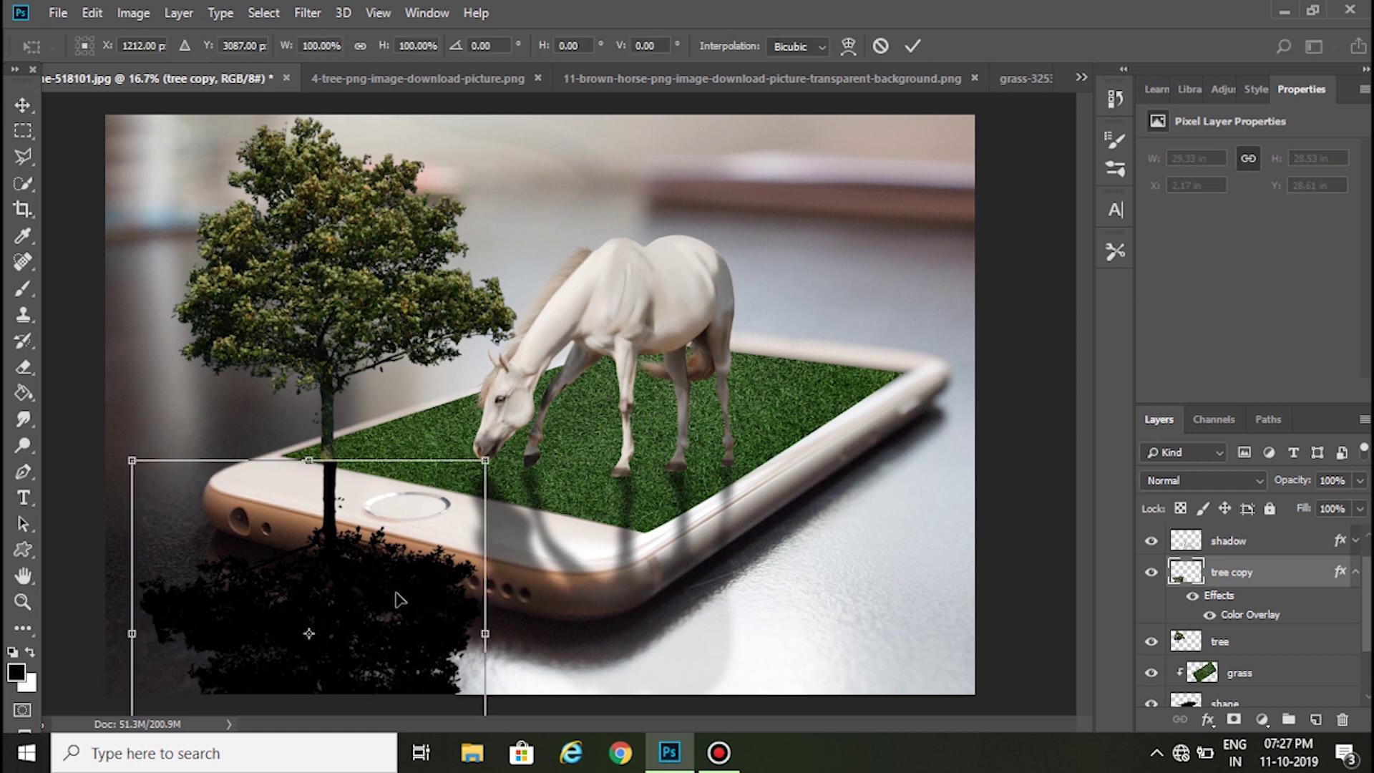
drag(485, 460, 456, 488)
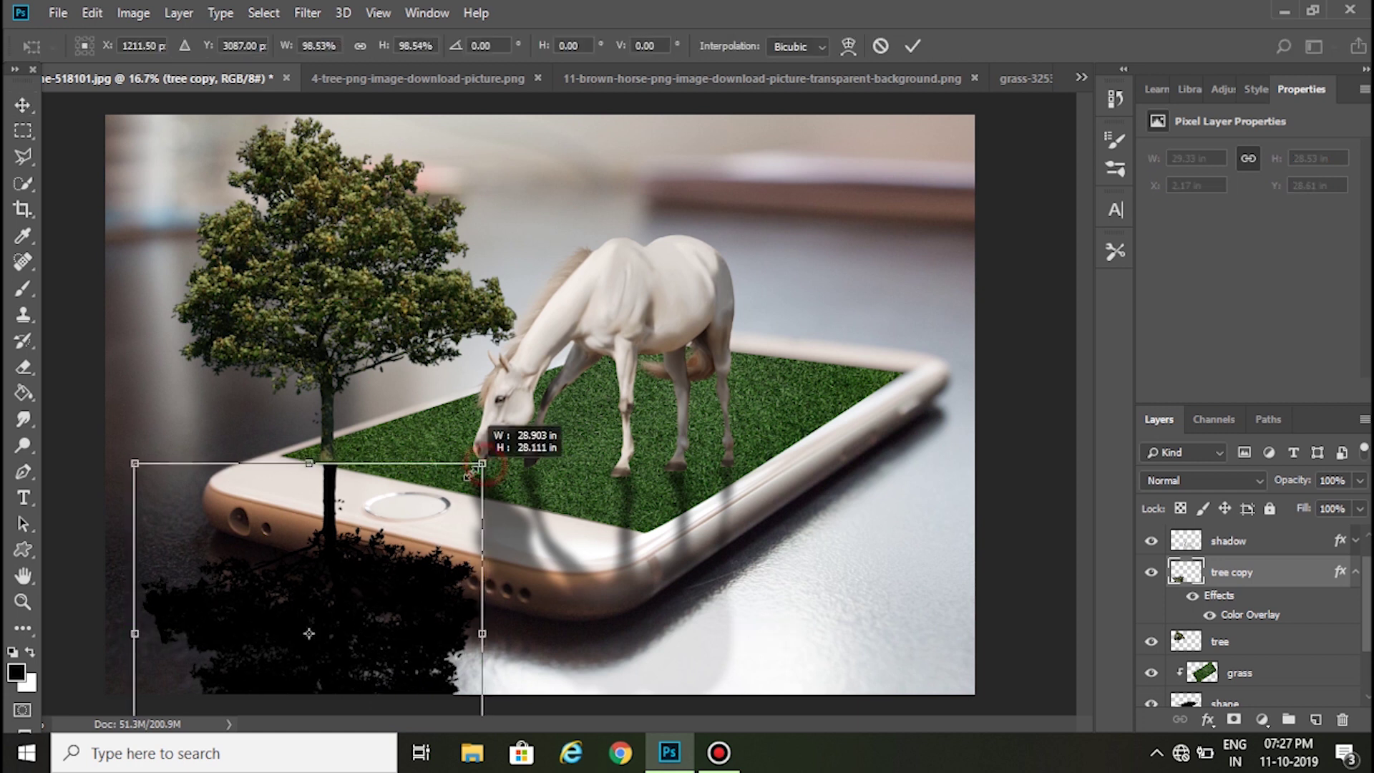
drag(370, 550, 366, 531)
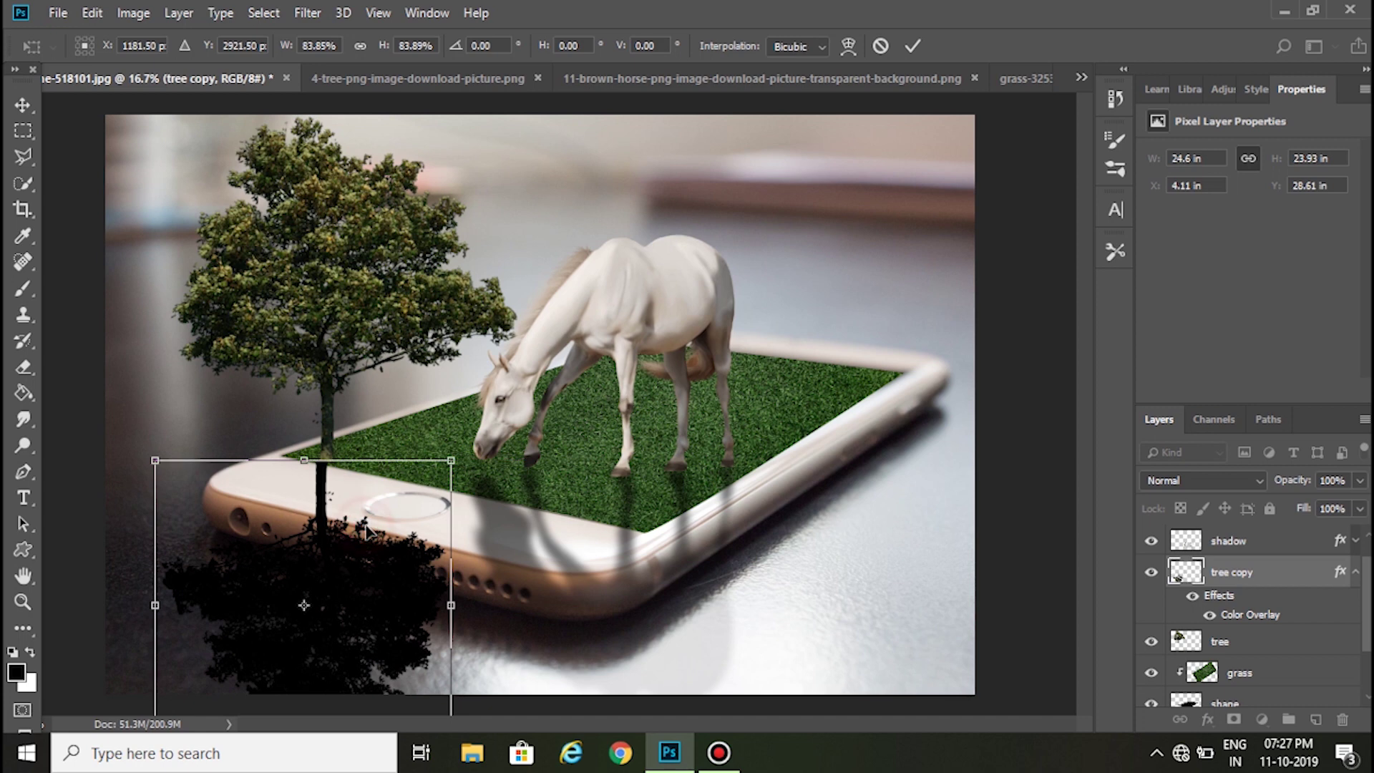
key(ctrl+minus)
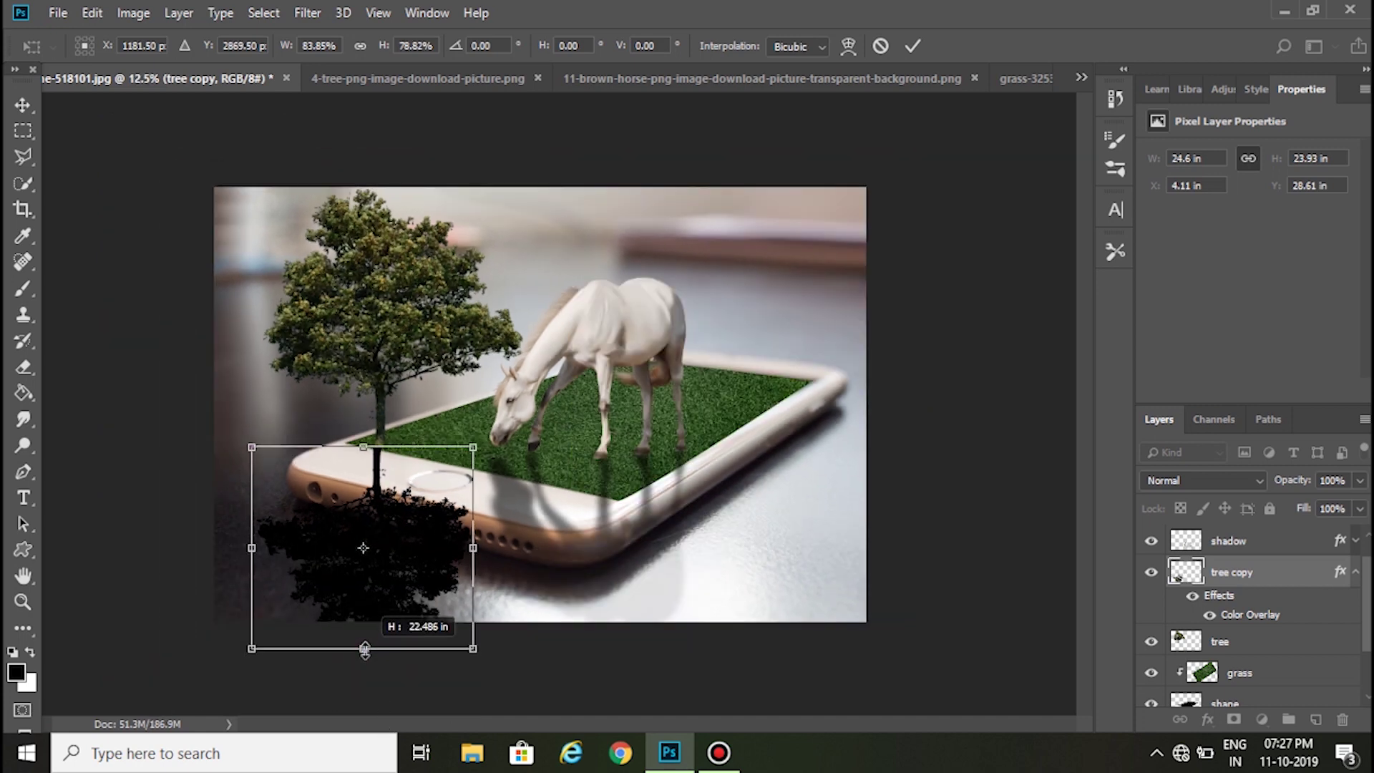
drag(366, 666, 365, 647)
mouse_move(472, 551)
mouse_down()
mouse_move(485, 551)
mouse_move(442, 540)
mouse_up()
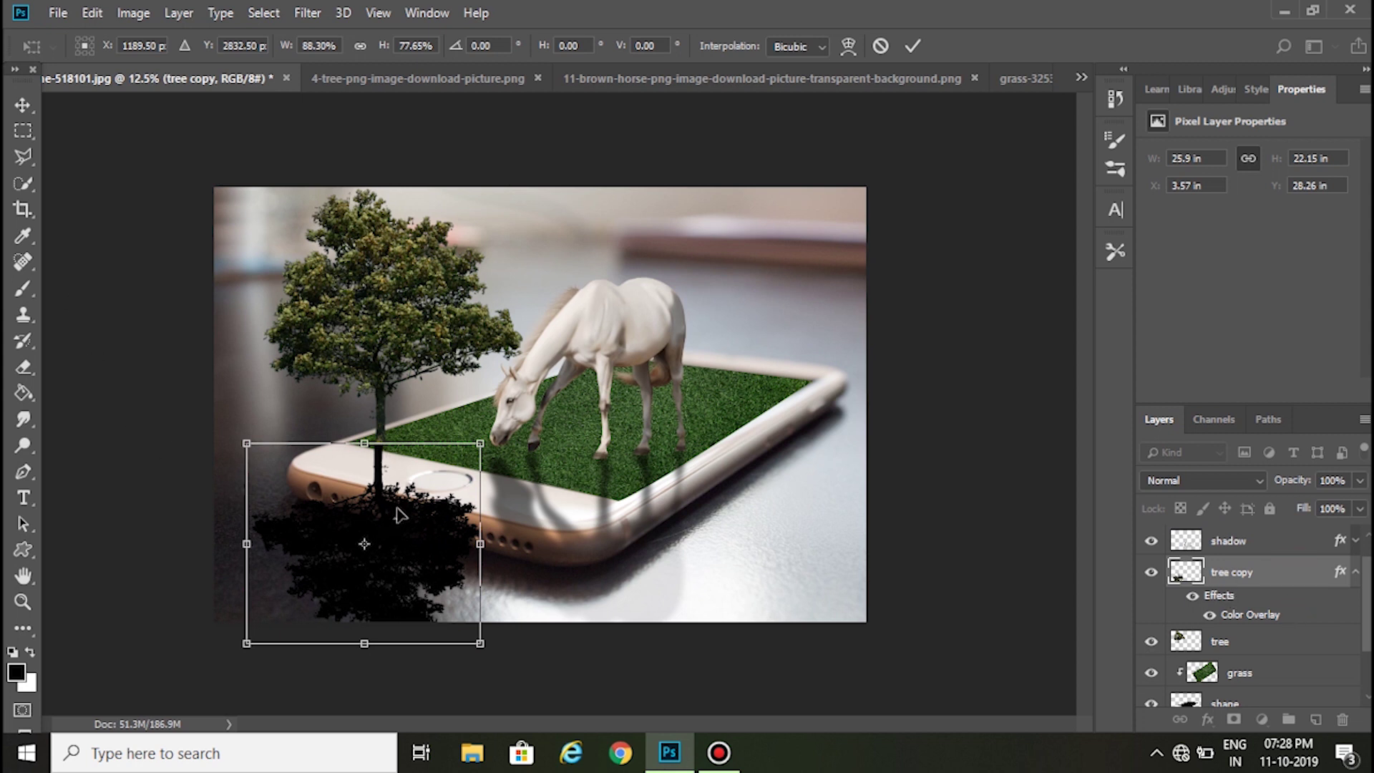
key(Right)
key(Right)
key(Right)
key(Right)
key(Right)
key(Right)
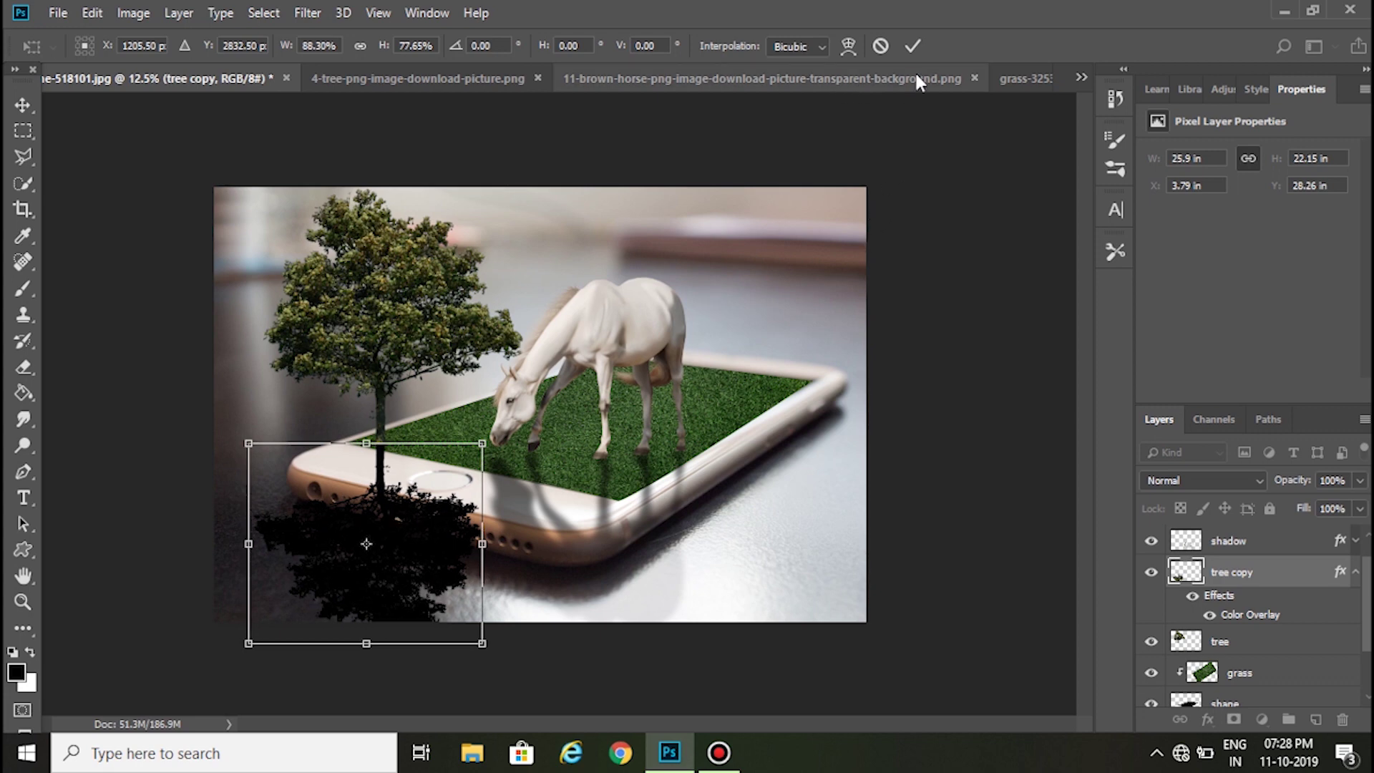
Warp the tree reflection so it bends to meet the trunk.
click(847, 46)
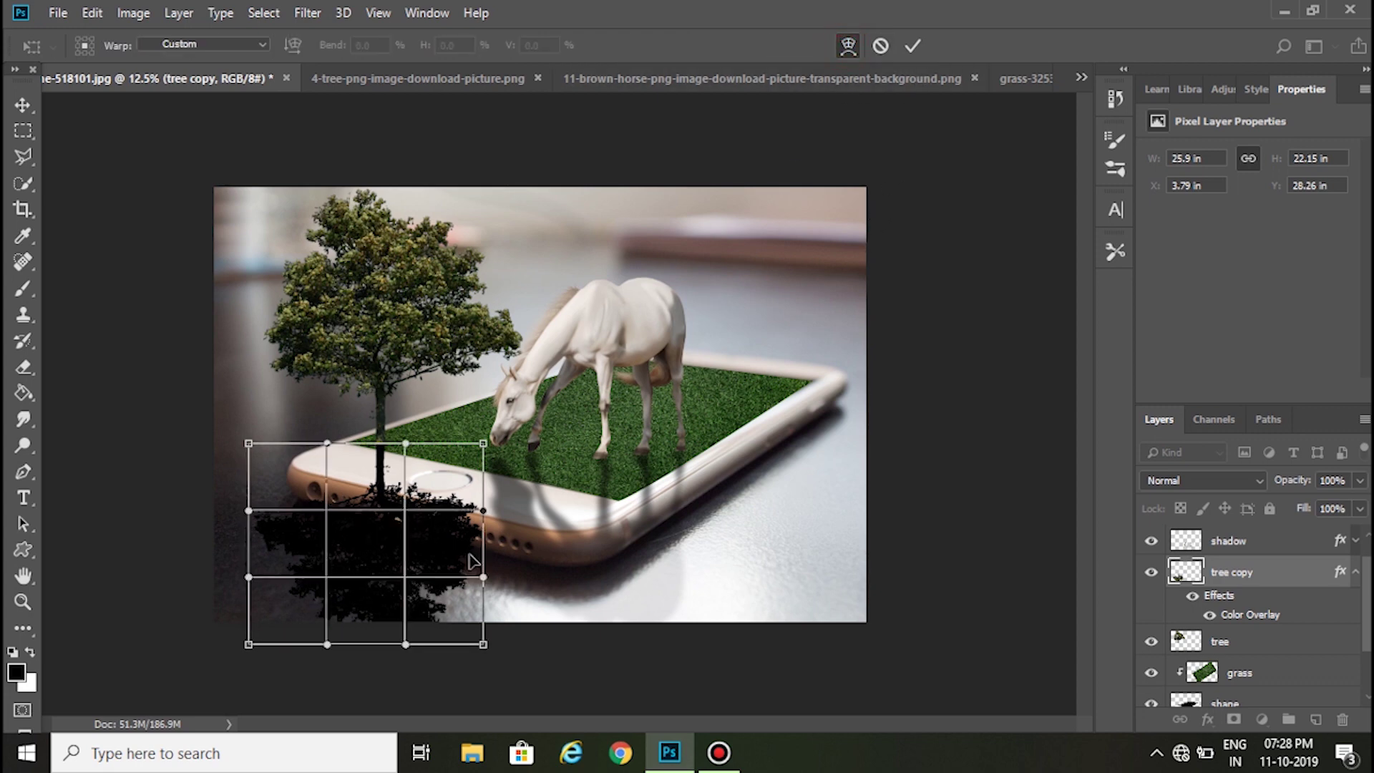
key(ctrl+plus)
key(ctrl+plus)
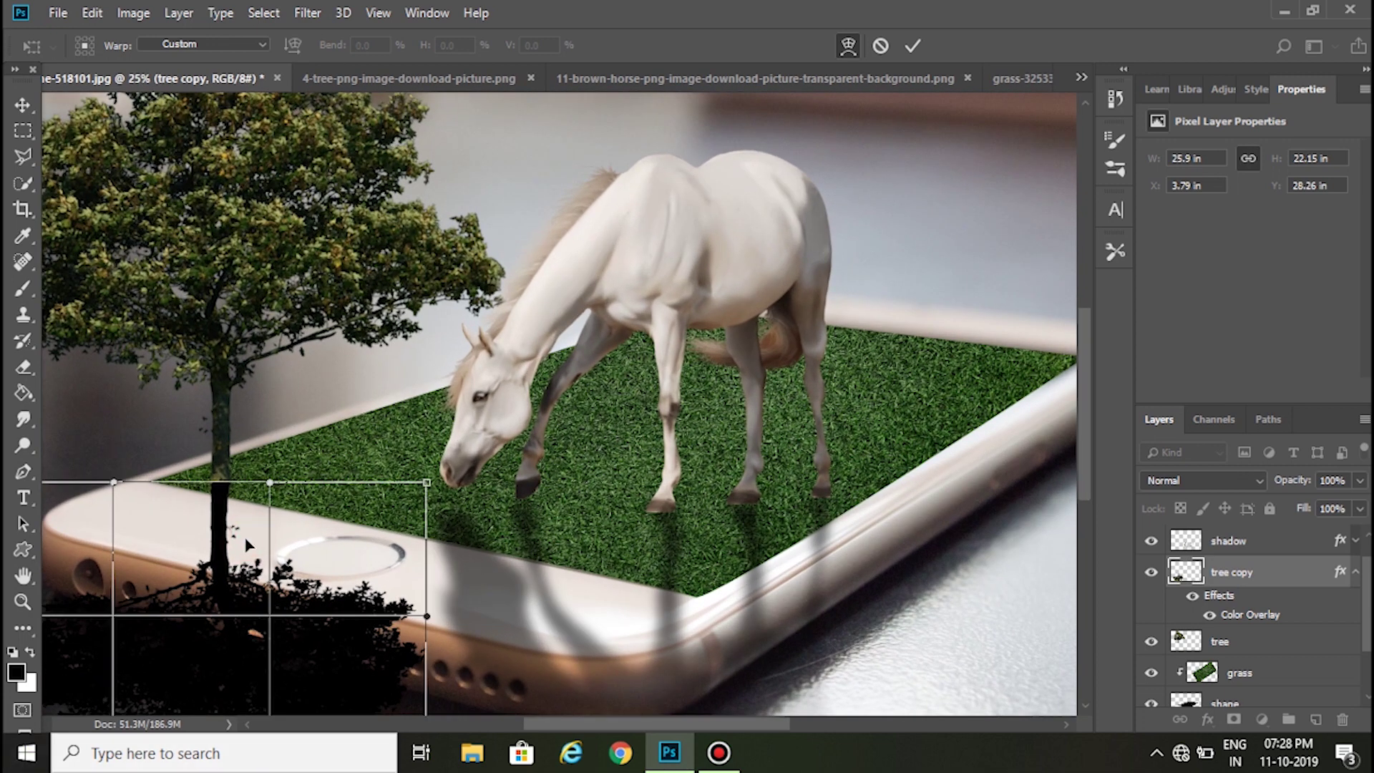
drag(242, 540, 249, 554)
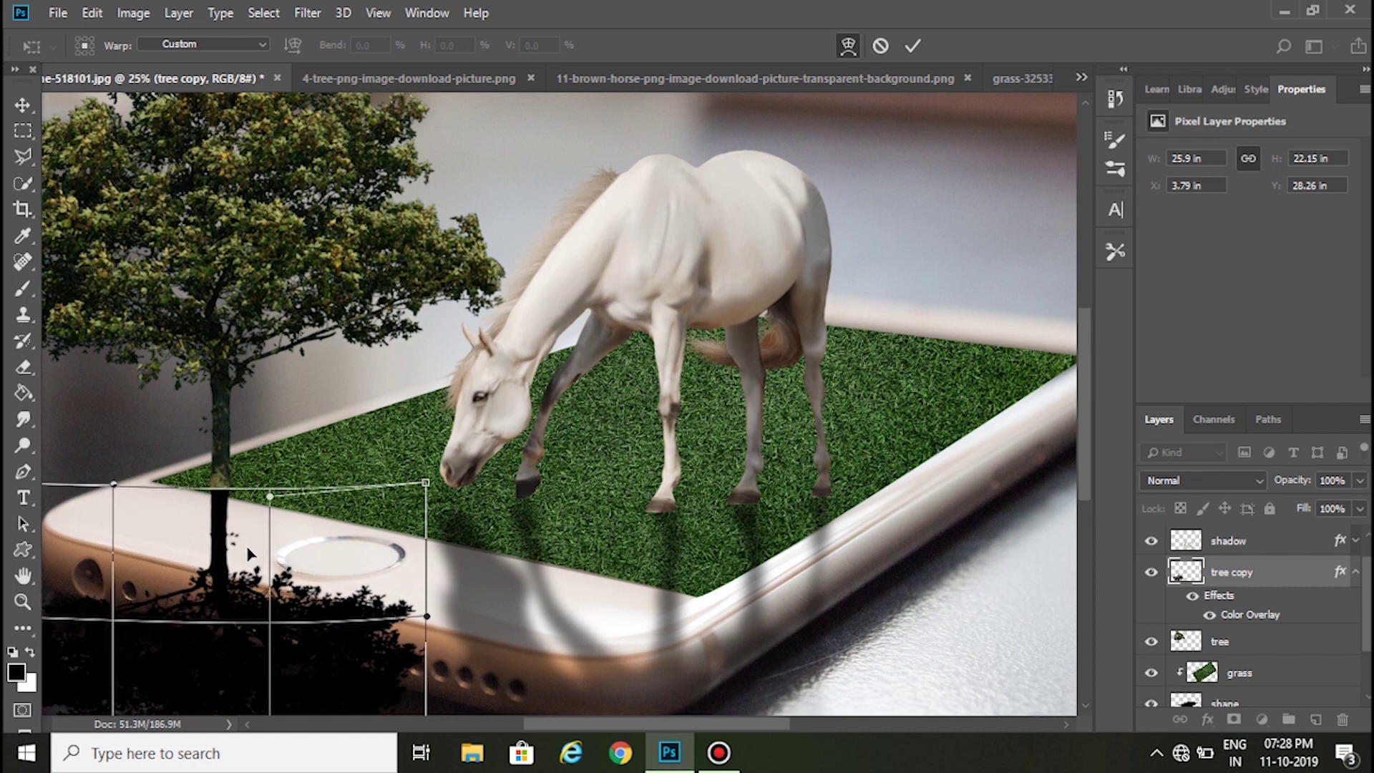
click(912, 44)
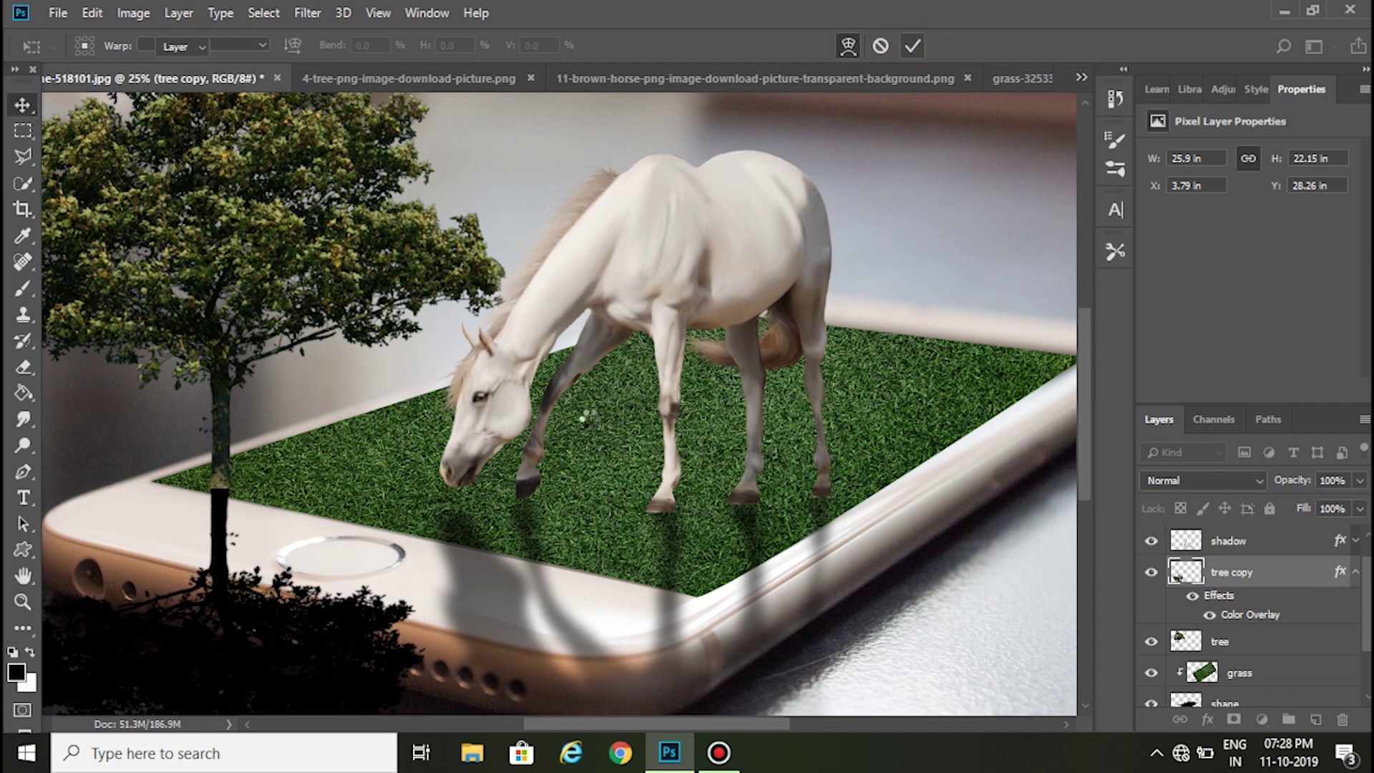
Stack the tree copy layer beneath the tree layer.
click(1354, 579)
mouse_move(1278, 572)
mouse_down()
mouse_move(1278, 606)
mouse_move(1167, 608)
mouse_up()
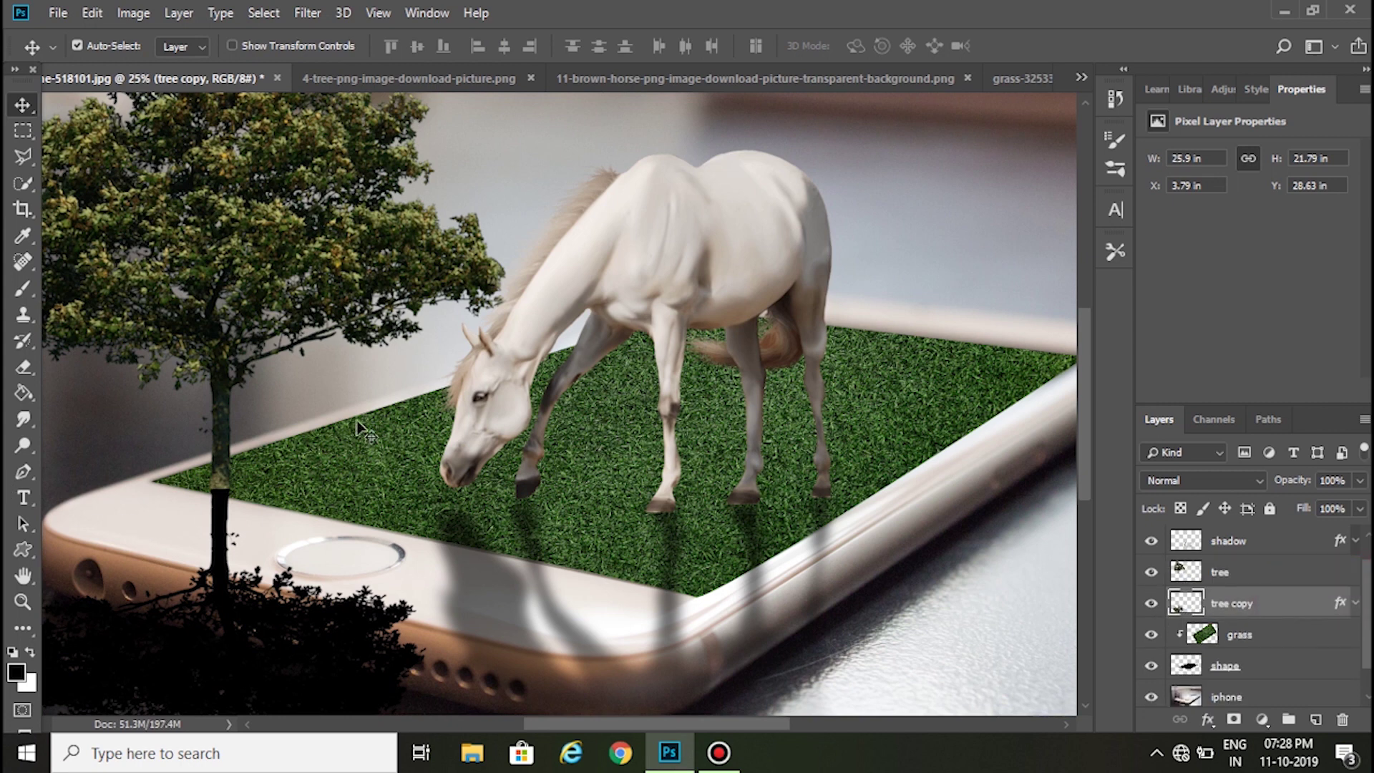
key(ctrl+minus)
key(ctrl+minus)
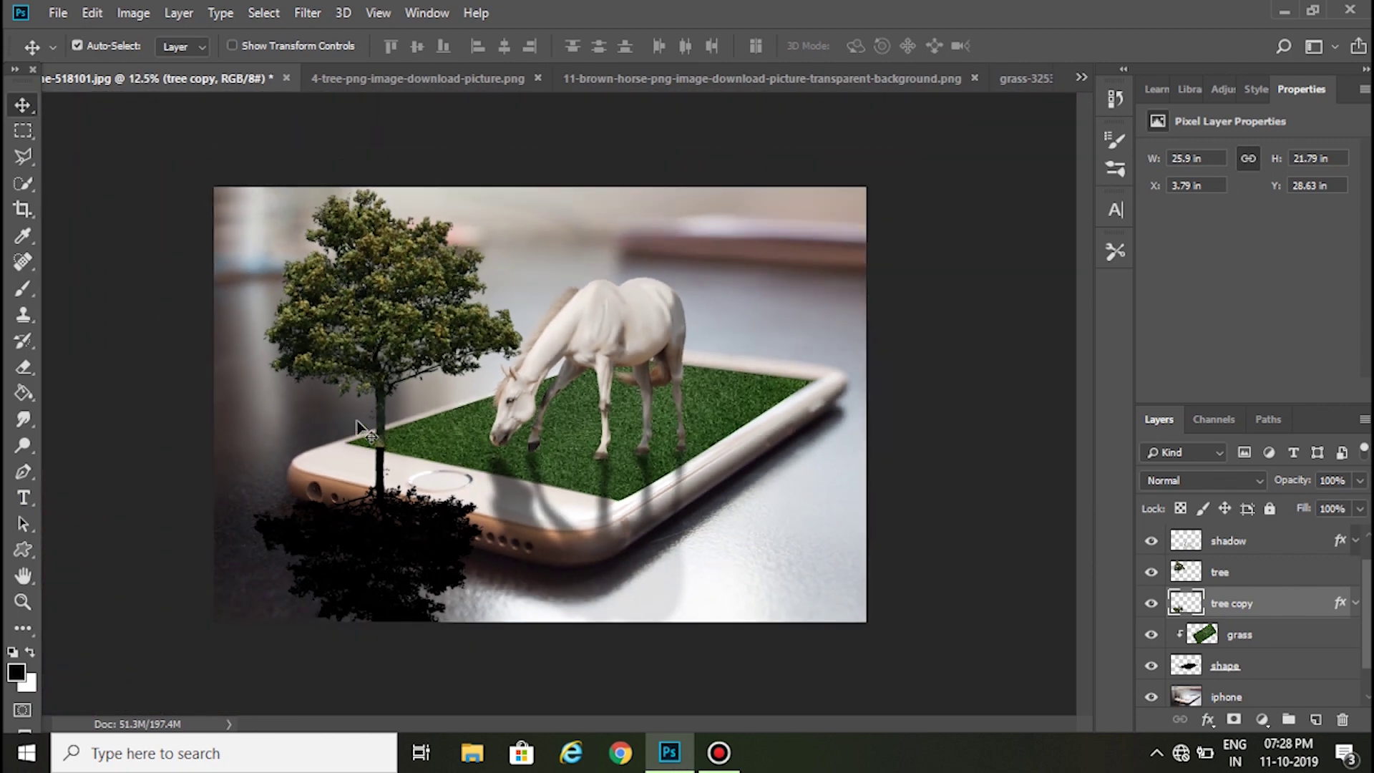
Apply a 6.8-pixel Gaussian Blur to the tree reflection.
click(304, 13)
mouse_move(318, 241)
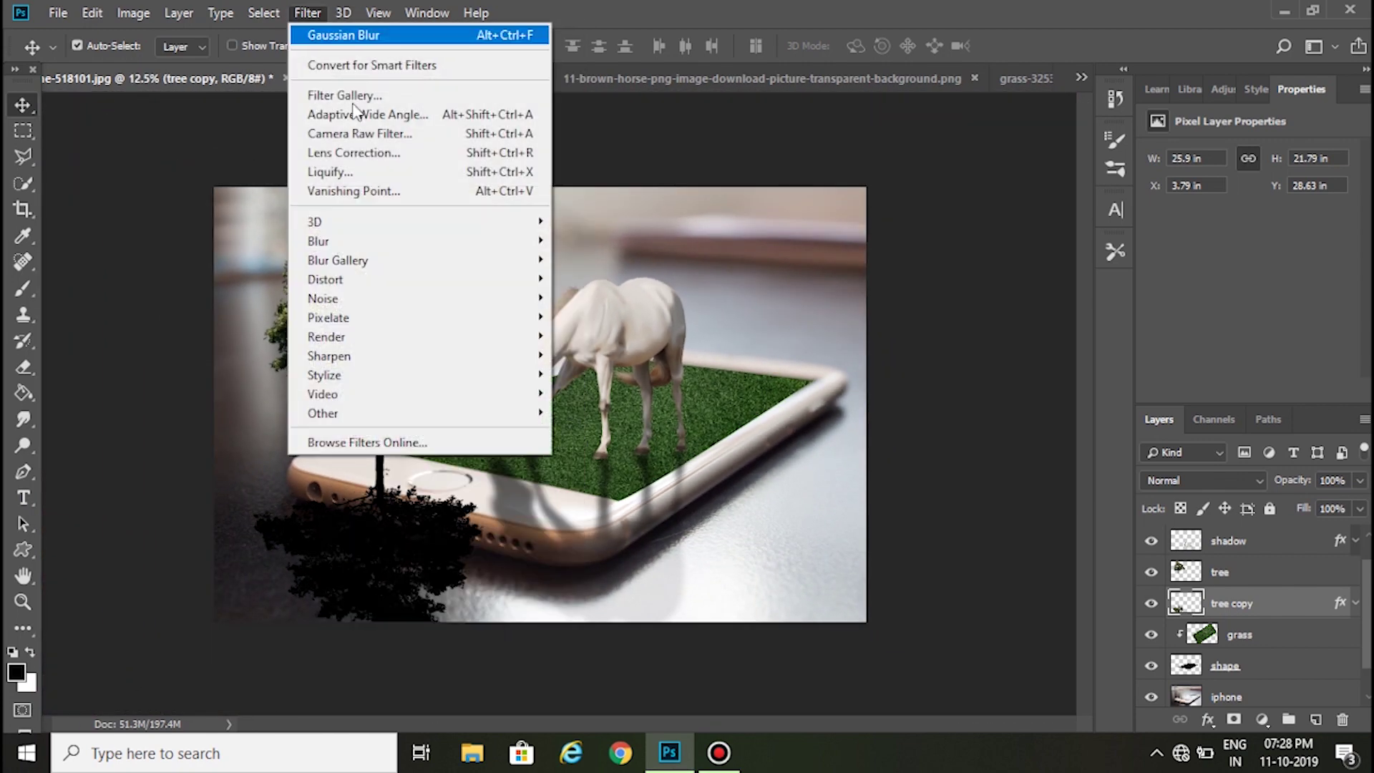
mouse_move(419, 240)
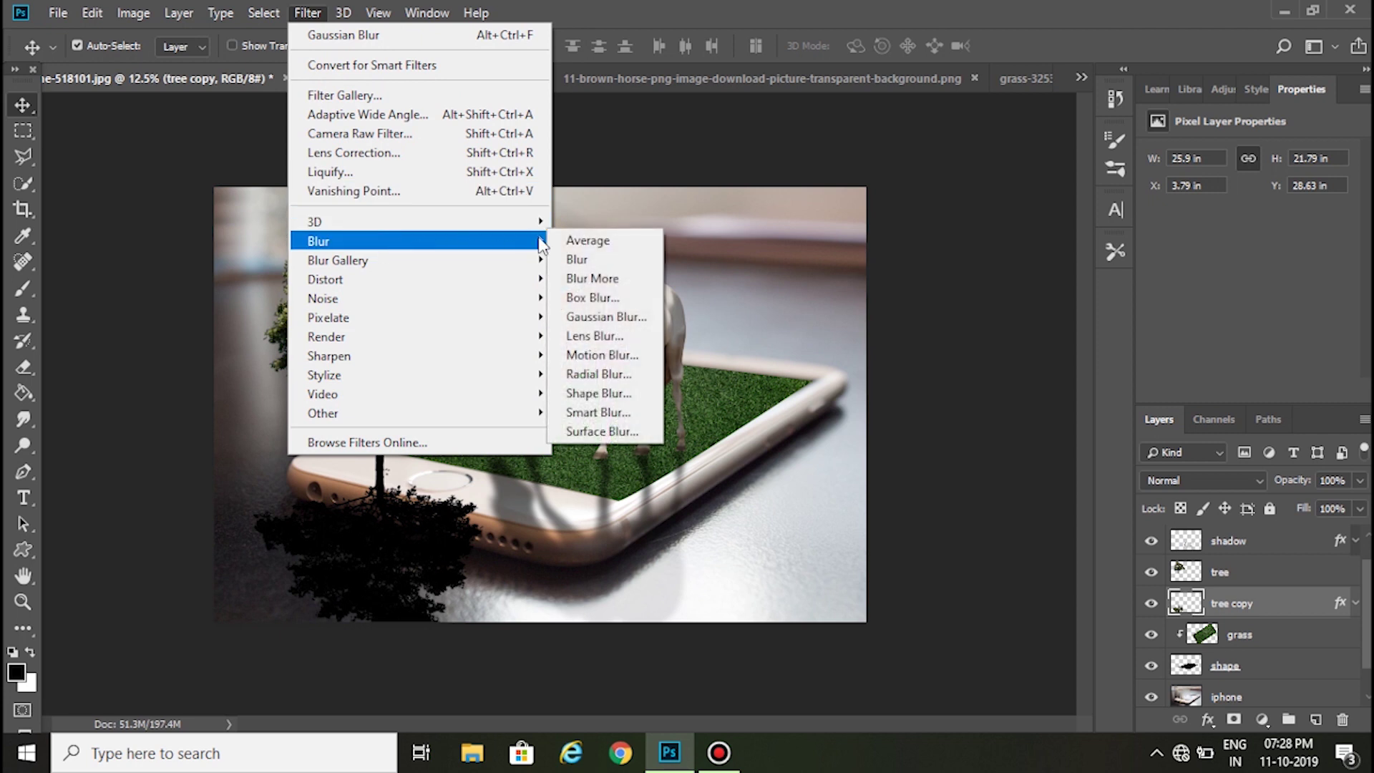
click(596, 317)
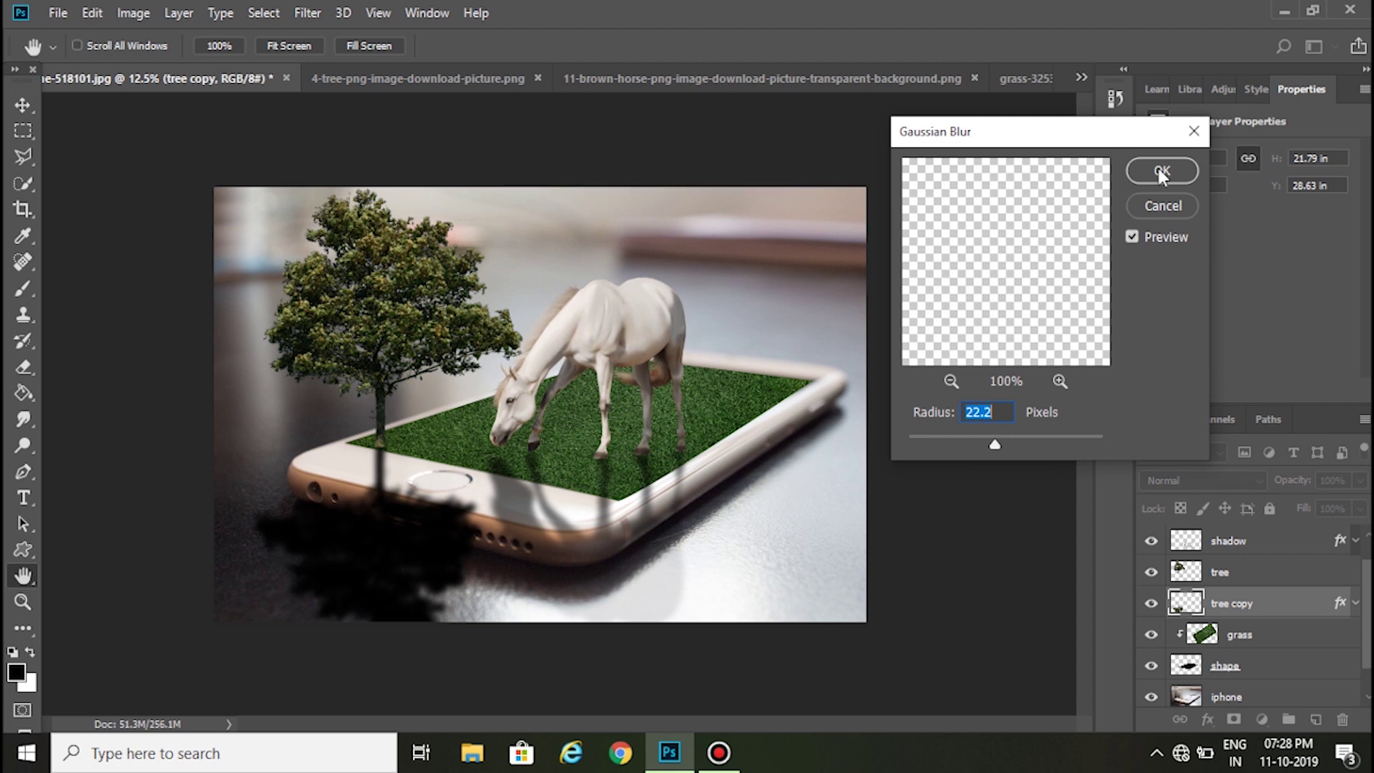
drag(998, 449, 971, 449)
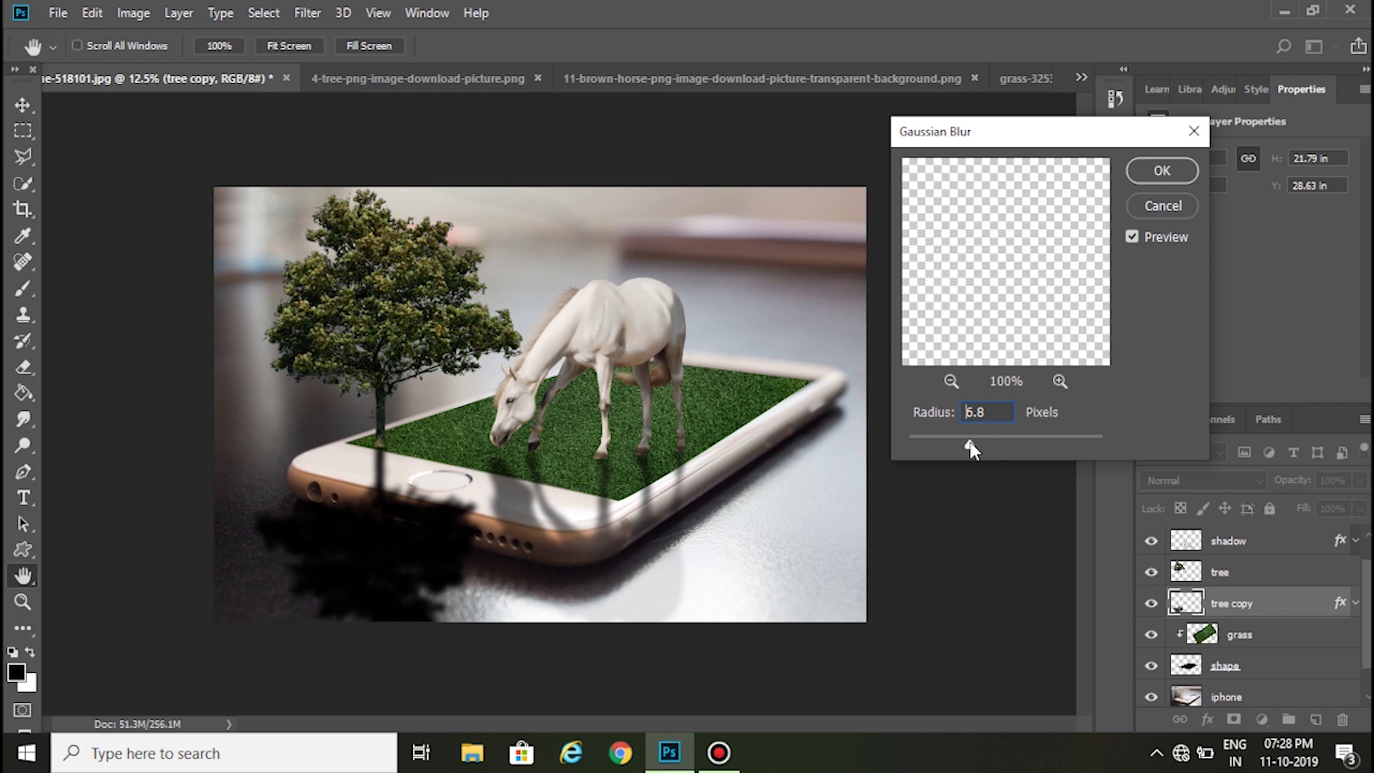
click(1161, 170)
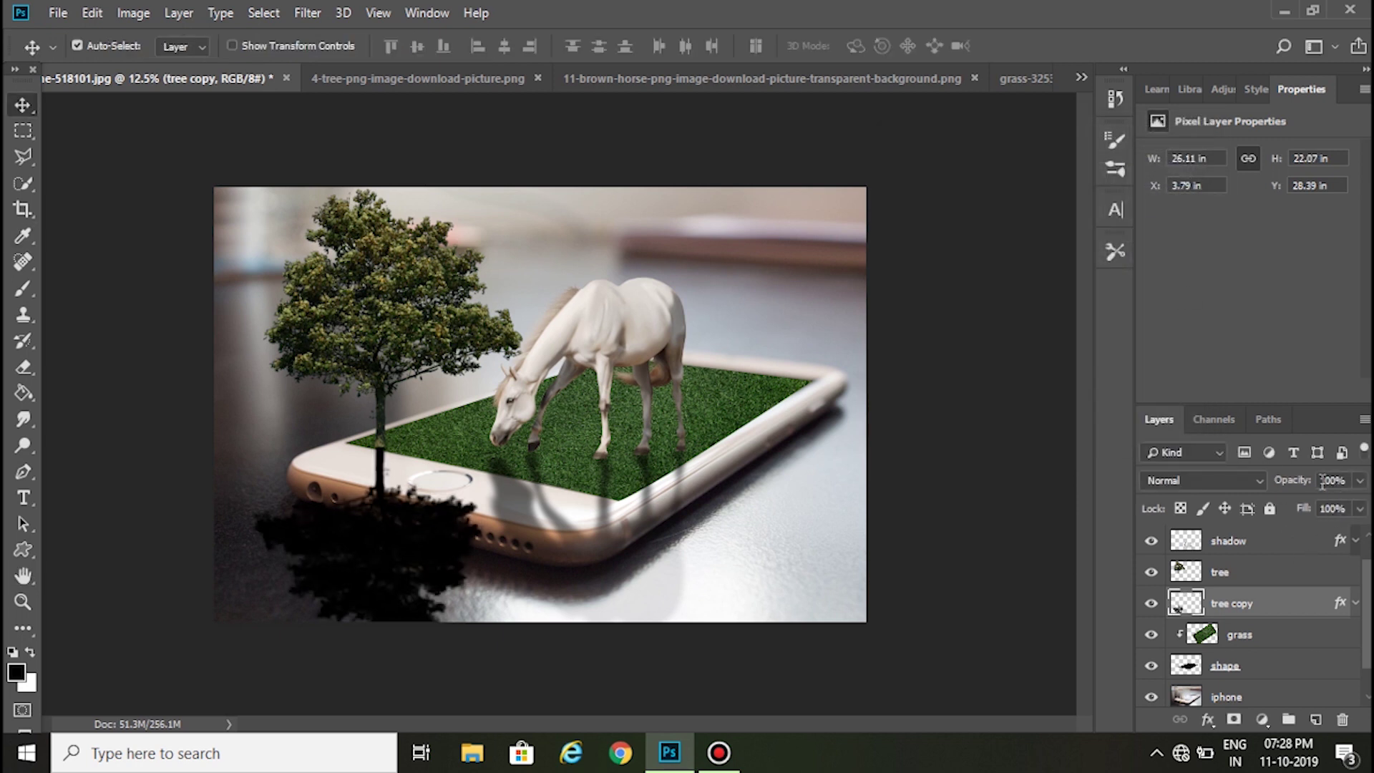
Lower the tree reflection to 51% opacity and erase its lower part below the phone.
drag(1308, 485, 1258, 487)
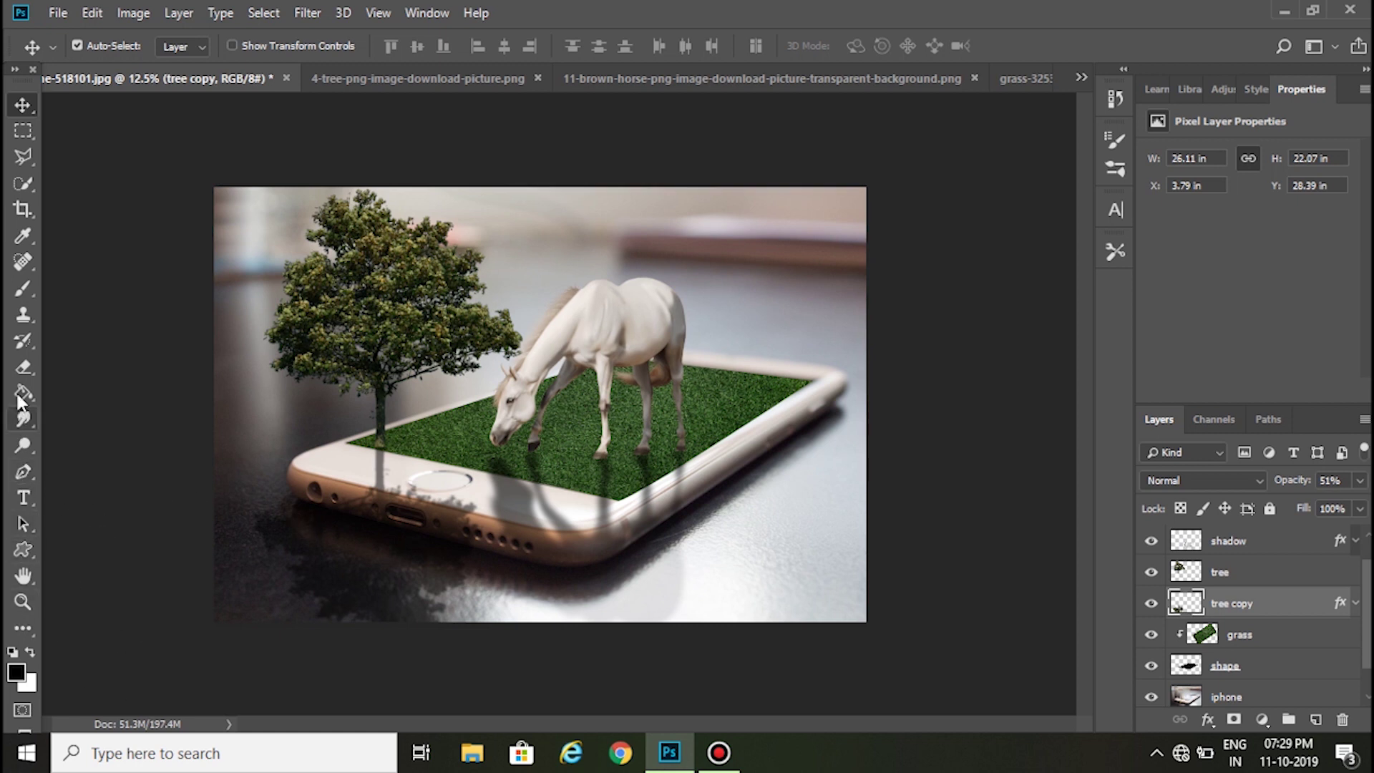
click(28, 372)
mouse_move(327, 603)
mouse_down()
mouse_move(438, 601)
mouse_move(258, 591)
mouse_move(439, 593)
mouse_move(331, 613)
mouse_move(305, 589)
mouse_move(435, 610)
mouse_move(380, 623)
mouse_move(286, 537)
mouse_move(359, 598)
mouse_move(266, 548)
mouse_move(386, 582)
mouse_move(460, 583)
mouse_move(320, 579)
mouse_up()
mouse_move(435, 628)
mouse_down()
mouse_move(423, 635)
mouse_move(294, 523)
mouse_up()
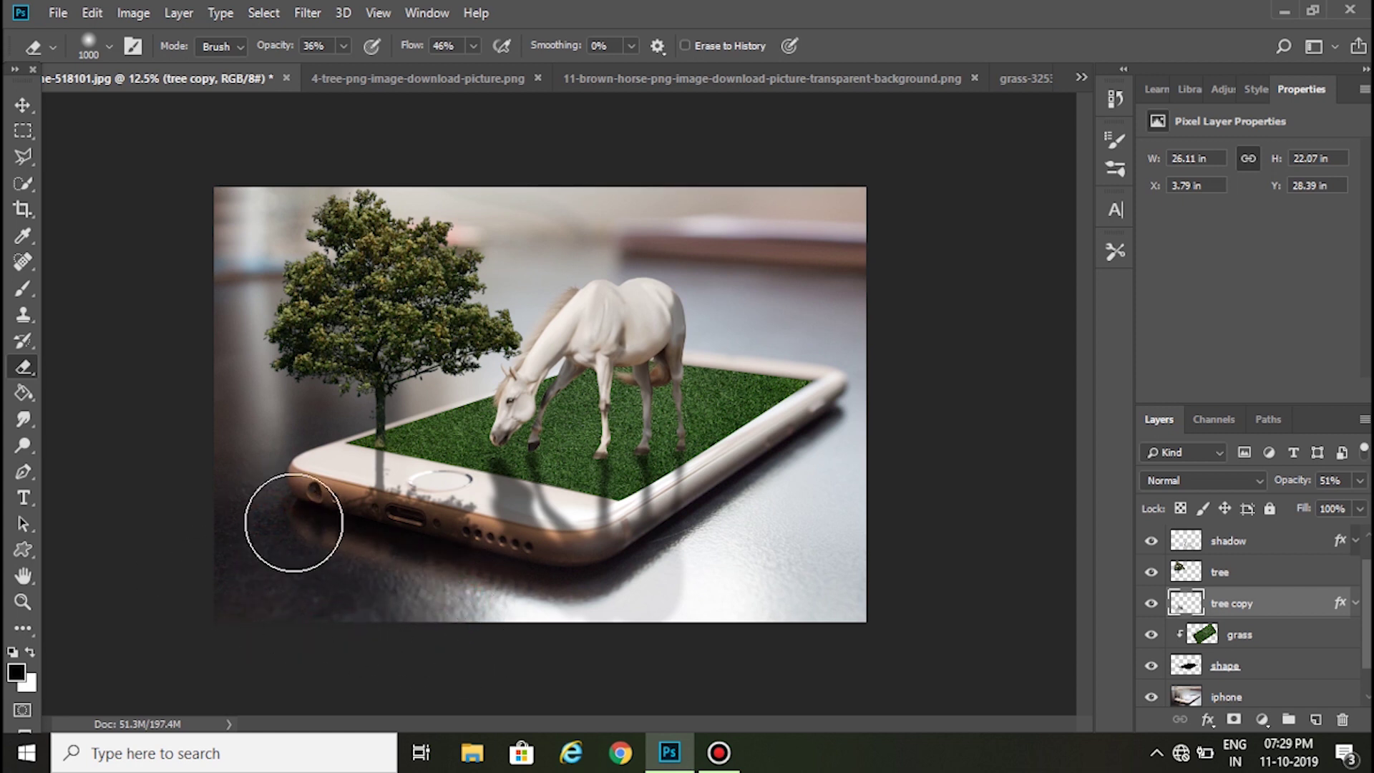
click(24, 106)
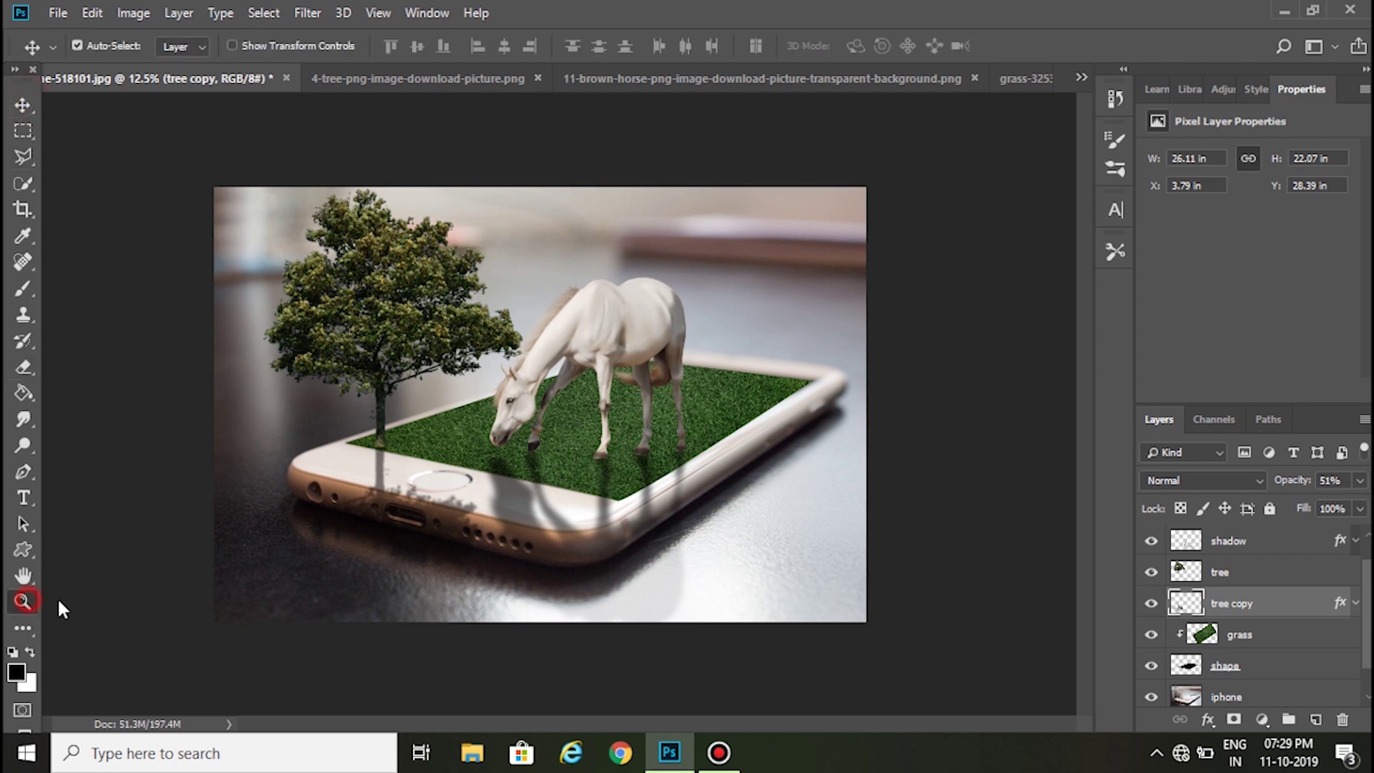
Zoom into the trunk base and paint soft shading on the tree copy with a small brush.
click(23, 600)
click(398, 452)
click(327, 474)
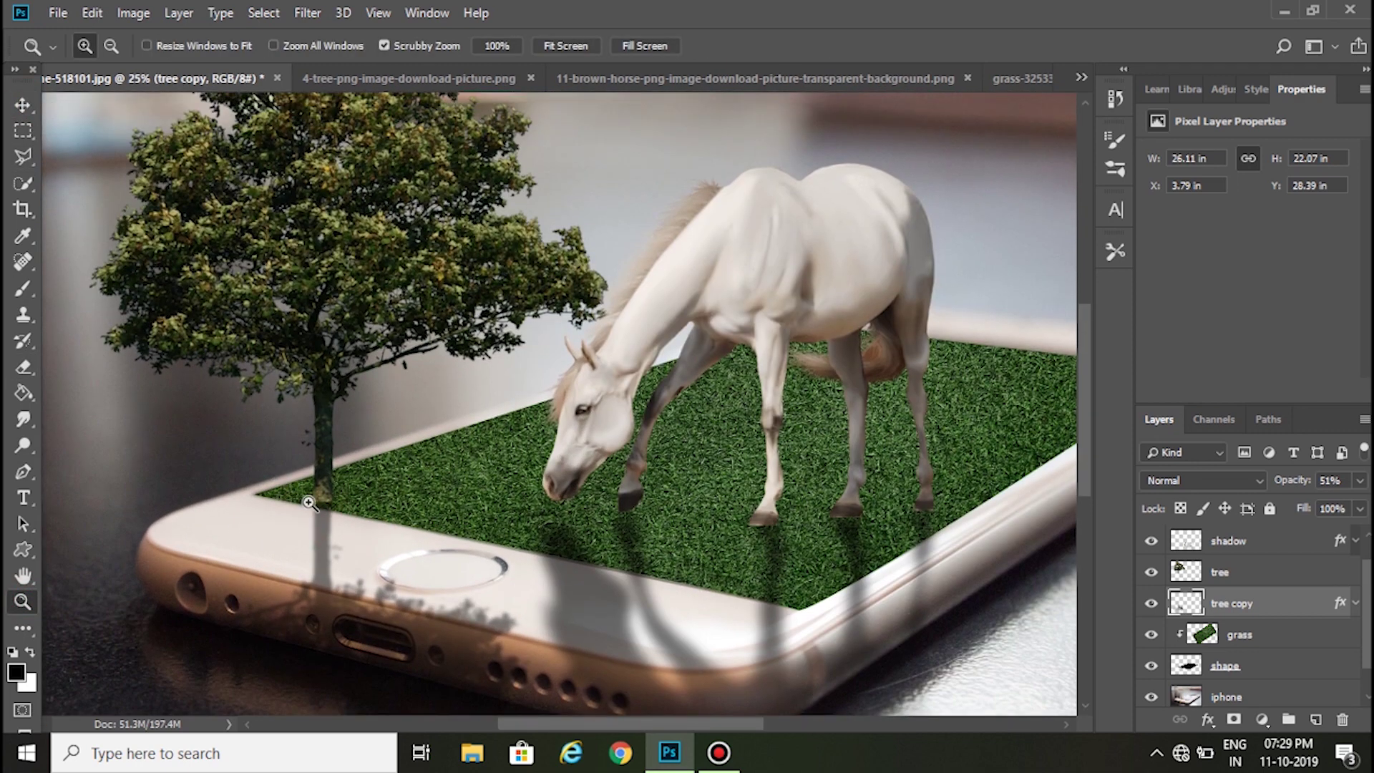
click(307, 501)
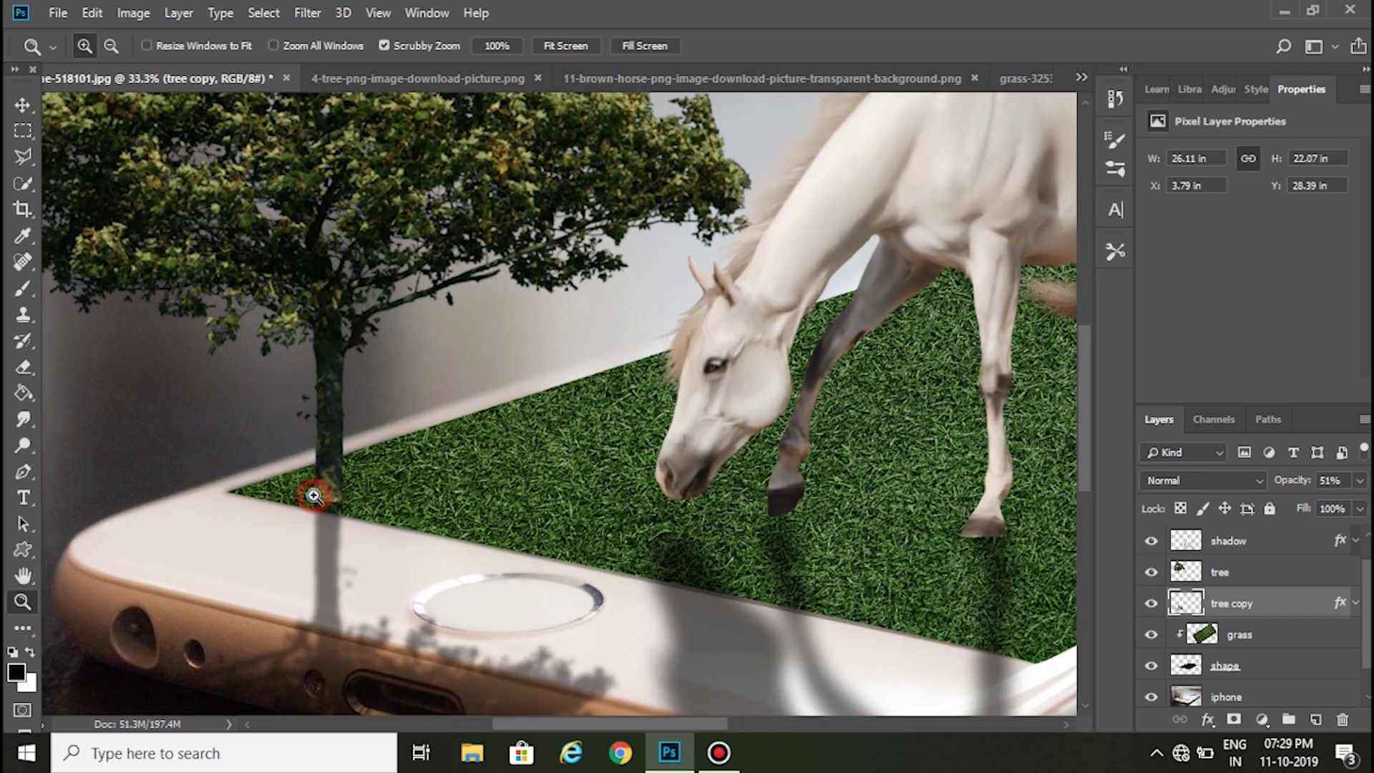
click(313, 490)
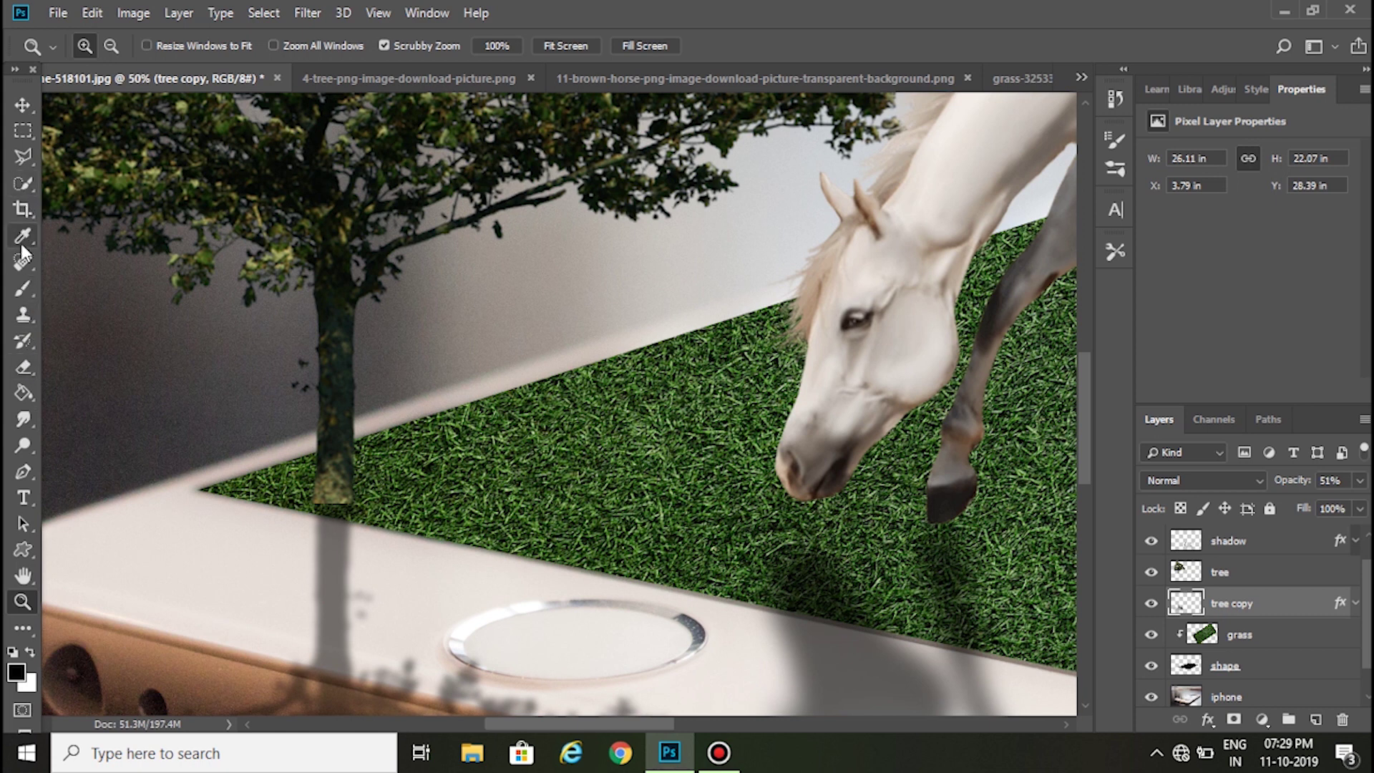
click(22, 289)
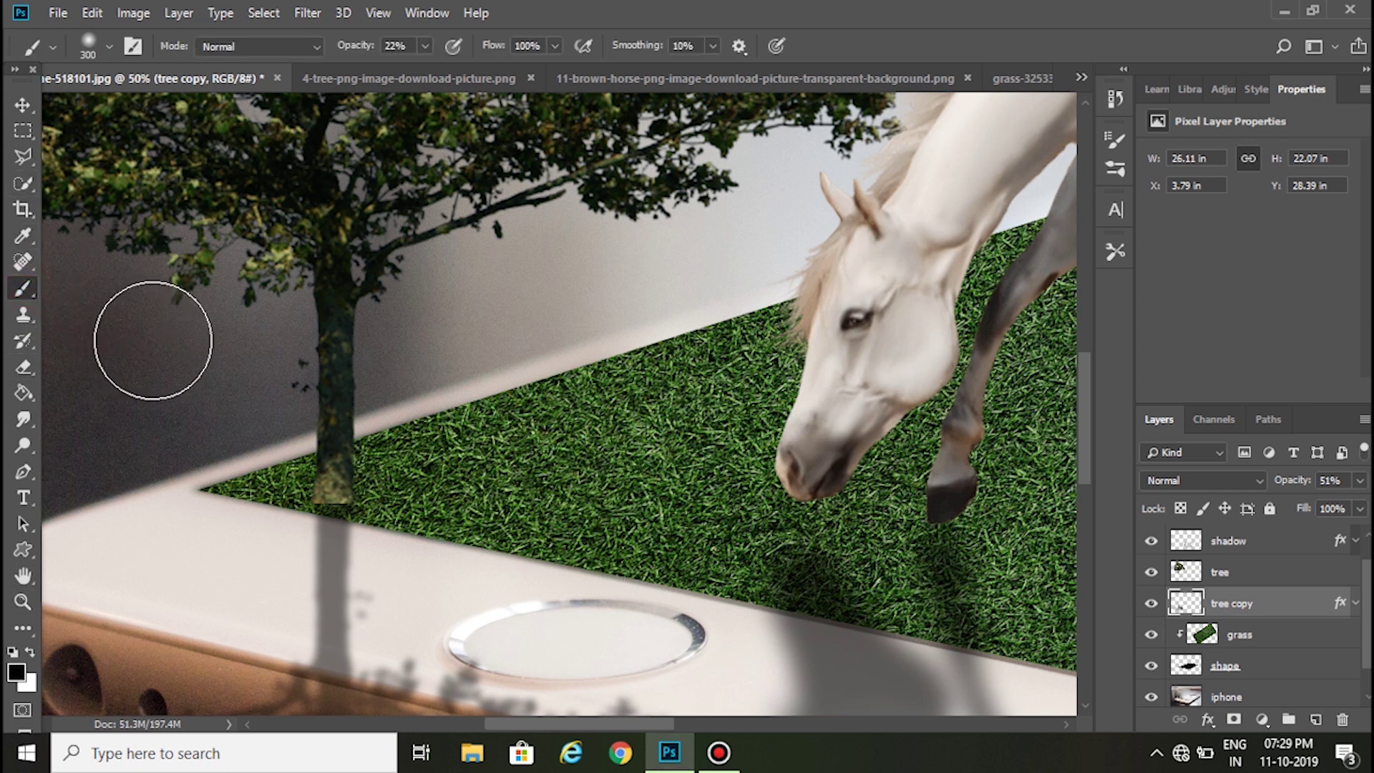
key(bracketleft)
key(bracketleft)
key(bracketleft)
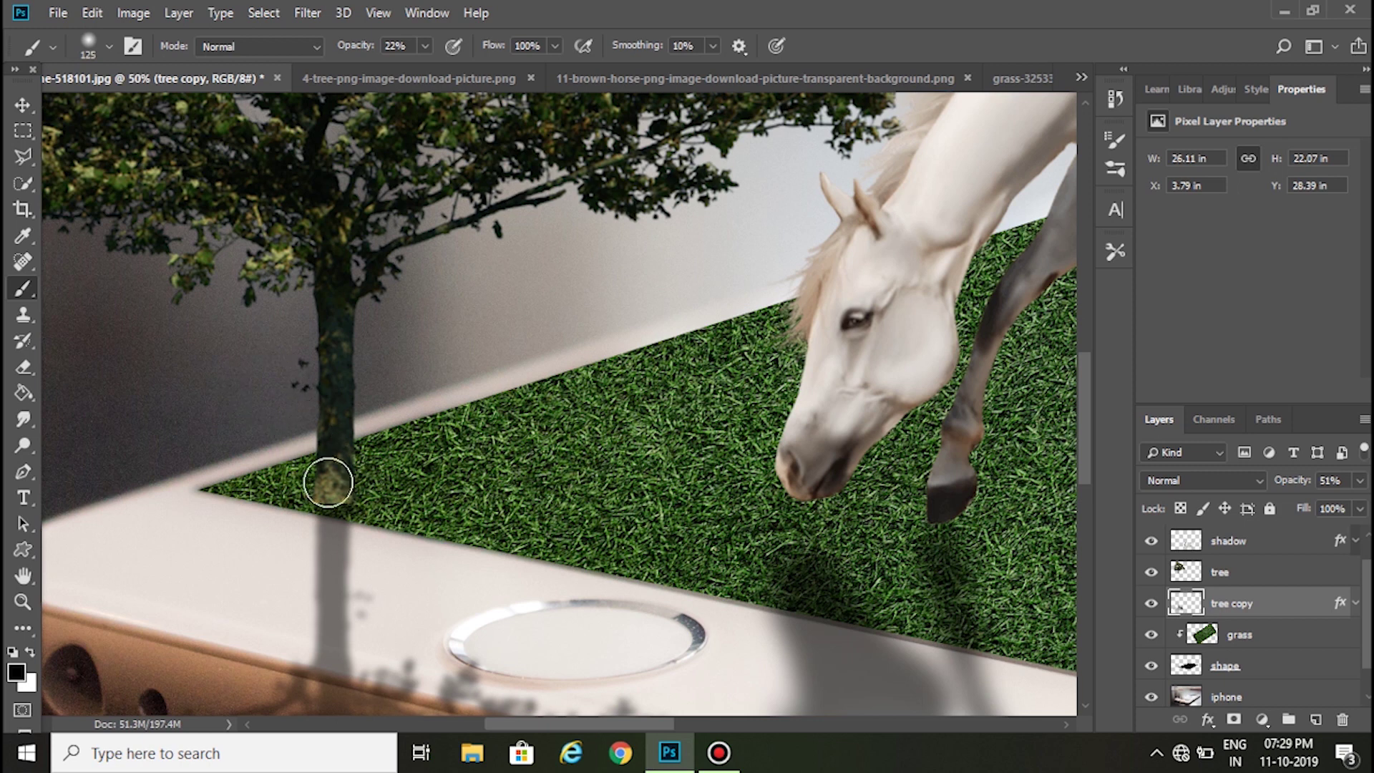
mouse_move(332, 501)
mouse_down()
mouse_move(337, 460)
mouse_move(348, 479)
mouse_move(329, 475)
mouse_up()
key(bracketleft)
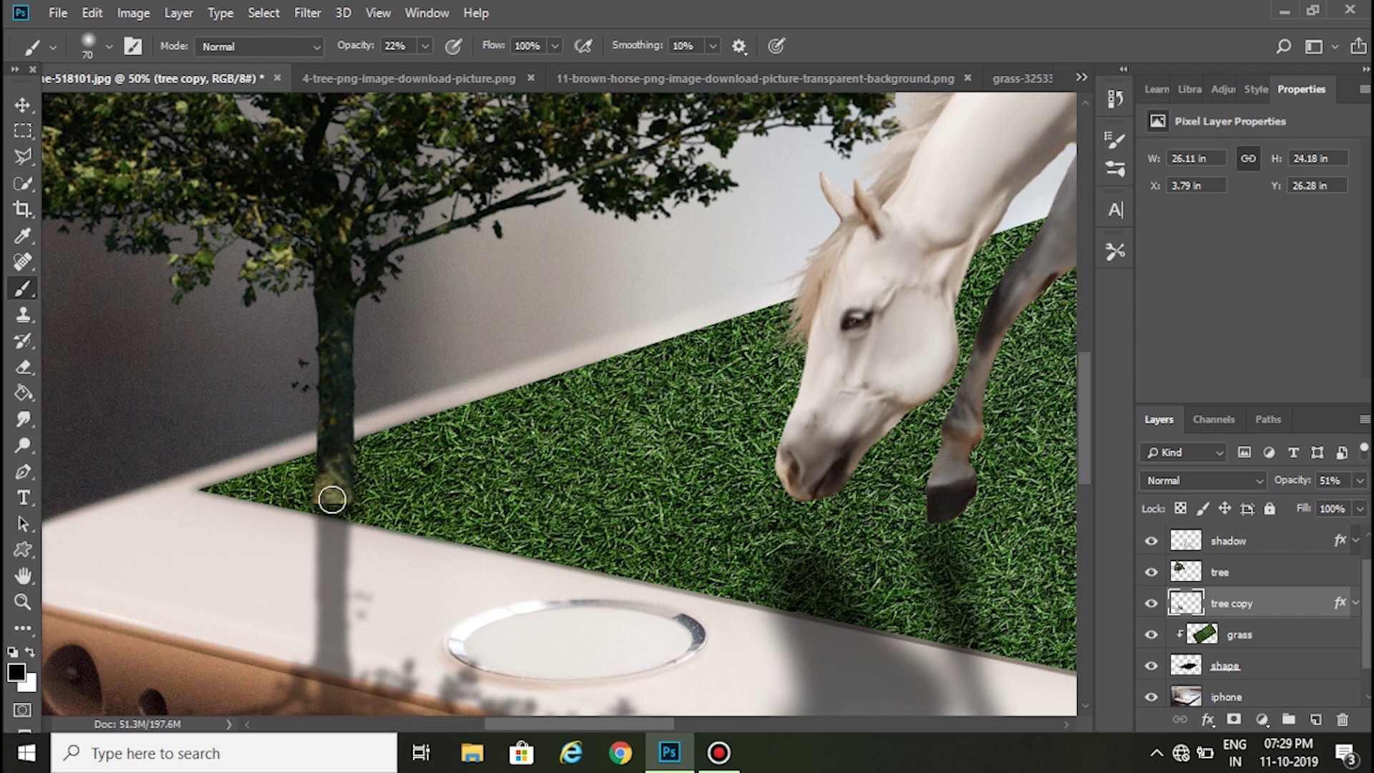
click(326, 504)
Shade the tree layer's trunk down to its base with the brush at 27% opacity.
click(1265, 574)
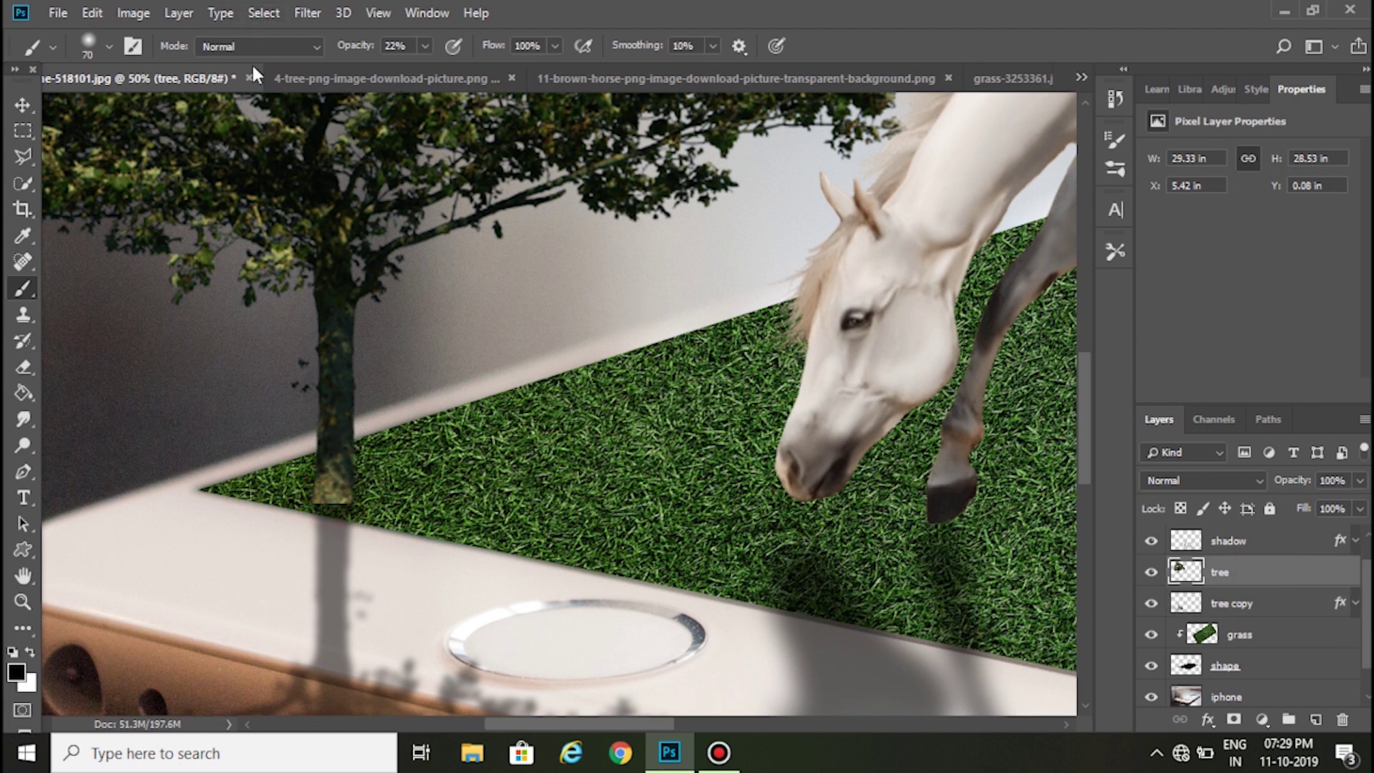
drag(354, 52, 361, 51)
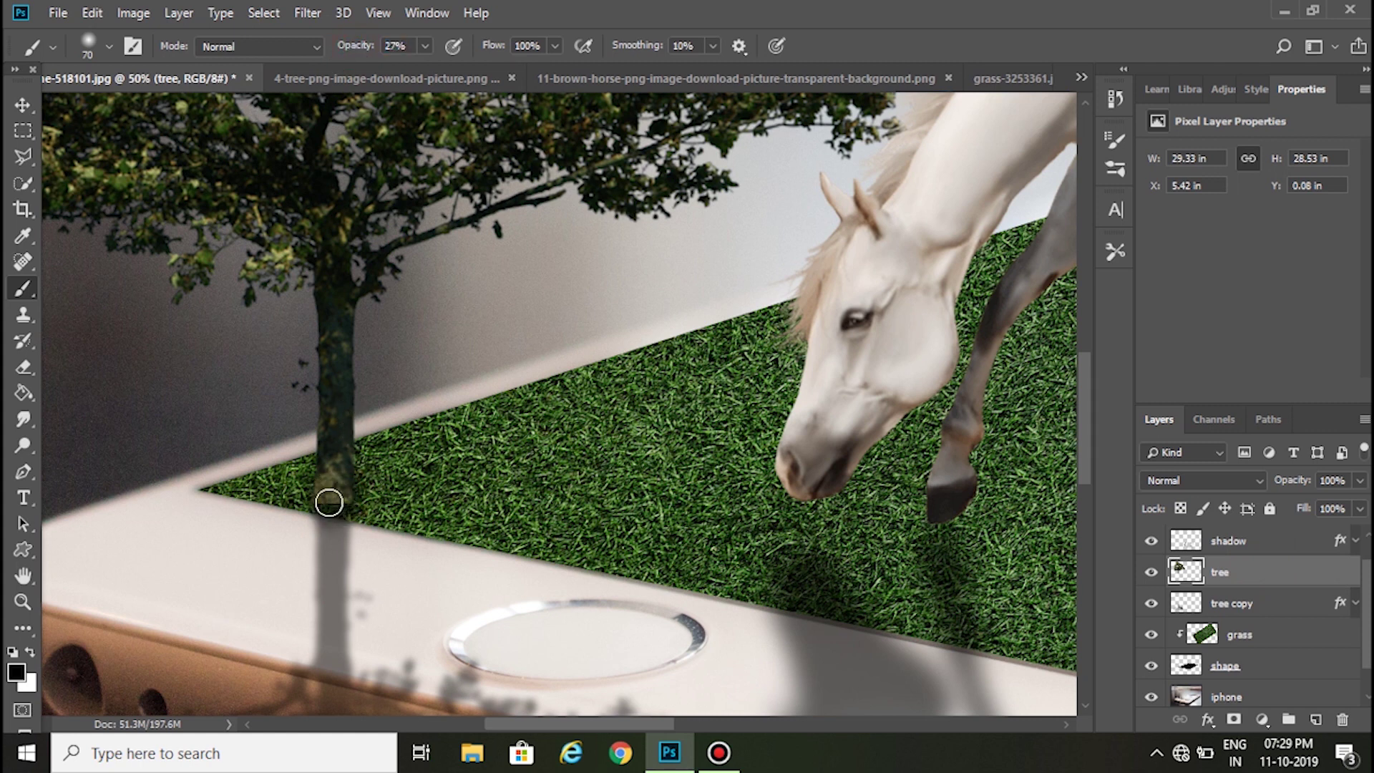
mouse_move(328, 520)
mouse_down()
mouse_move(328, 475)
mouse_move(341, 503)
mouse_move(356, 470)
mouse_up()
drag(331, 383, 316, 466)
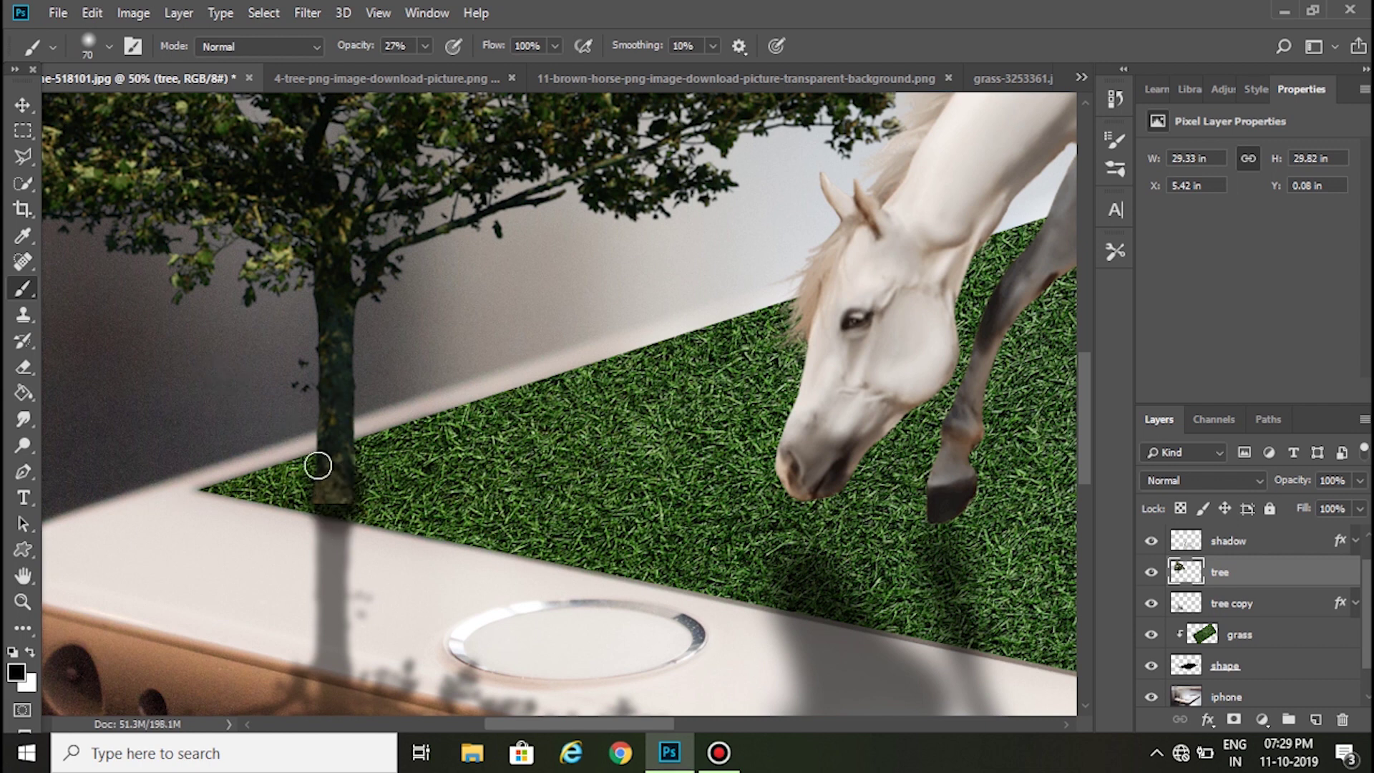
scroll(317, 476, down, 1)
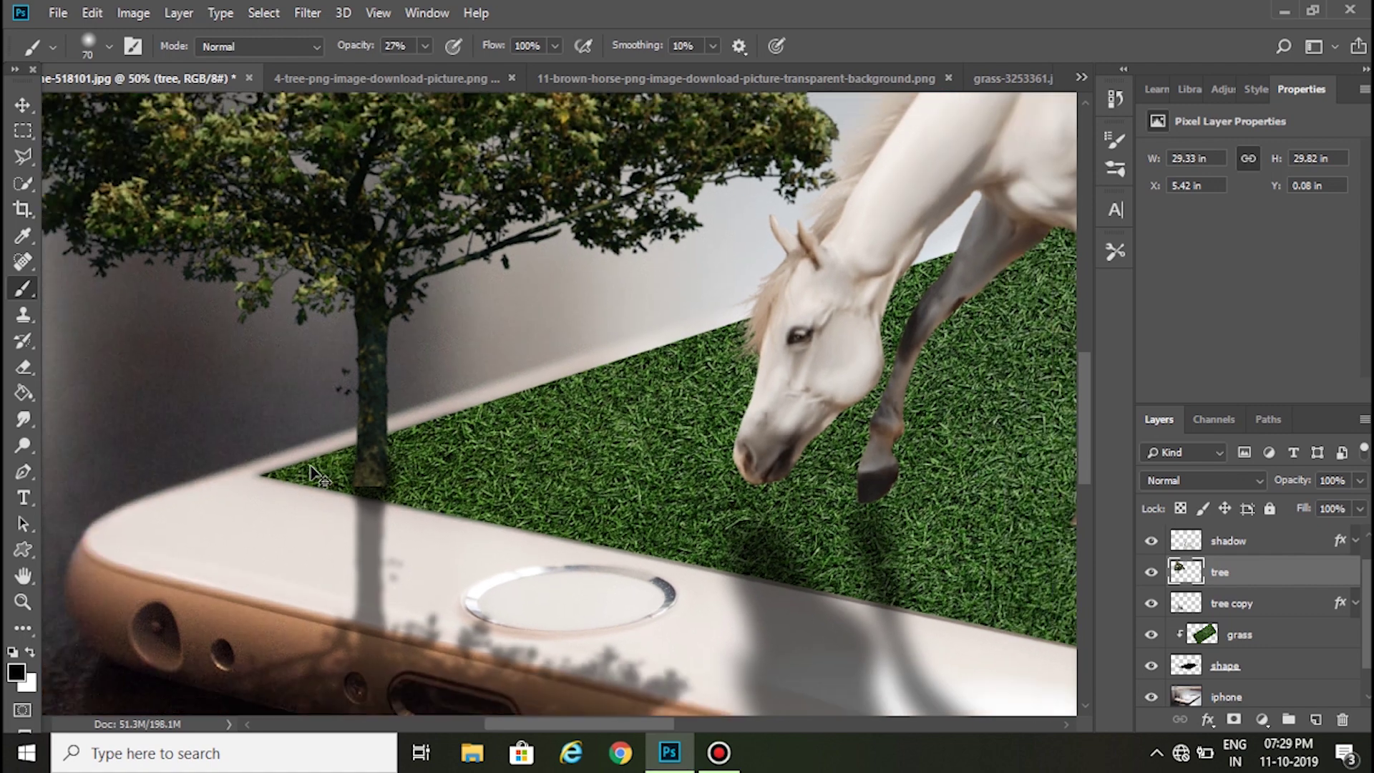
scroll(317, 476, down, 1)
scroll(317, 476, down, 1)
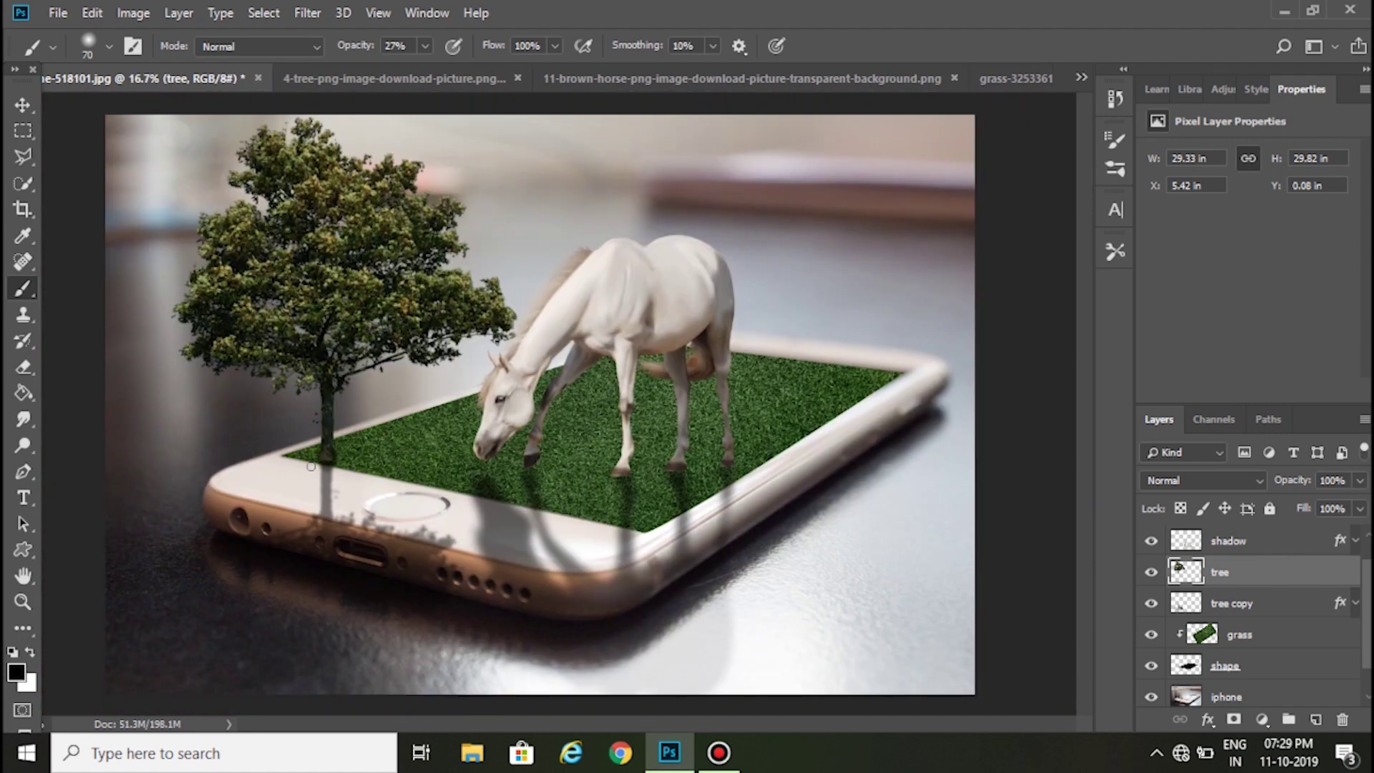
click(23, 105)
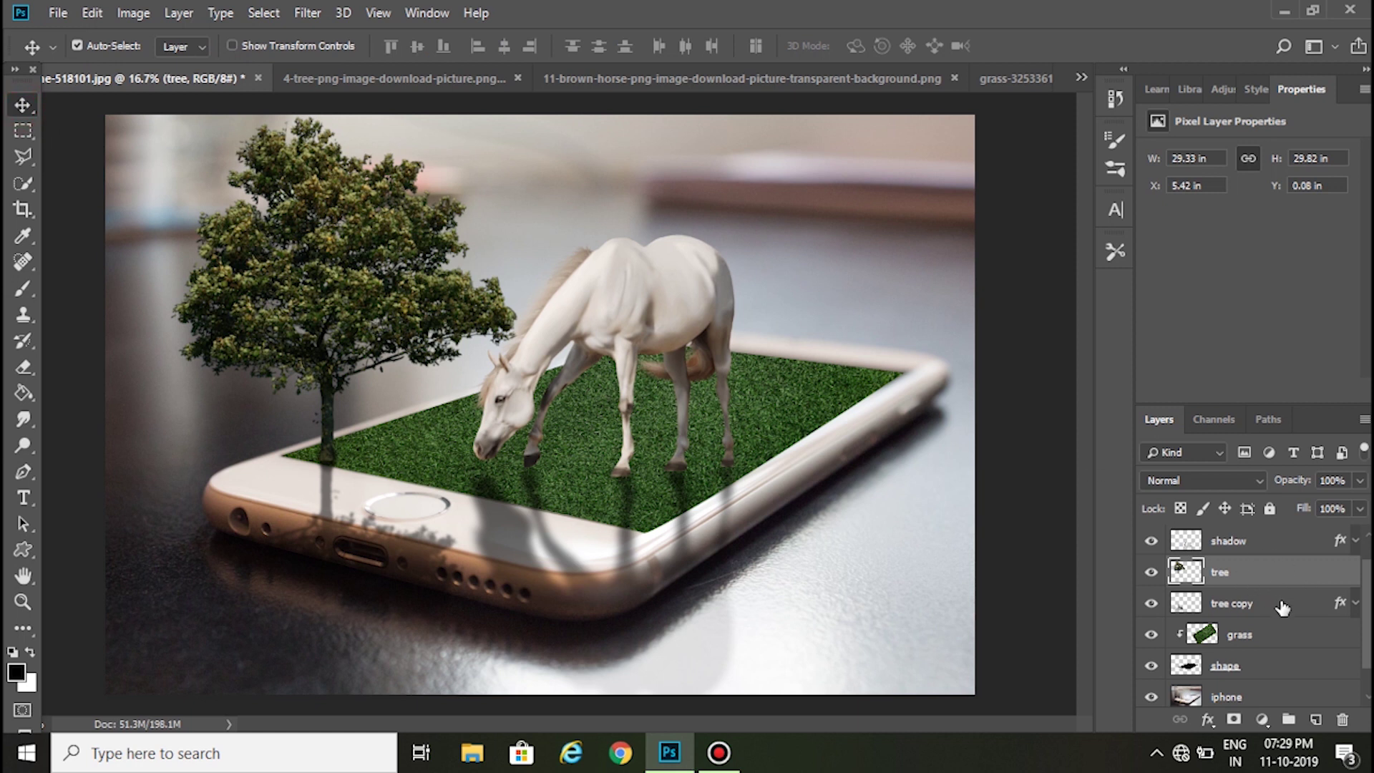
Open the 24730-3-birds image file.
scroll(1282, 608, up, 1)
text(H)
click(1254, 547)
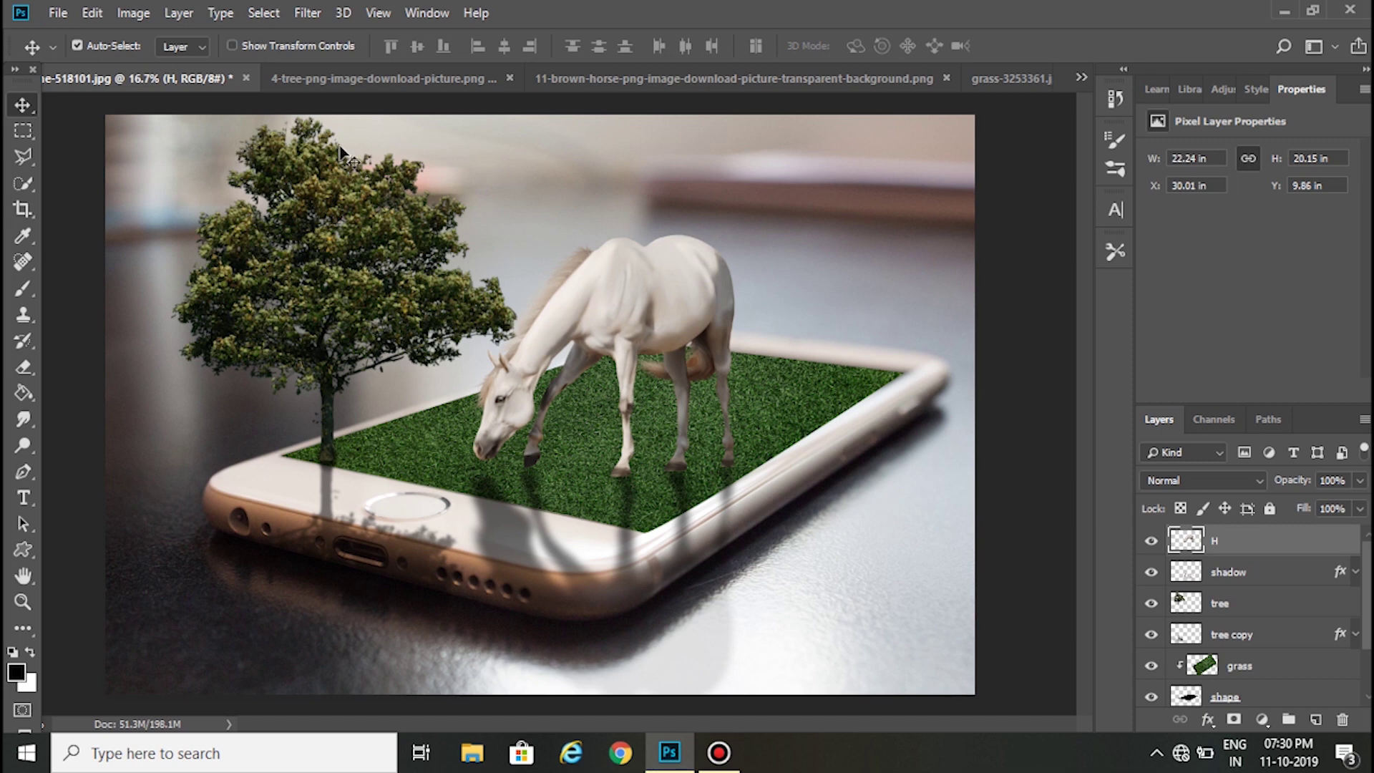
click(308, 13)
click(50, 14)
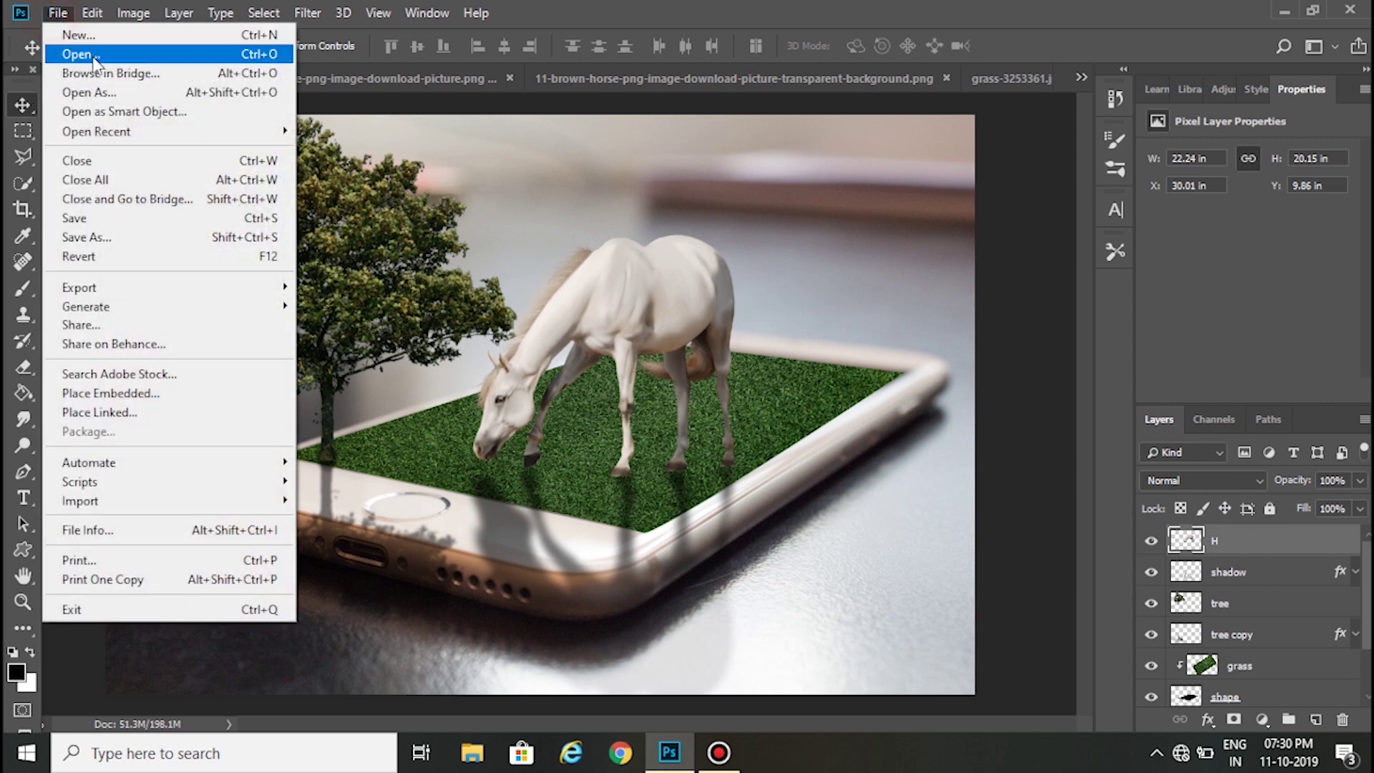
key(ctrl+o)
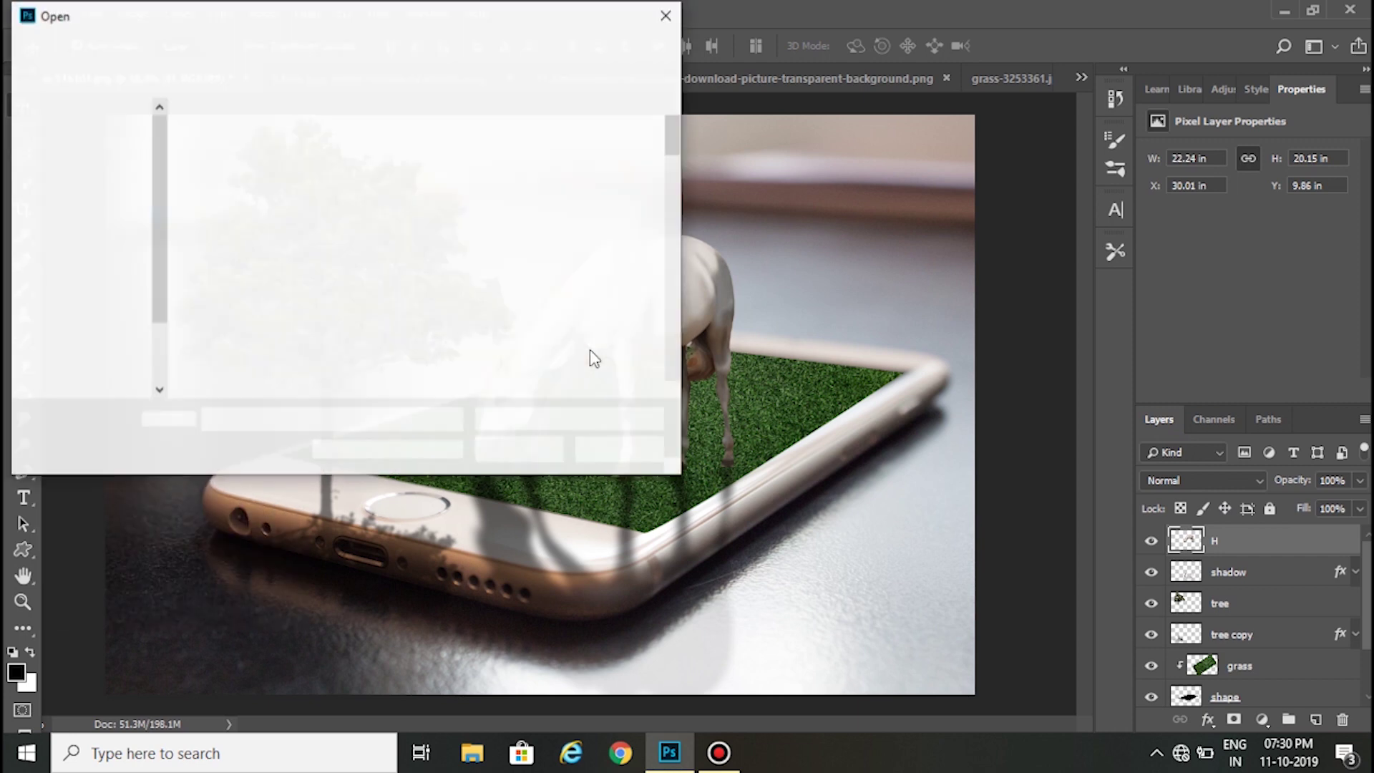
scroll(591, 267, down, 1)
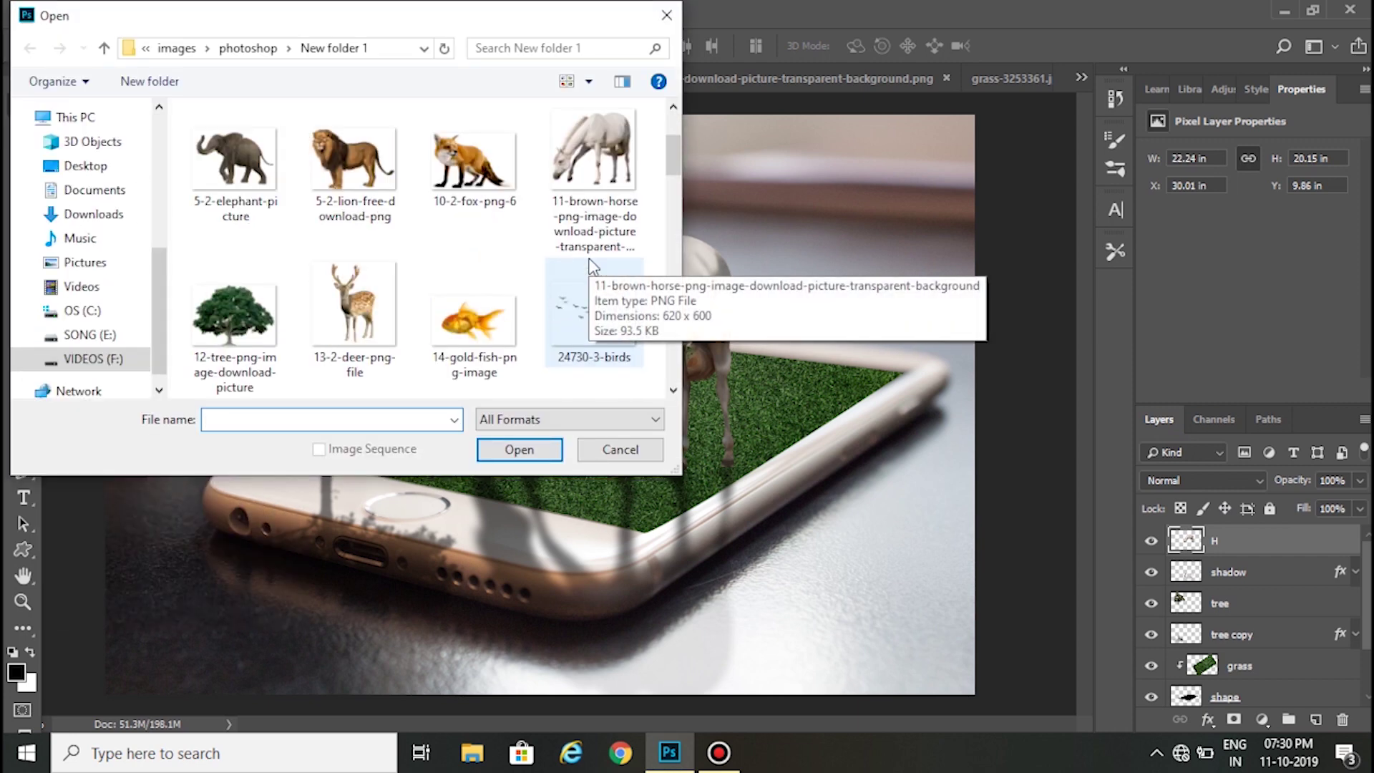
click(590, 313)
click(517, 450)
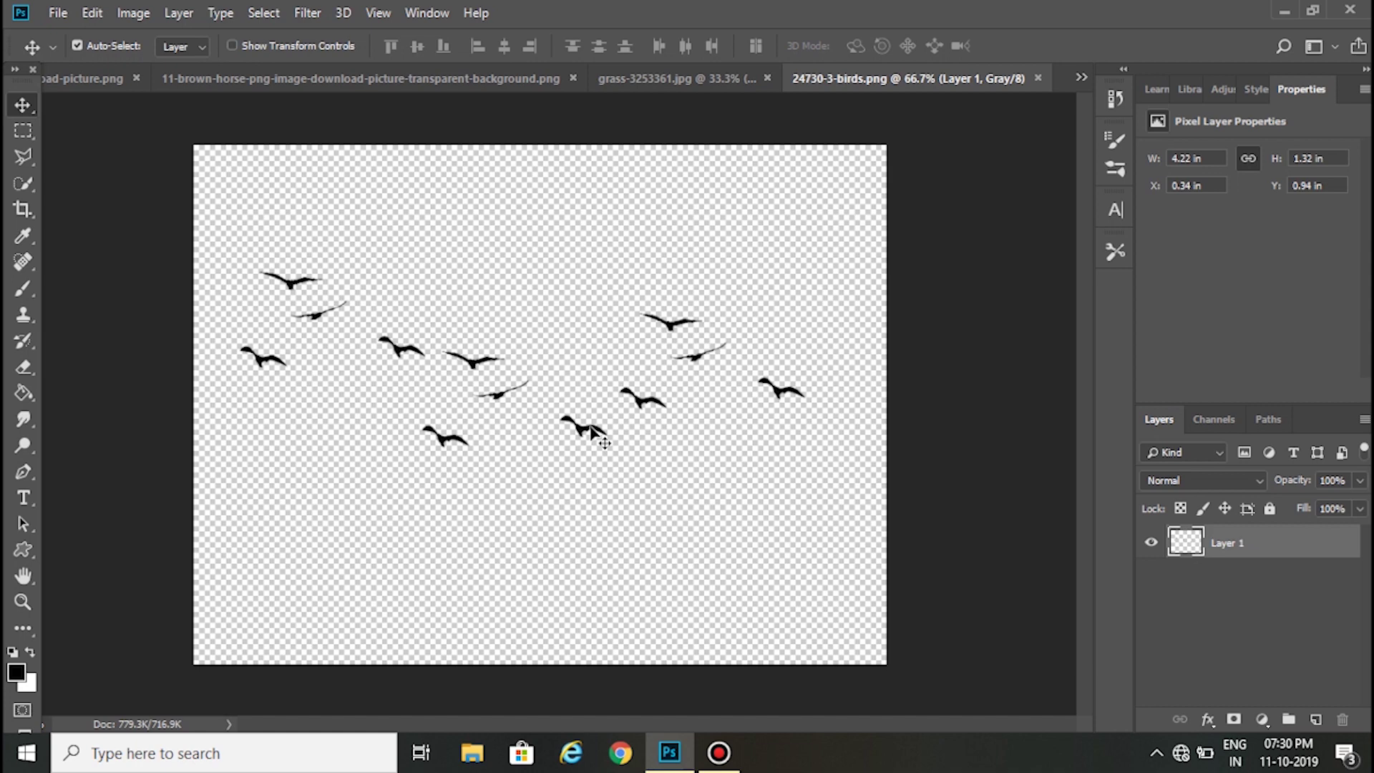
Drag the birds layer out toward the other open documents.
click(582, 428)
mouse_move(571, 425)
mouse_down()
mouse_move(70, 83)
mouse_move(457, 336)
mouse_move(49, 81)
mouse_up()
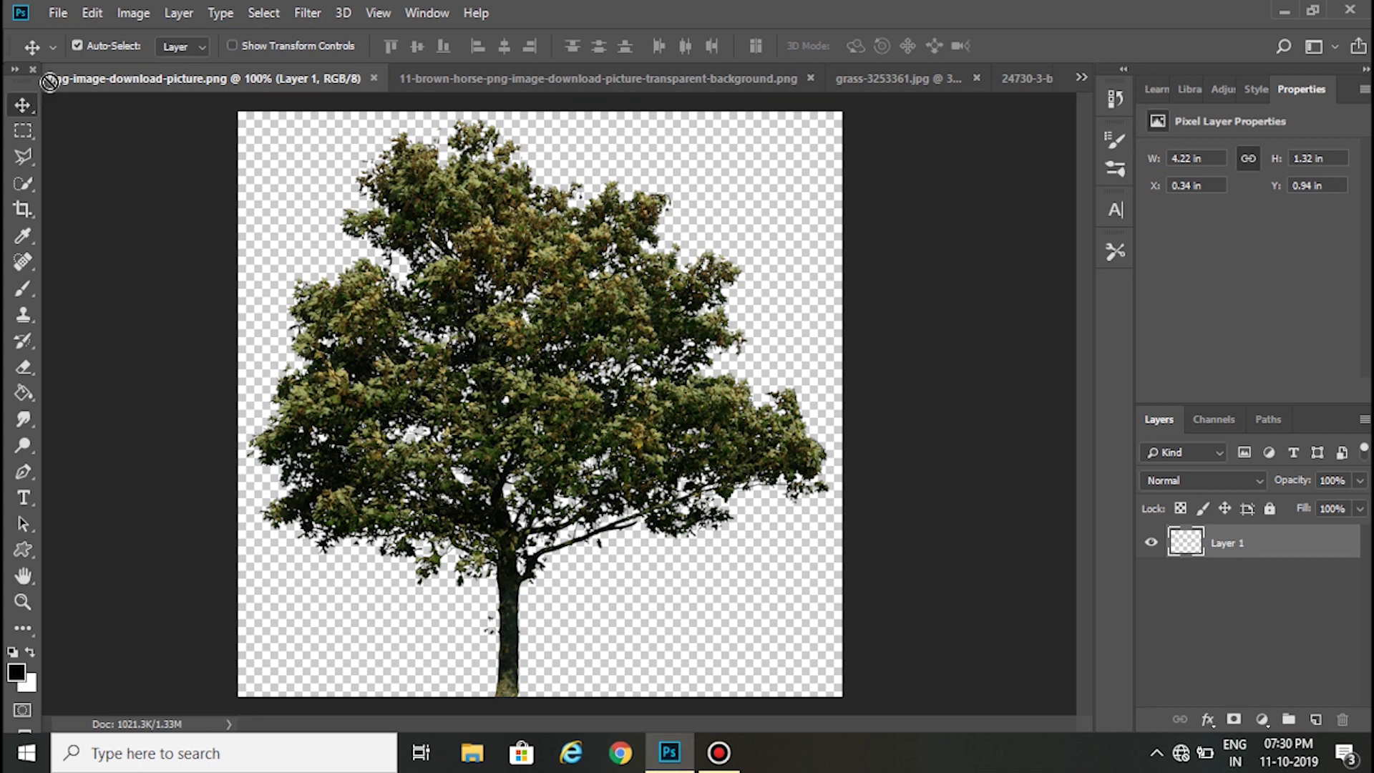
drag(830, 127, 830, 129)
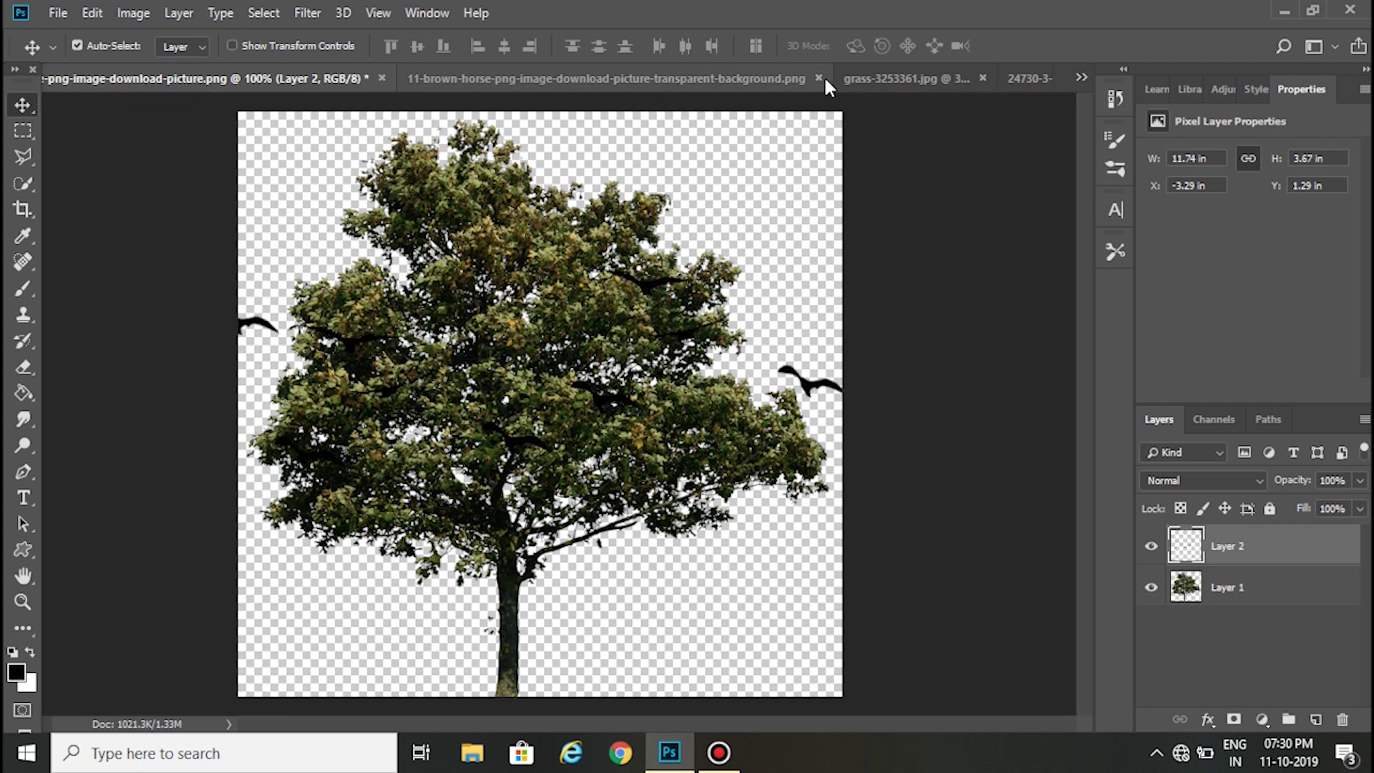
Close the horse, grass and tree images without saving, and drop the birds into the phone composite.
click(810, 78)
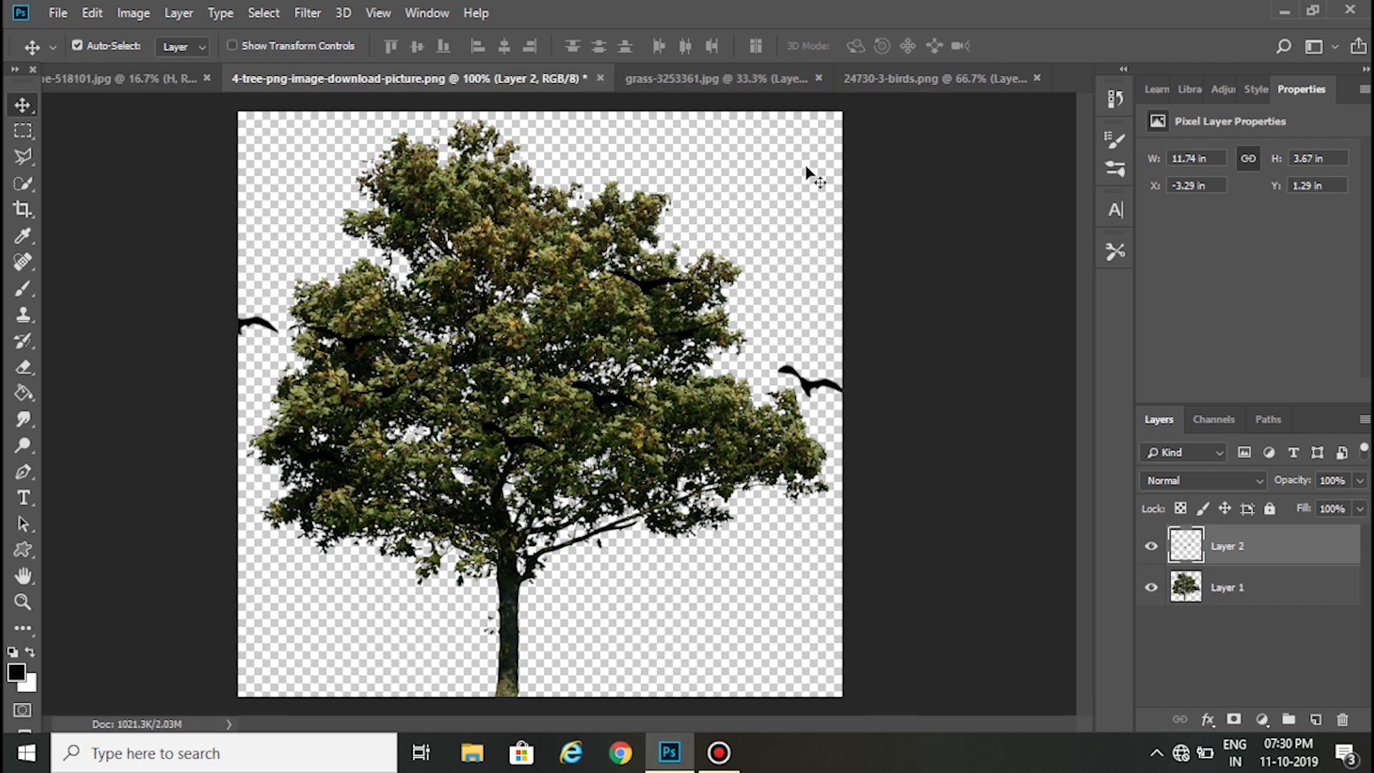
click(817, 77)
click(719, 291)
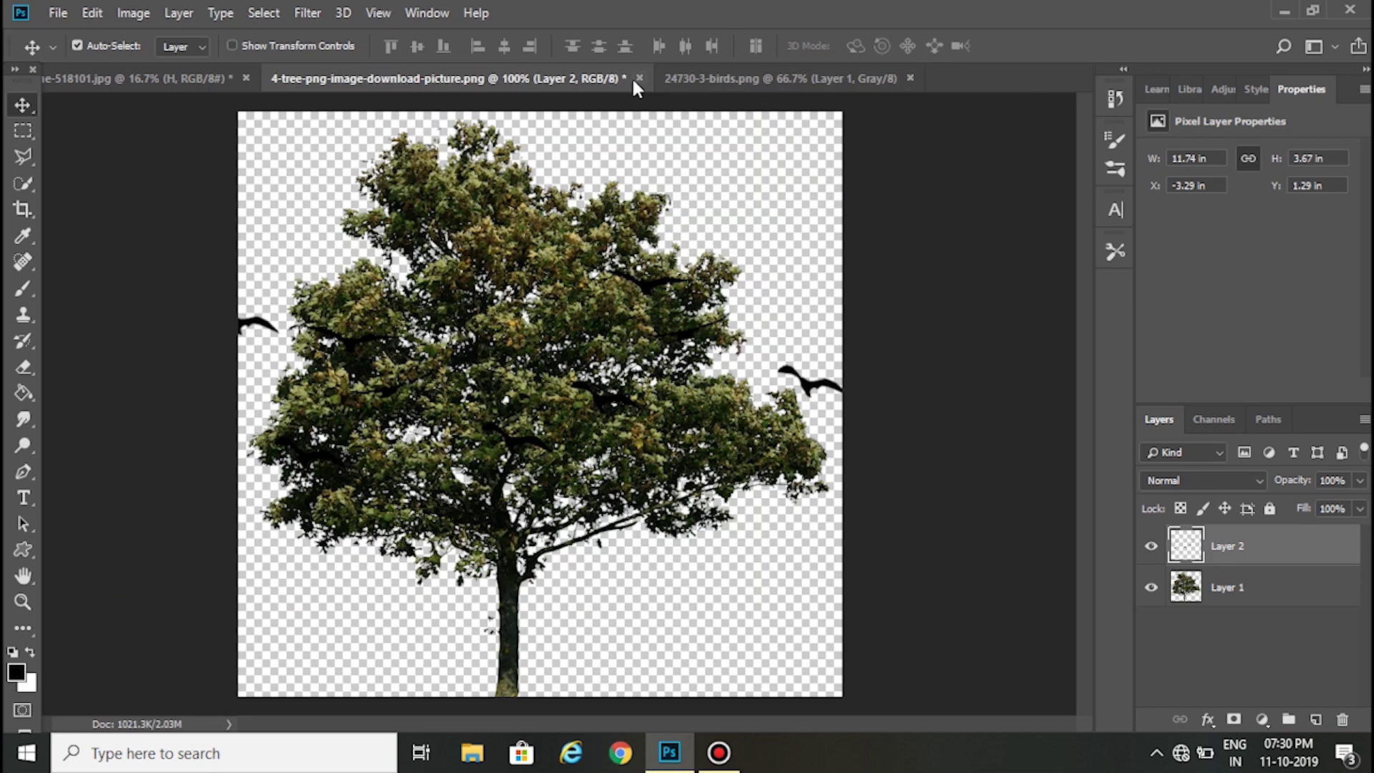
click(639, 78)
click(681, 296)
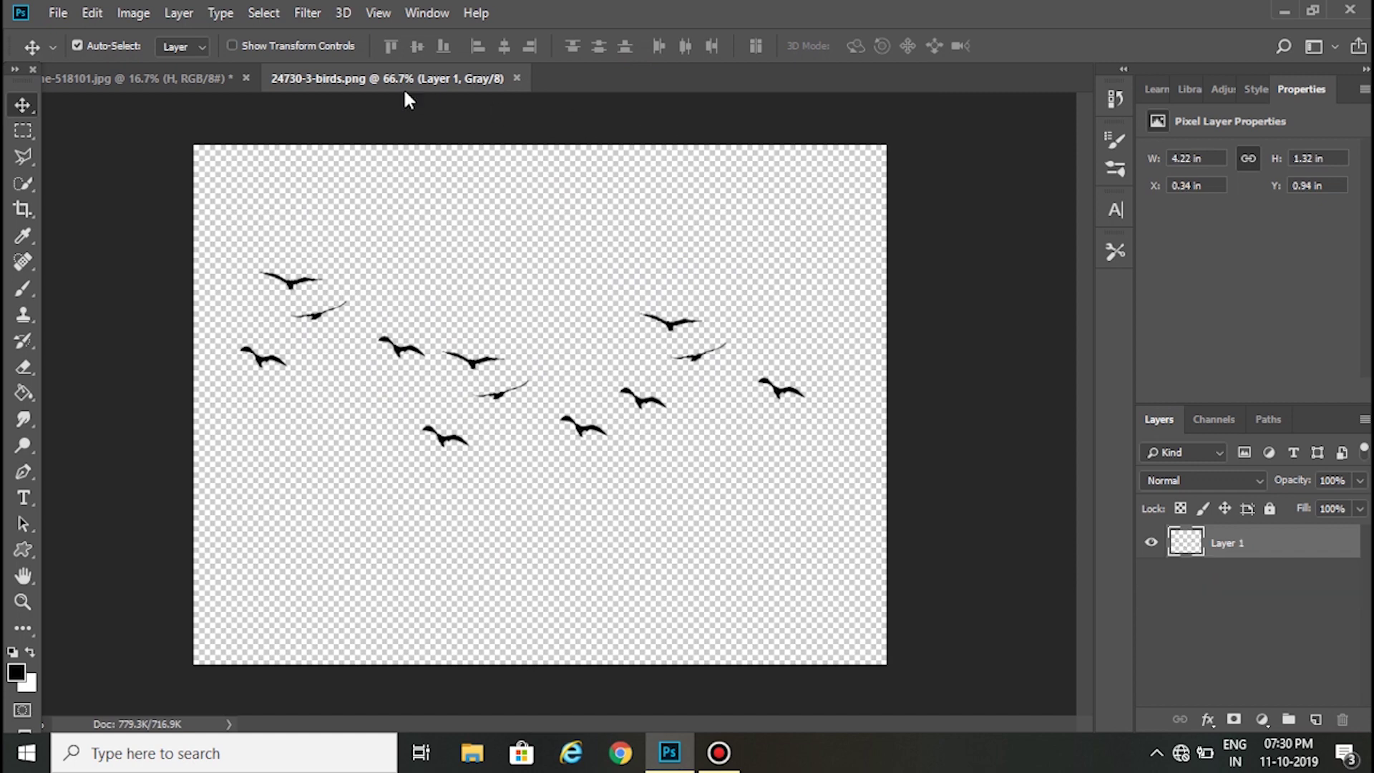
drag(399, 352, 245, 267)
mouse_move(312, 316)
mouse_down()
mouse_move(212, 190)
mouse_move(340, 324)
mouse_up()
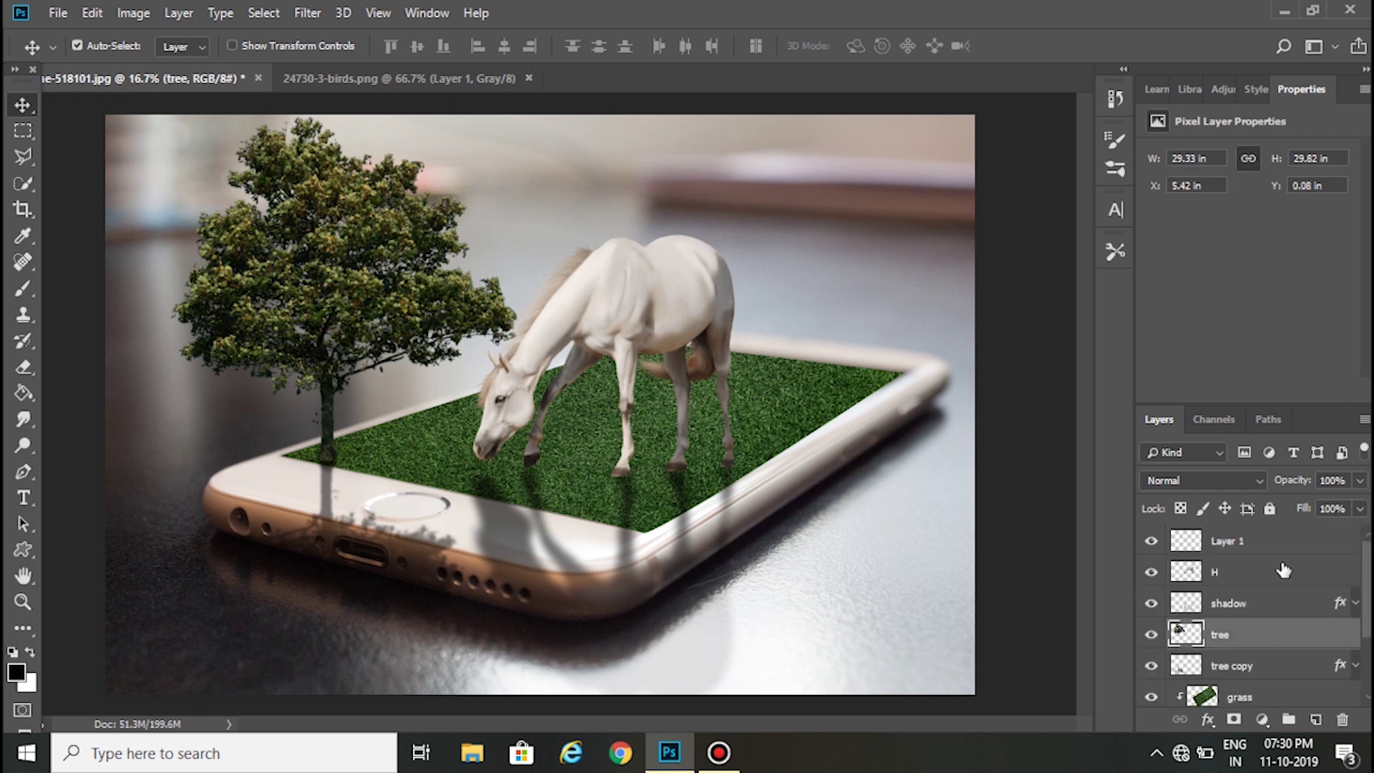
Move the birds up into the sky and enlarge the flock to about 150%.
click(1244, 542)
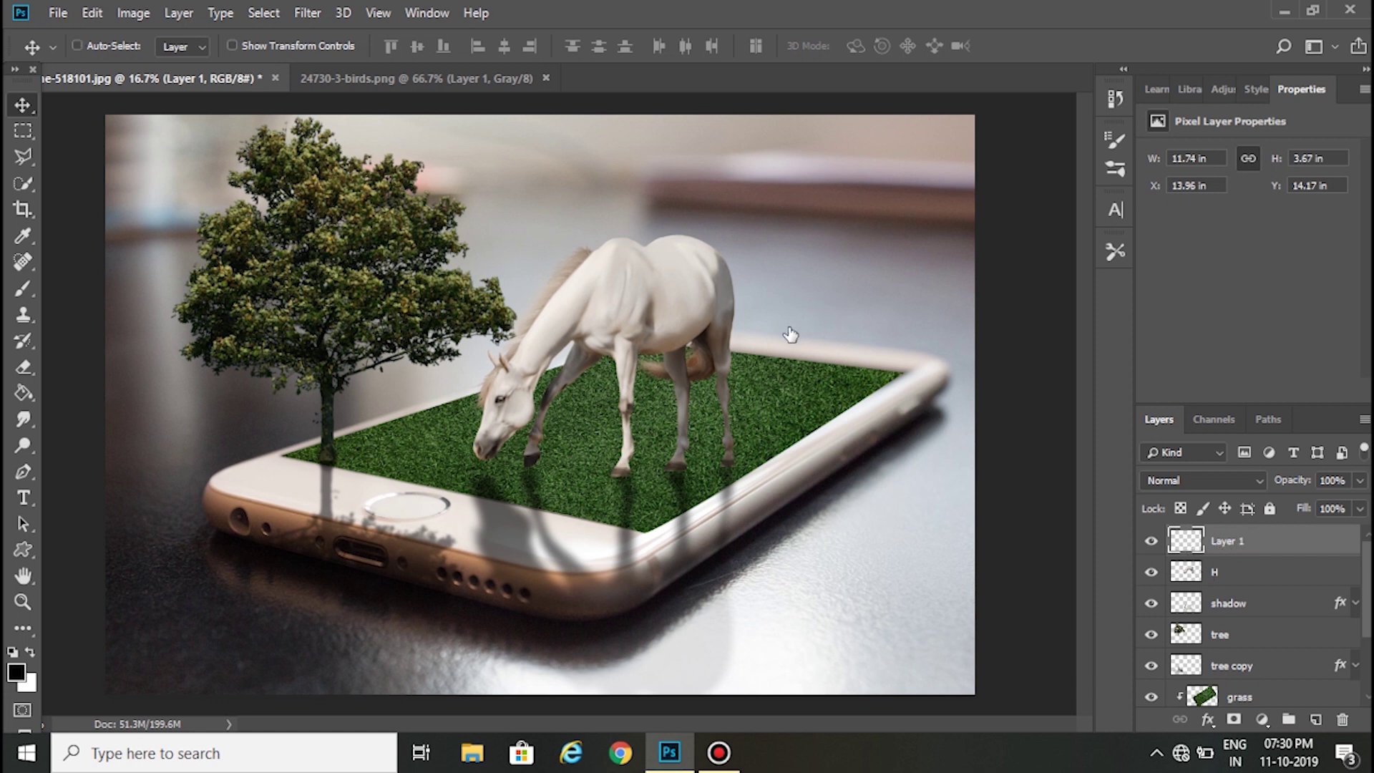
key(ctrl+t)
drag(379, 320, 557, 176)
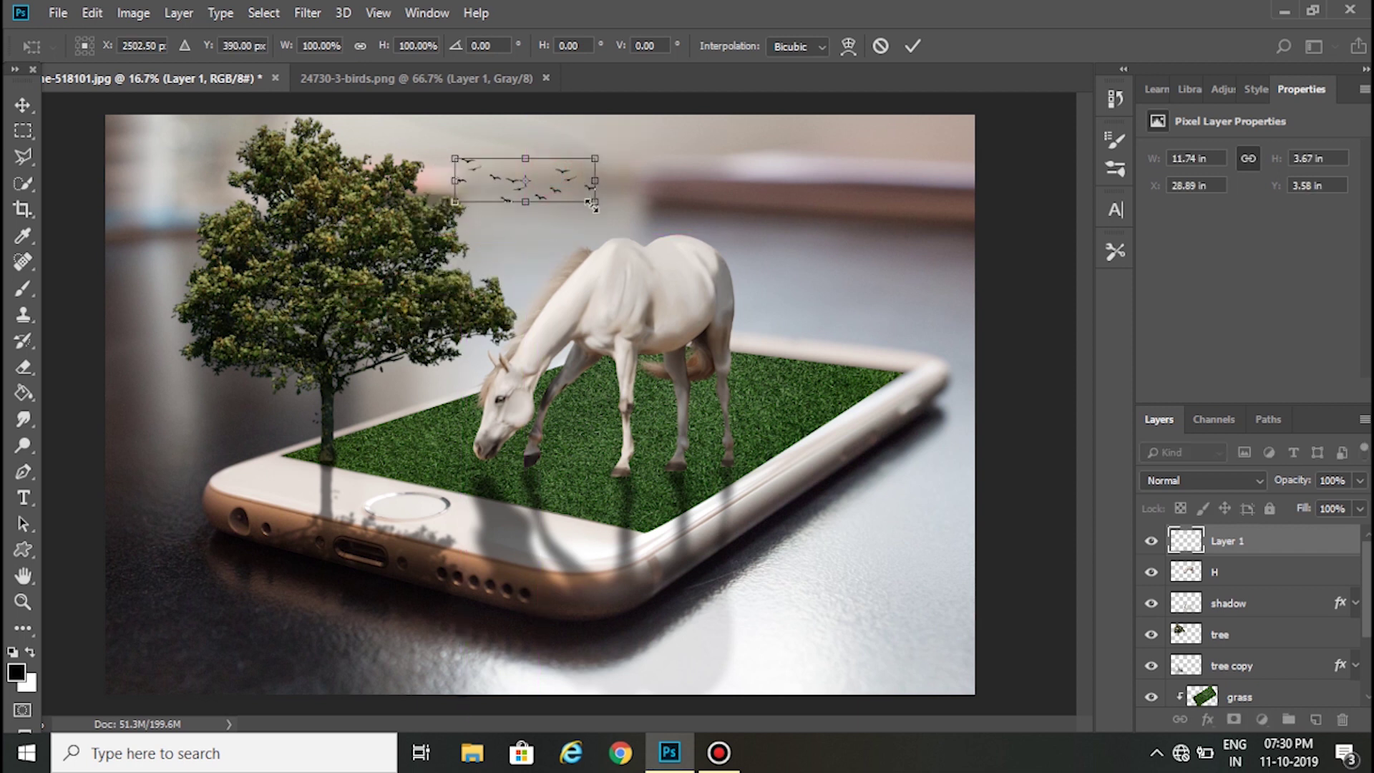
drag(593, 204, 657, 231)
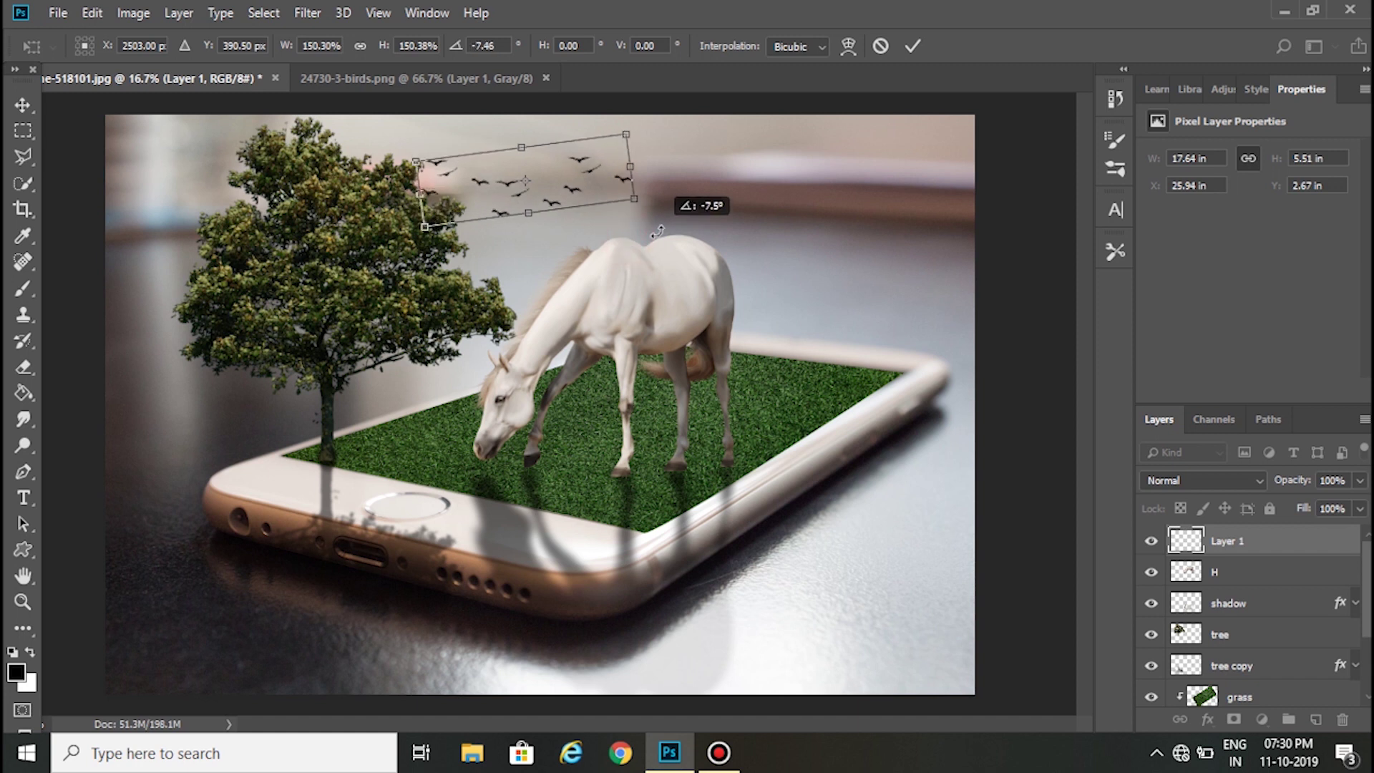
click(916, 47)
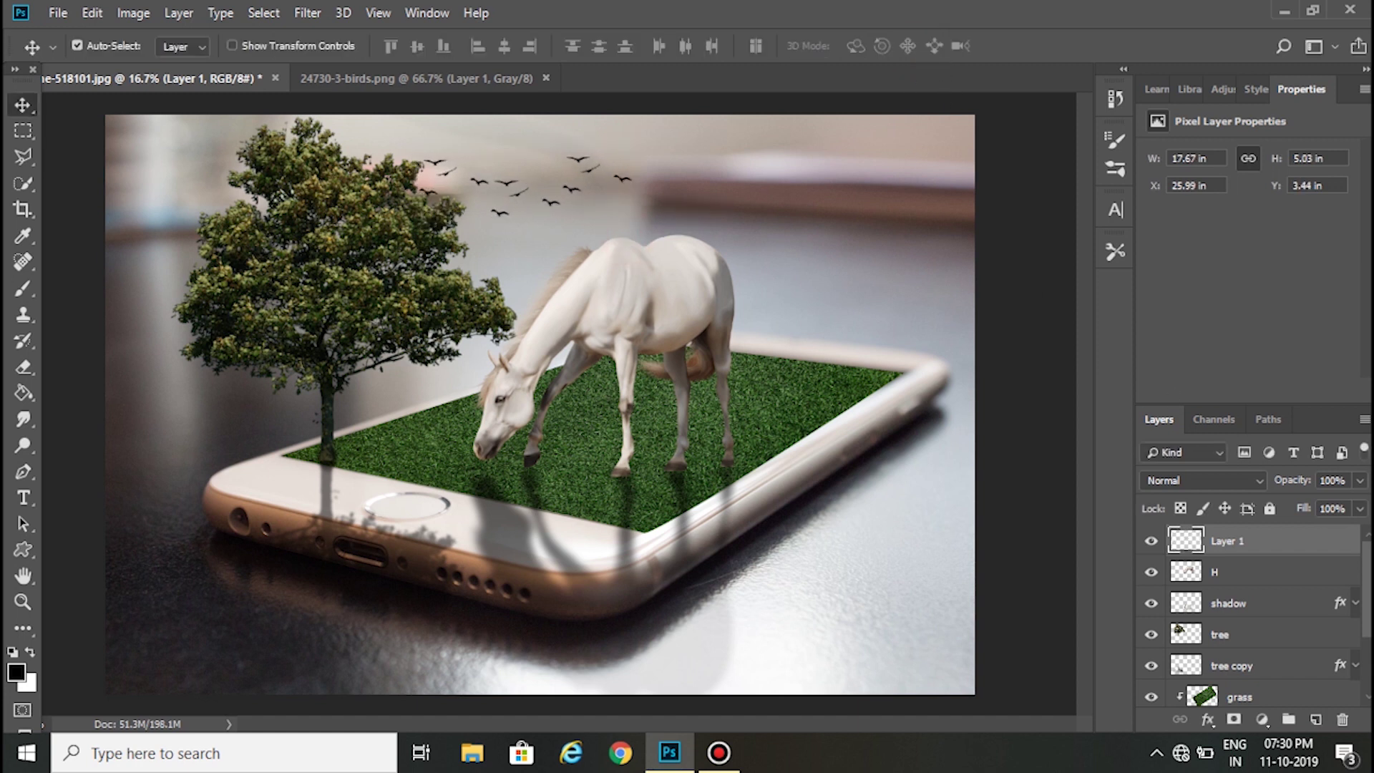
Stack the birds layer beneath the tree layer.
drag(1284, 557, 1277, 639)
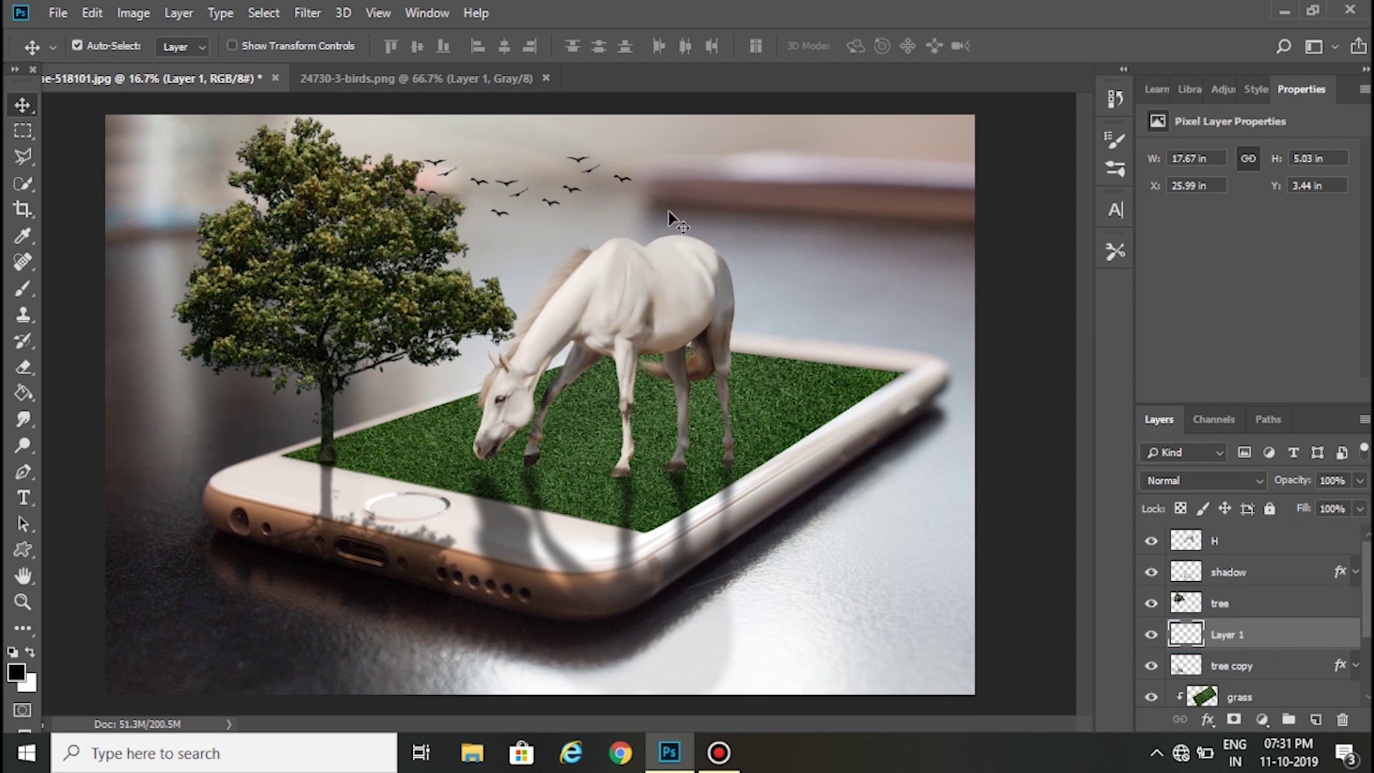
click(576, 193)
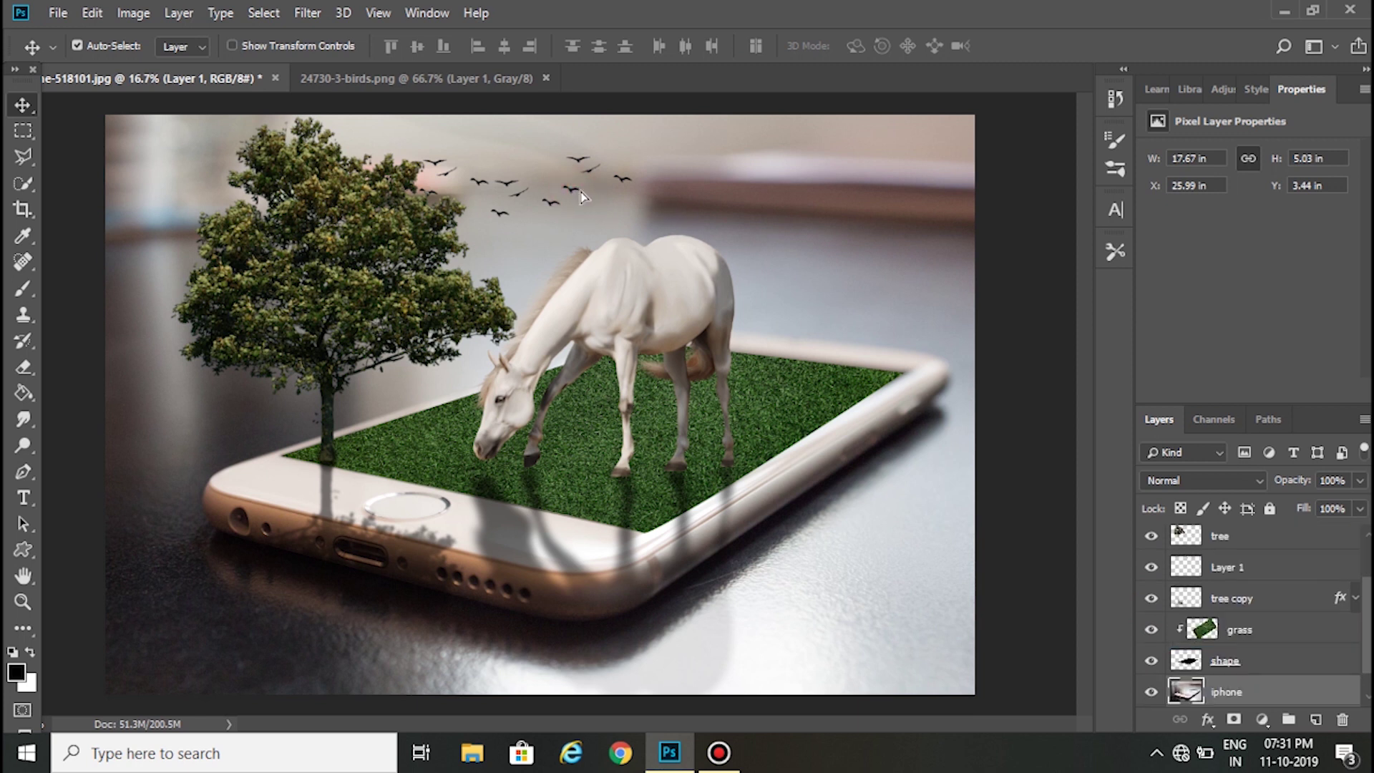
click(583, 197)
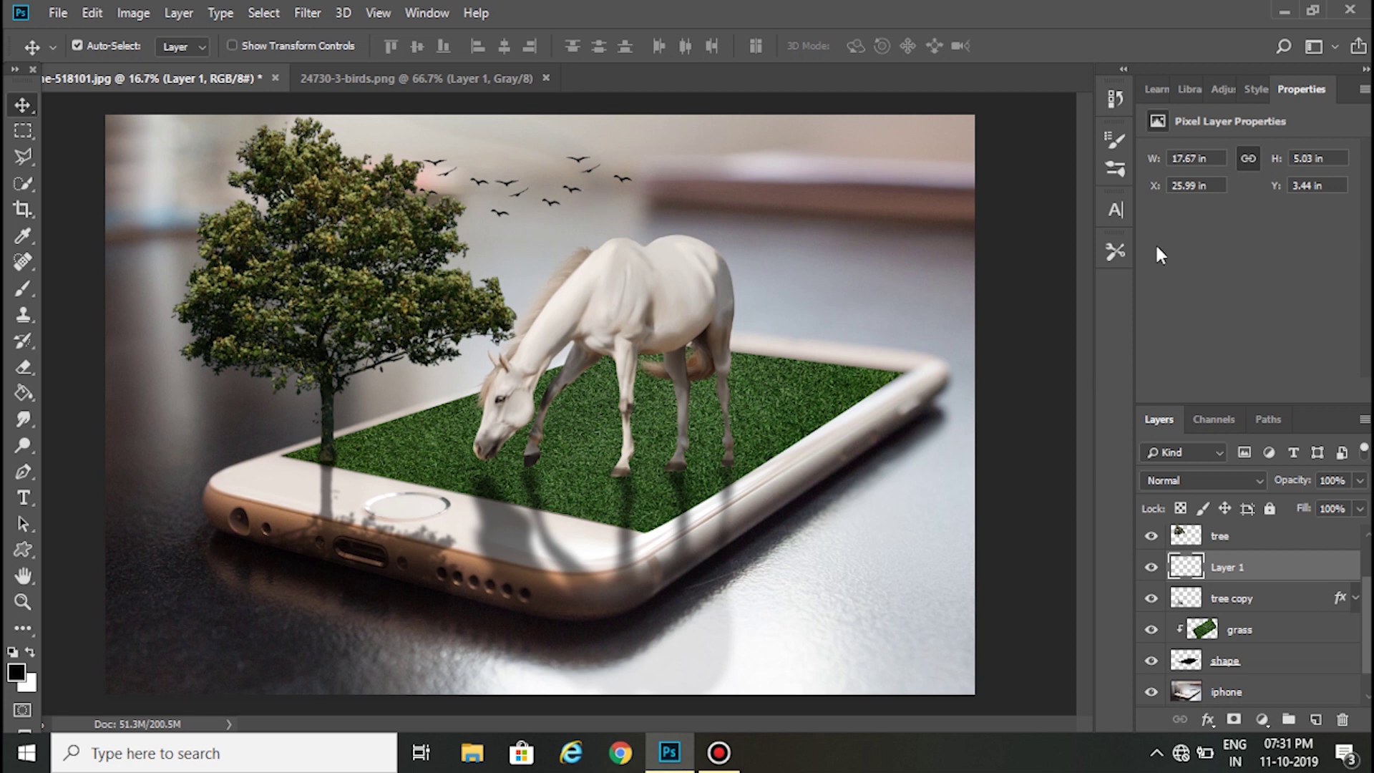
click(1113, 100)
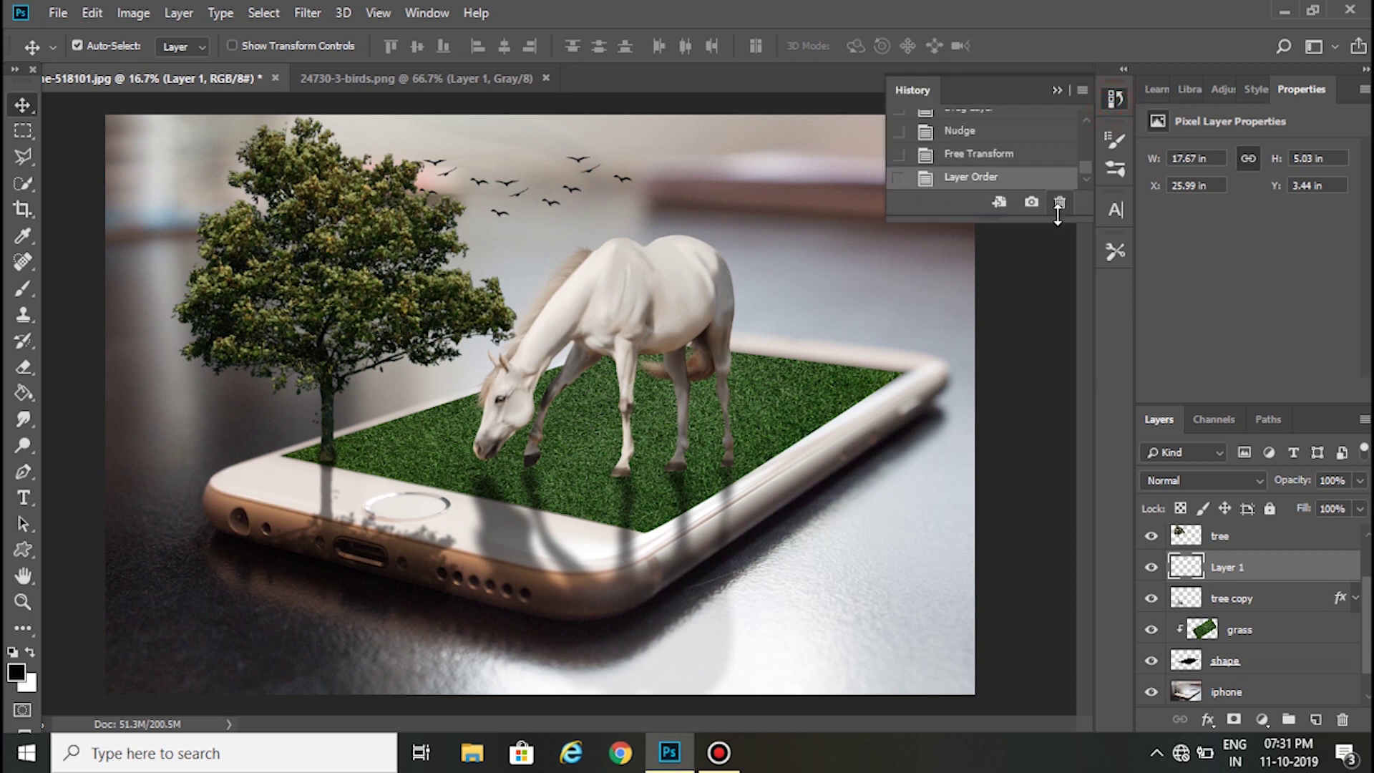
click(1115, 98)
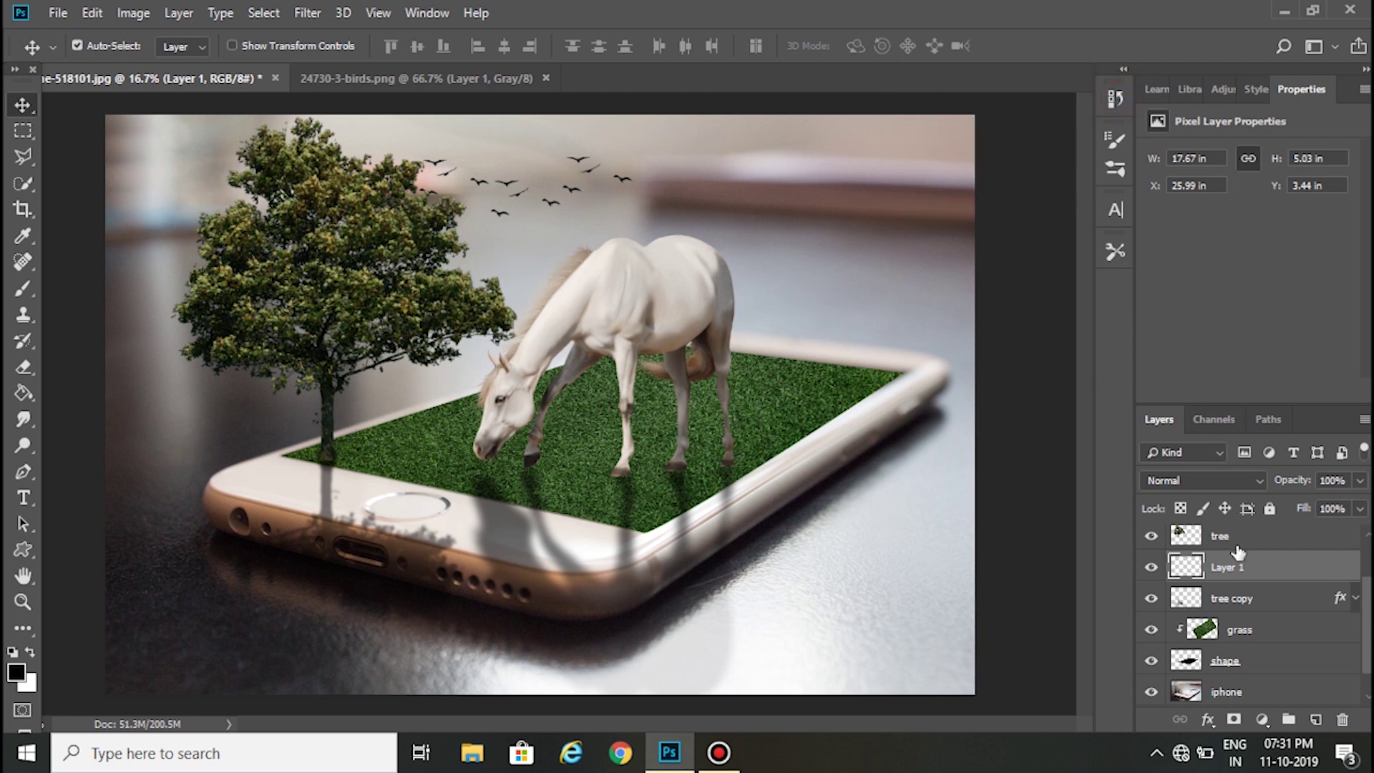
Nudge the birds slightly right and up.
scroll(1221, 583, down, 2)
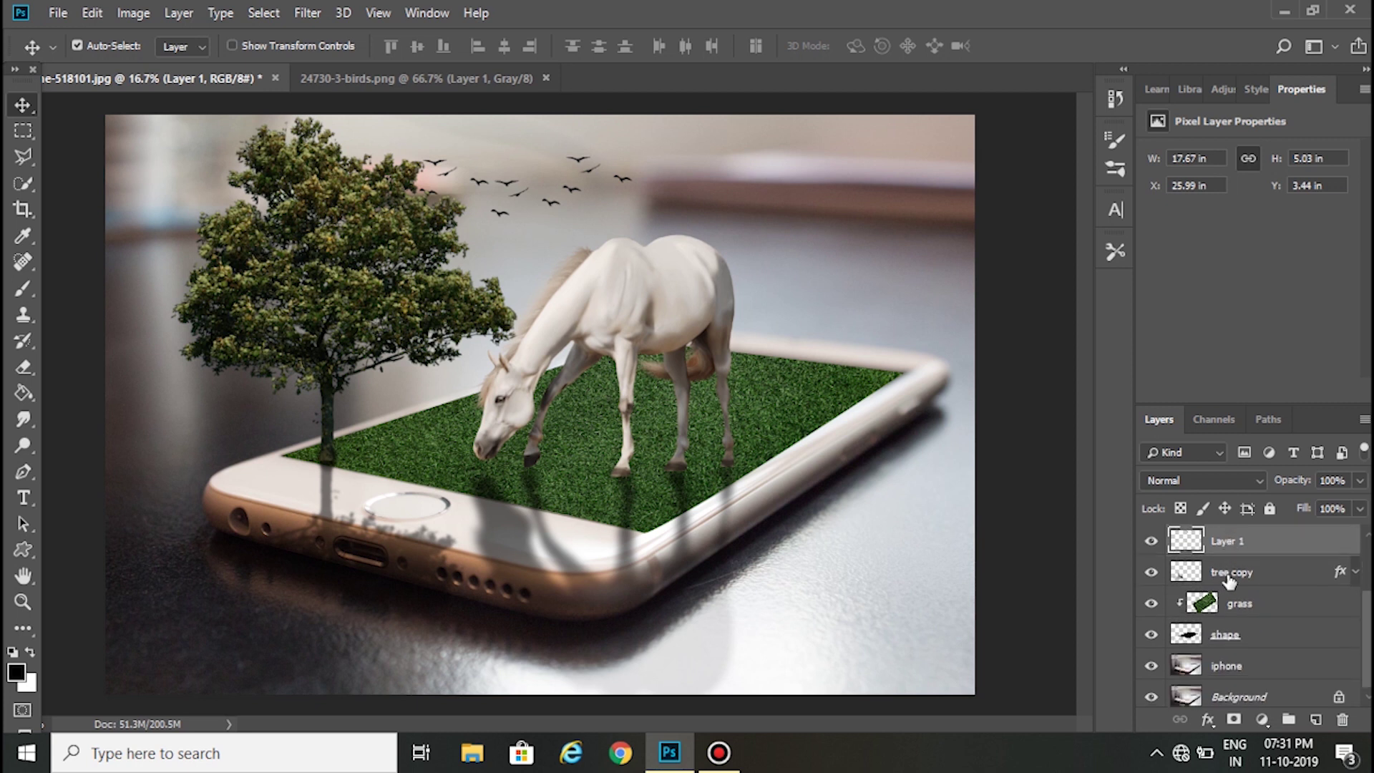
scroll(1216, 608, up, 1)
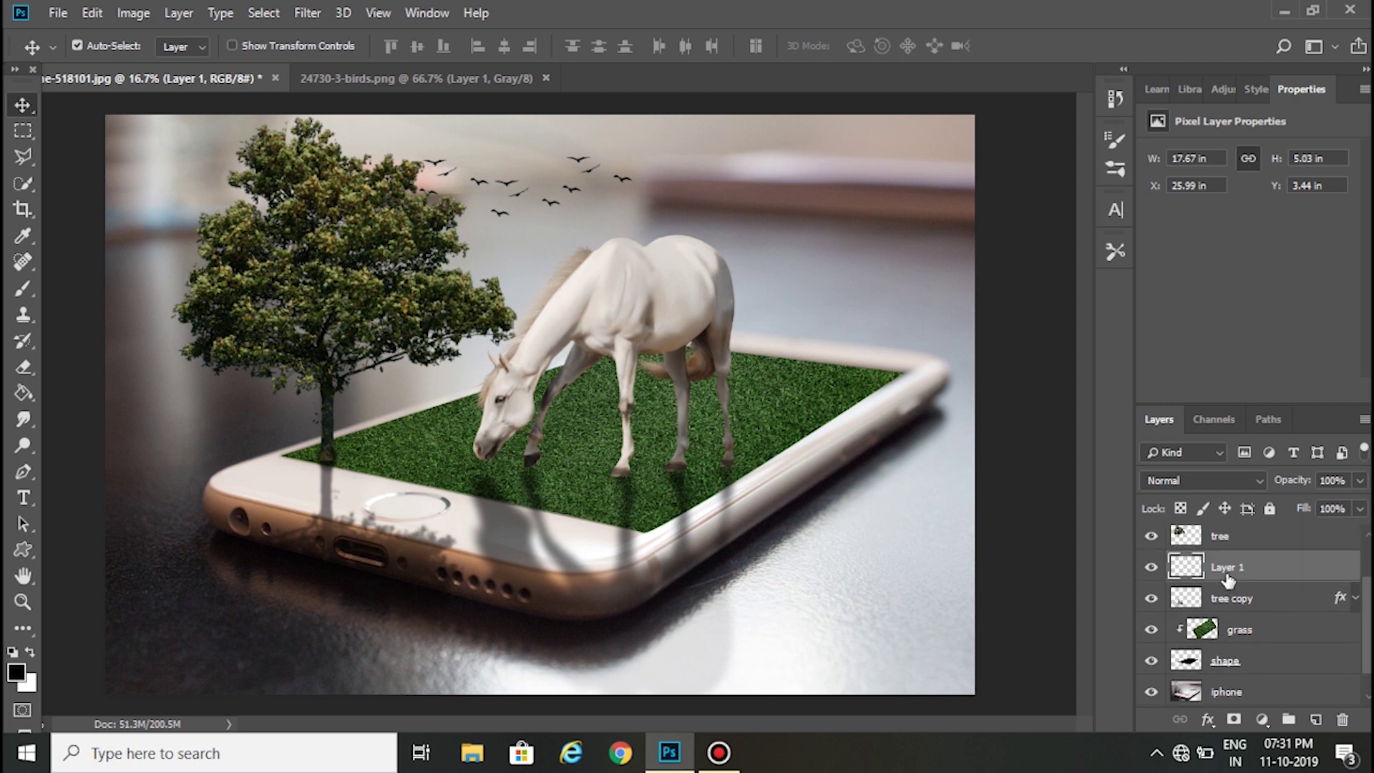
key(shift+Right)
key(shift+Right)
key(shift+Right)
key(shift+Right)
key(shift+Right)
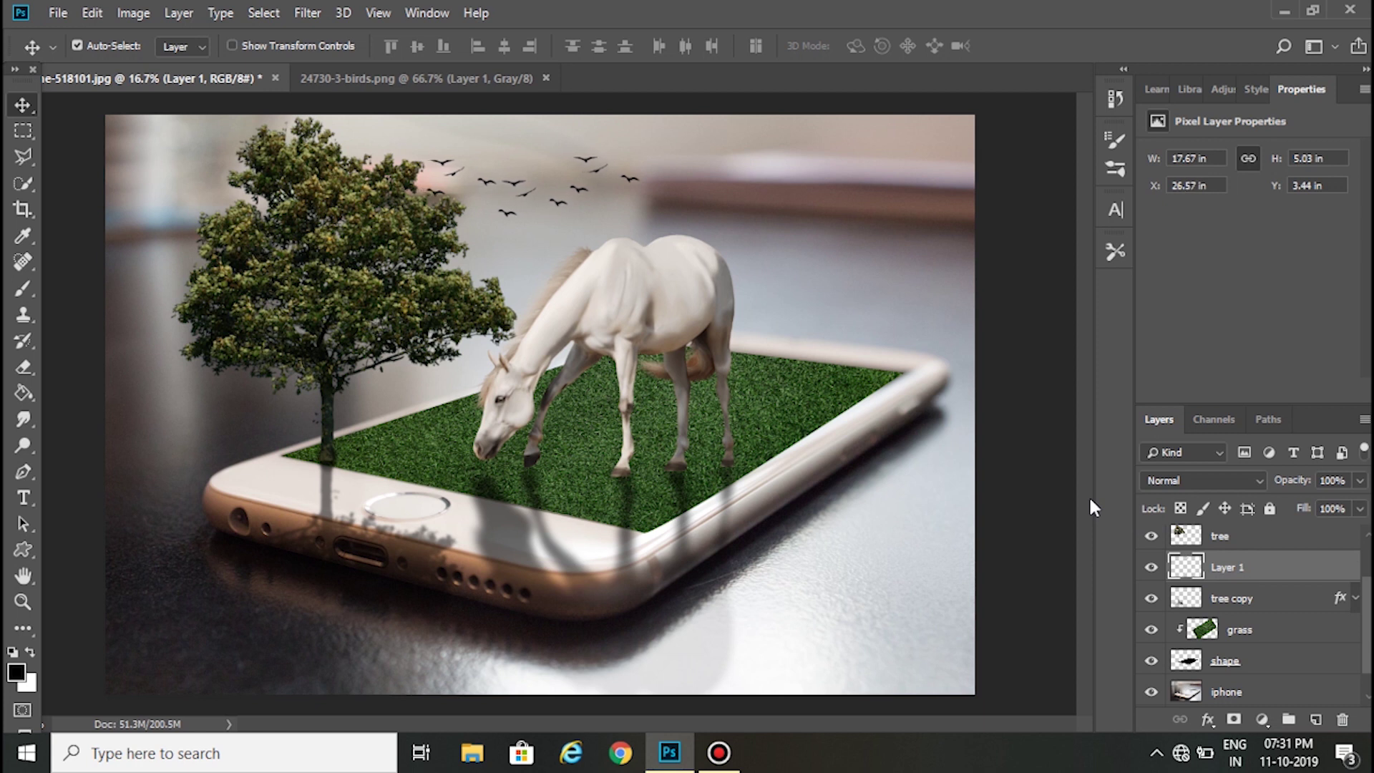
key(shift+Right)
key(shift+Right)
key(shift+Up)
key(shift+Up)
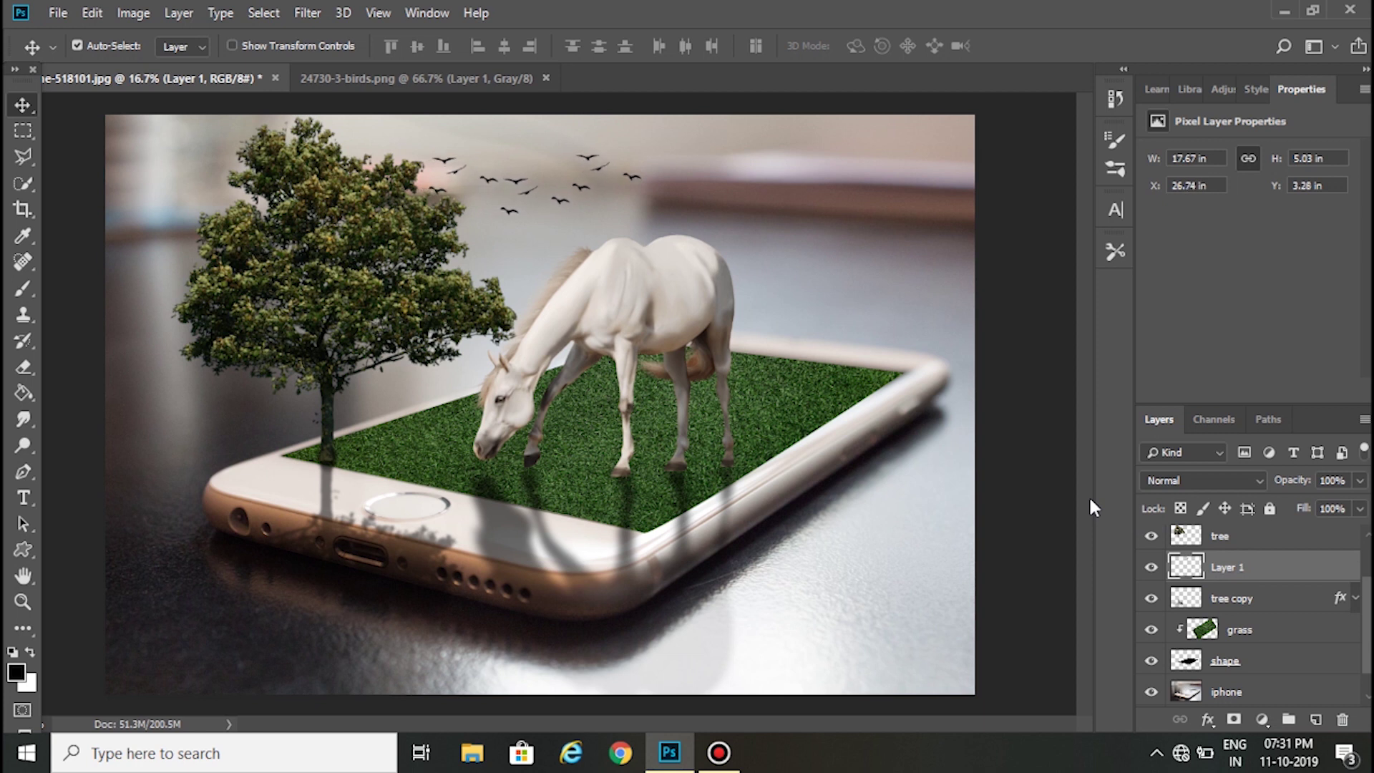
key(shift+Up)
scroll(1259, 661, up, 2)
Add Layer 2 above H and fill it solid black with the Paint Bucket.
click(1224, 544)
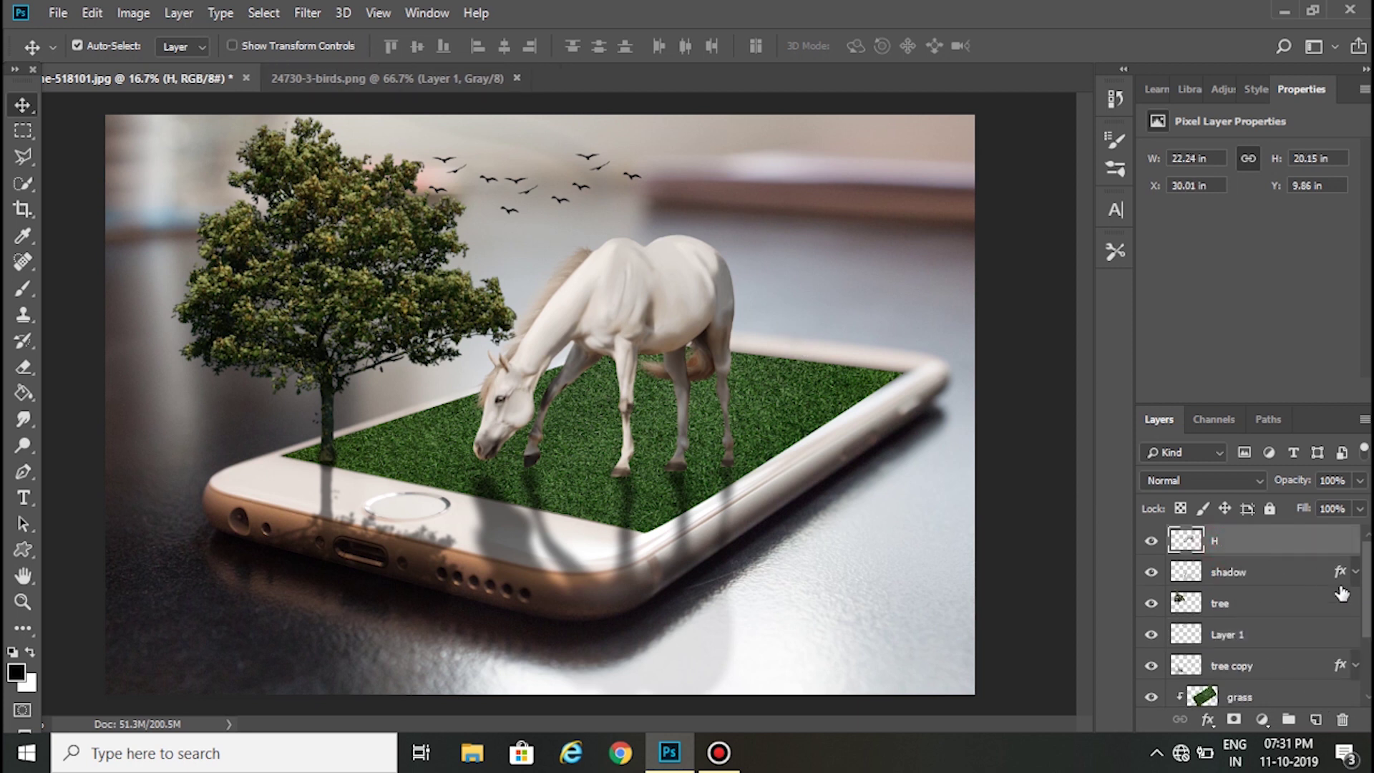
click(1315, 721)
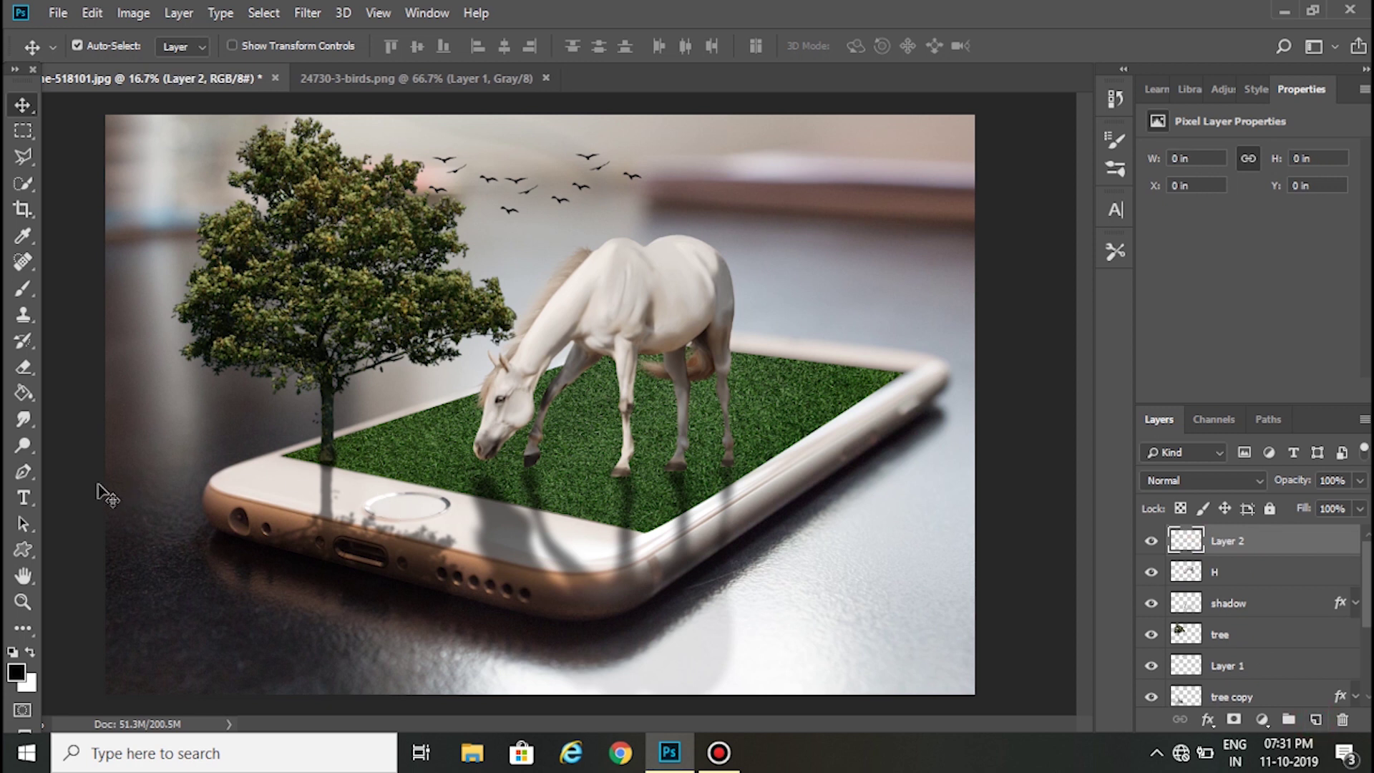
click(23, 395)
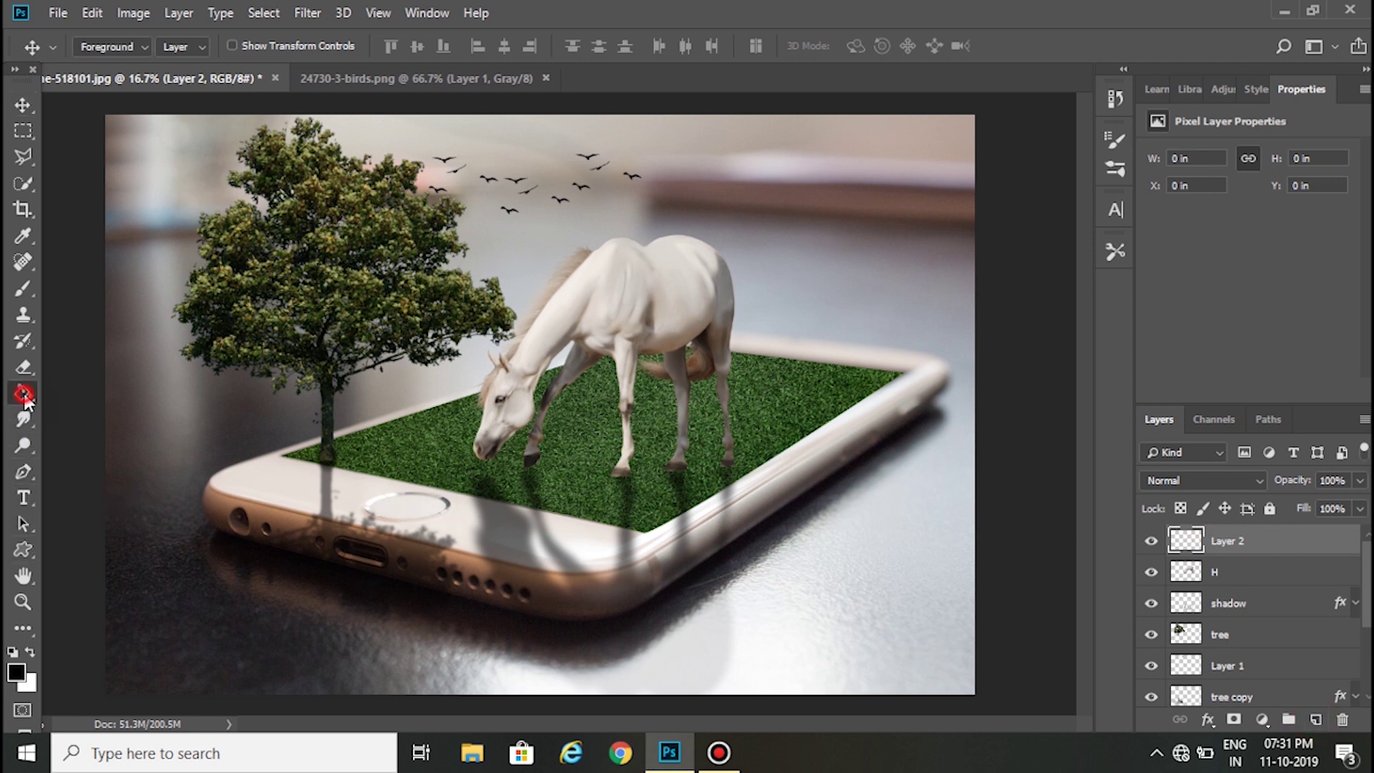
click(241, 588)
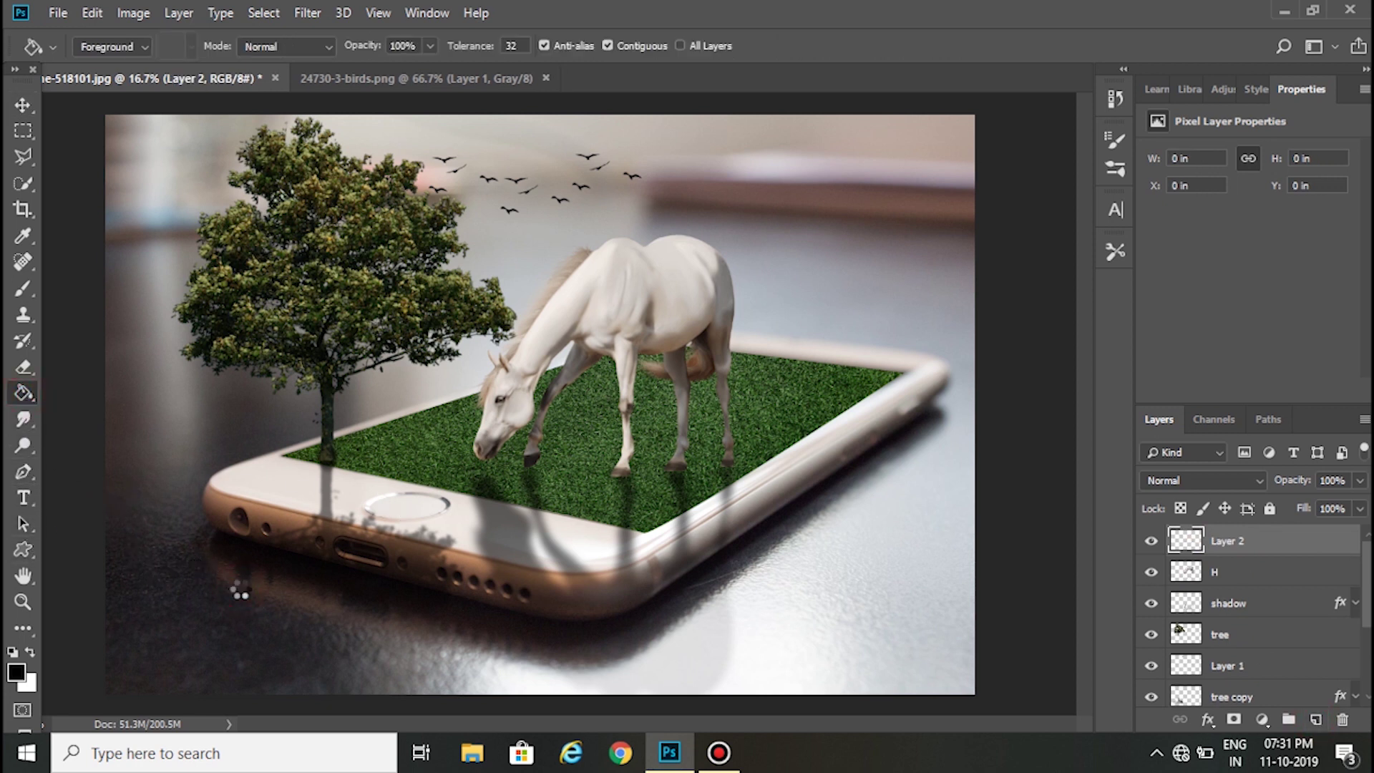
click(22, 105)
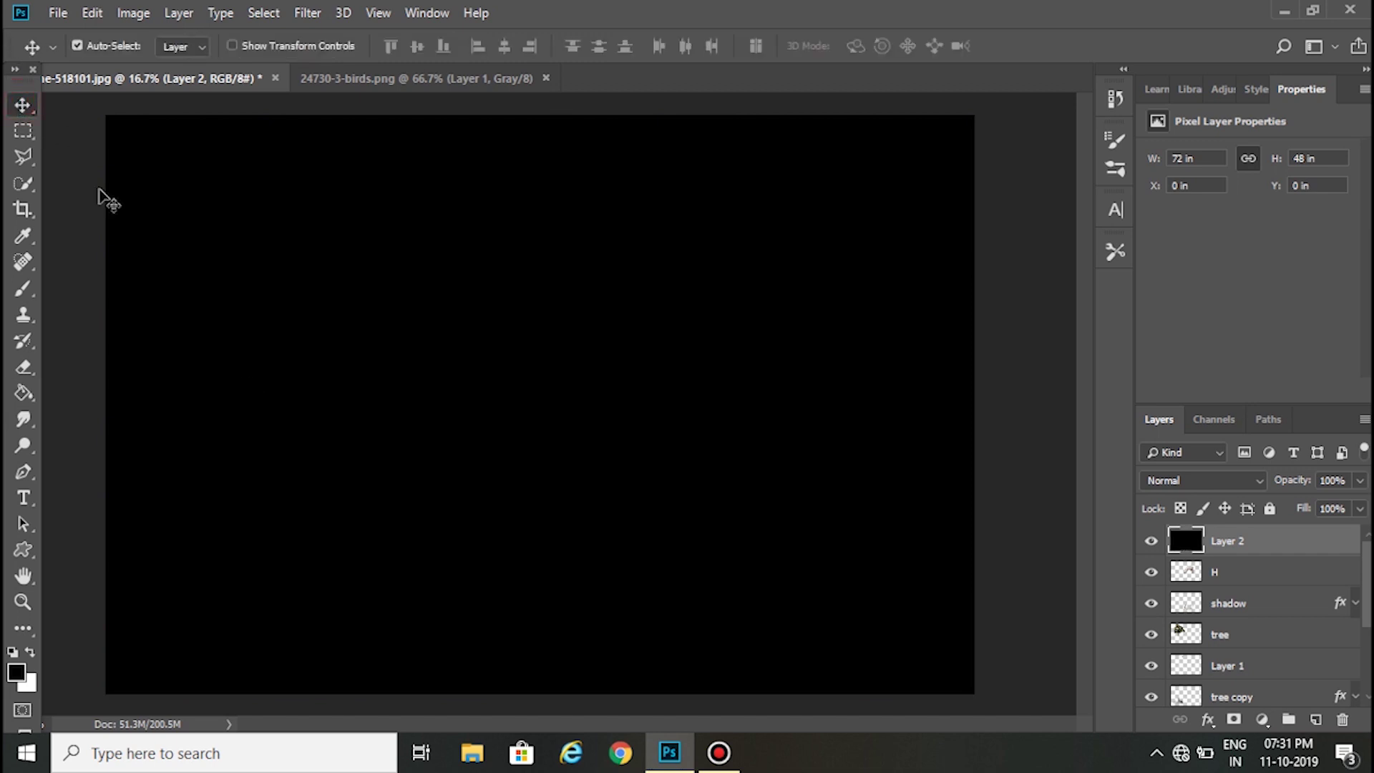
click(307, 13)
click(315, 13)
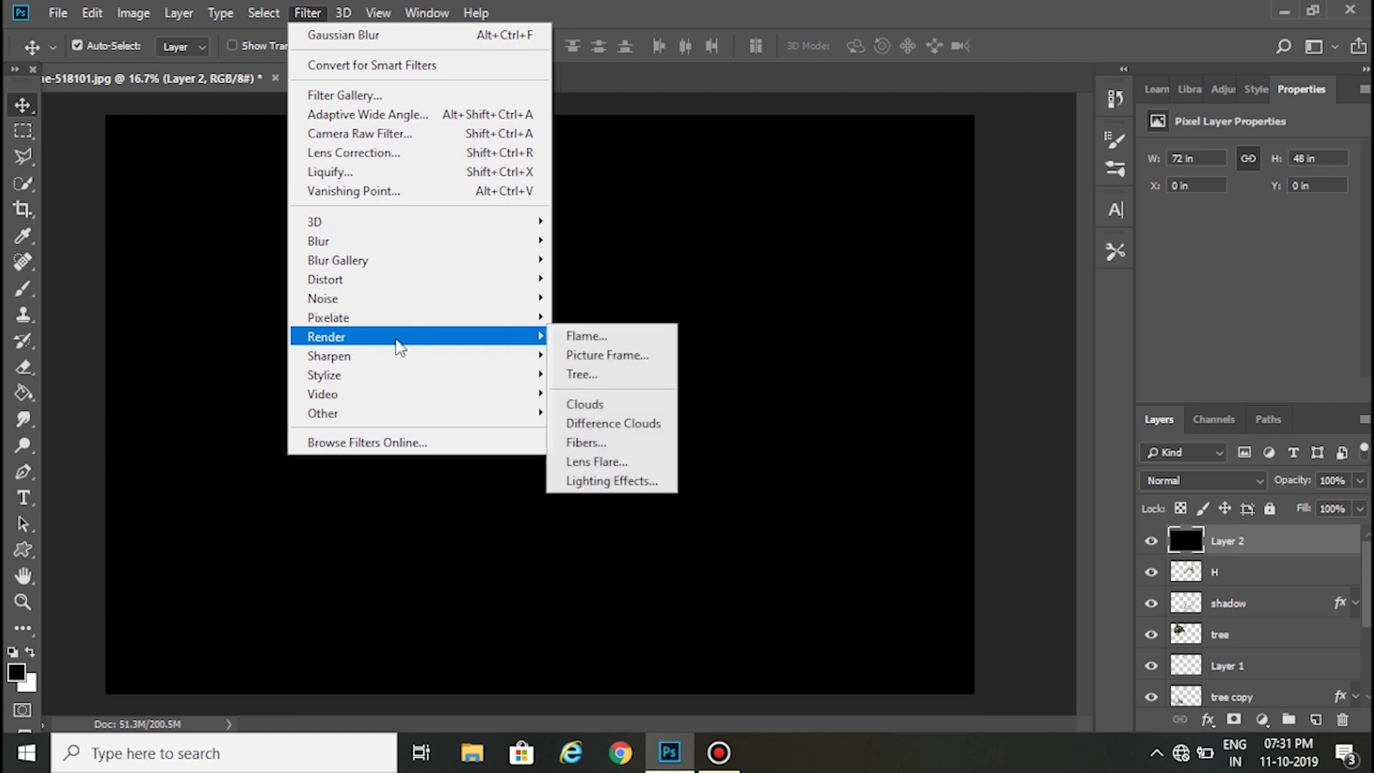
mouse_move(326, 336)
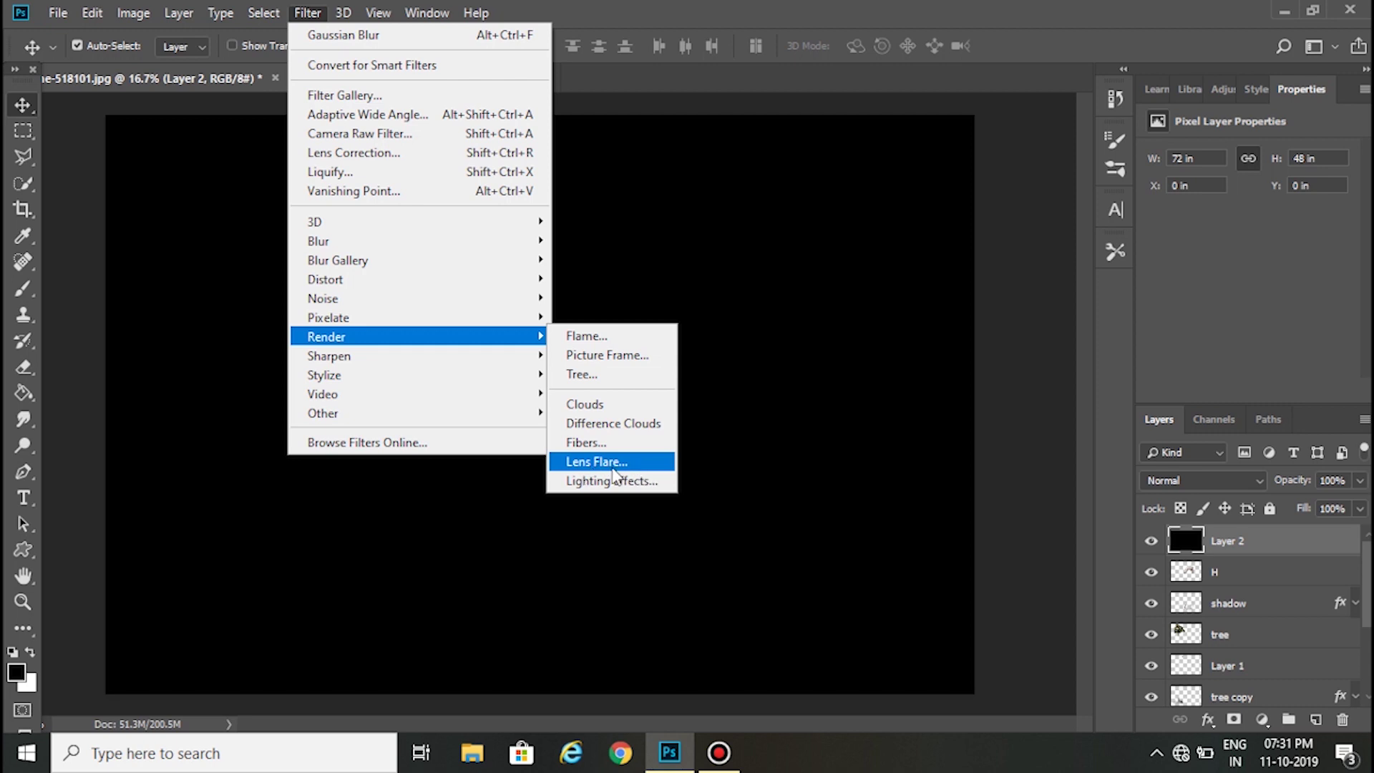
Render a 105mm Prime lens flare at brightness 91 and set Layer 2 to Screen.
click(613, 468)
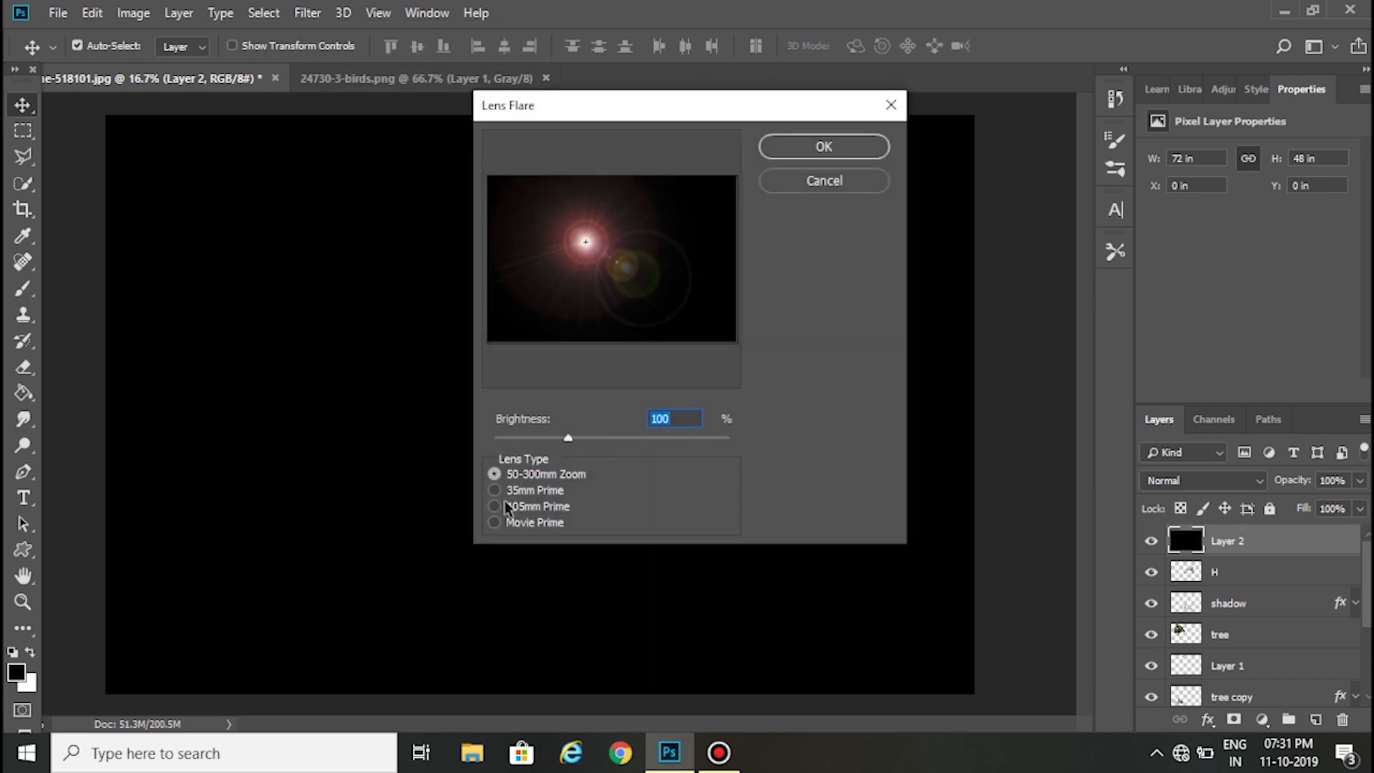
click(495, 508)
drag(586, 242, 611, 261)
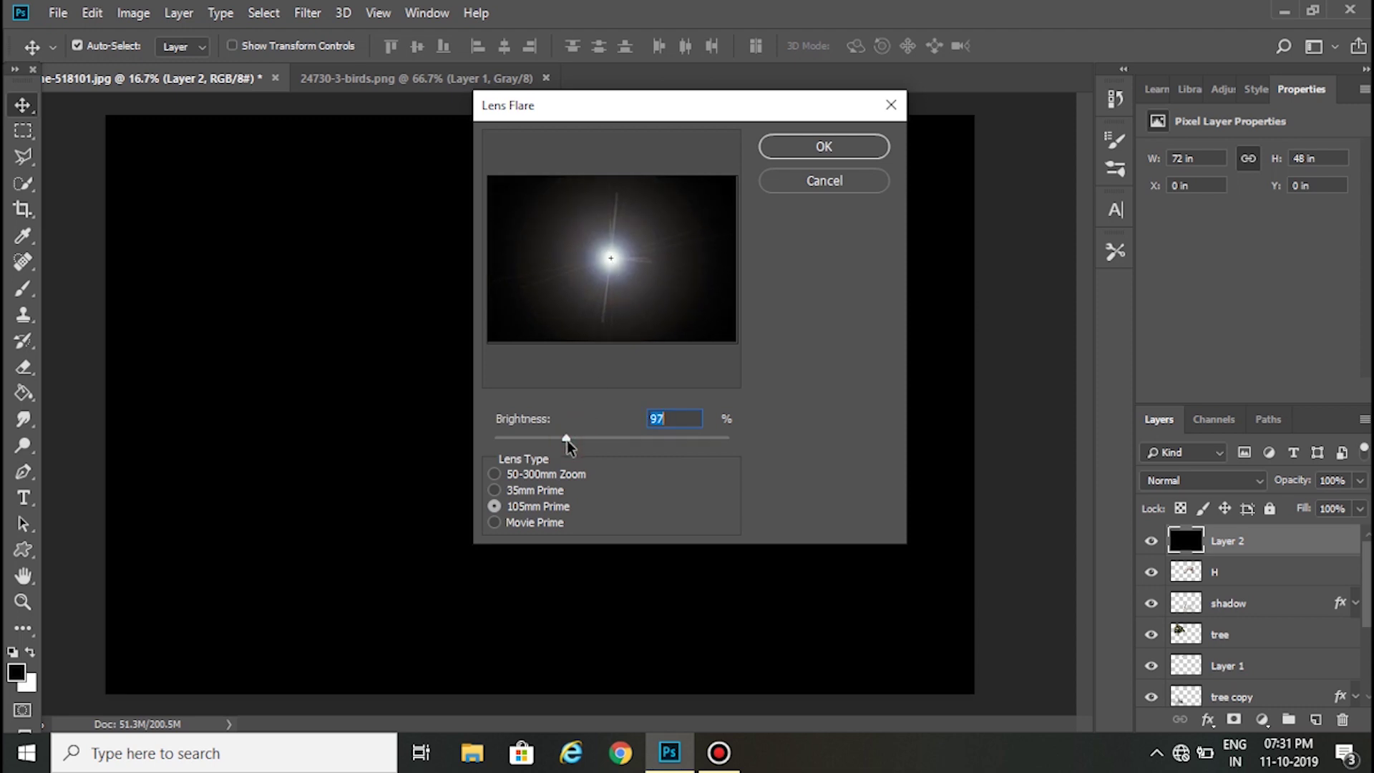
drag(567, 440, 564, 439)
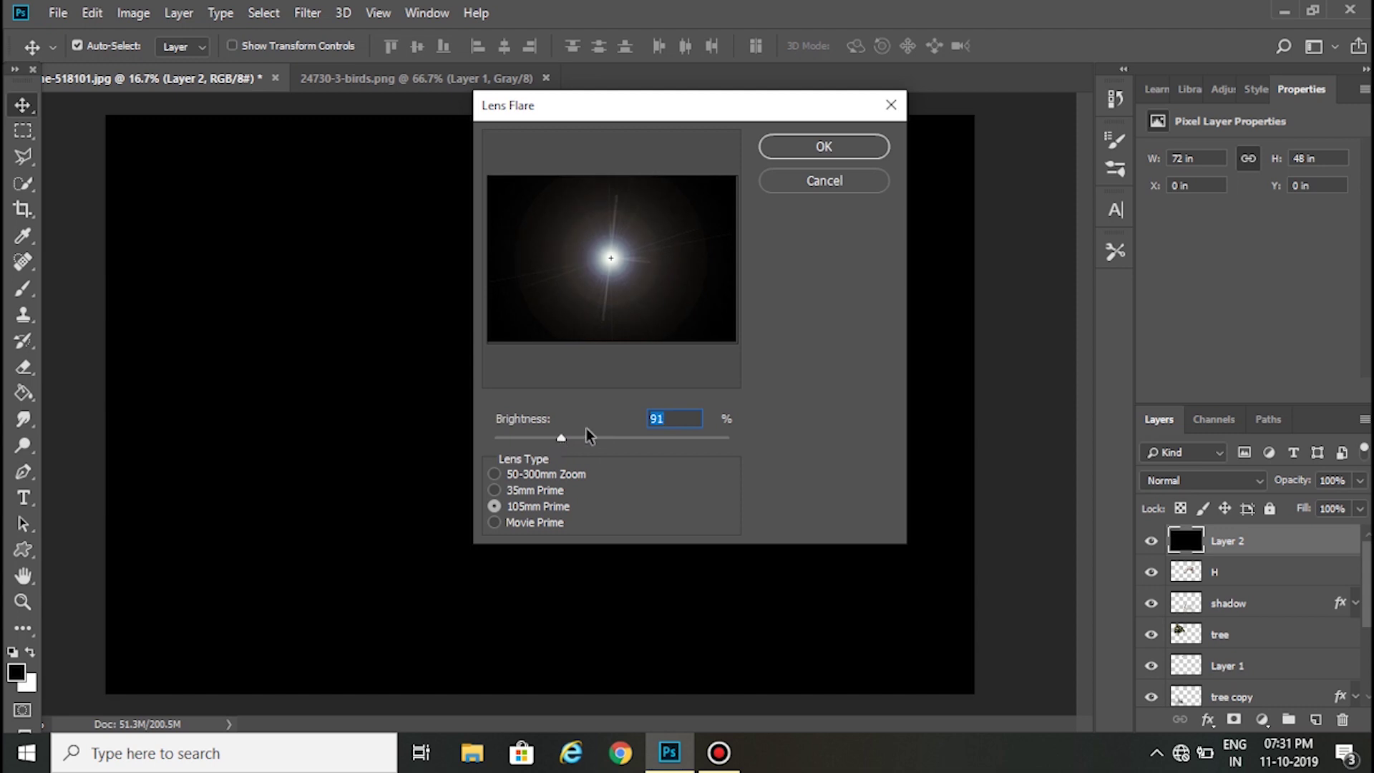
click(833, 148)
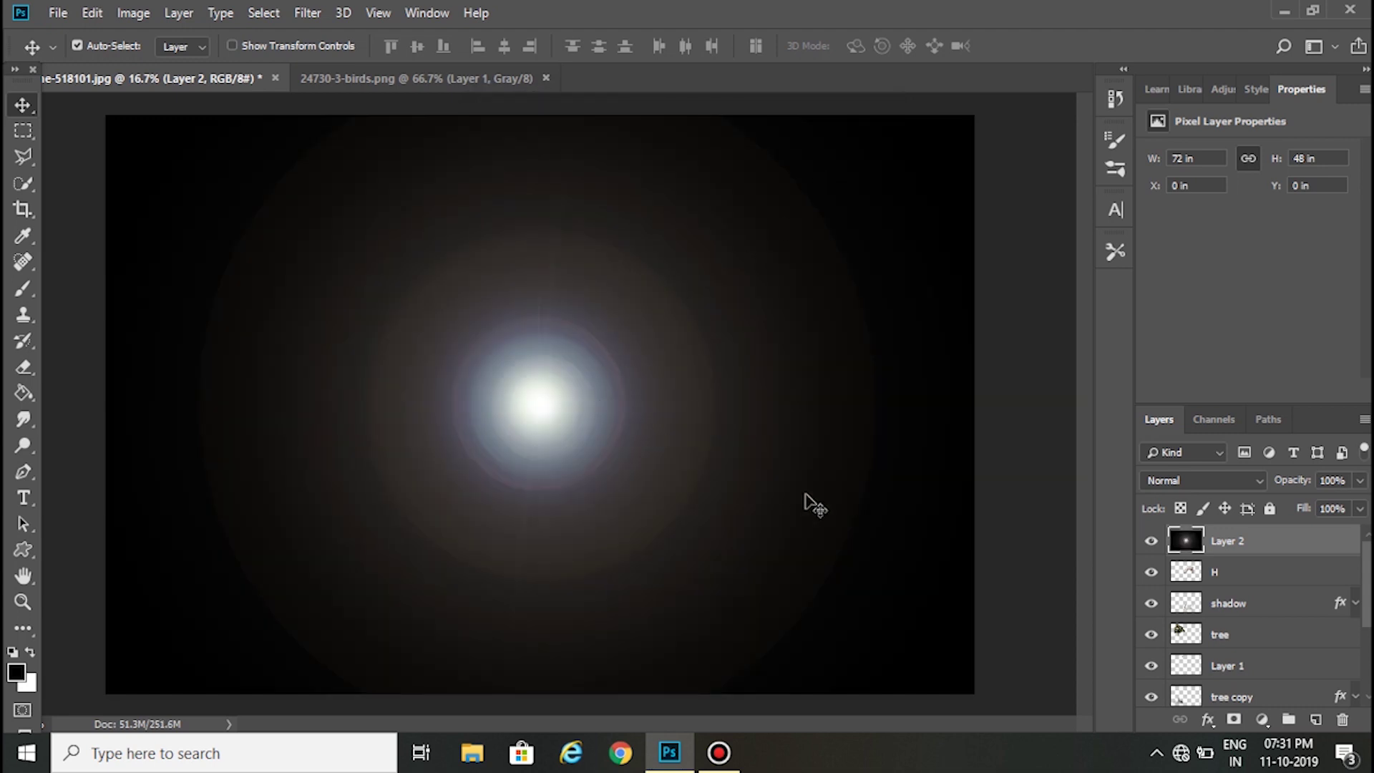
click(1217, 478)
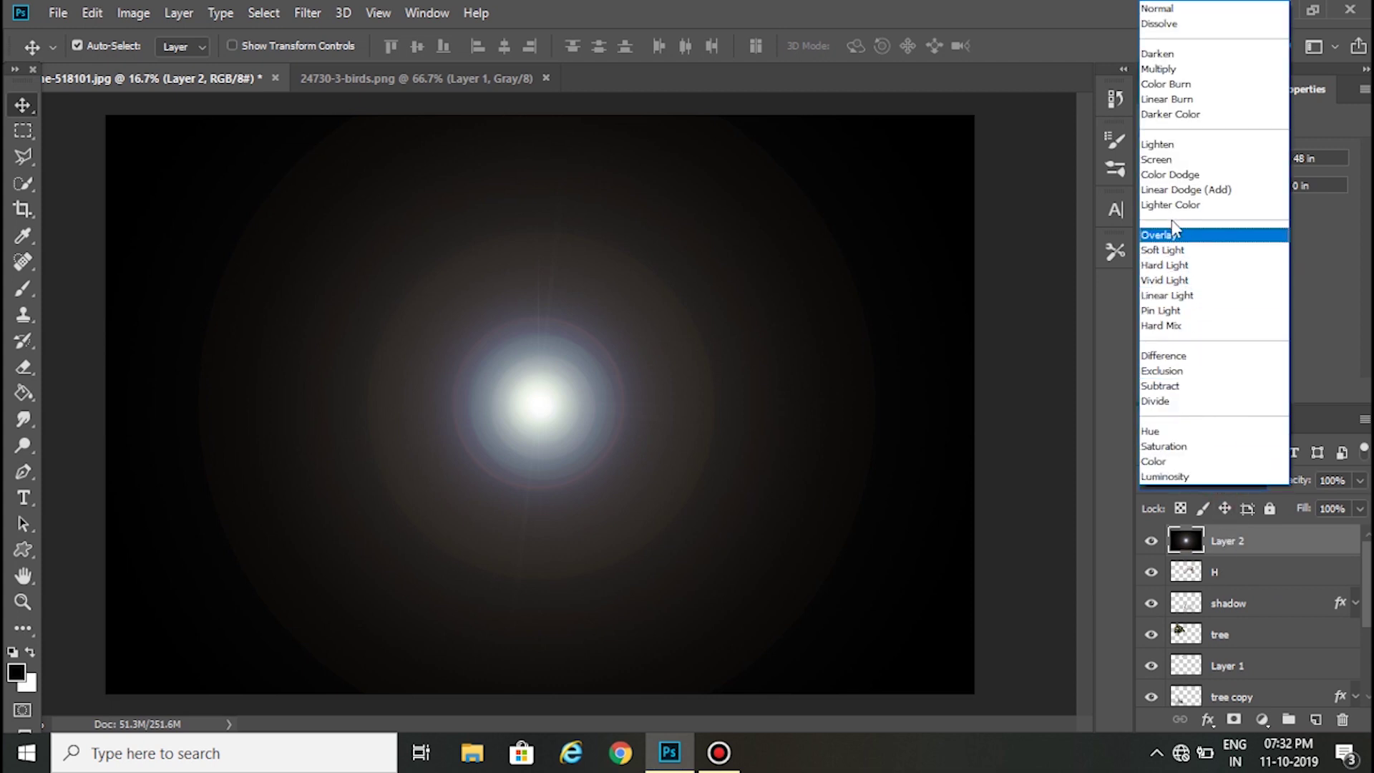
click(1178, 162)
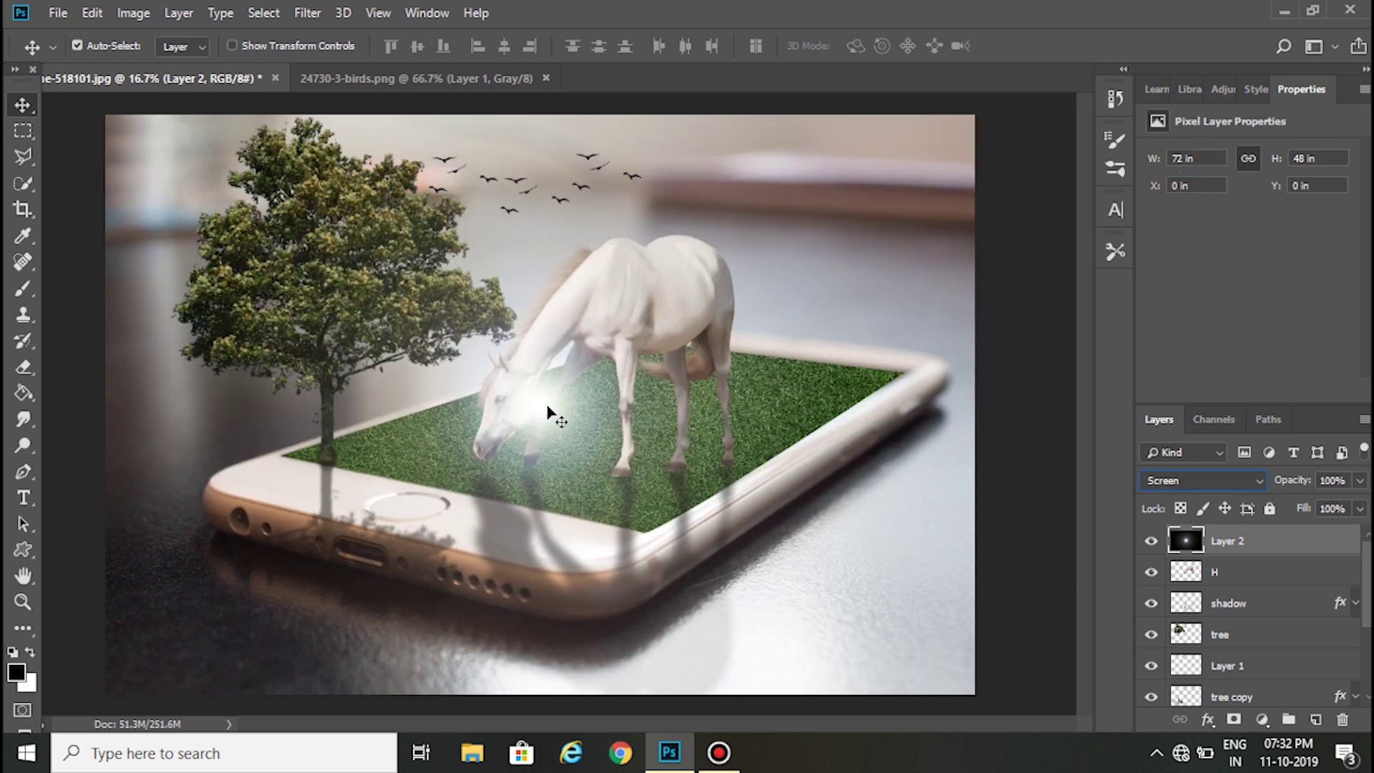
Move the glow up-left so it sits just above the tree's top near the birds.
mouse_move(547, 413)
mouse_down()
mouse_move(406, 163)
mouse_move(419, 163)
mouse_up()
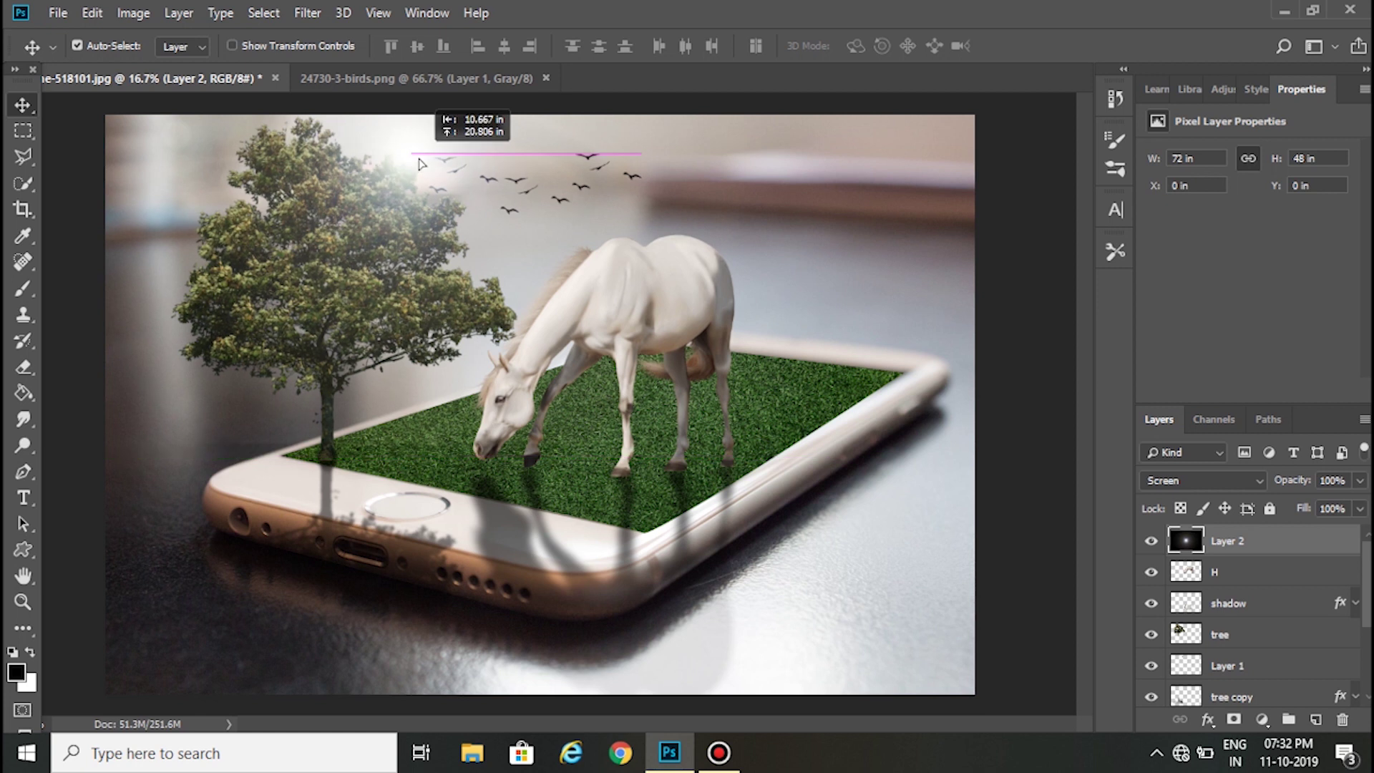
drag(419, 160, 419, 157)
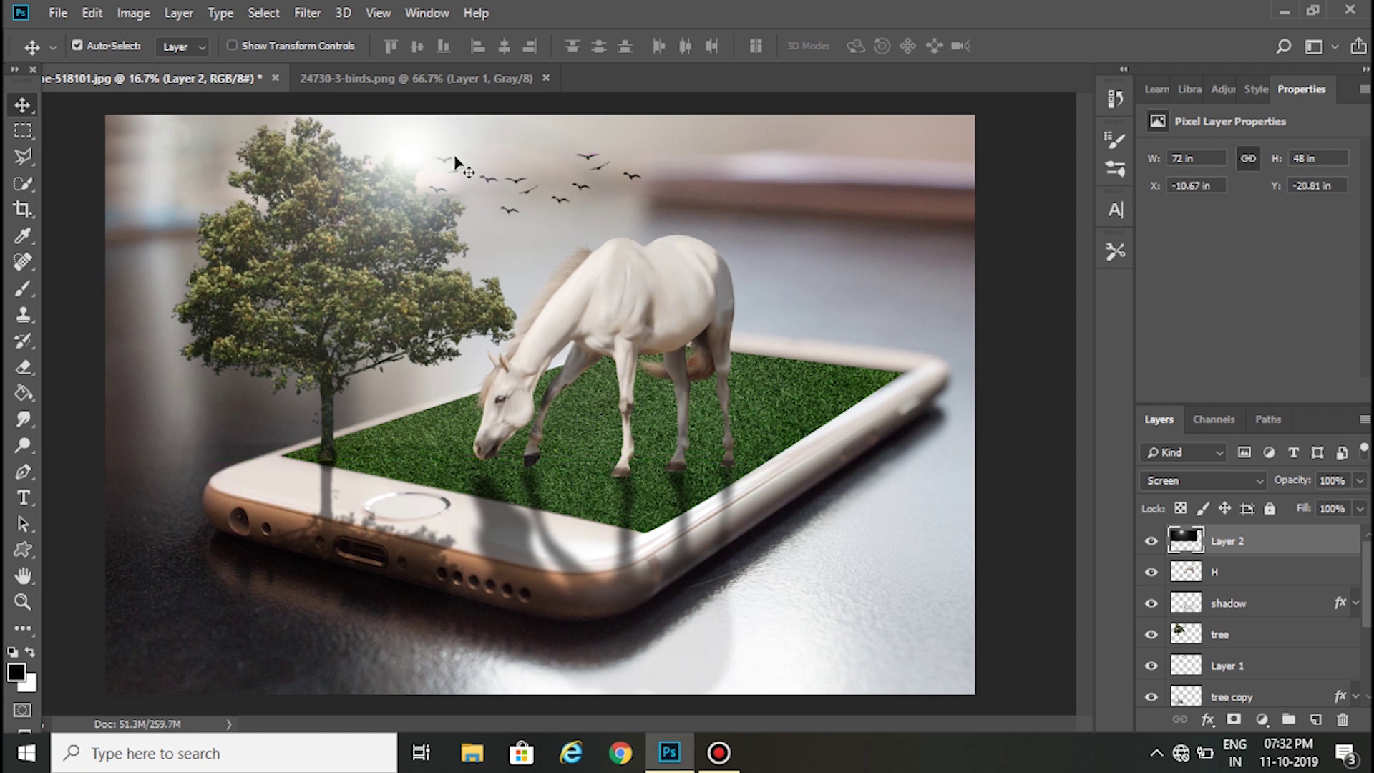
key(ctrl)
Scale the glow to about 91% and stack Layer 2 below the tree layer.
key(ctrl+t)
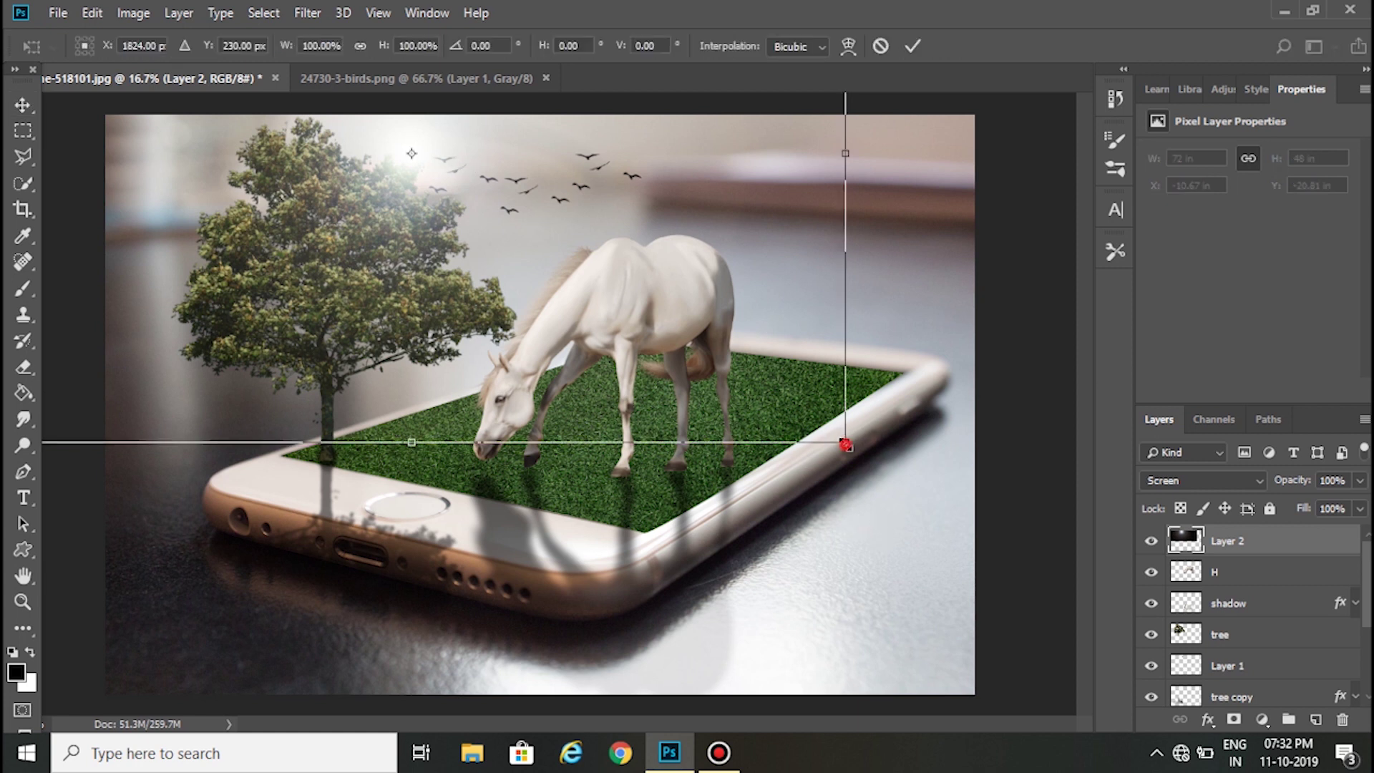
drag(845, 444, 808, 418)
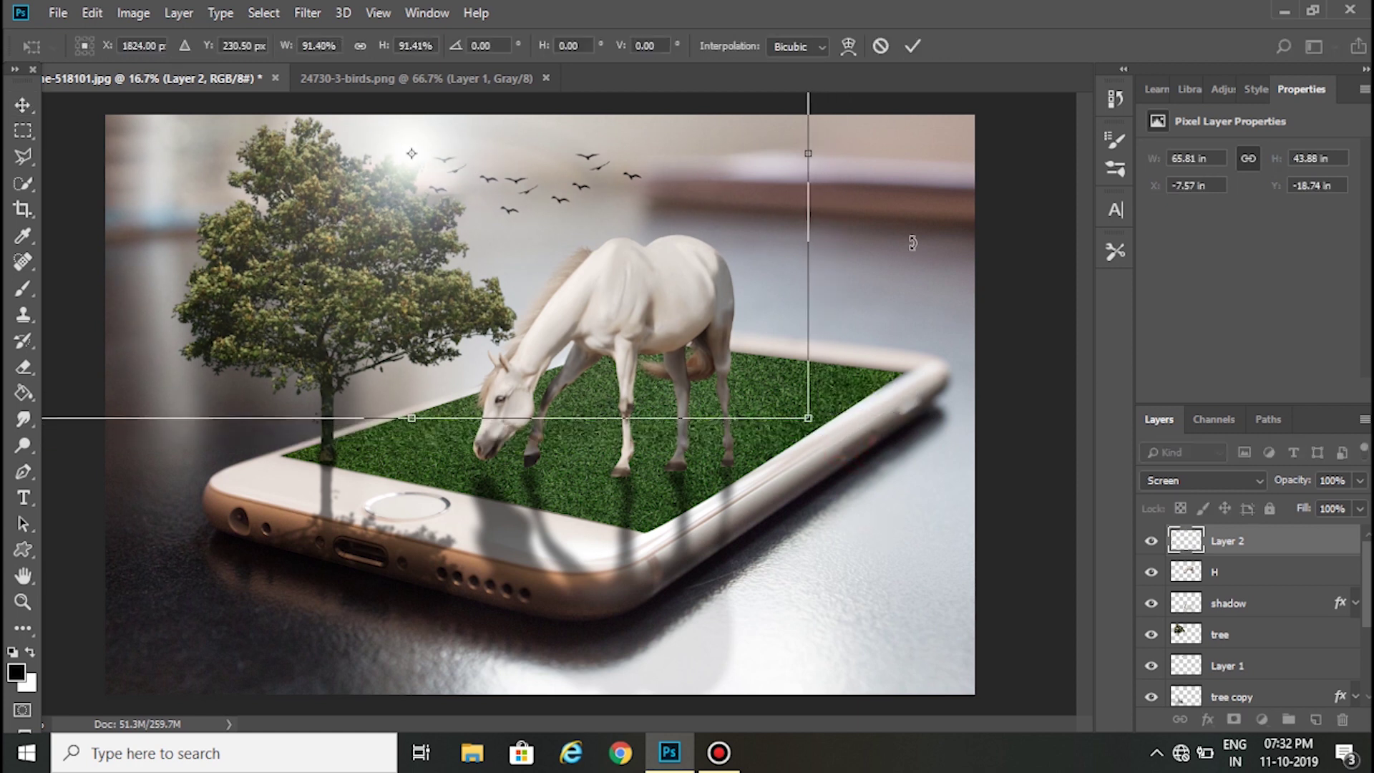
click(913, 46)
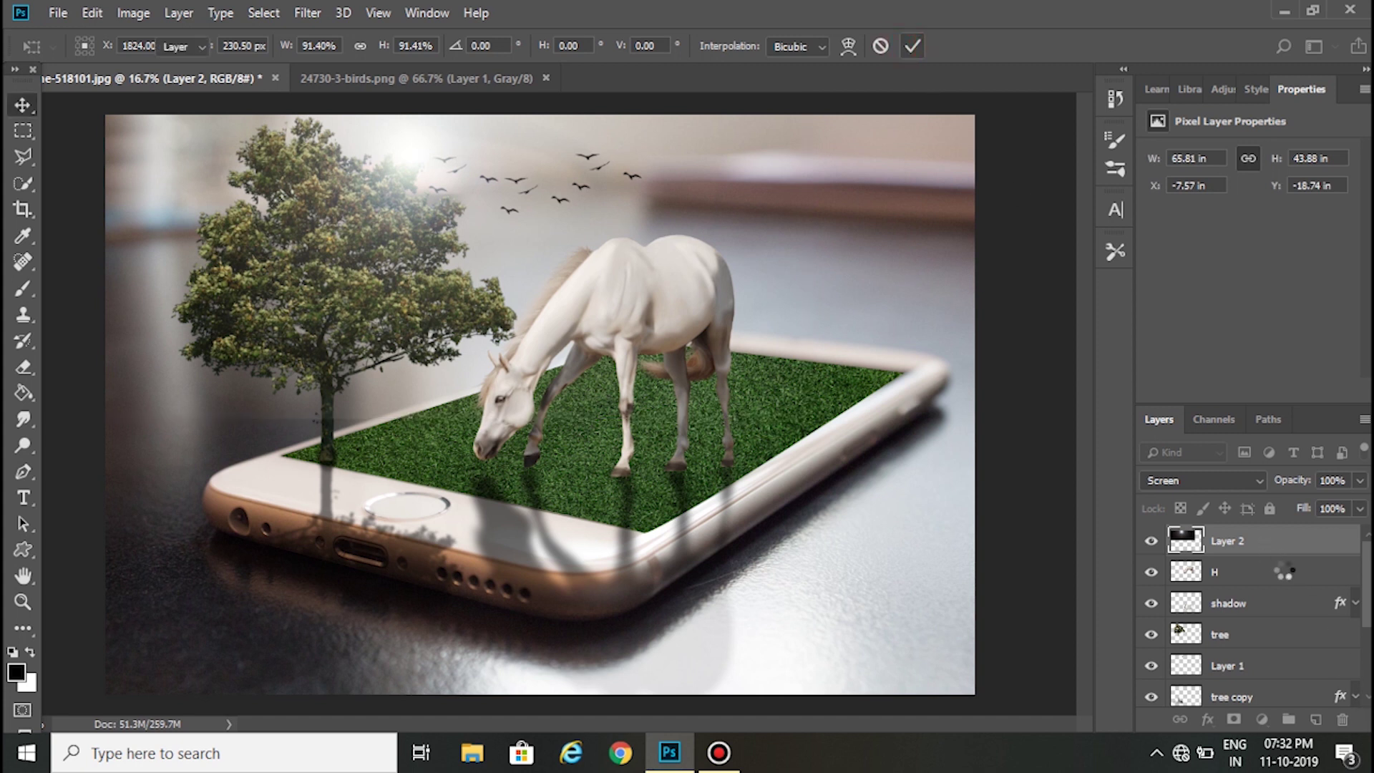
drag(1239, 546, 1261, 658)
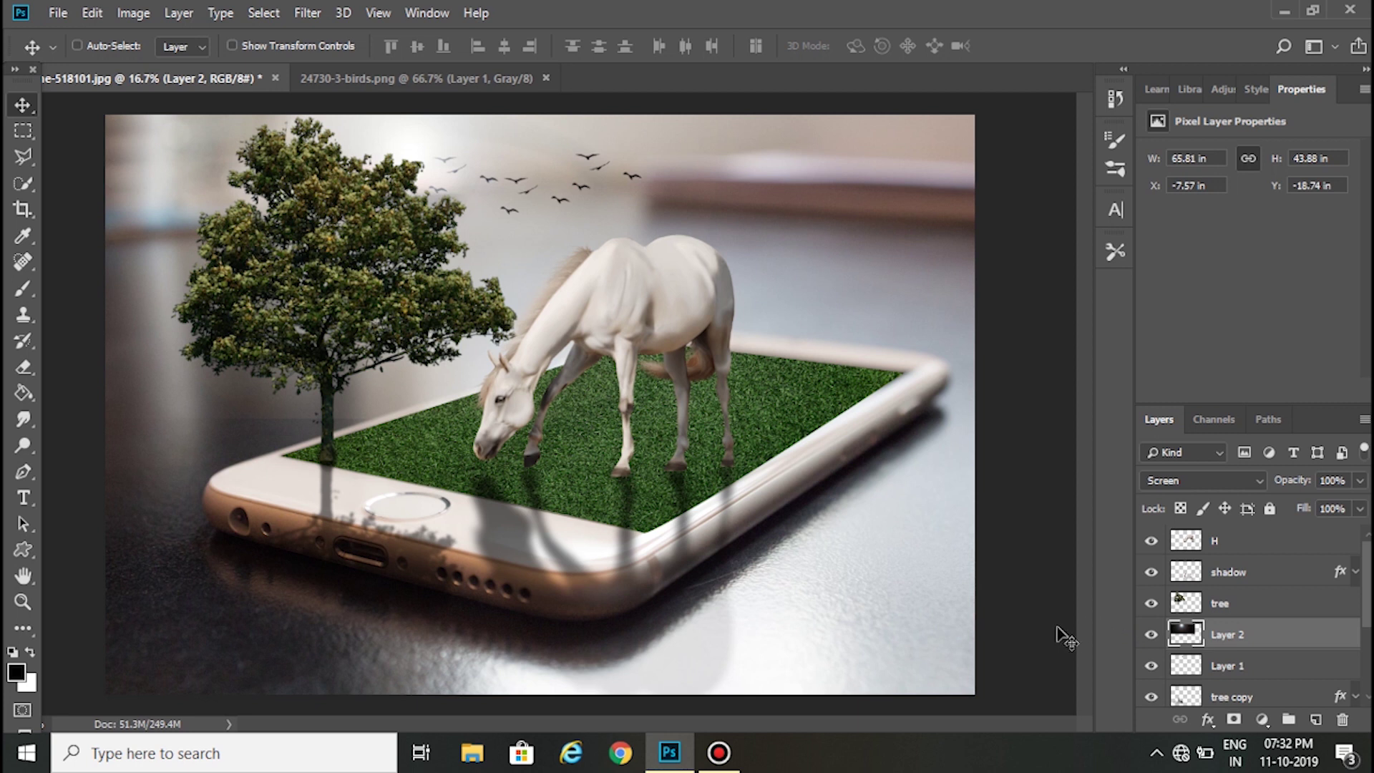
Colorize the lens flare on Layer 2 through Hue/Saturation at Hue 40, Saturation 41.
key(ctrl+u)
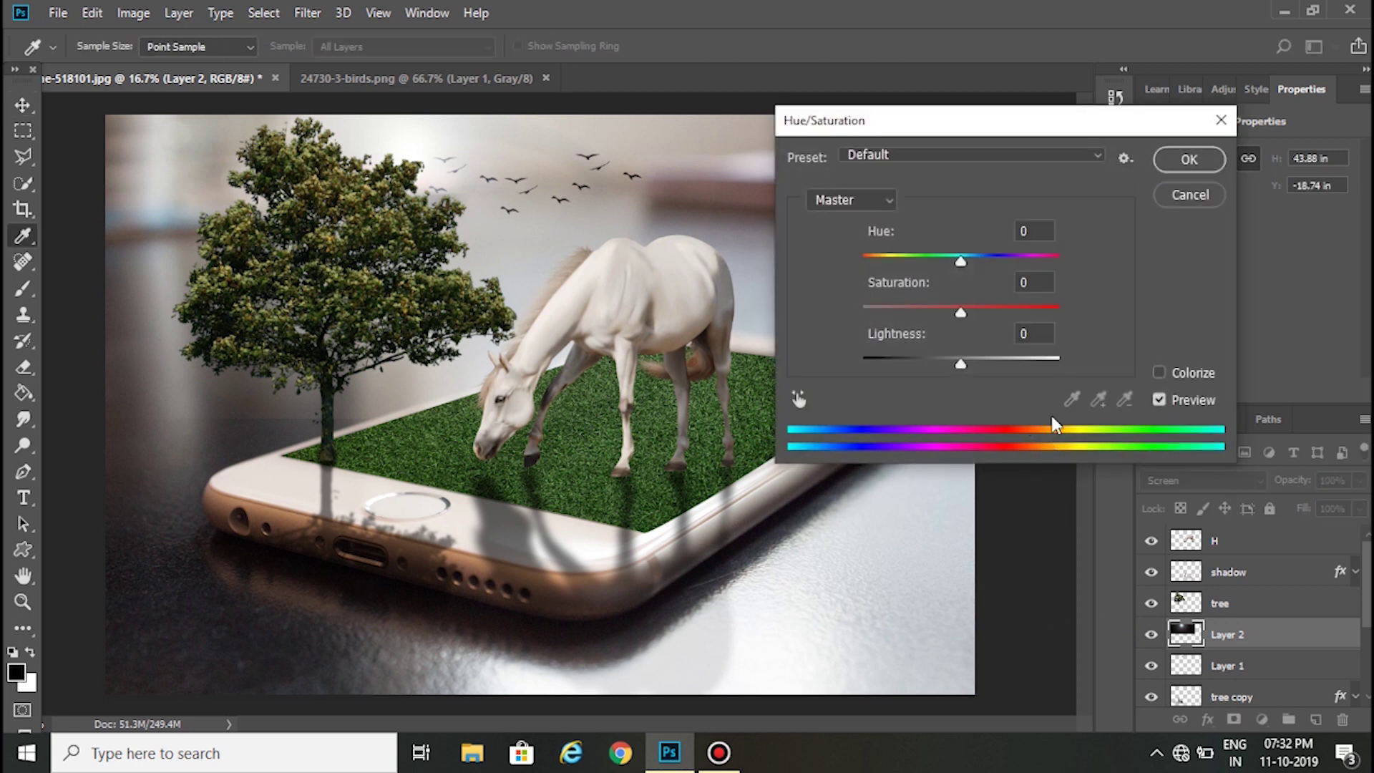
click(1157, 372)
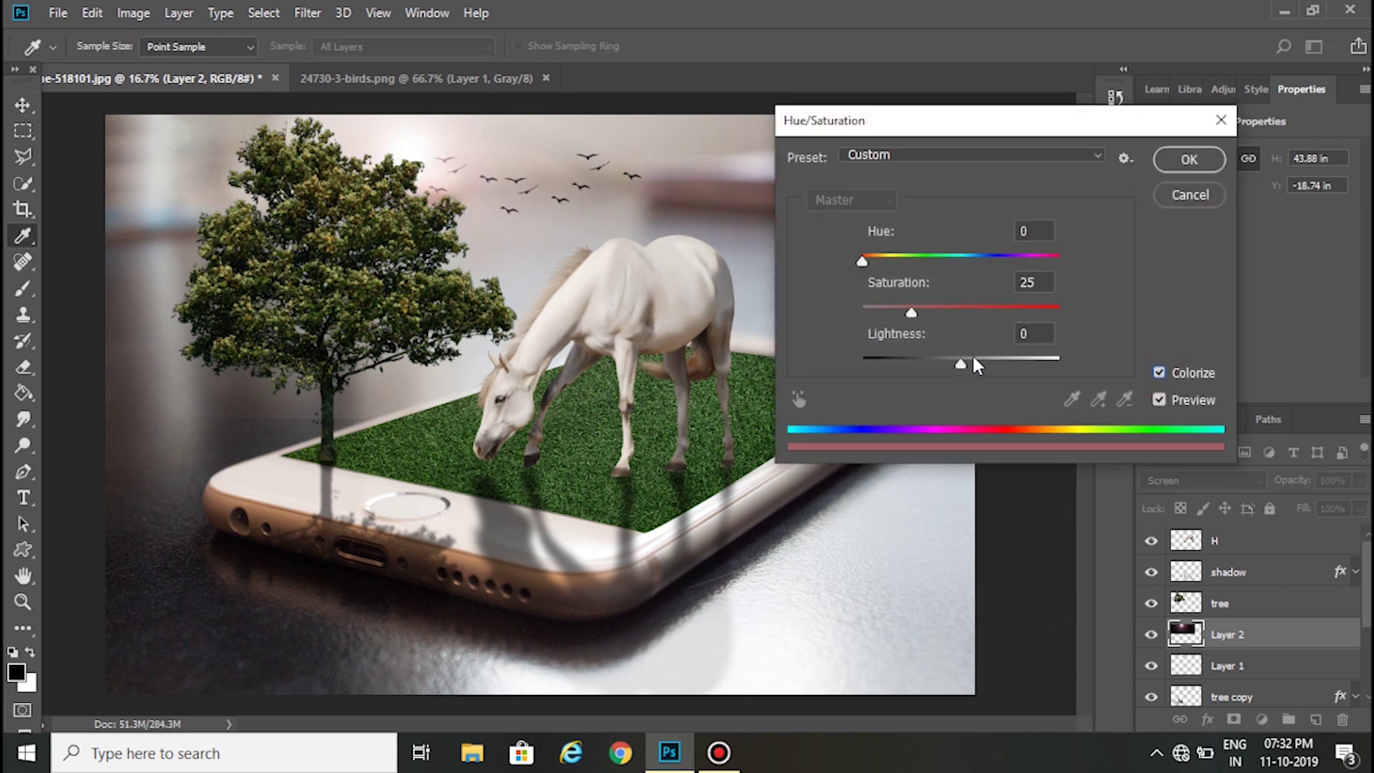
drag(861, 264, 872, 268)
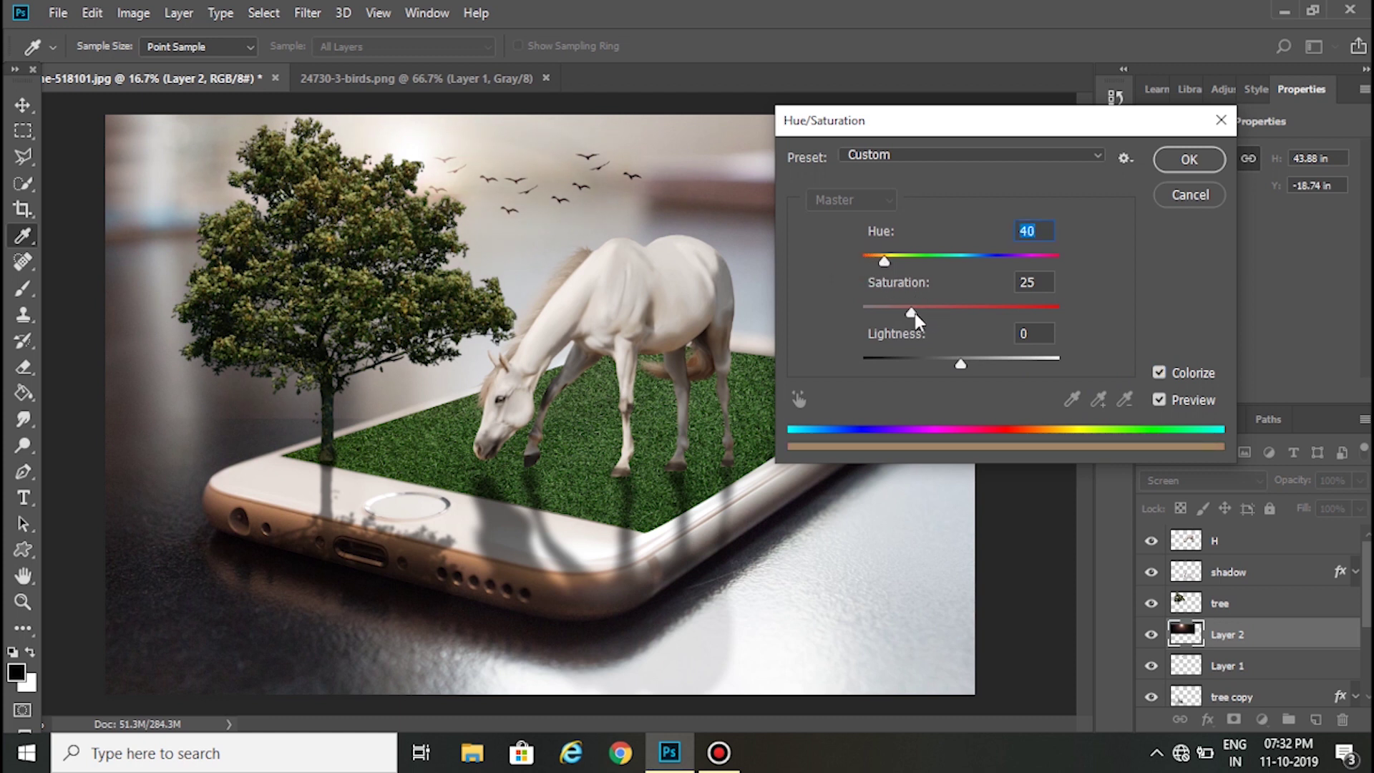
drag(912, 312, 916, 313)
drag(945, 317, 950, 317)
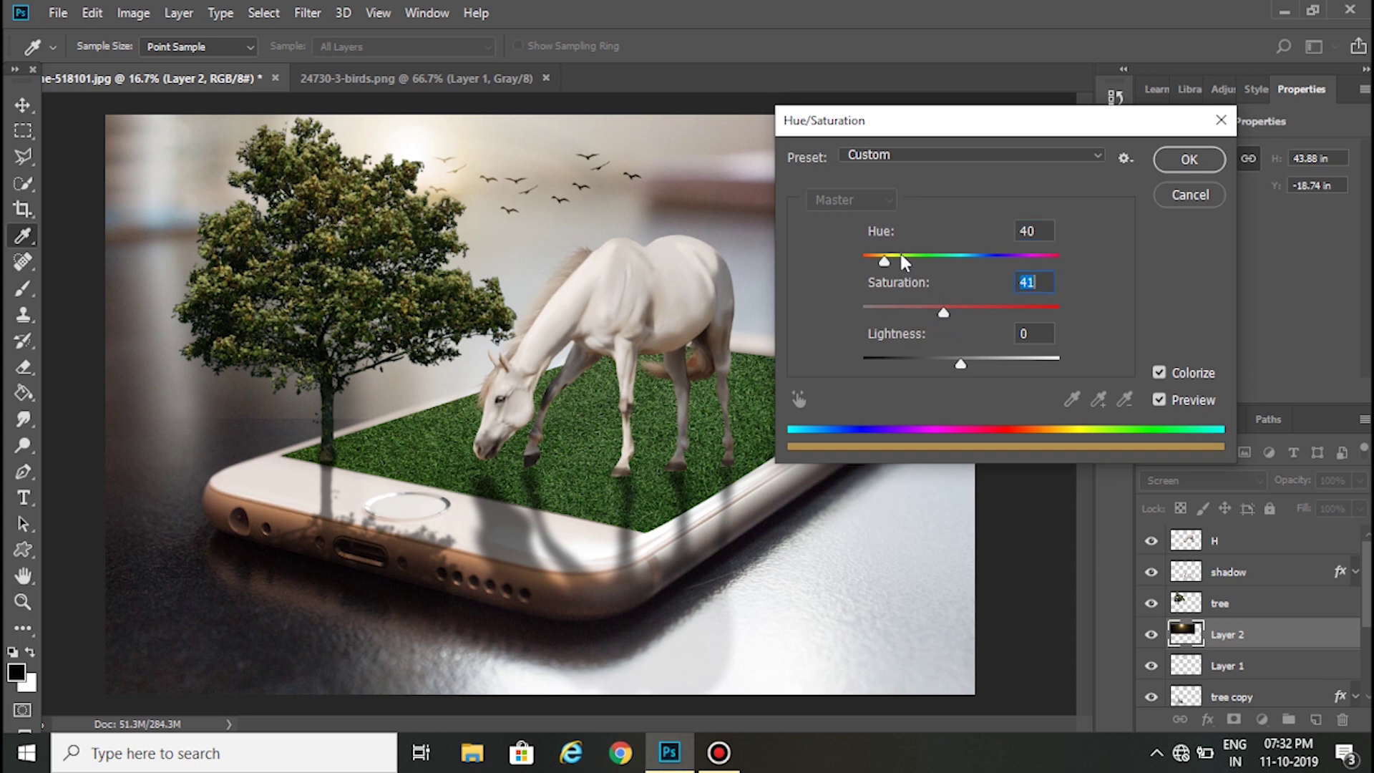
click(1187, 161)
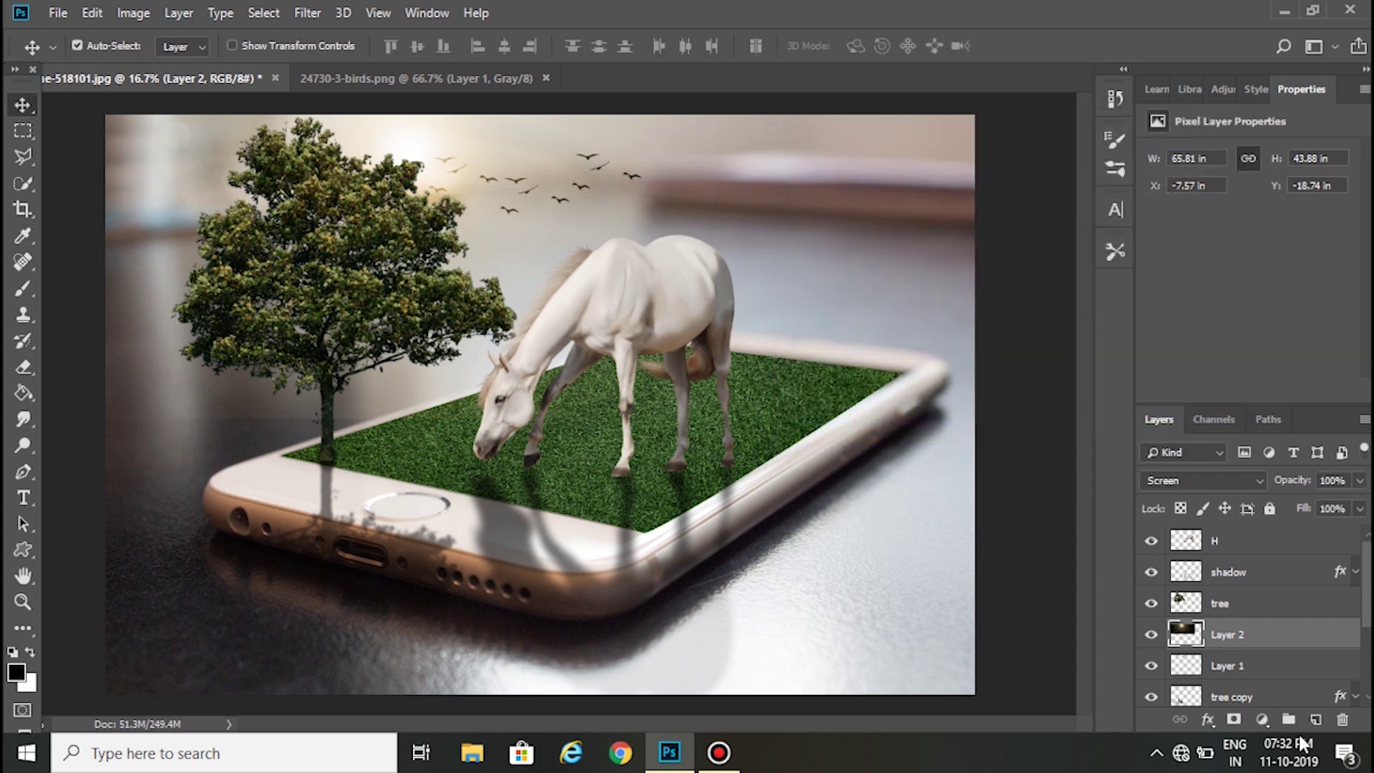
click(1264, 664)
Nudge the birds slightly right and add a new empty layer above H.
key(shift+Right)
key(shift+Right)
key(shift+Right)
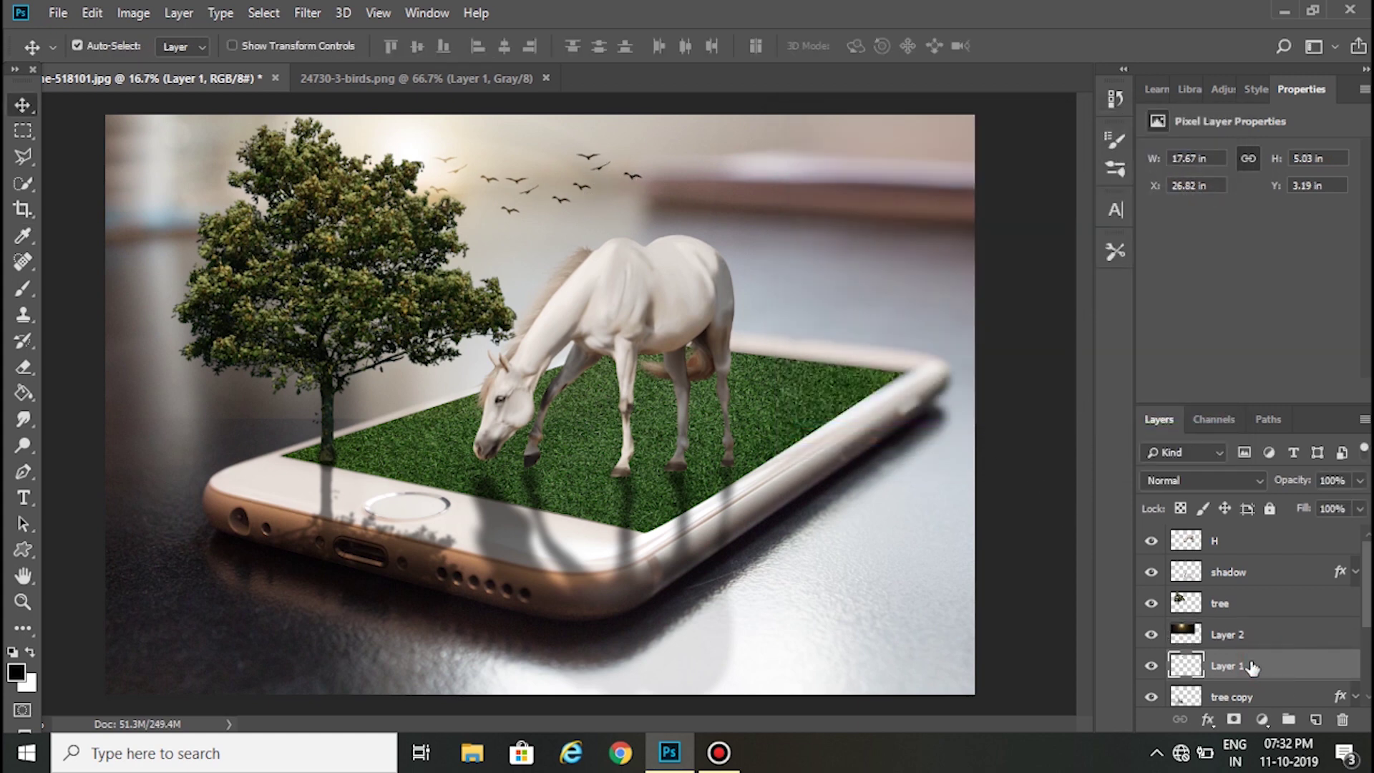
key(shift+Right)
key(shift+Right)
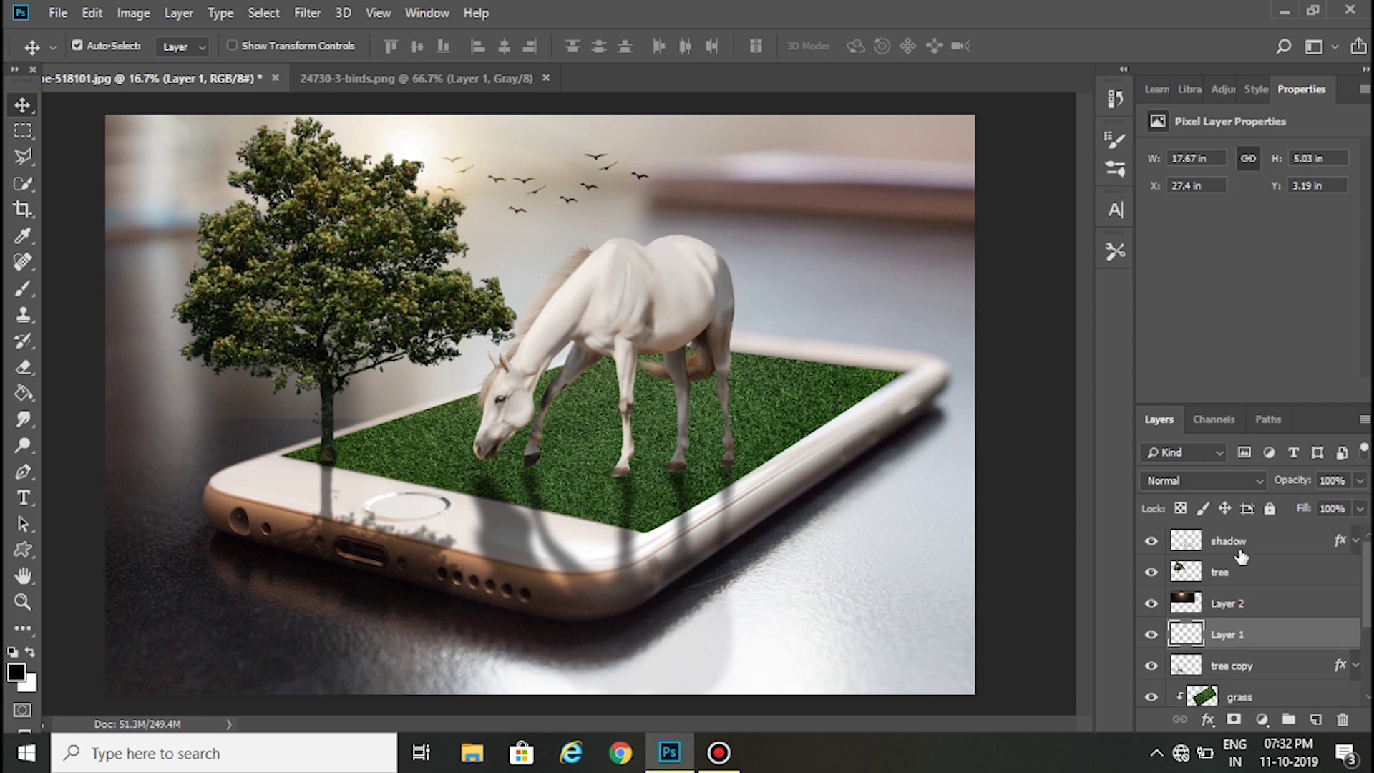
text(H)
click(1248, 551)
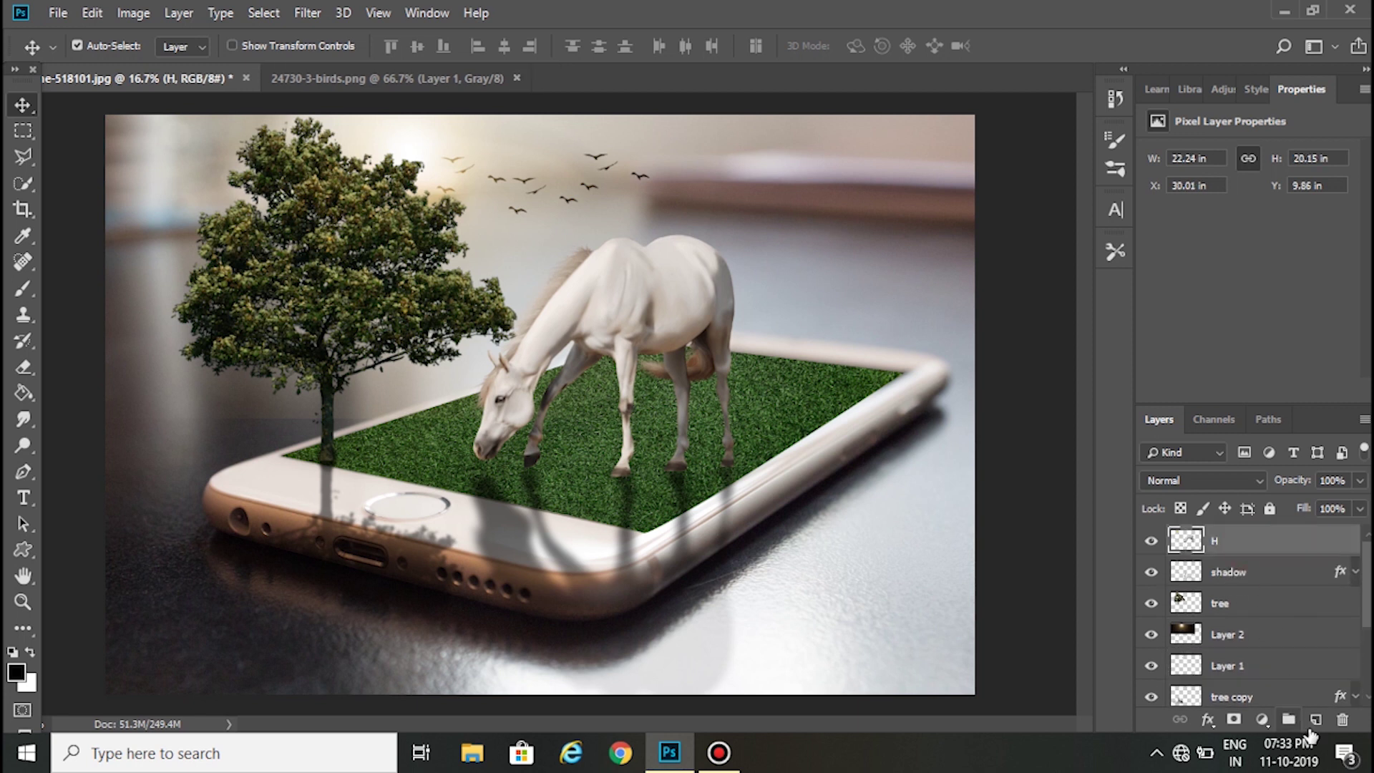
click(1314, 719)
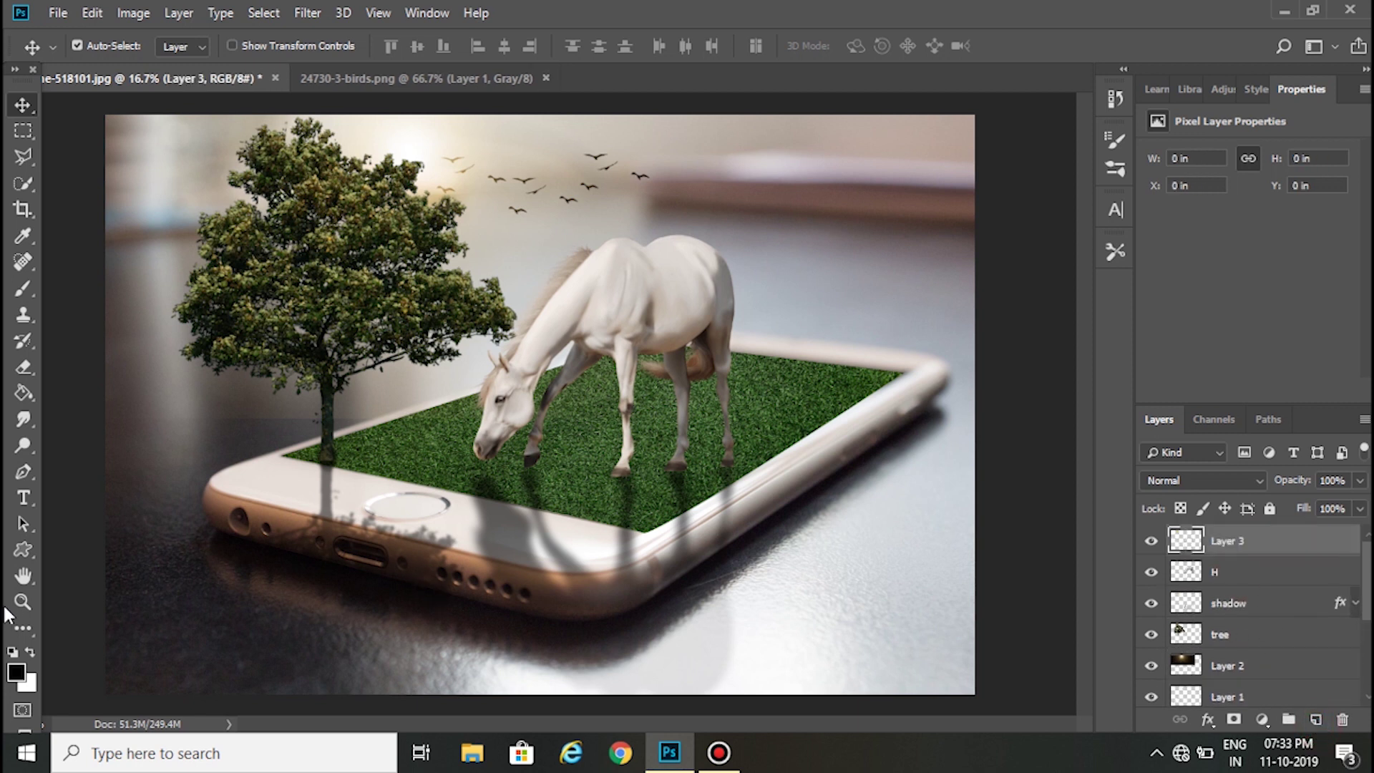
Fill Layer 3 with black using the Paint Bucket and set it to Soft Light.
click(23, 392)
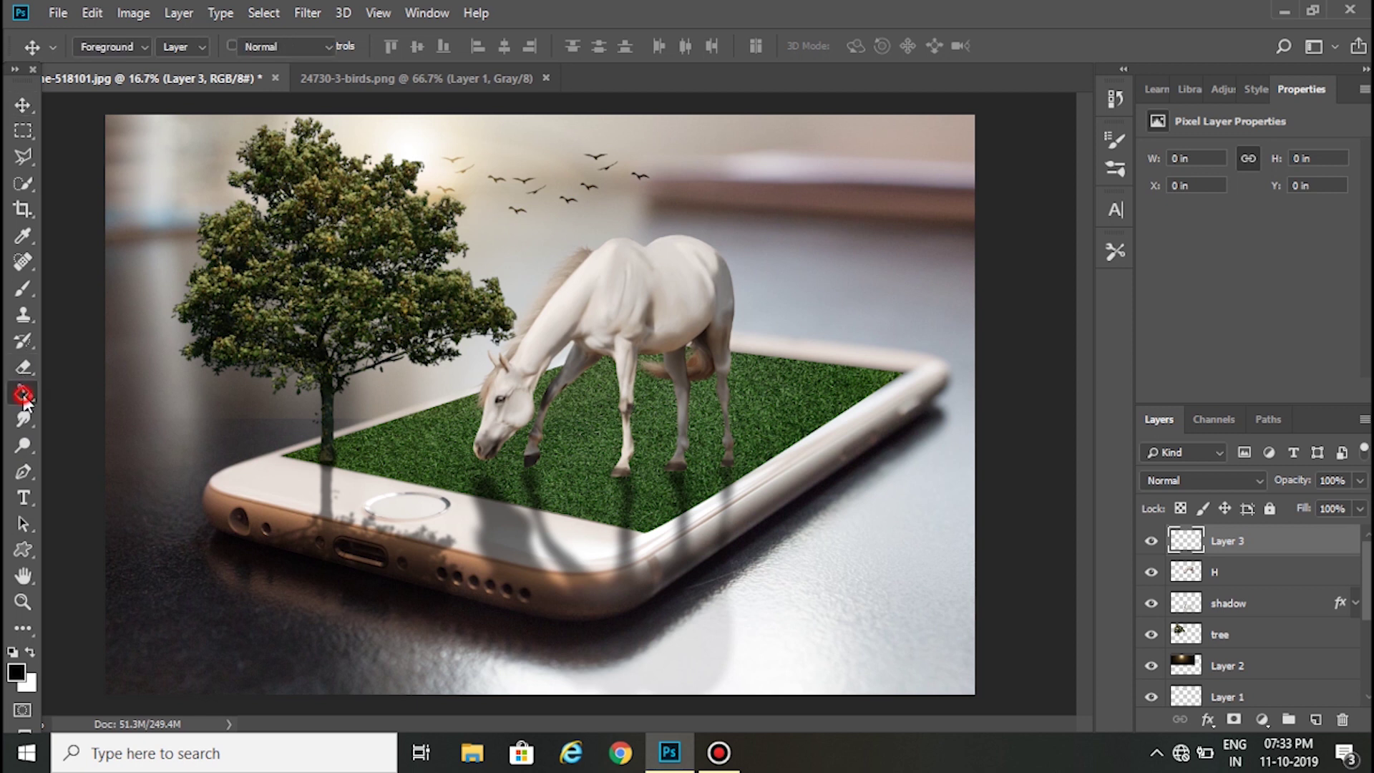
click(250, 583)
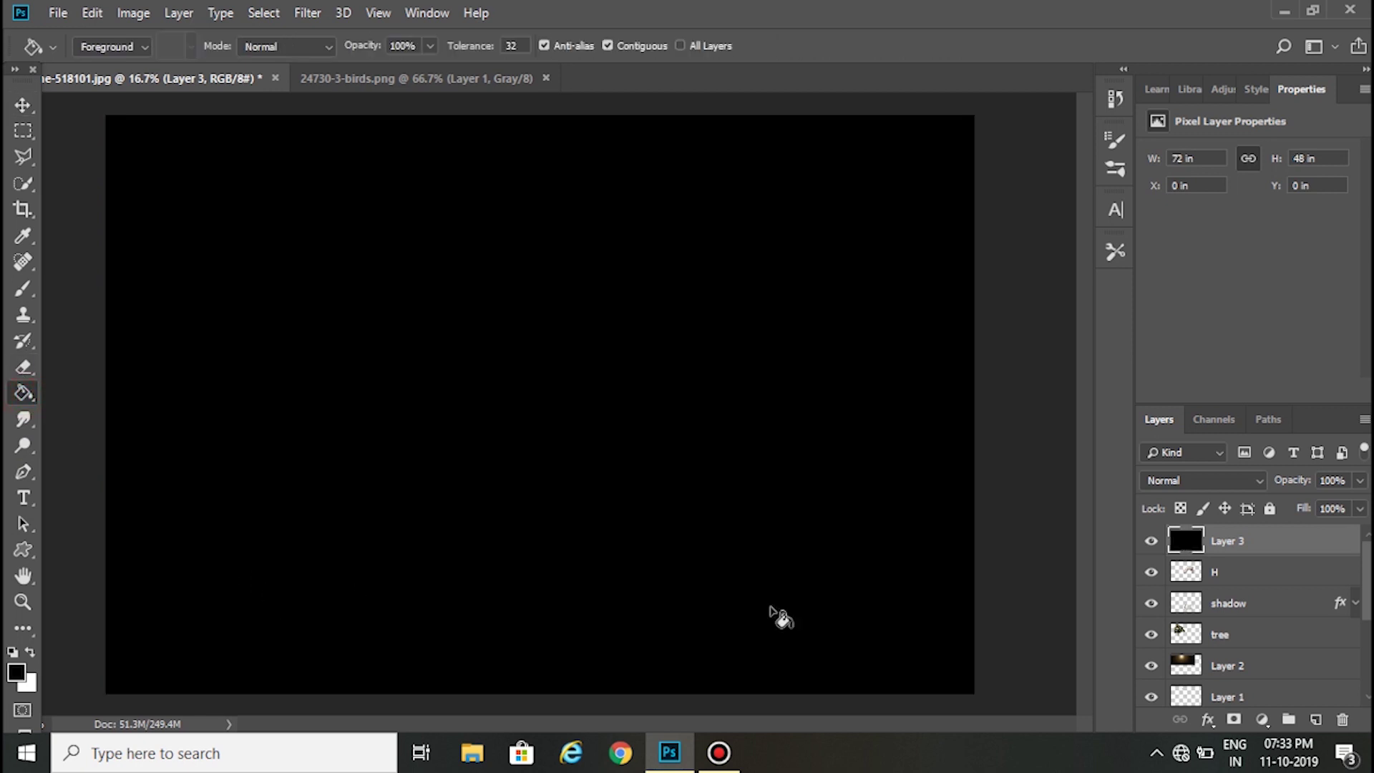
click(1160, 480)
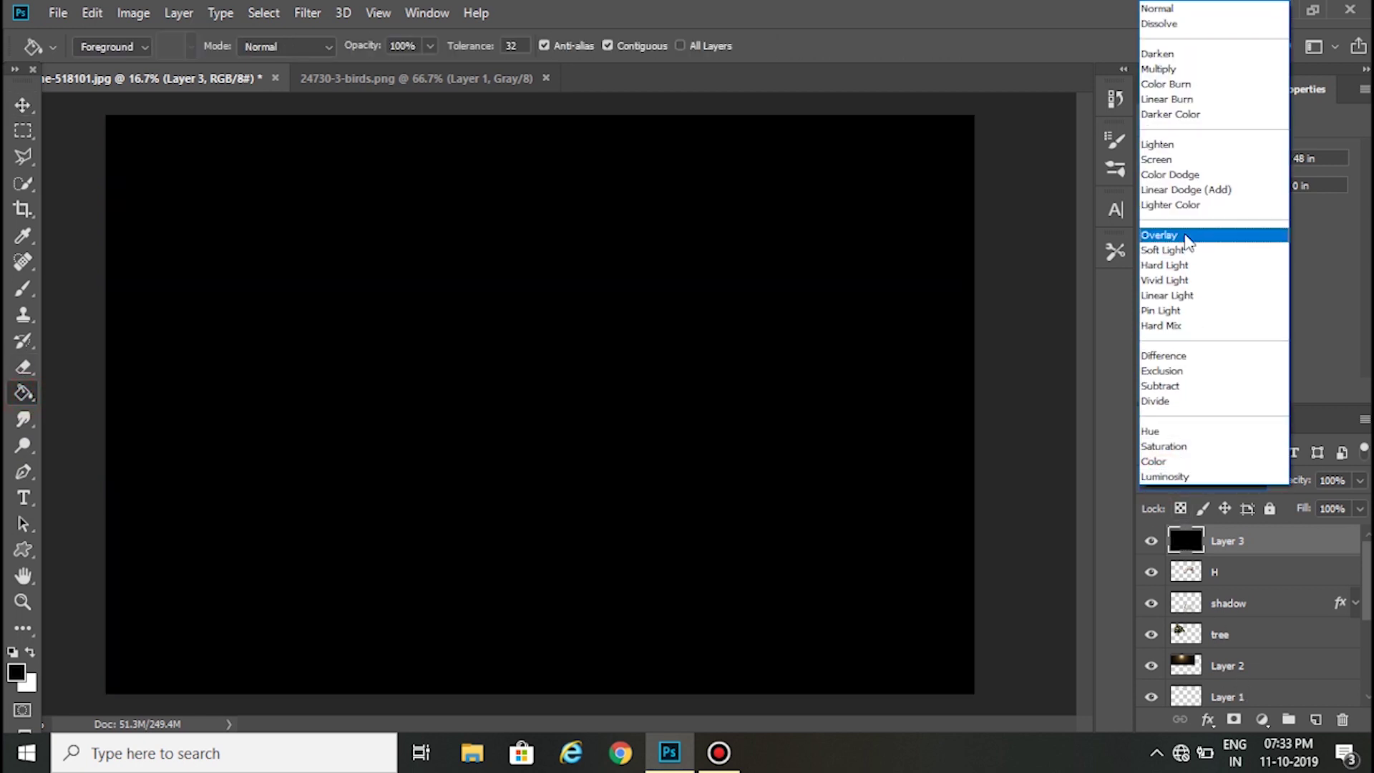
click(1193, 252)
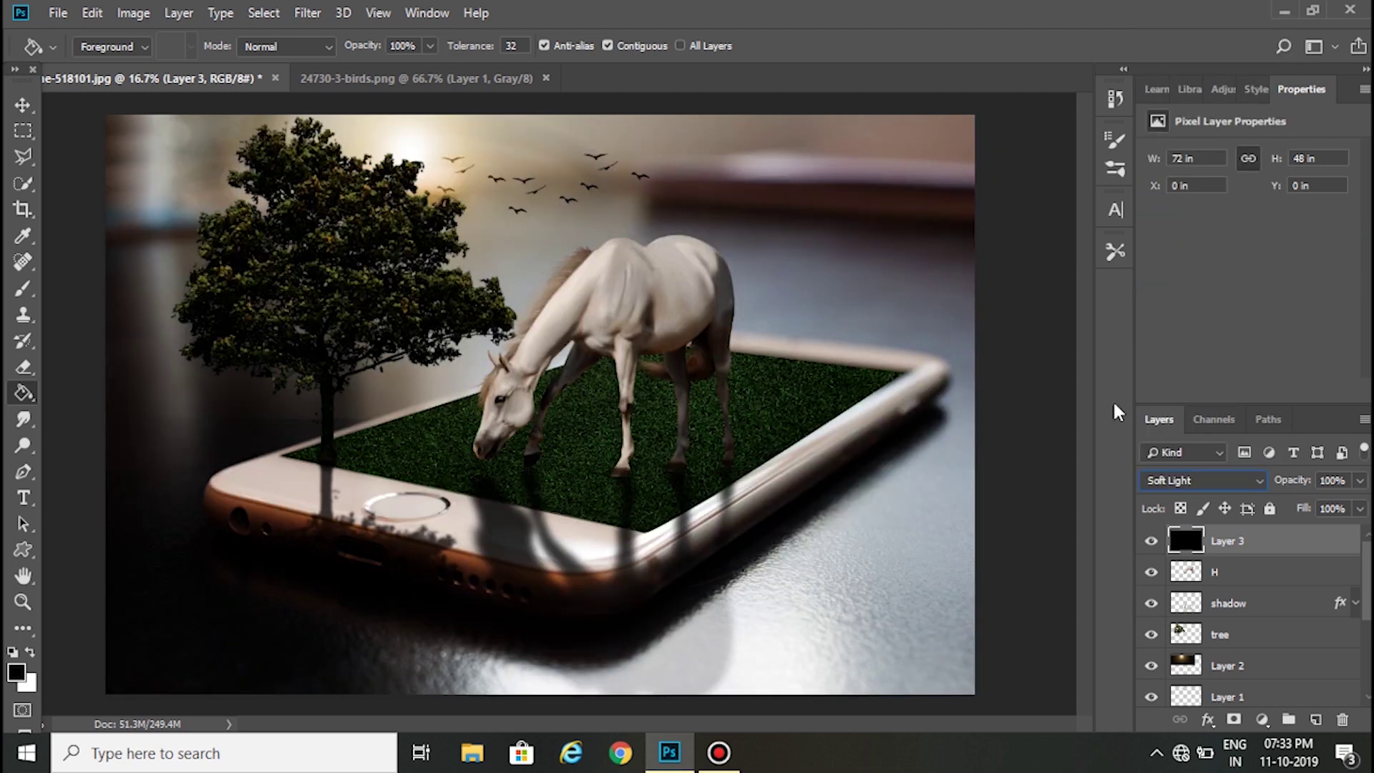
Switch to the Eraser with opacity set to 73%.
key(v)
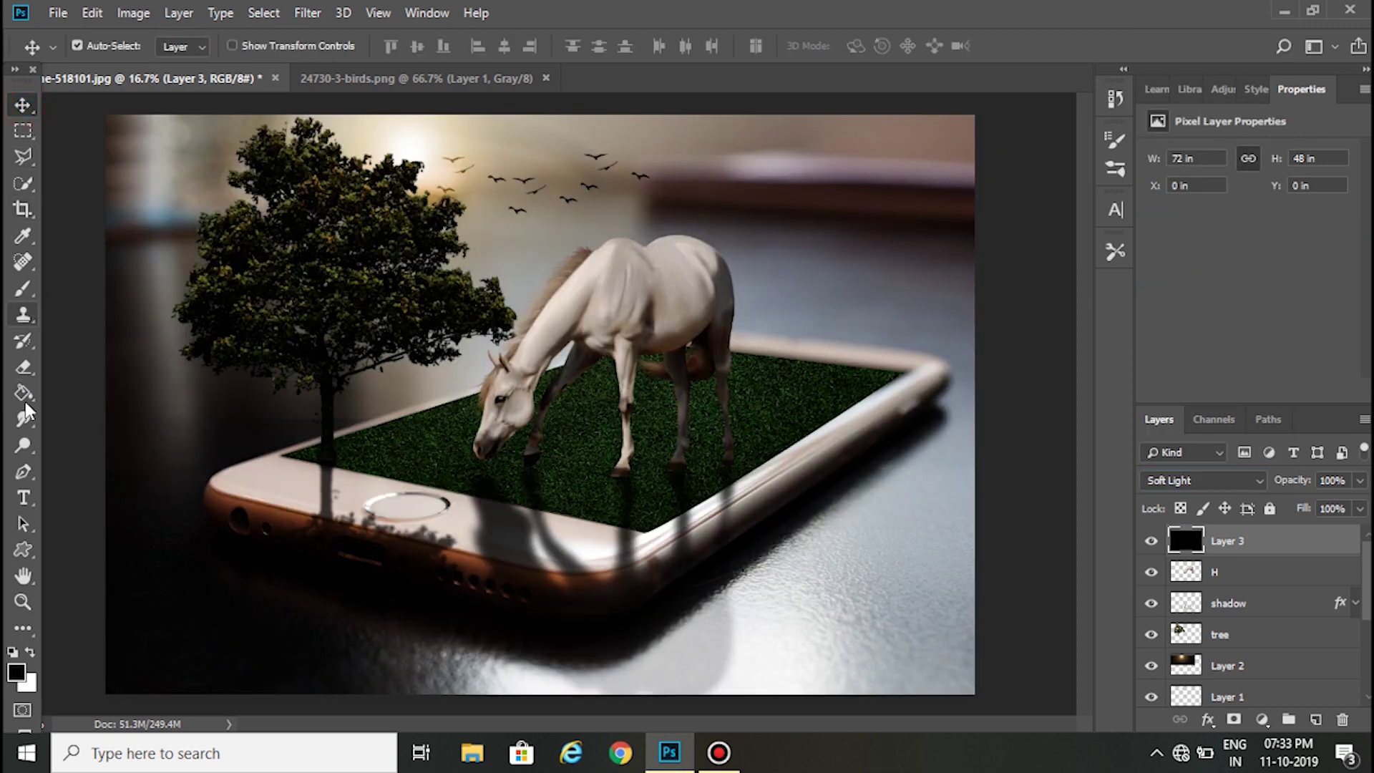
click(25, 367)
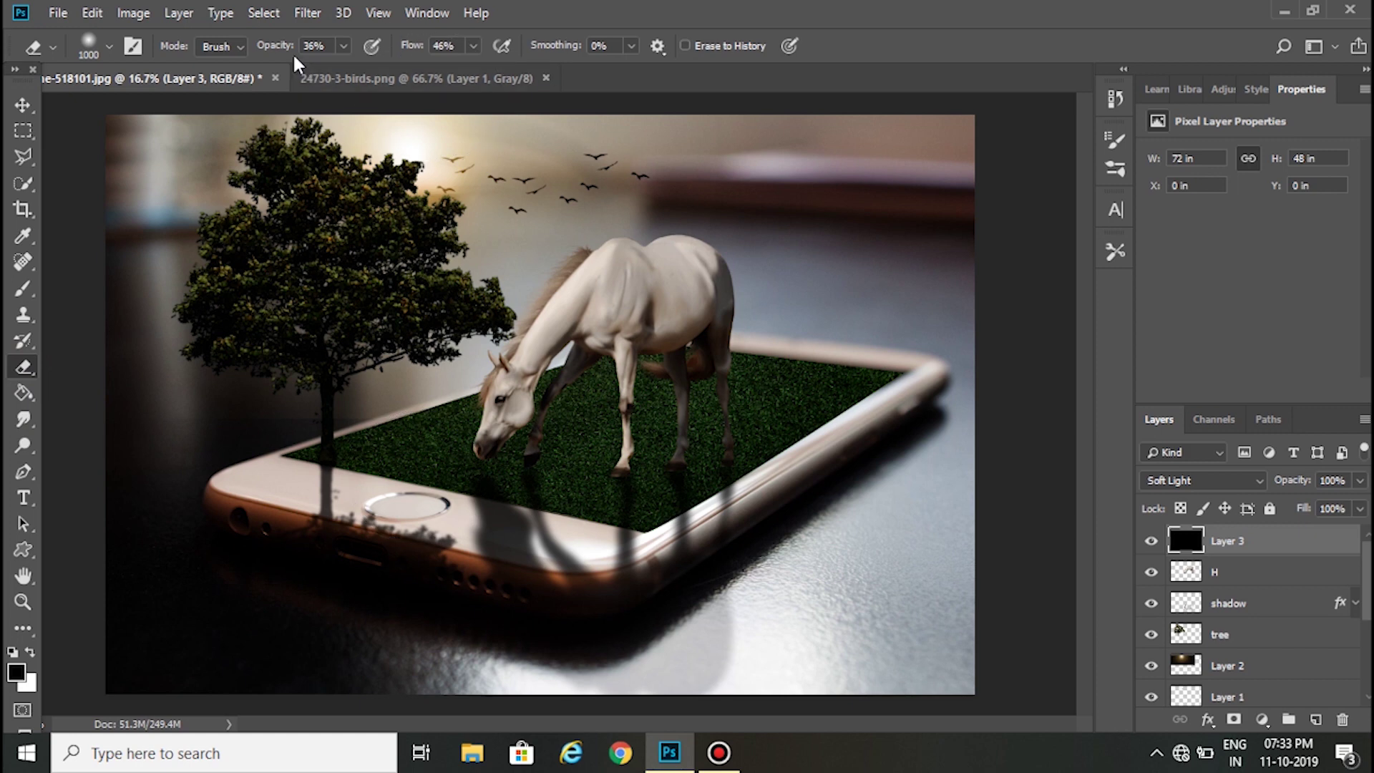
drag(279, 49, 345, 47)
click(334, 618)
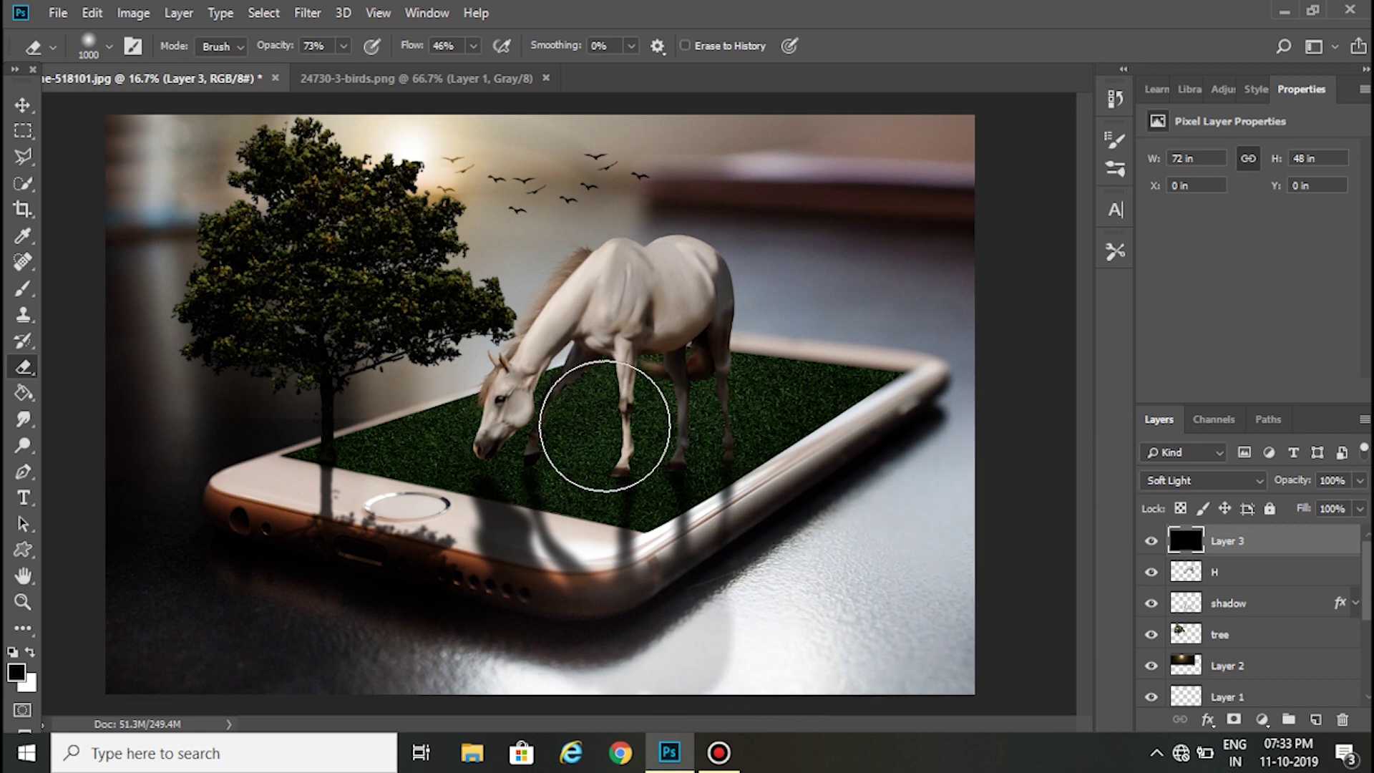
Erase the black overlay over the grass, tree, phone and top-left, leaving darker edges.
mouse_move(699, 324)
mouse_down()
mouse_move(304, 333)
mouse_move(309, 428)
mouse_up()
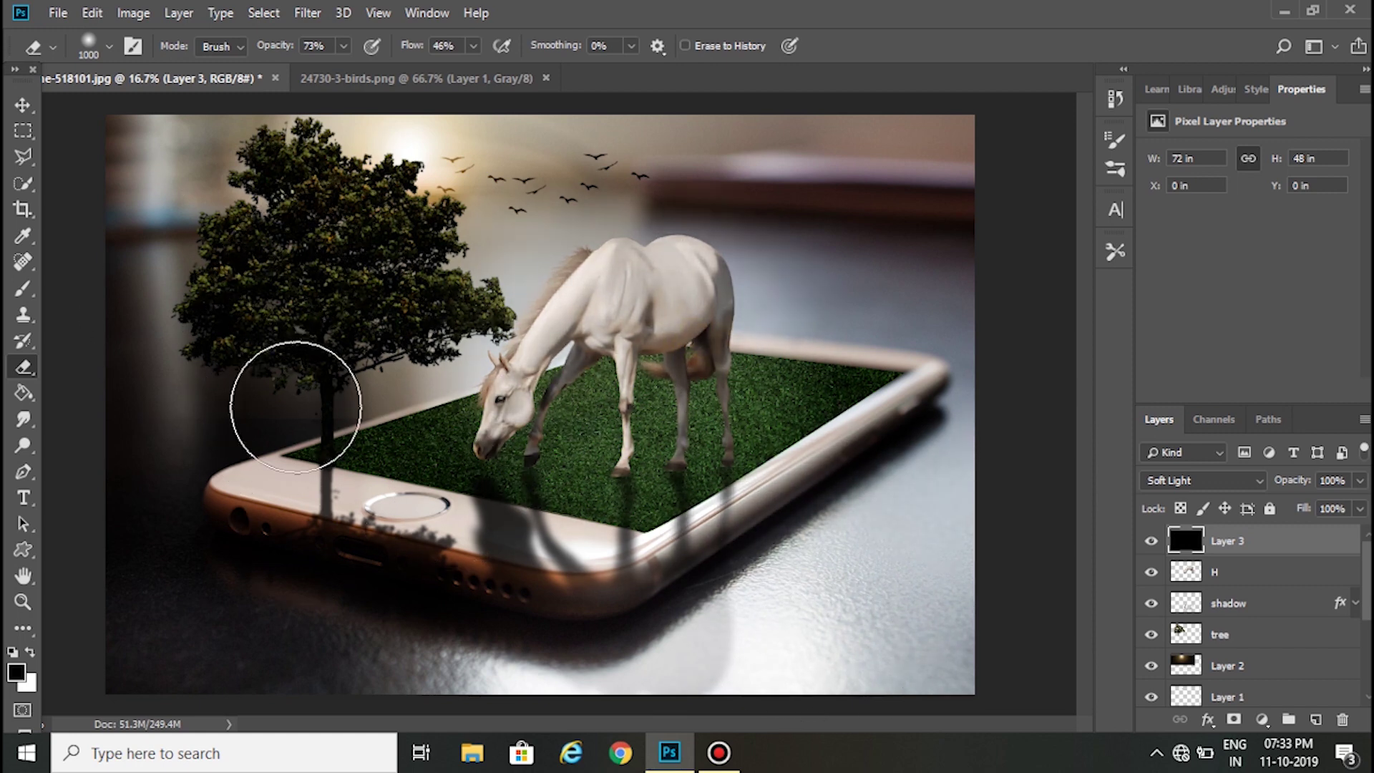
mouse_move(309, 427)
mouse_down()
mouse_move(375, 274)
mouse_move(425, 470)
mouse_move(425, 303)
mouse_up()
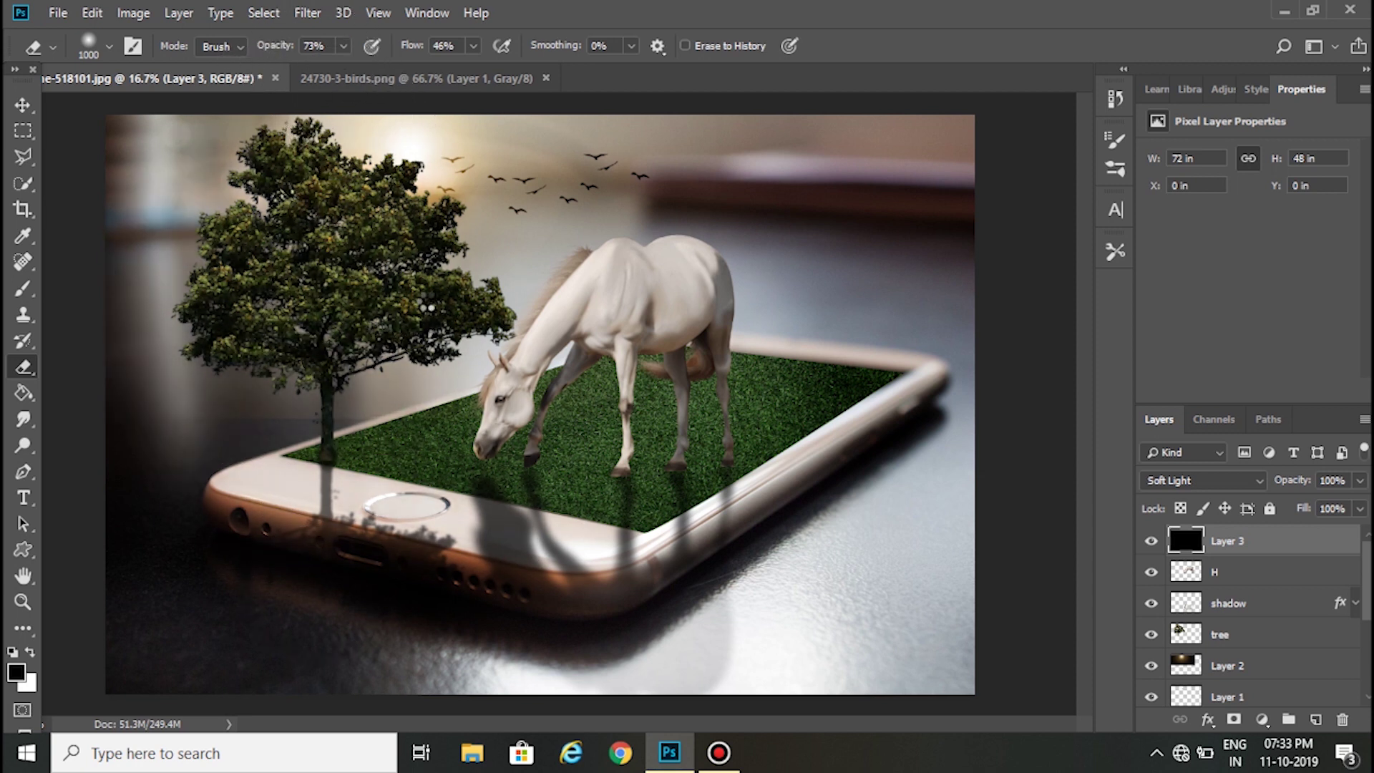
drag(415, 491, 414, 492)
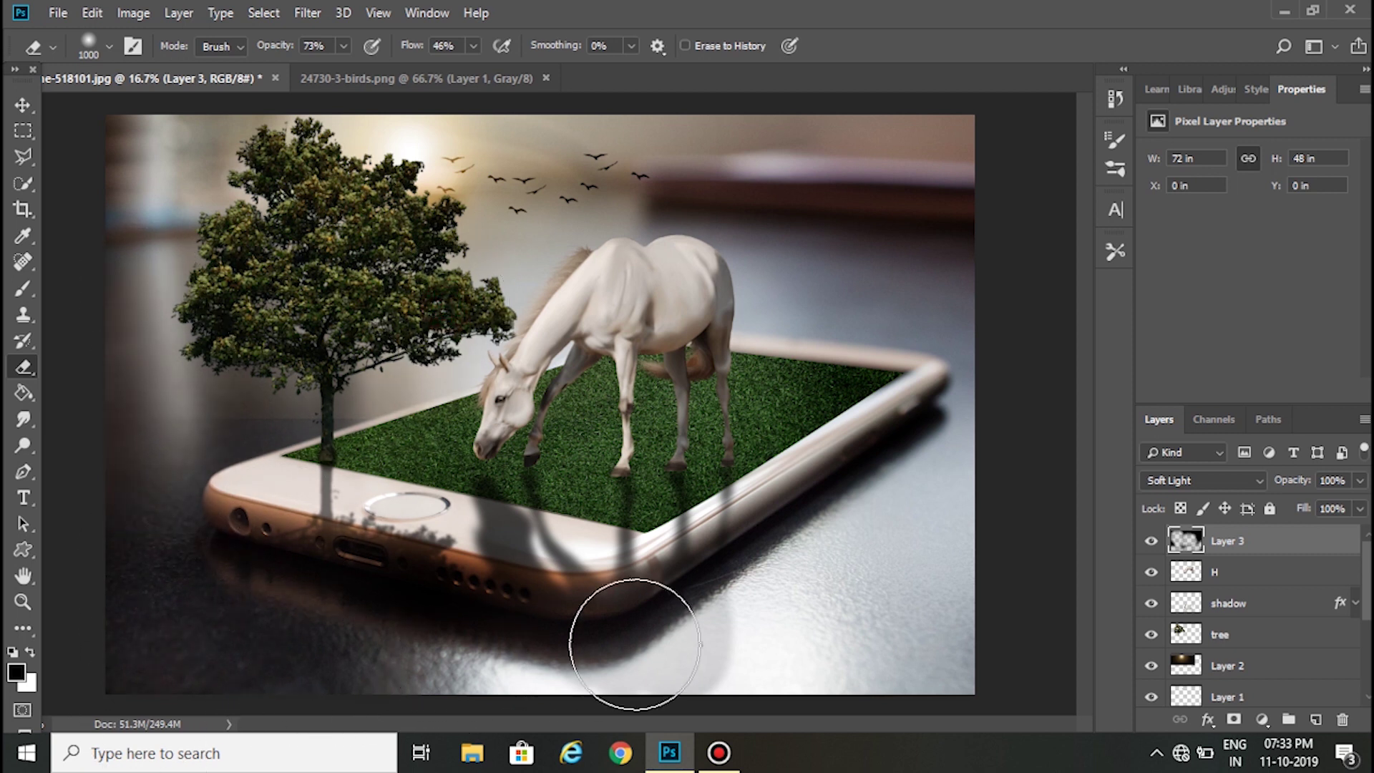
drag(957, 352, 890, 349)
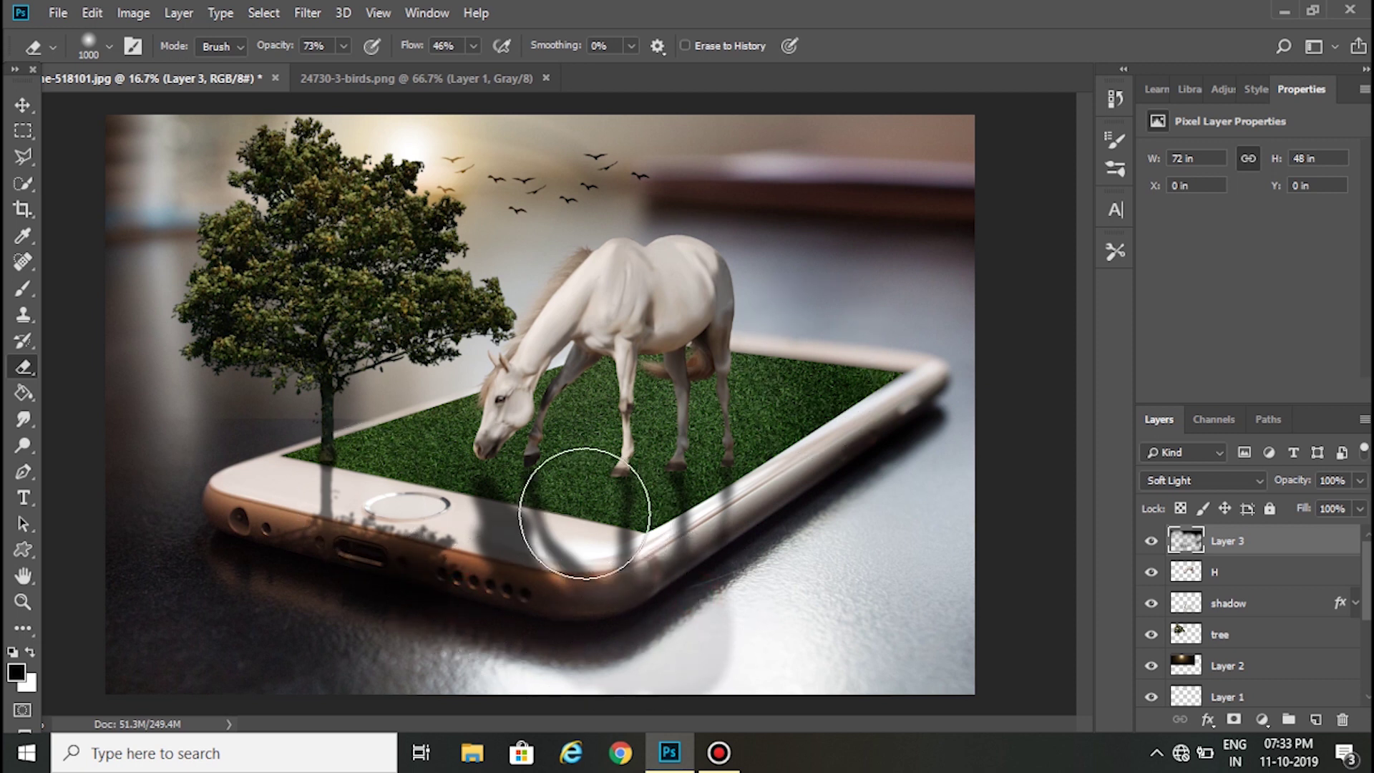
click(556, 492)
click(123, 169)
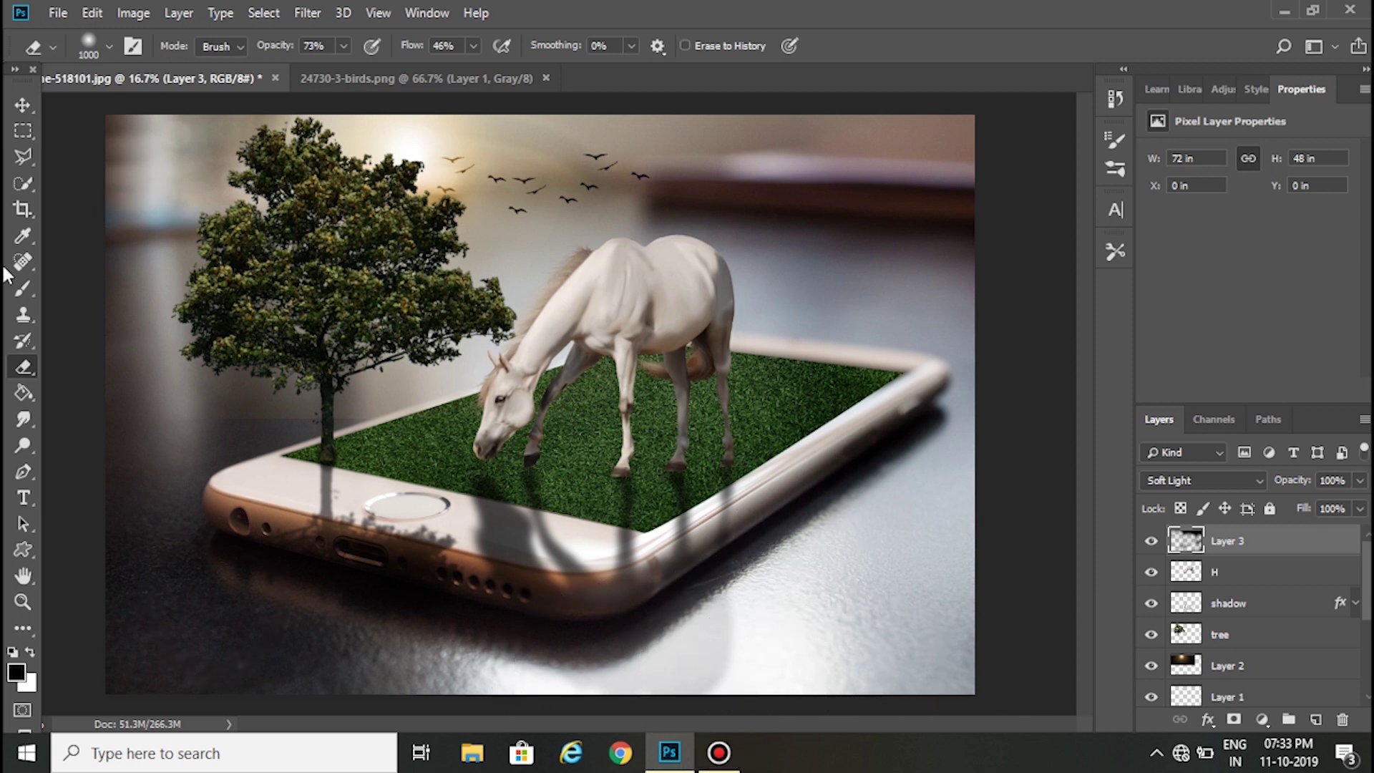
click(21, 106)
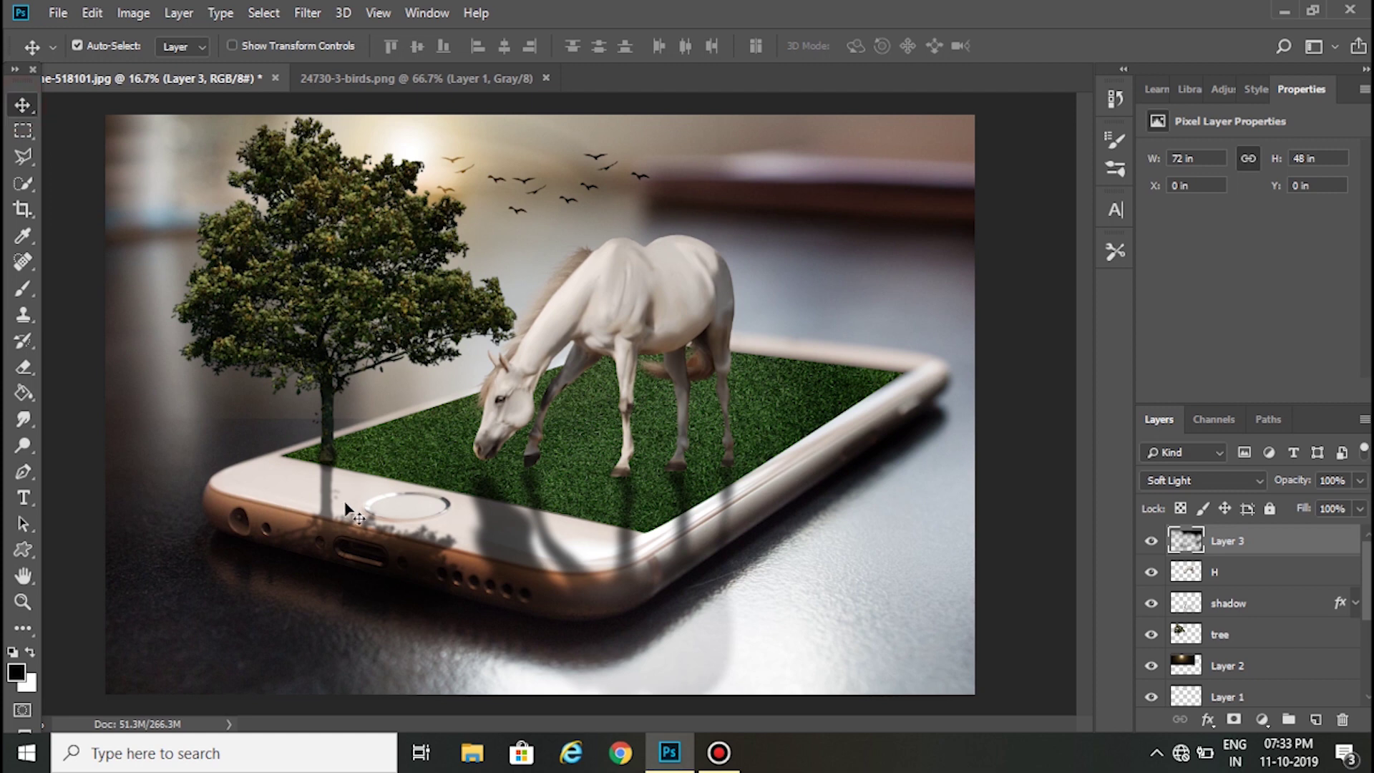